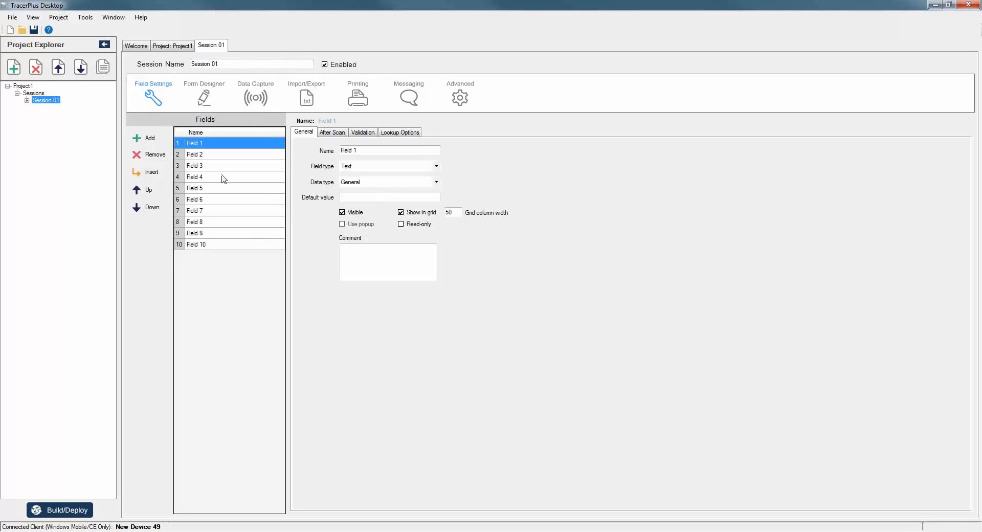
Change Field 3's field type from text to Calculated in the Session 01 Fields grid.
{"action": "left_click", "coordinate": [211, 147]}
{"action": "left_click", "coordinate": [213, 144]}
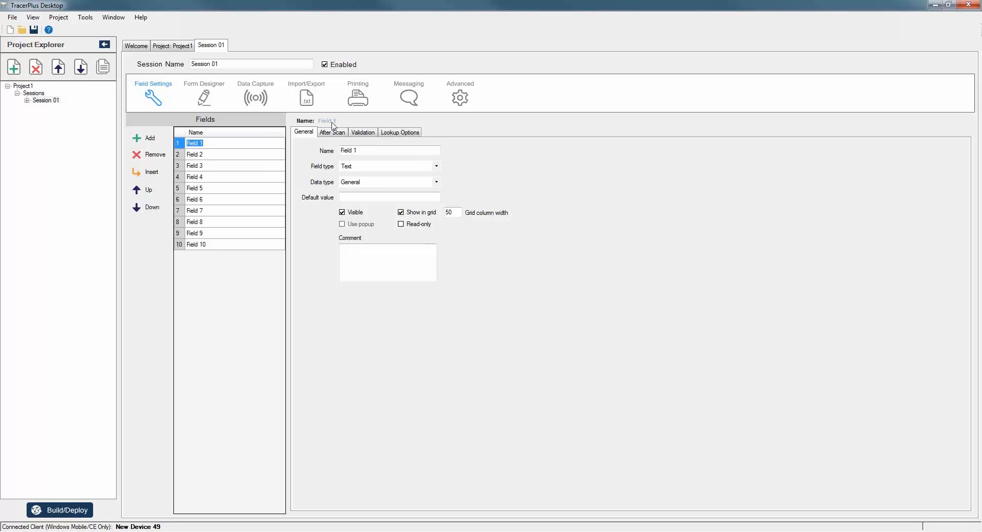
{"action": "left_click", "coordinate": [231, 167]}
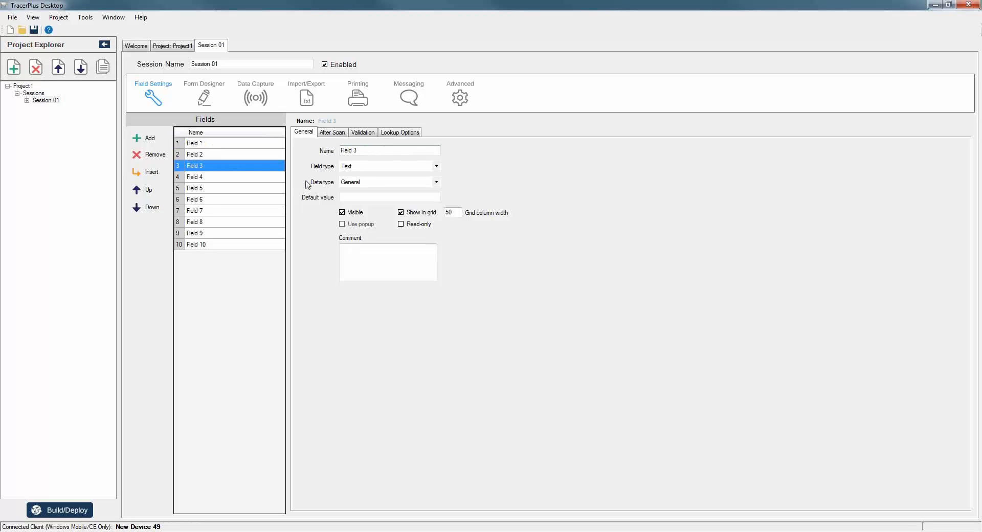
{"action": "left_click", "coordinate": [363, 167]}
{"action": "left_click", "coordinate": [365, 209]}
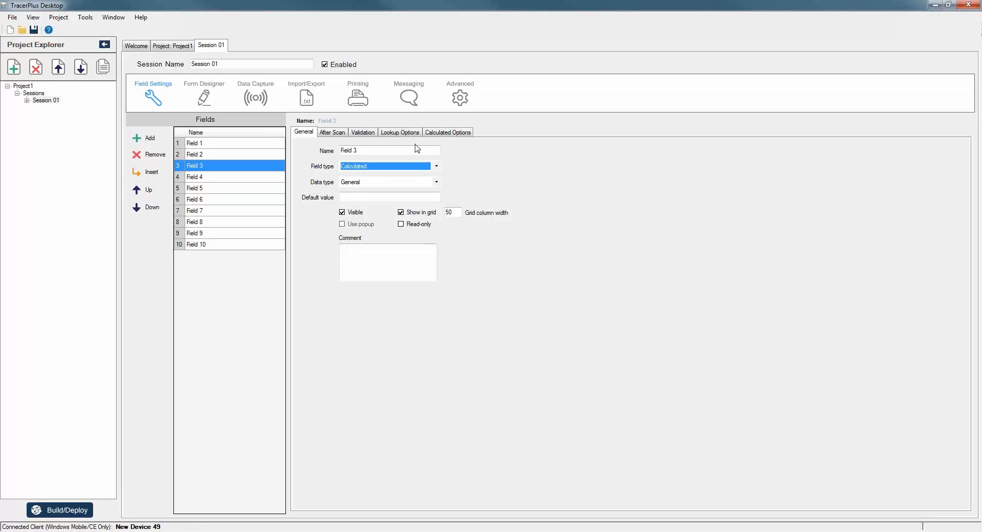
{"action": "left_click", "coordinate": [452, 134]}
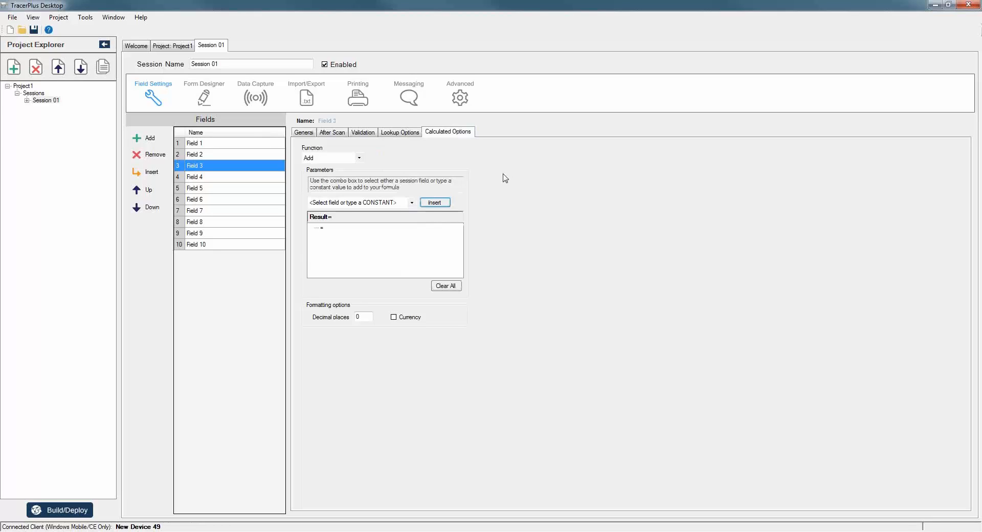
{"action": "left_click", "coordinate": [359, 158]}
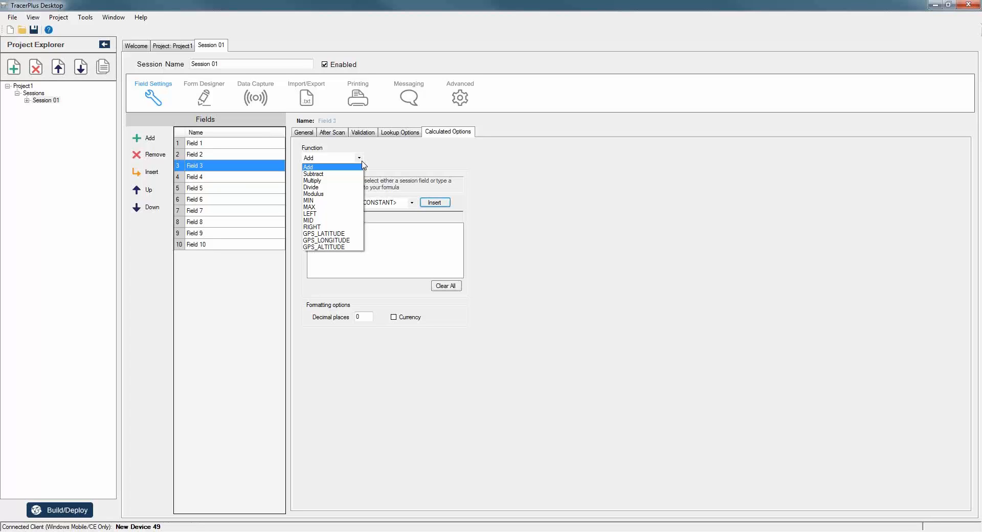
{"action": "left_click", "coordinate": [541, 198]}
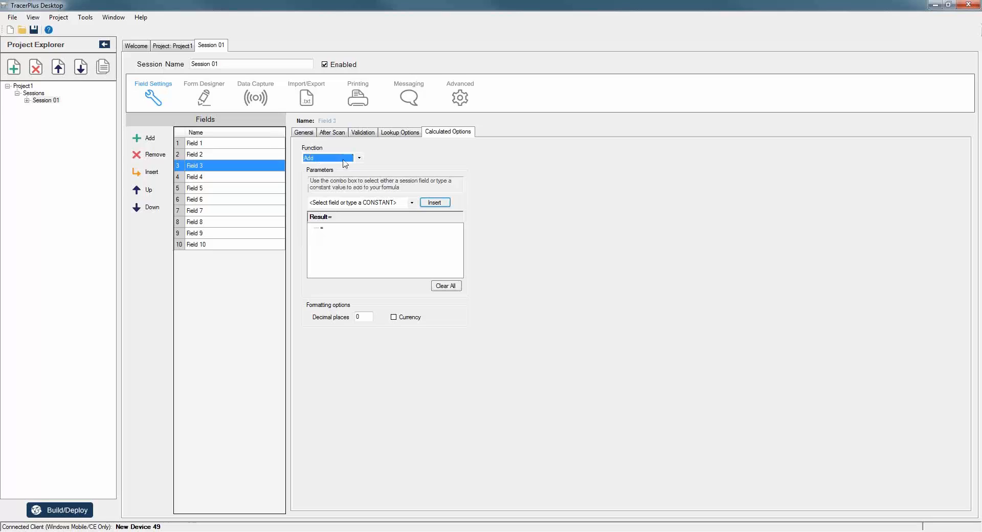
{"action": "left_click", "coordinate": [412, 203]}
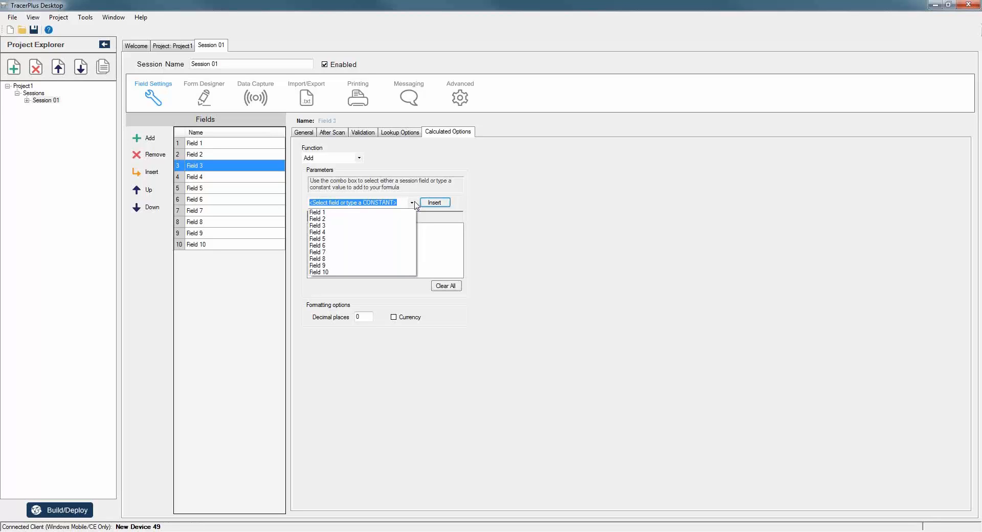
{"action": "left_click", "coordinate": [517, 212]}
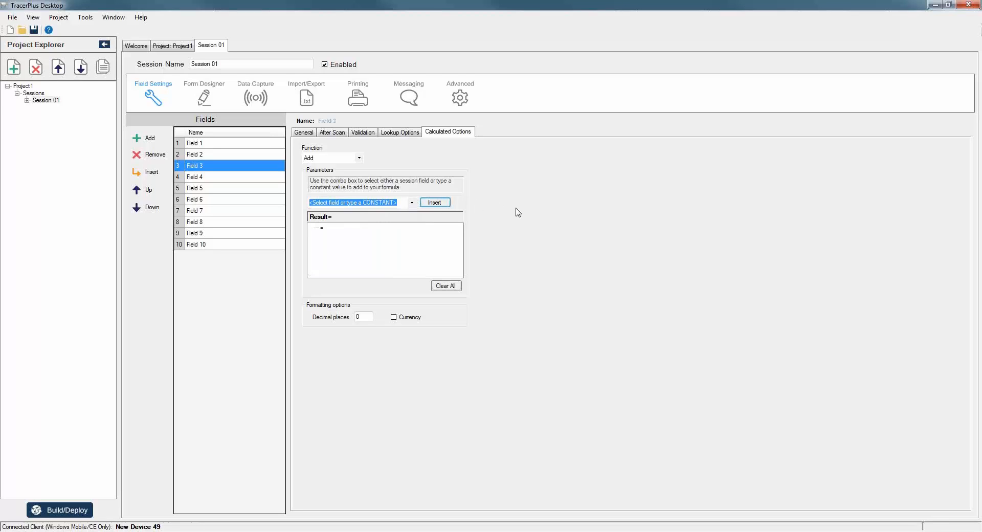
{"action": "left_click", "coordinate": [304, 133]}
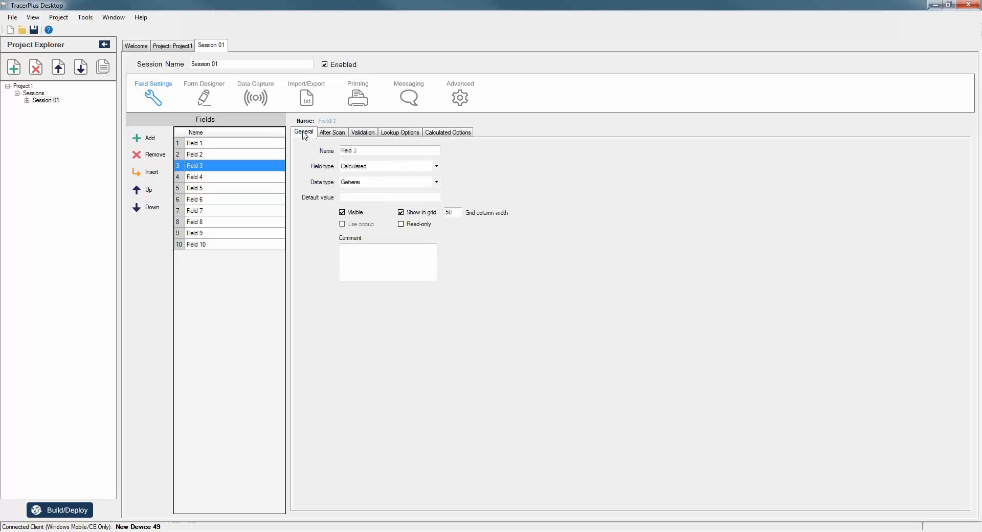
Rename fields 1–3 to Op1, Op2 and F1+F2.
{"action": "left_click", "coordinate": [209, 146]}
{"action": "left_click", "coordinate": [222, 146]}
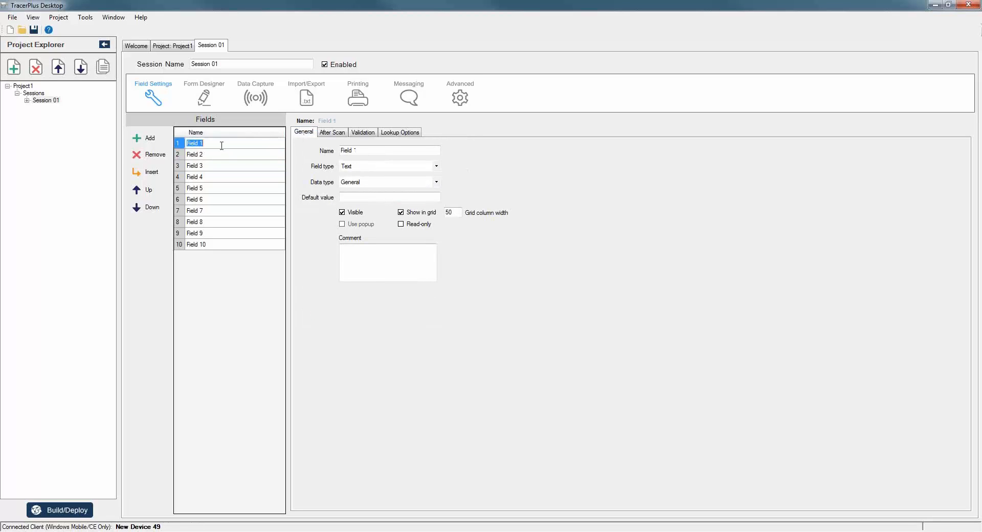
{"action": "type", "text": "Op1"}
{"action": "left_click", "coordinate": [220, 153]}
{"action": "left_click", "coordinate": [220, 153]}
{"action": "type", "text": "Op"}
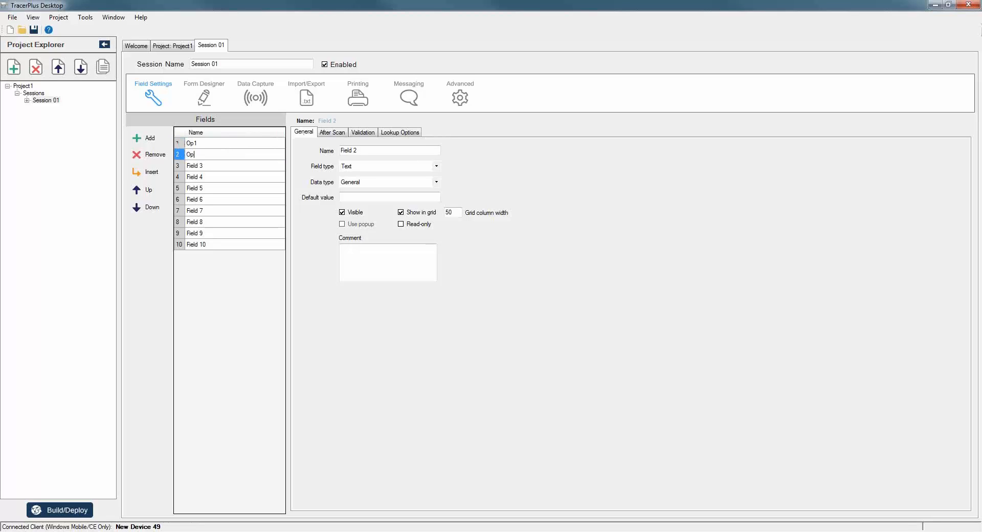
{"action": "type", "text": "2"}
{"action": "key", "text": "Return"}
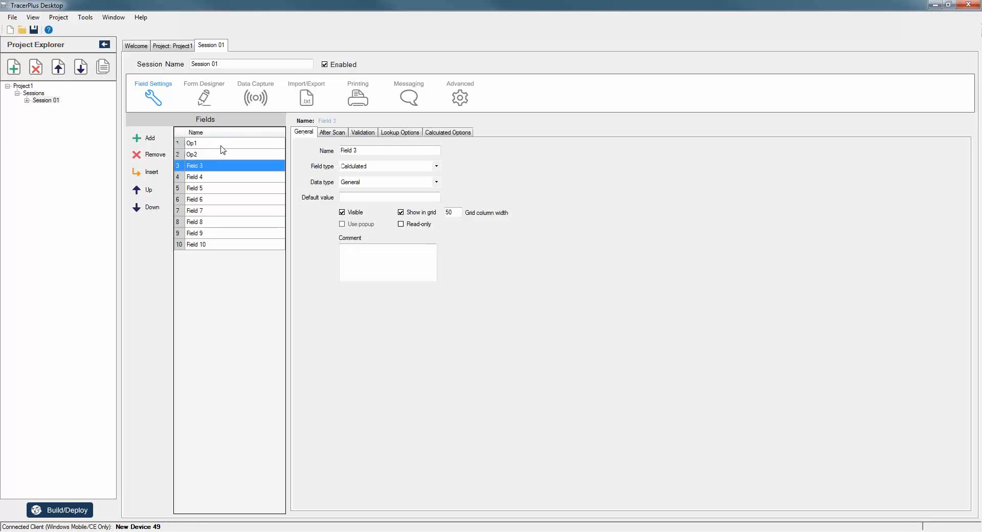
{"action": "type", "text": "Fo"}
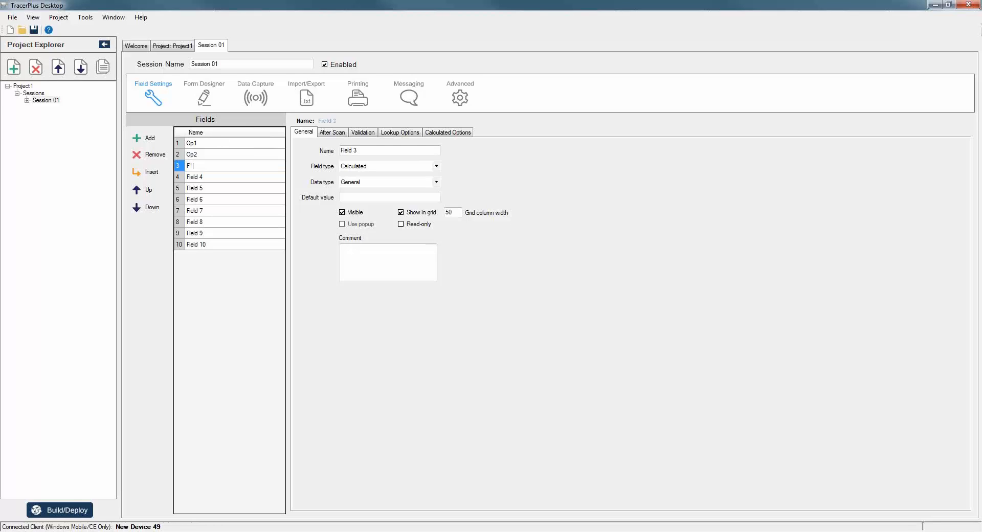
{"action": "type", "text": "+F2"}
{"action": "key", "text": "Return"}
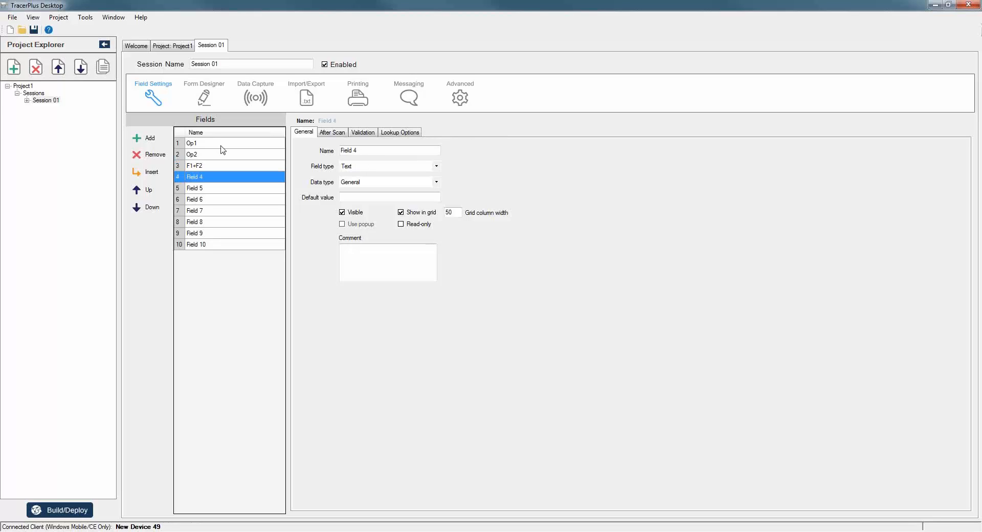
Rename fields 4–8 to Op3, F4-F3, F5*50, Op4 and F6/F7.
{"action": "type", "text": "Op3"}
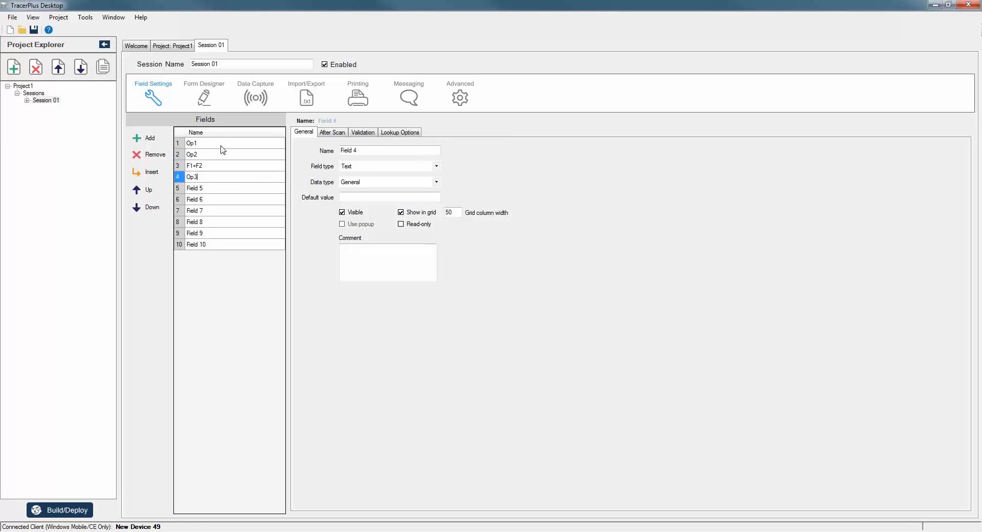
{"action": "key", "text": "Return"}
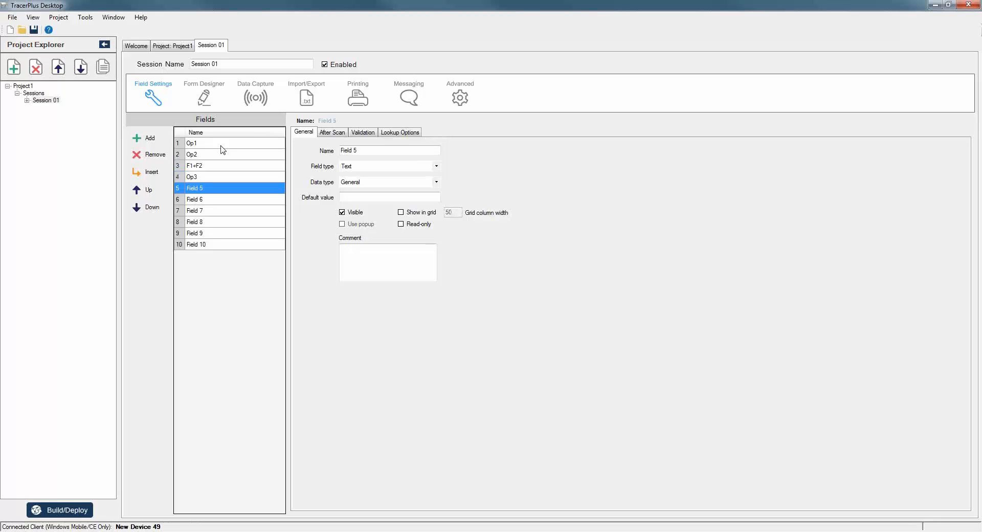
{"action": "type", "text": "F"}
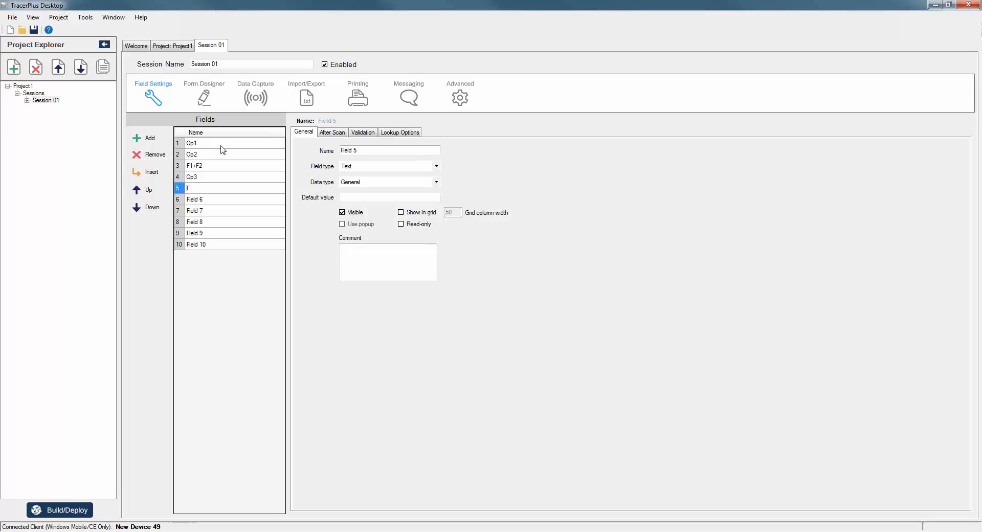
{"action": "type", "text": "4-F3"}
{"action": "key", "text": "Return"}
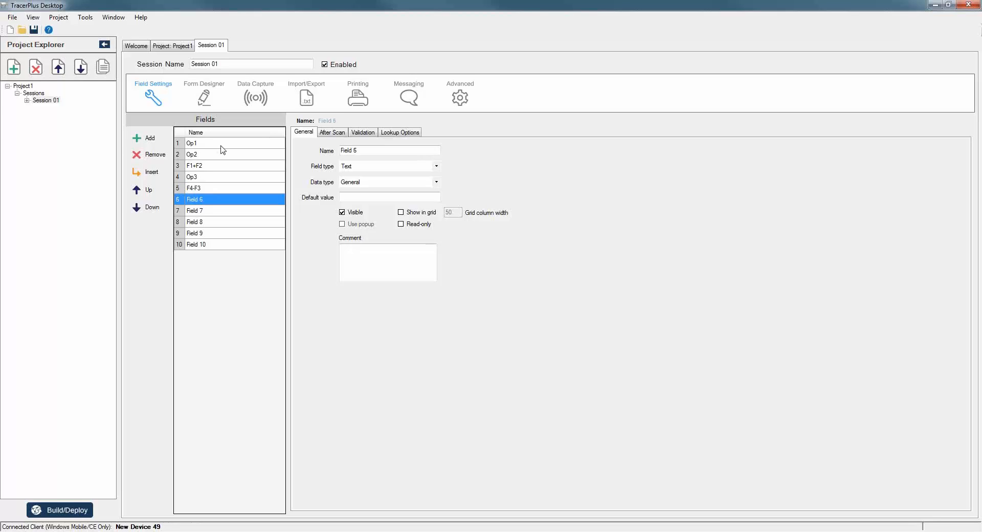
{"action": "type", "text": "F5"}
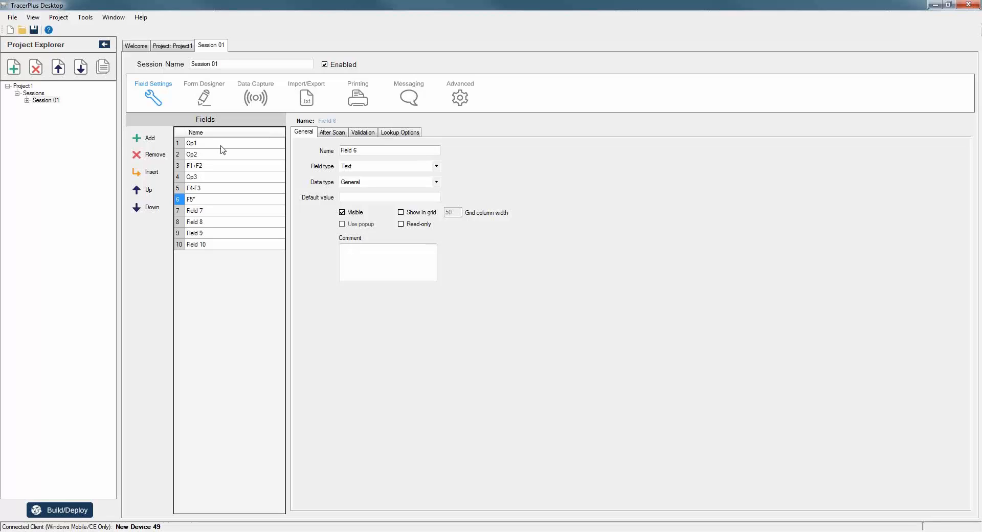
{"action": "type", "text": "*50"}
{"action": "key", "text": "Return"}
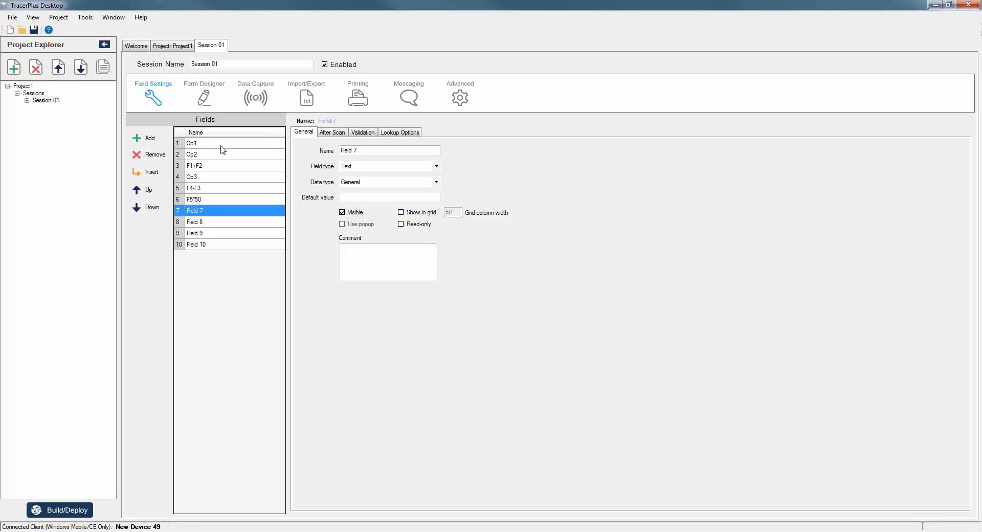
{"action": "type", "text": "Op4"}
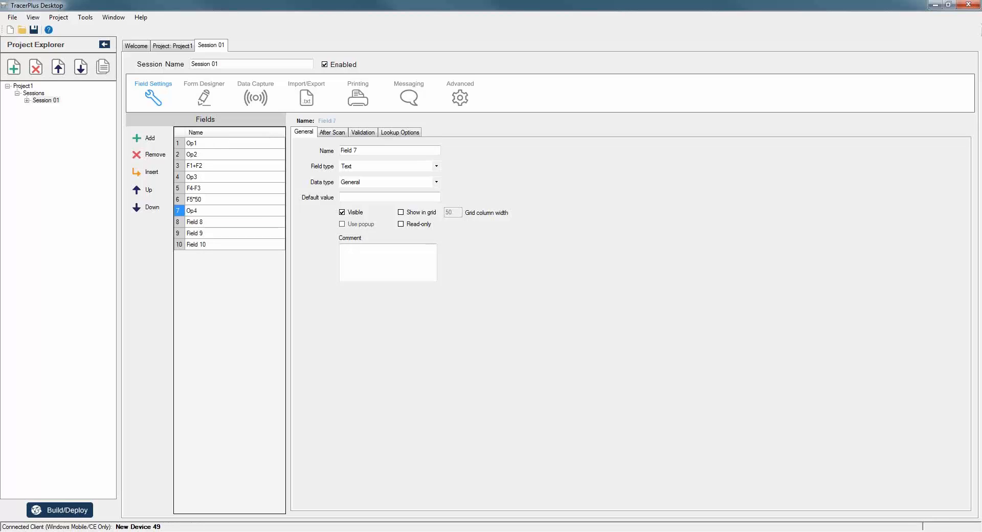
{"action": "key", "text": "Return"}
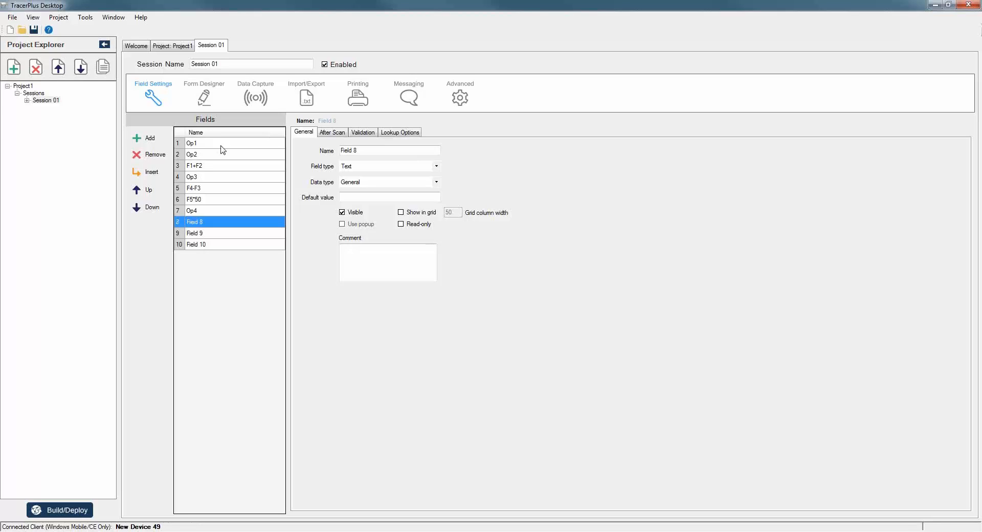
{"action": "type", "text": "c"}
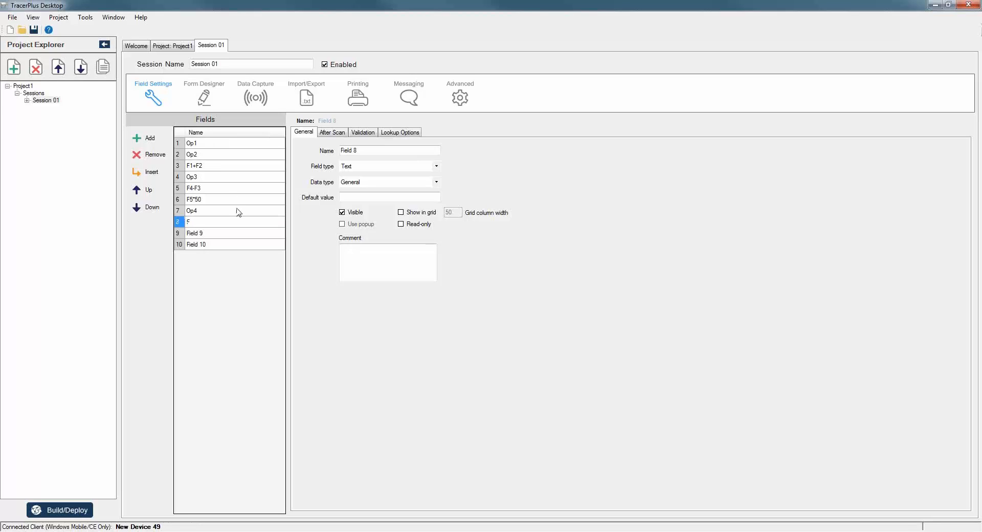
{"action": "type", "text": "6/F7"}
{"action": "key", "text": "Return"}
Give the calculated F1+F2 field the Number data type.
{"action": "left_click", "coordinate": [214, 166]}
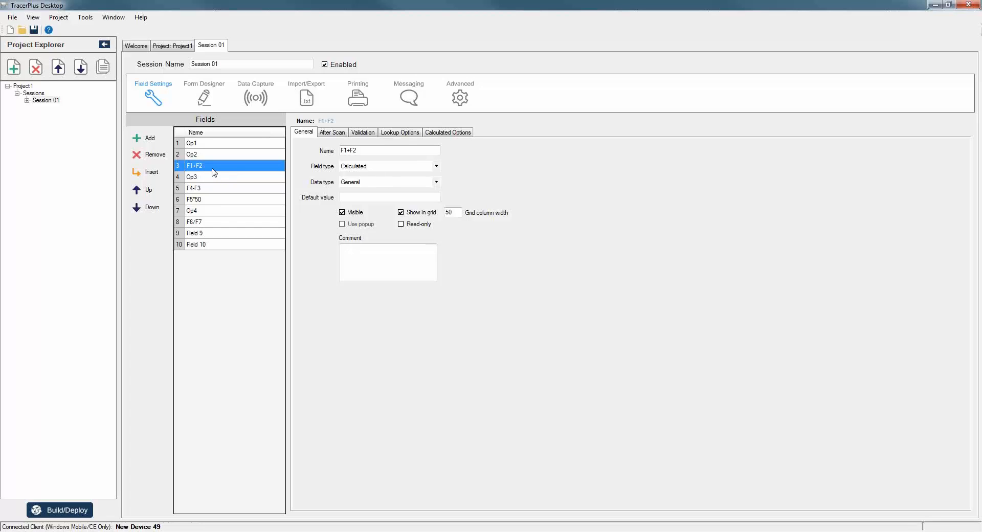
{"action": "left_click", "coordinate": [436, 182]}
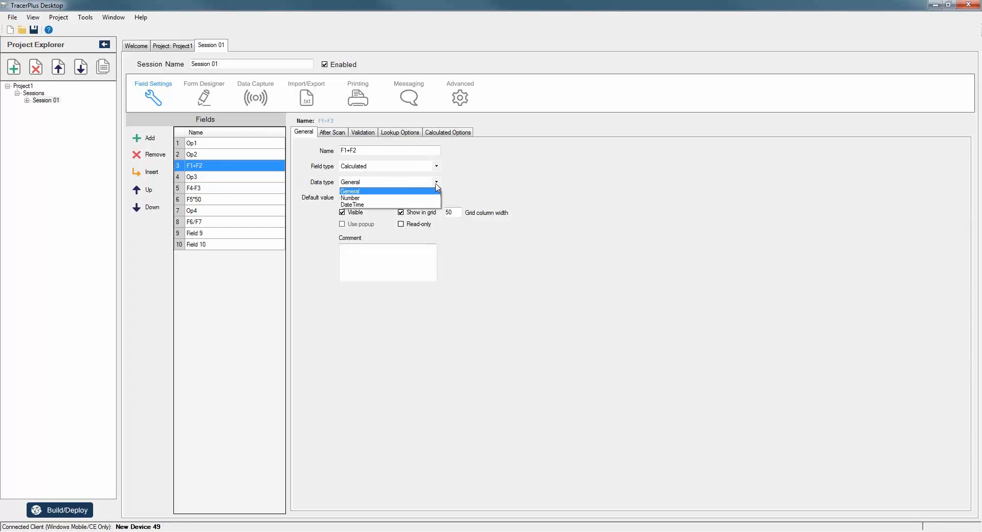
{"action": "left_click", "coordinate": [353, 198]}
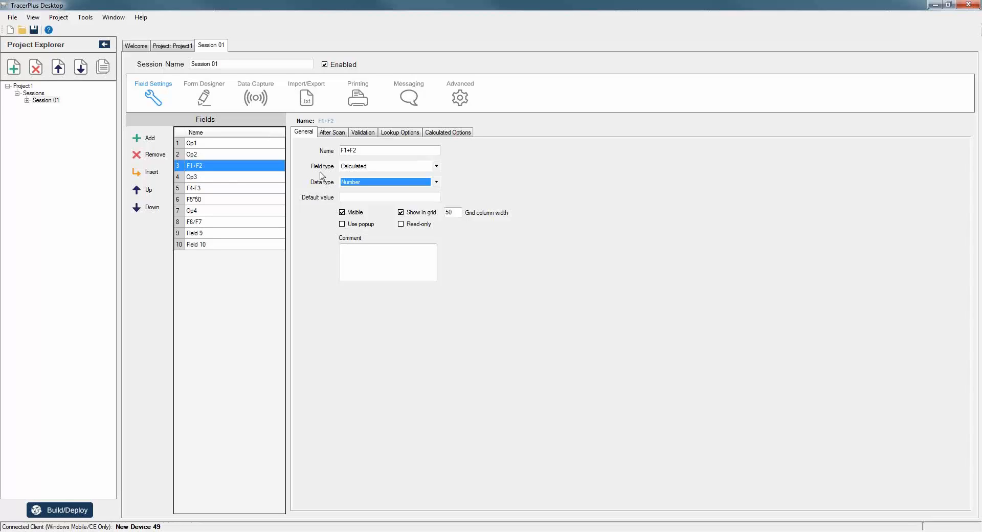
Insert Op1 and Op2 into F1+F2's formula so it reads Result = <Op1> + <Op2>.
{"action": "left_click", "coordinate": [209, 188]}
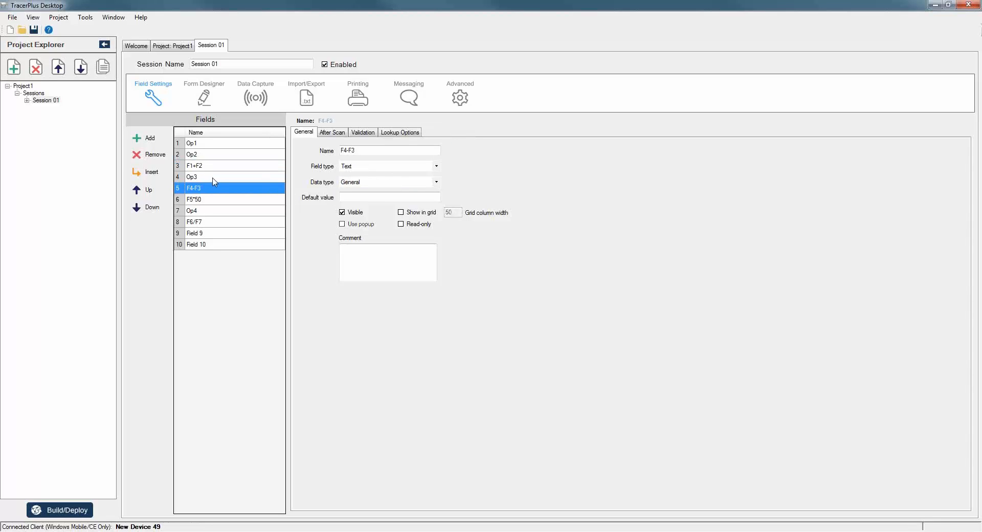
{"action": "left_click", "coordinate": [199, 179]}
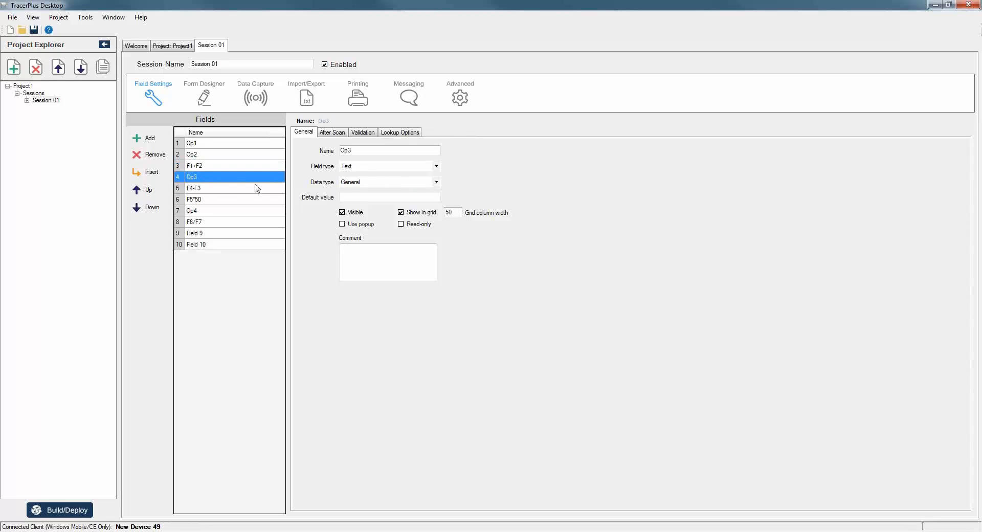
{"action": "left_click", "coordinate": [207, 201]}
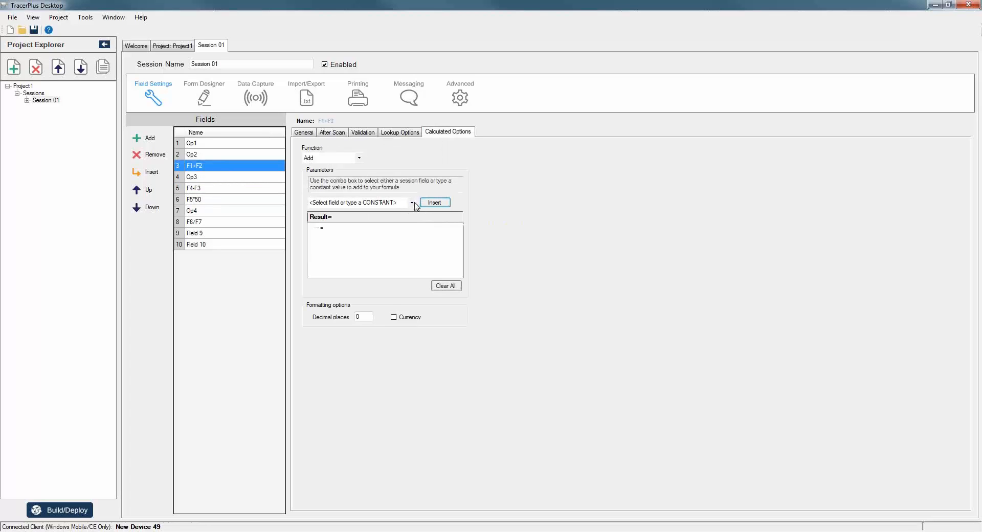
{"action": "left_click", "coordinate": [414, 203]}
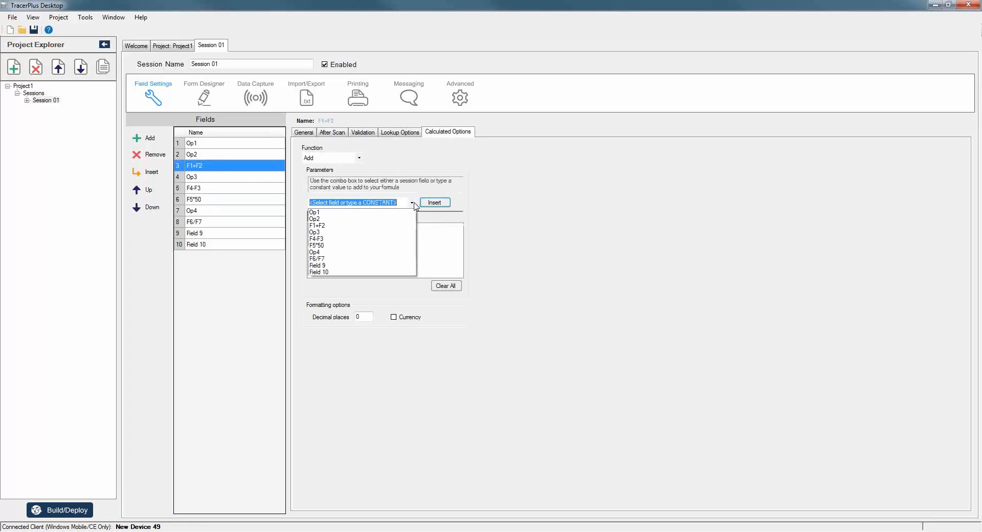
{"action": "left_click", "coordinate": [317, 212]}
{"action": "left_click", "coordinate": [441, 203]}
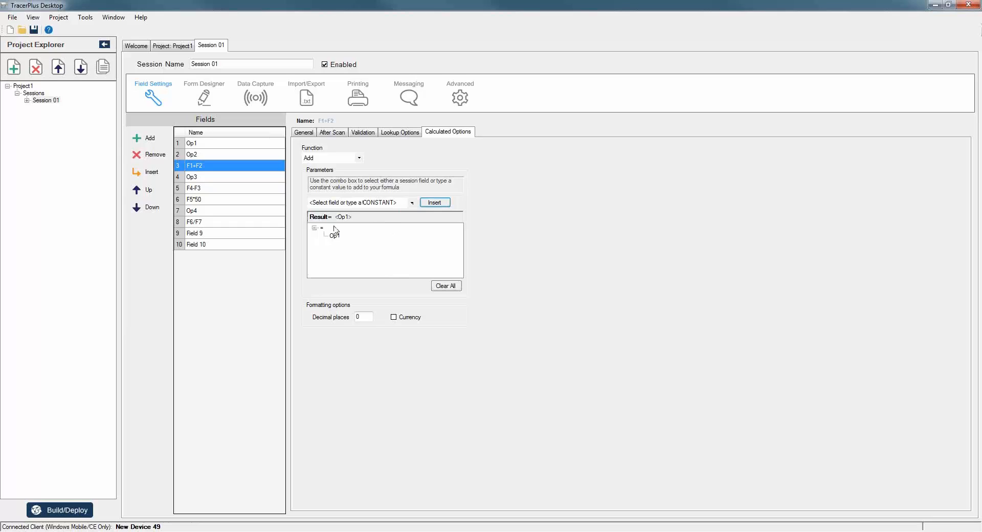
{"action": "left_click", "coordinate": [412, 203]}
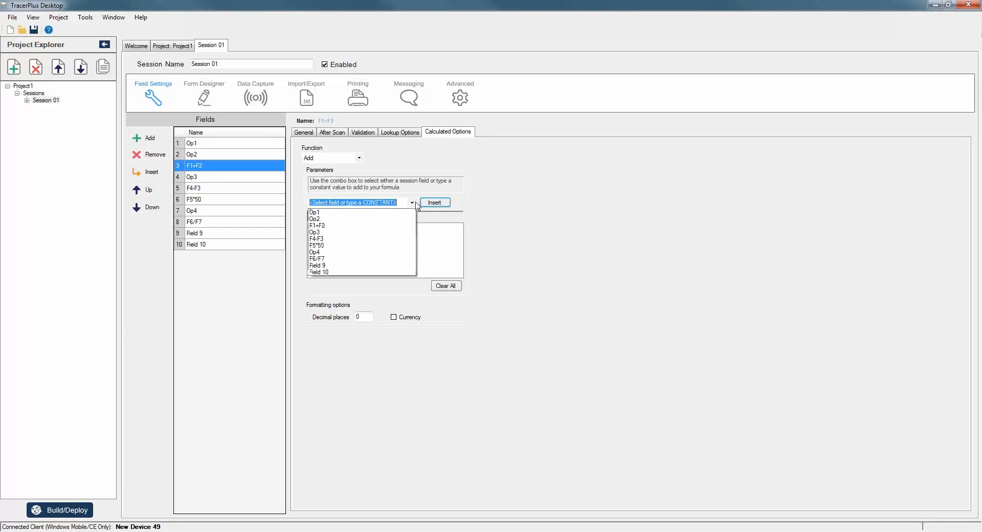
{"action": "left_click", "coordinate": [315, 219]}
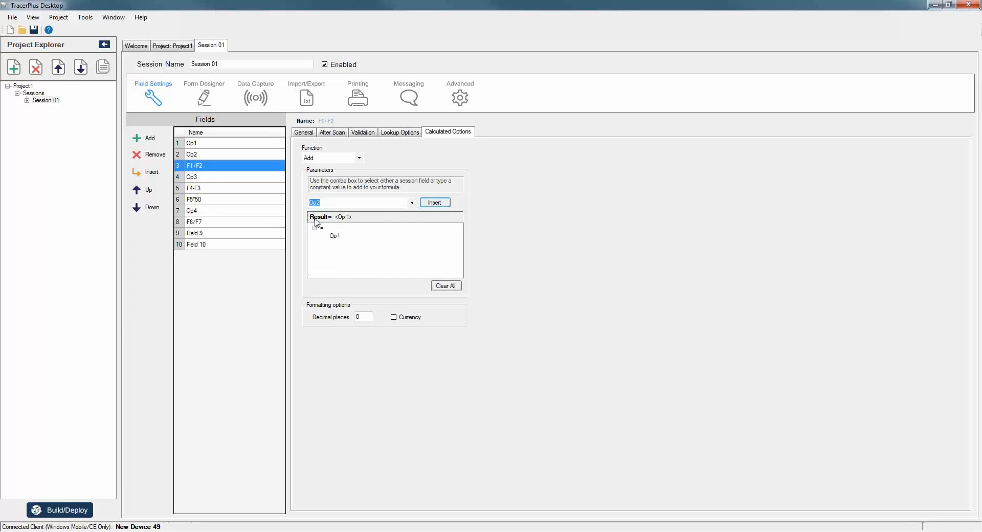
{"action": "left_click", "coordinate": [439, 203]}
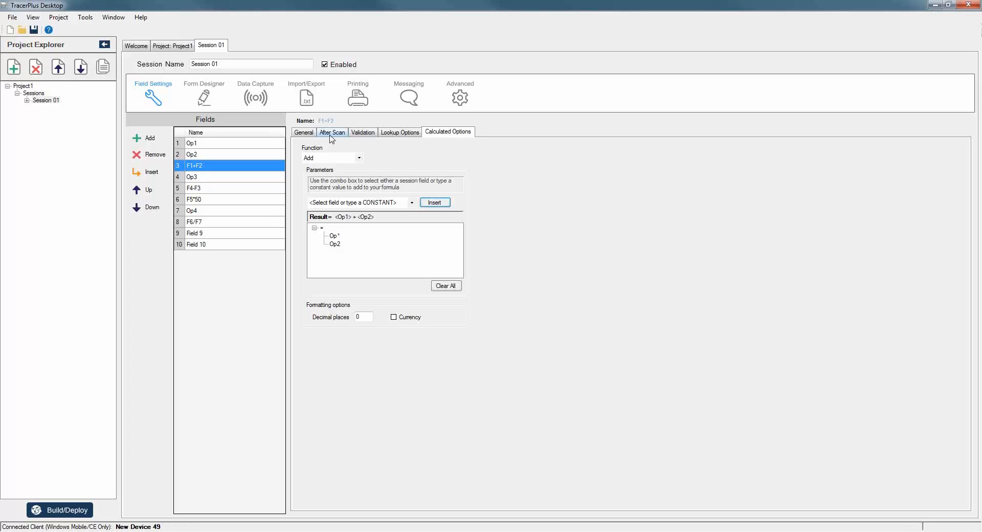
{"action": "left_click", "coordinate": [307, 132]}
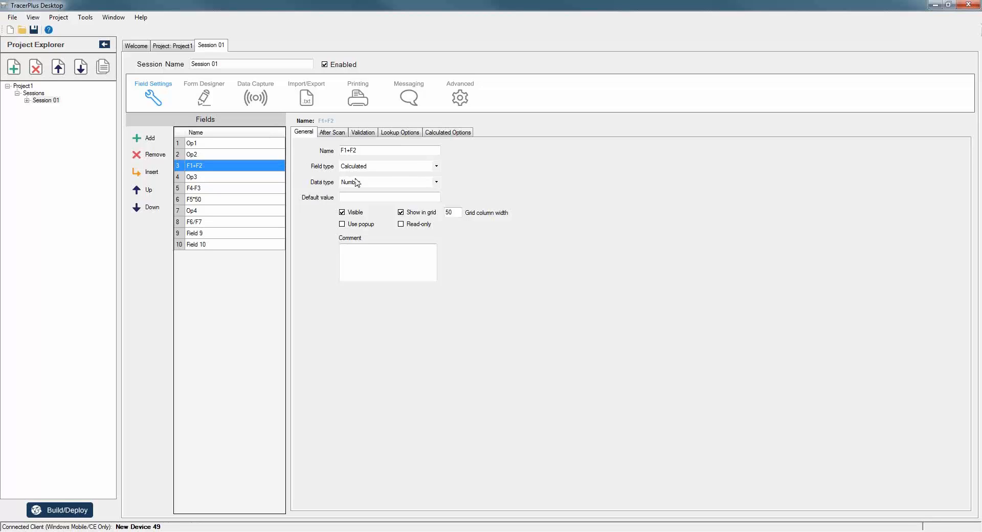
Make F4-F3 a Calculated field using the Subtract function.
{"action": "left_click", "coordinate": [192, 189]}
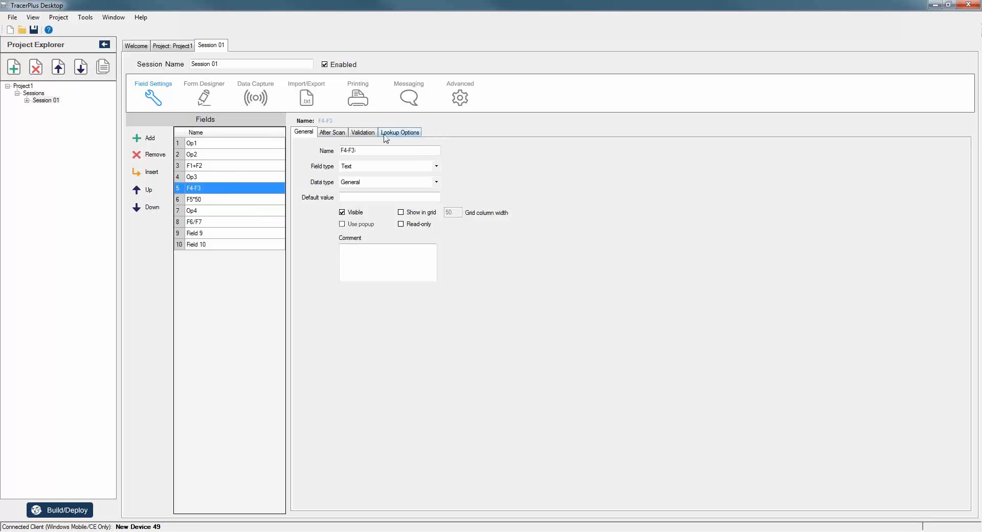
{"action": "left_click", "coordinate": [373, 167]}
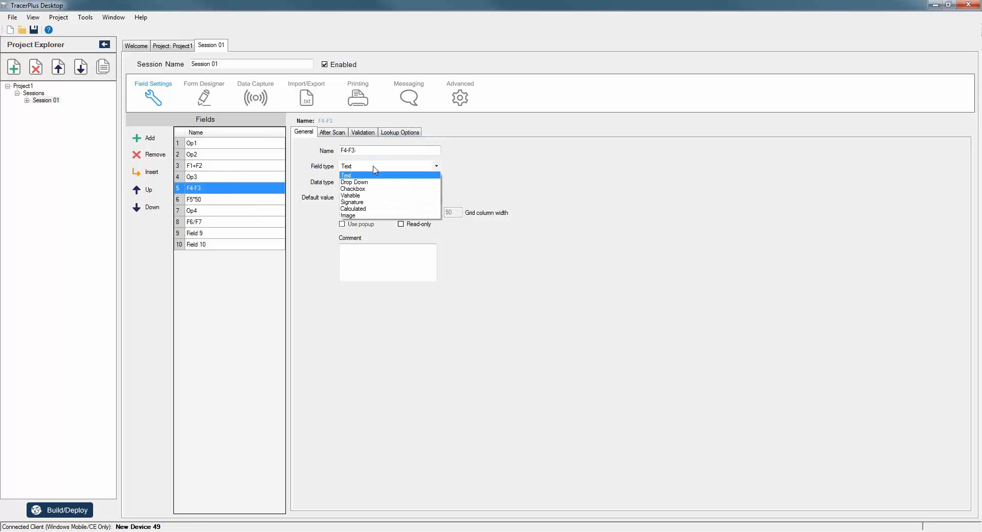
{"action": "left_click", "coordinate": [352, 208]}
{"action": "left_click", "coordinate": [450, 132]}
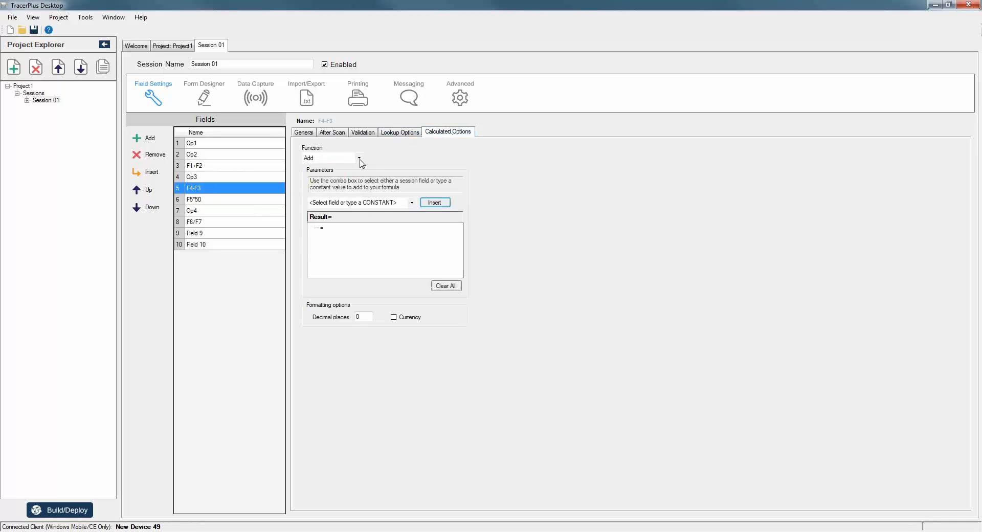
{"action": "left_click", "coordinate": [359, 159]}
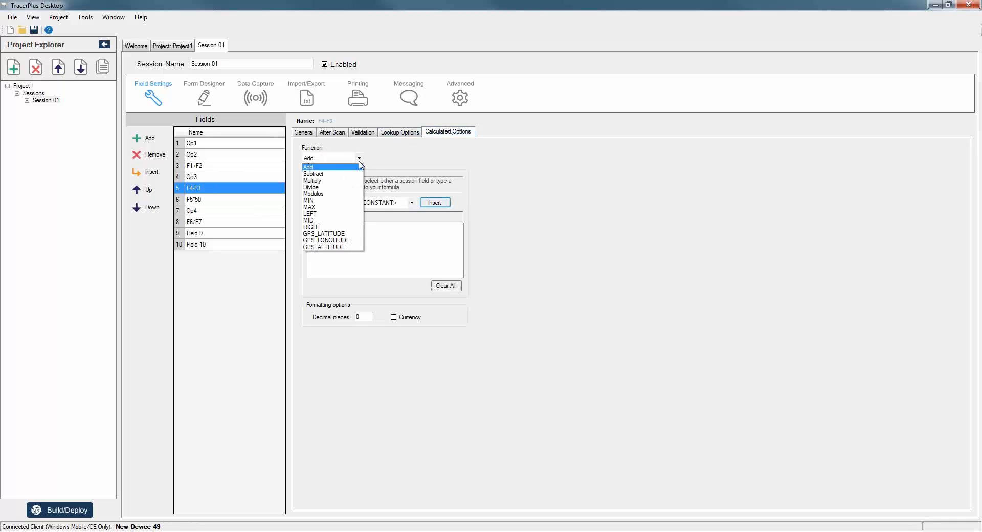
{"action": "left_click", "coordinate": [347, 174]}
Insert Op3 then F1+F2 so F4-F3's formula reads Result = <Op3> - <F1+F2>.
{"action": "left_click", "coordinate": [410, 203]}
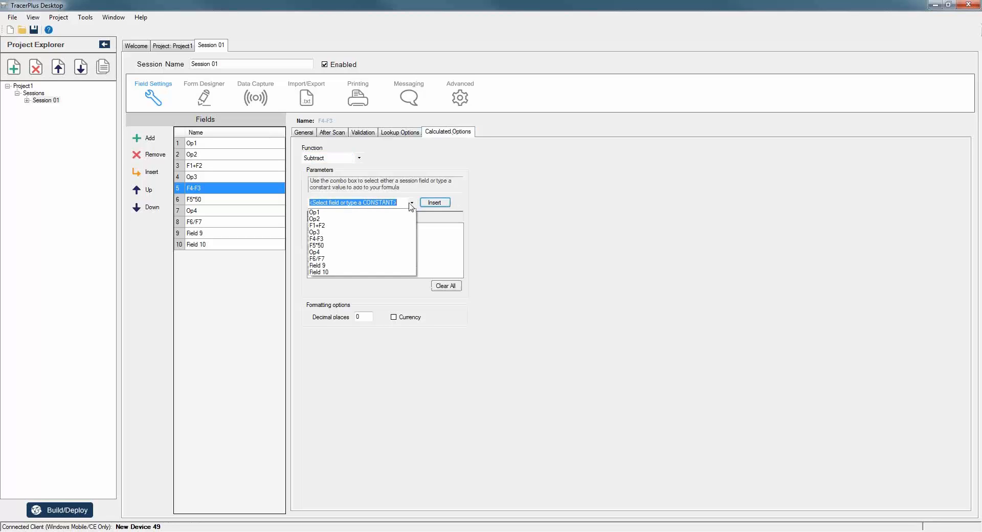
{"action": "left_click", "coordinate": [317, 232]}
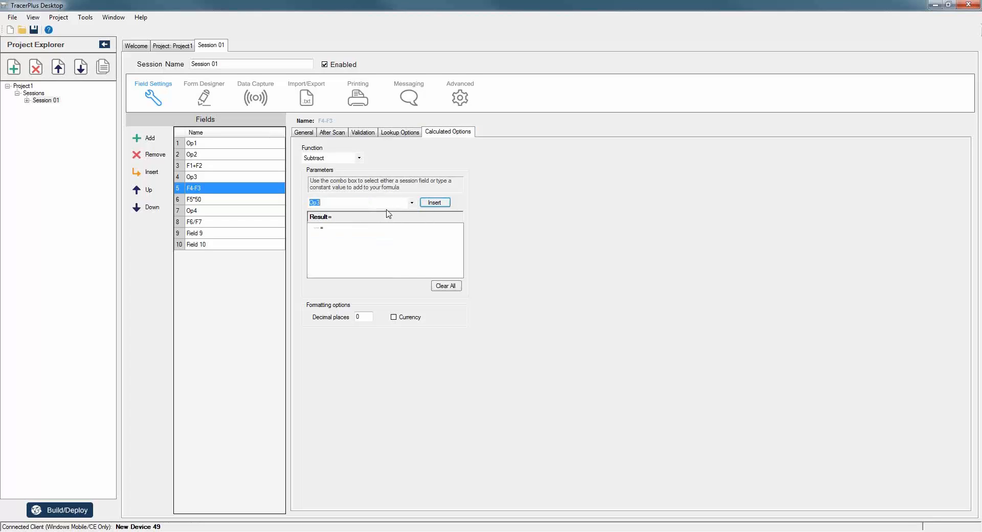
{"action": "left_click", "coordinate": [437, 203]}
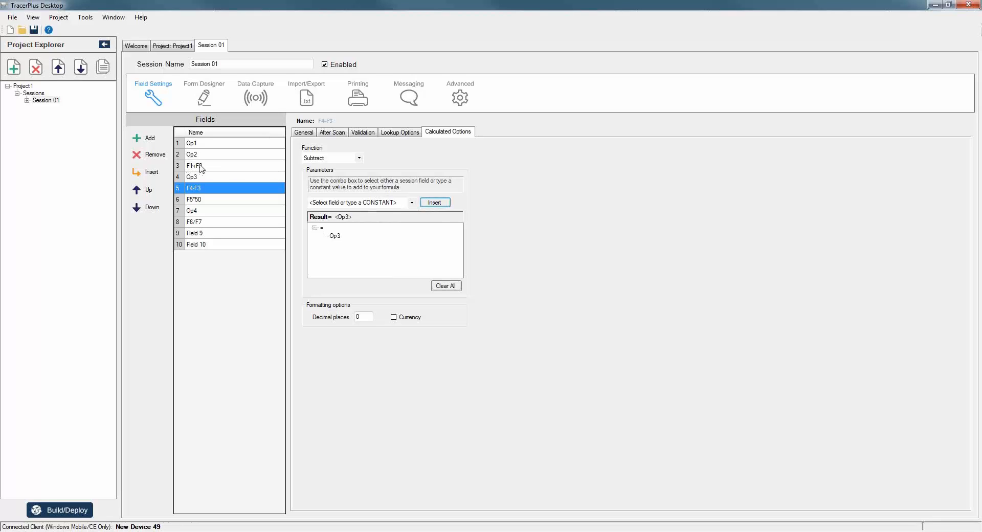
{"action": "left_click", "coordinate": [412, 202]}
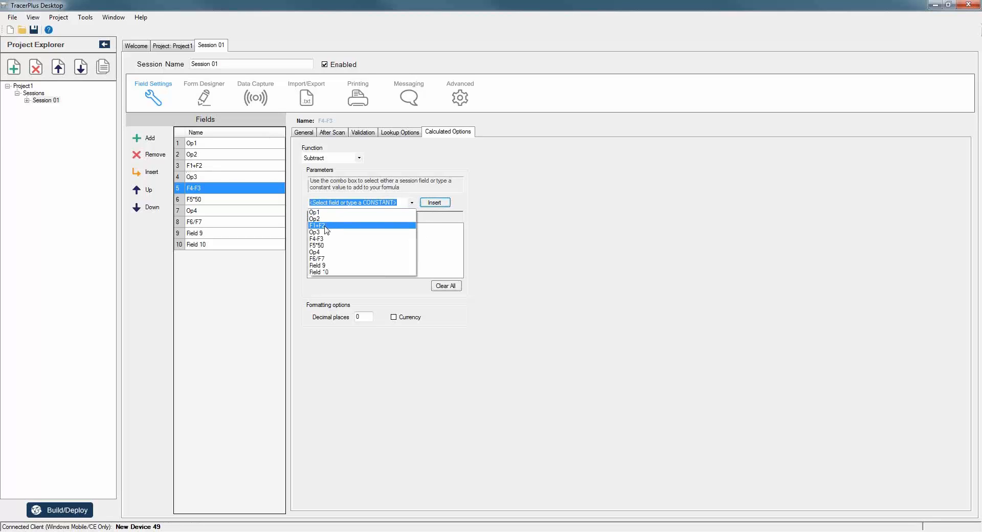
{"action": "left_click", "coordinate": [325, 227]}
{"action": "left_click", "coordinate": [435, 203]}
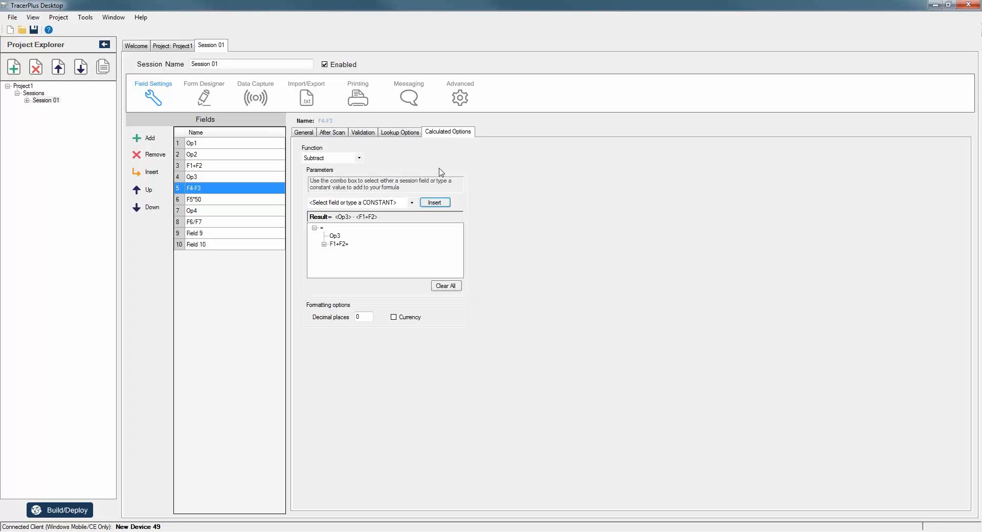
{"action": "left_click", "coordinate": [309, 132]}
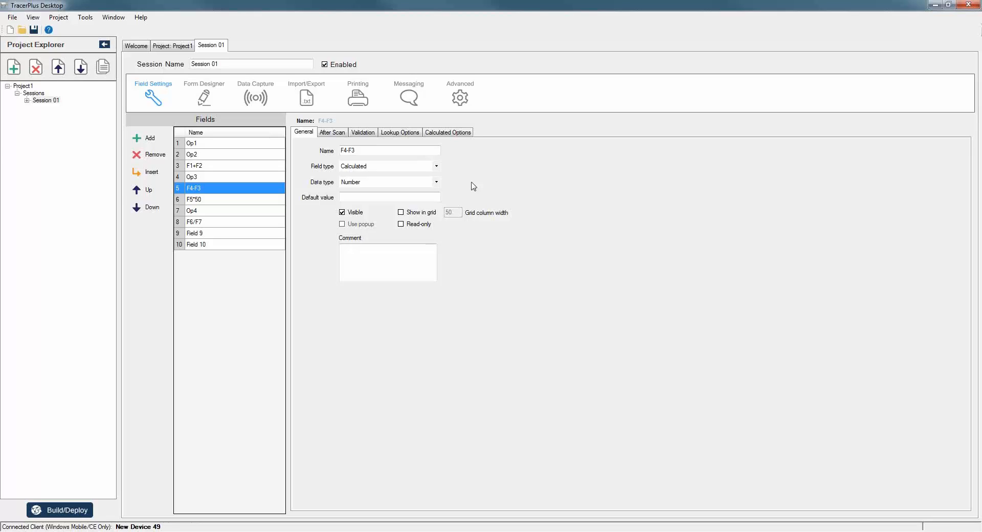
{"action": "left_click", "coordinate": [241, 199]}
Make F5*50 a Calculated field using the Multiply function.
{"action": "left_click", "coordinate": [360, 165]}
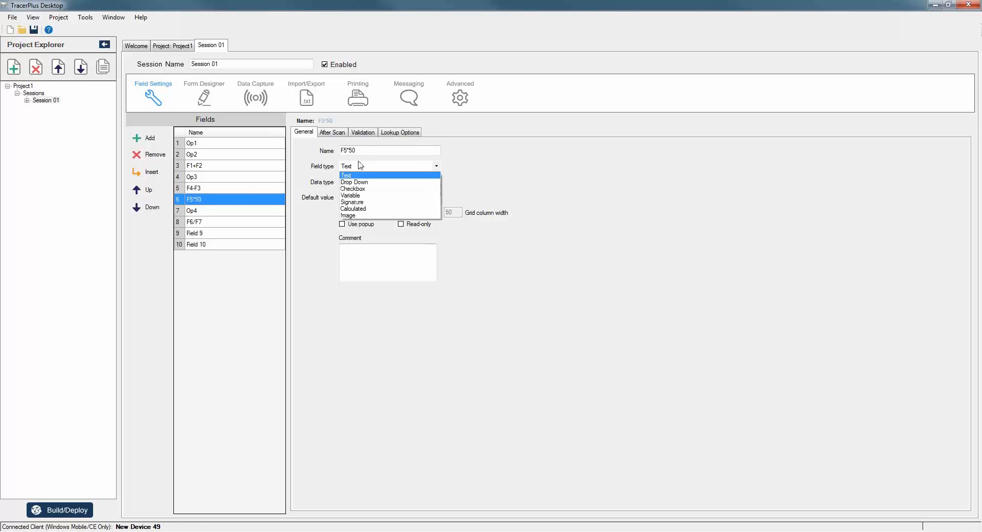
{"action": "left_click", "coordinate": [357, 208]}
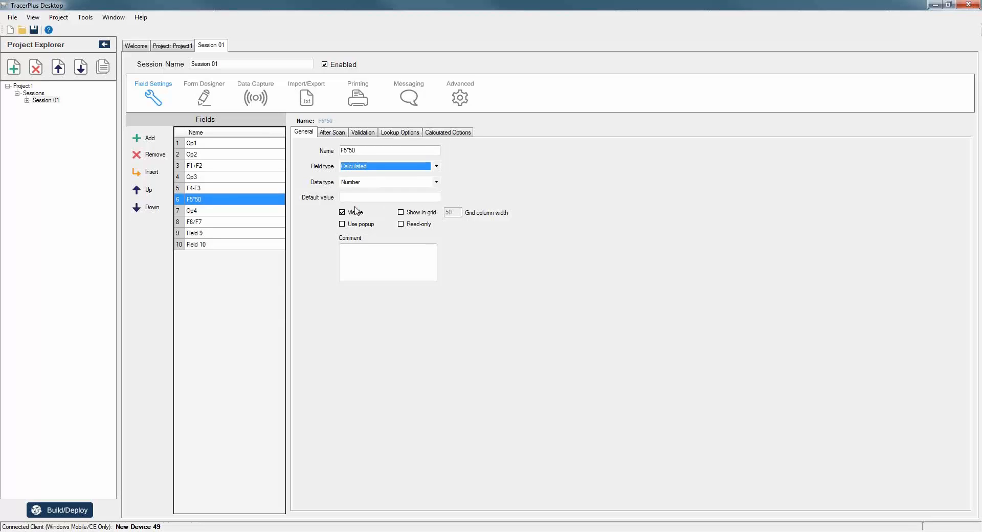
{"action": "left_click", "coordinate": [448, 133]}
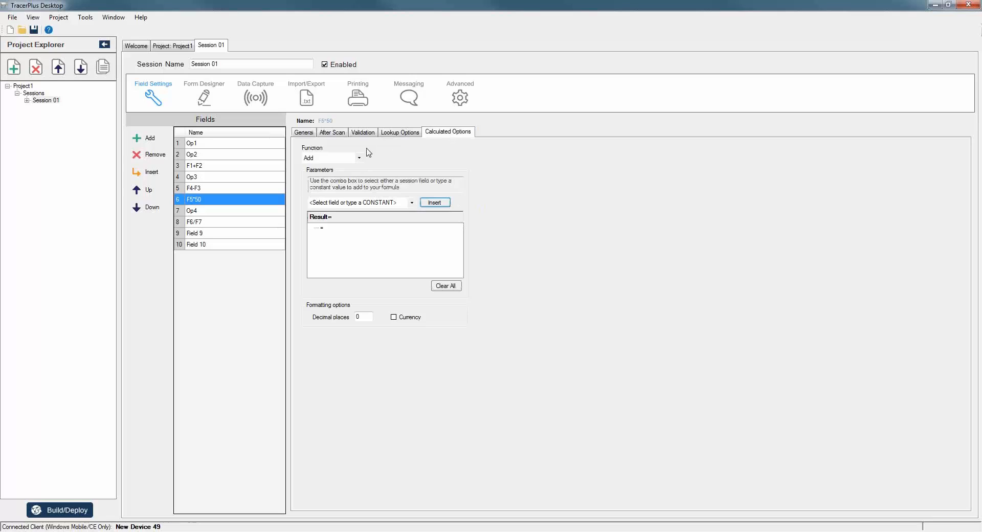
{"action": "left_click", "coordinate": [360, 158]}
{"action": "left_click", "coordinate": [305, 181]}
Insert F4-F3 and the constant 50 so the formula reads Result = <F4-F3> * 50.
{"action": "left_click", "coordinate": [411, 203]}
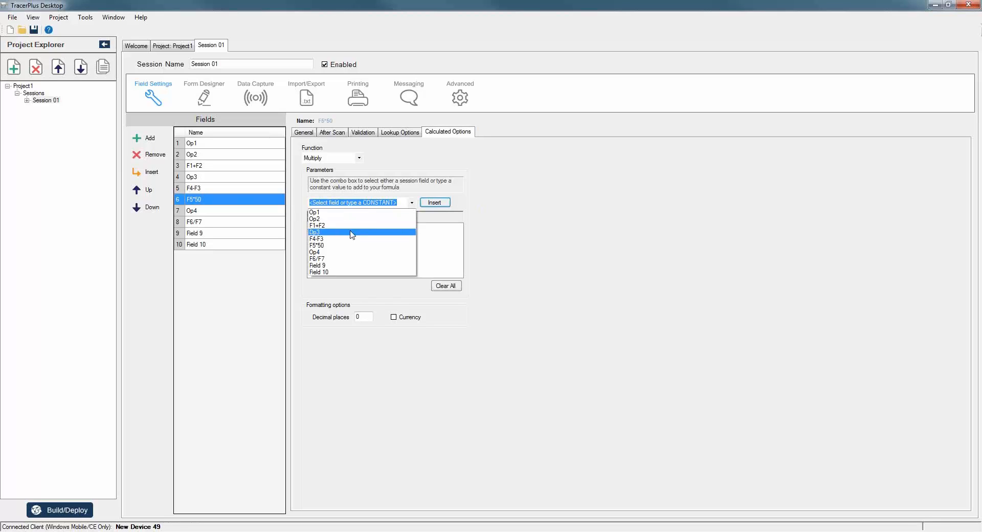
{"action": "left_click", "coordinate": [332, 239]}
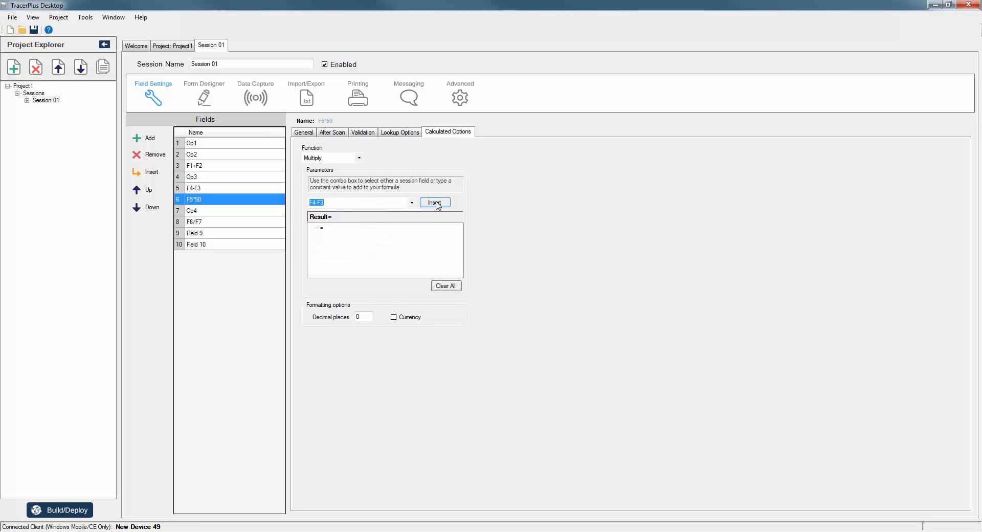
{"action": "left_click", "coordinate": [433, 202]}
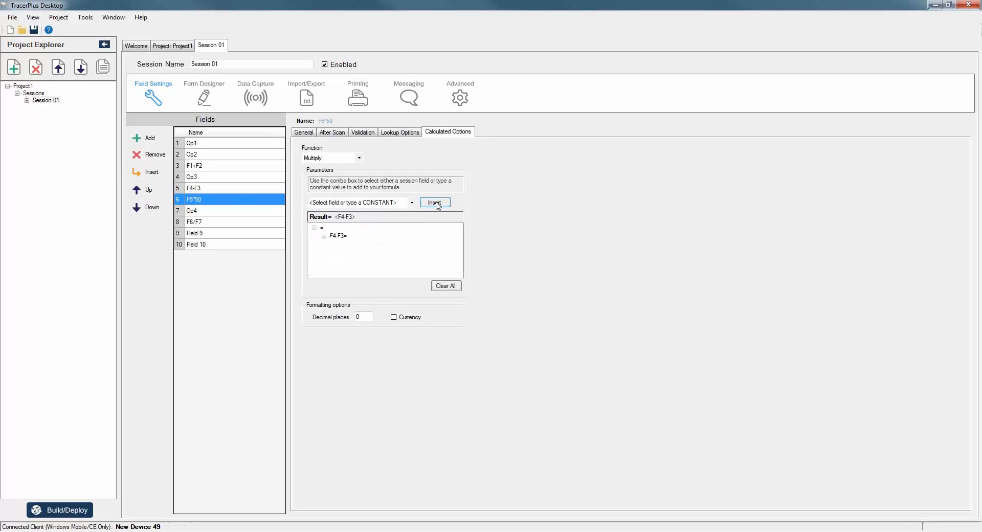
{"action": "left_click", "coordinate": [339, 203]}
{"action": "type", "text": "5"}
{"action": "type", "text": "0"}
{"action": "left_click", "coordinate": [435, 202]}
Make F6/F7 a Calculated field using the Divide function.
{"action": "left_click", "coordinate": [198, 222]}
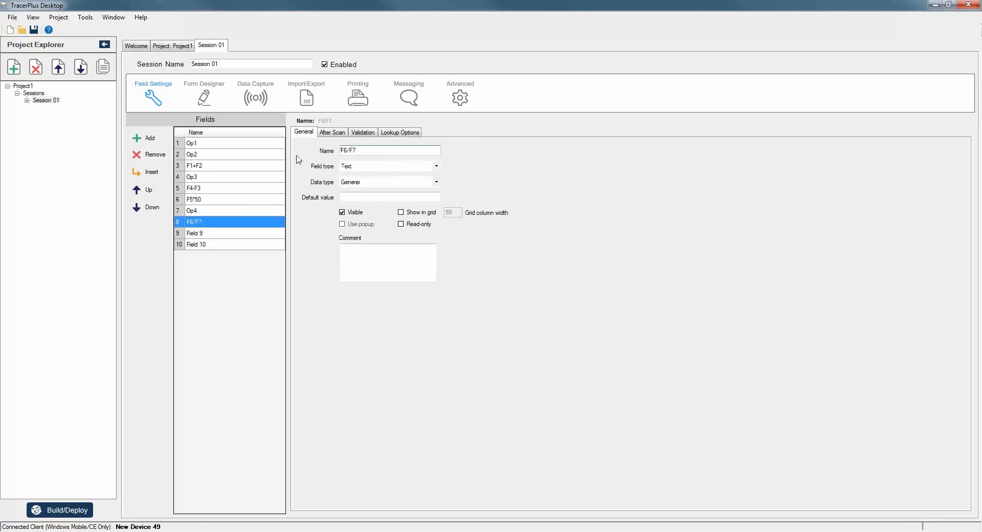
{"action": "left_click", "coordinate": [383, 166]}
{"action": "left_click", "coordinate": [409, 210]}
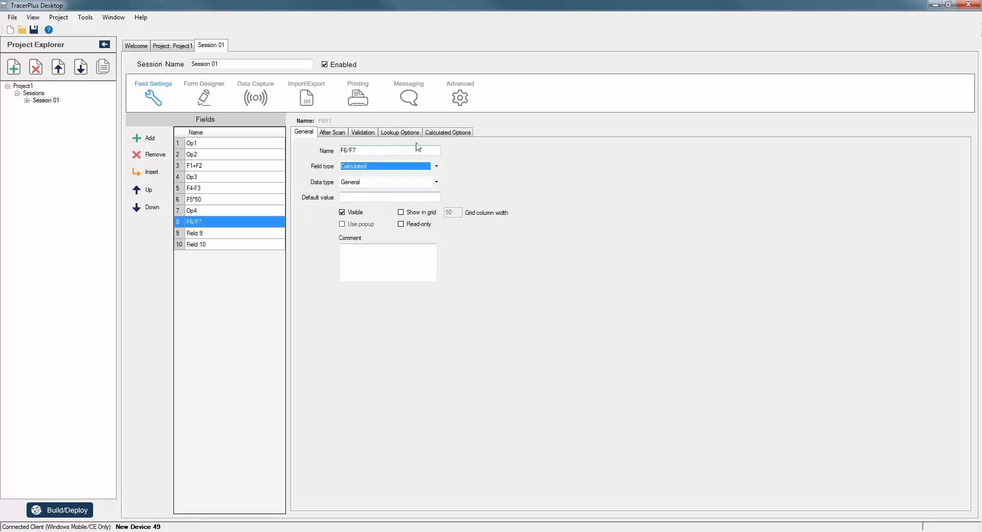
{"action": "left_click", "coordinate": [448, 132]}
{"action": "left_click", "coordinate": [359, 159]}
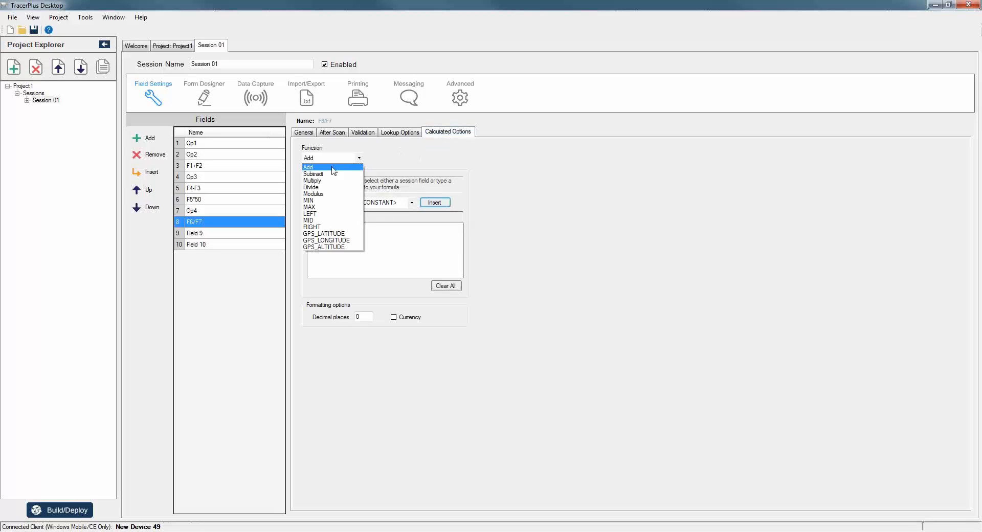
{"action": "left_click", "coordinate": [327, 187]}
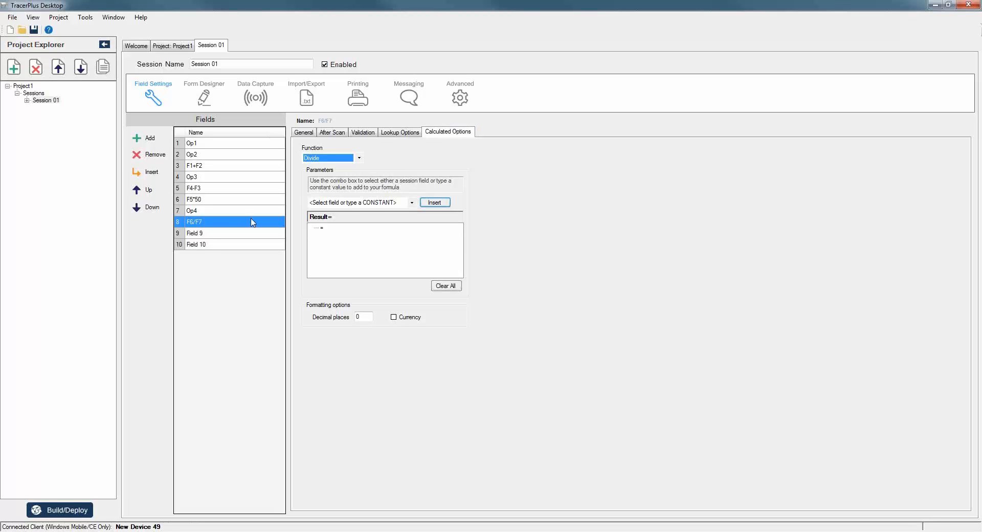
Insert F5*50 then Op4 so the formula reads Result = <F5*50> / <Op4>.
{"action": "left_click", "coordinate": [411, 203]}
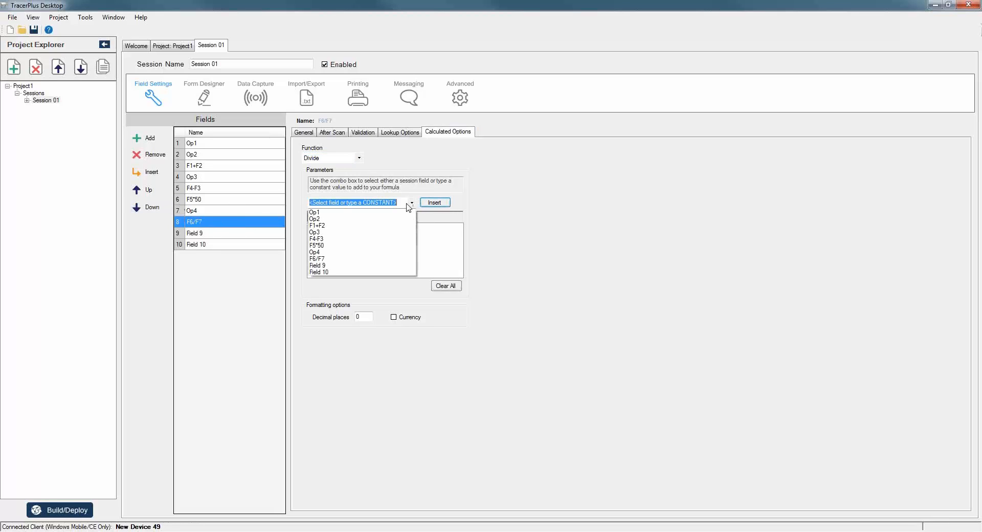
{"action": "left_click", "coordinate": [330, 249]}
{"action": "left_click", "coordinate": [434, 202]}
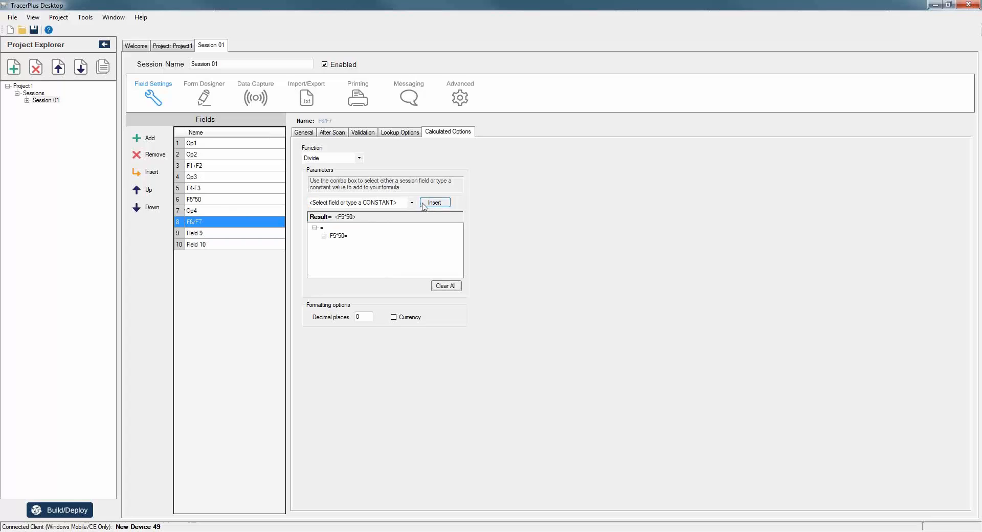
{"action": "left_click", "coordinate": [412, 203]}
{"action": "left_click", "coordinate": [330, 252]}
{"action": "left_click", "coordinate": [435, 203]}
{"action": "right_click", "coordinate": [336, 246]}
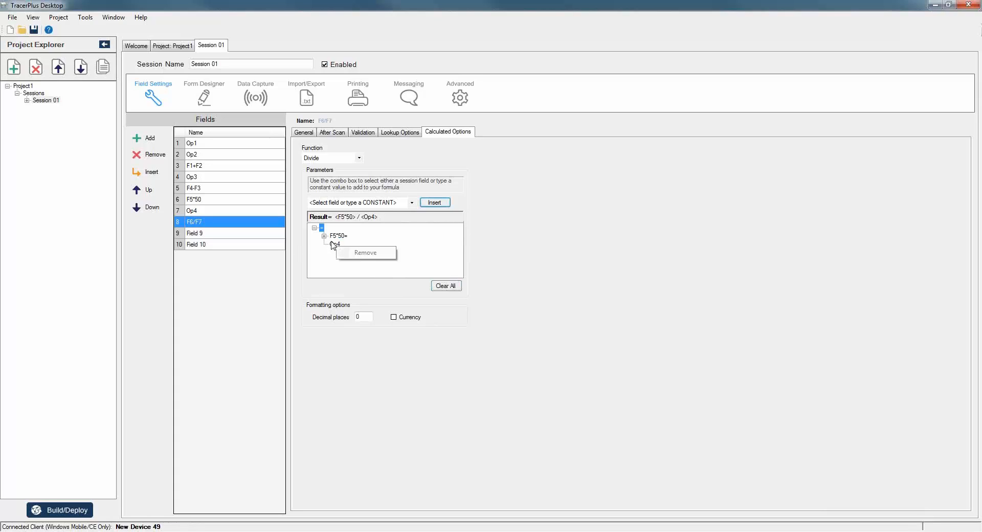
{"action": "left_click", "coordinate": [332, 235]}
{"action": "right_click", "coordinate": [334, 235]}
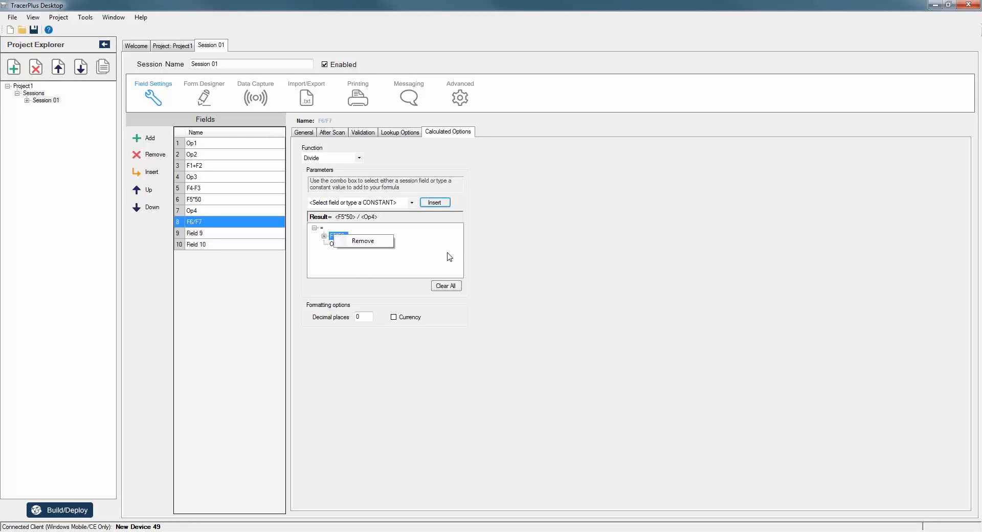
{"action": "left_click", "coordinate": [554, 252]}
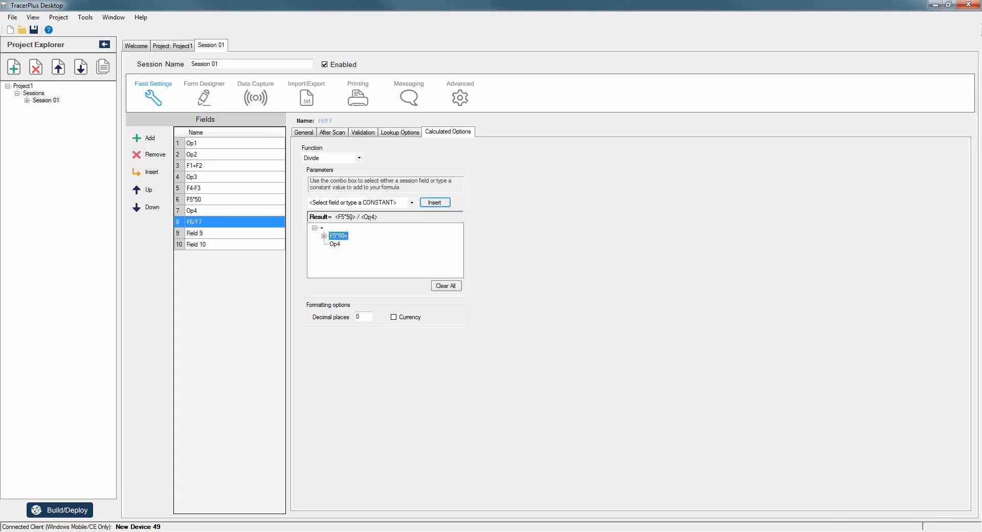
Set F6/F7's result to 2 decimal places.
{"action": "left_click", "coordinate": [361, 317]}
{"action": "key", "text": "Tab"}
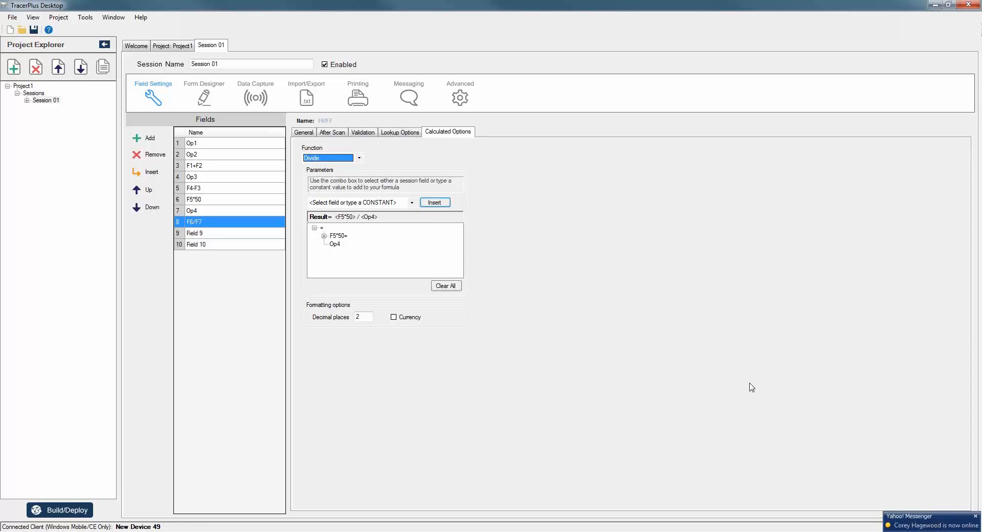
{"action": "right_click", "coordinate": [898, 531]}
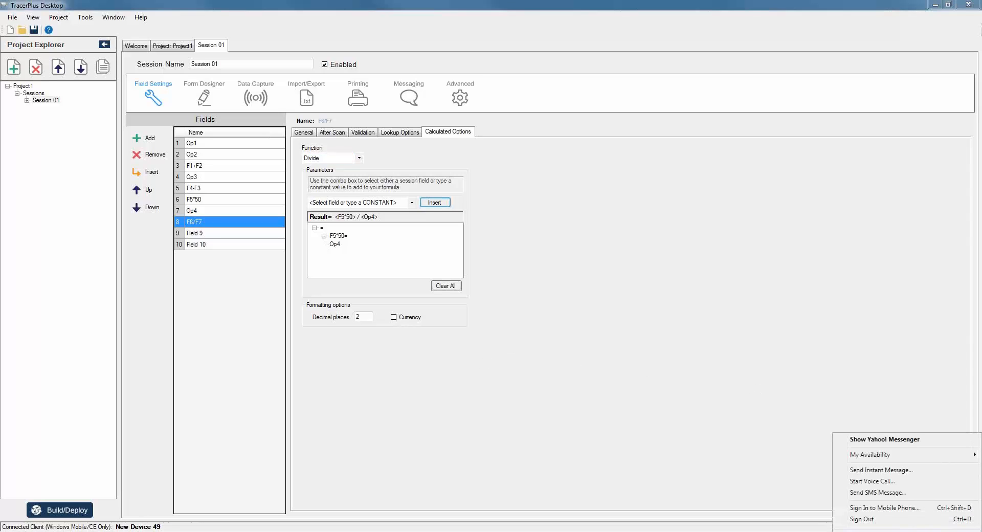
{"action": "left_click", "coordinate": [899, 531]}
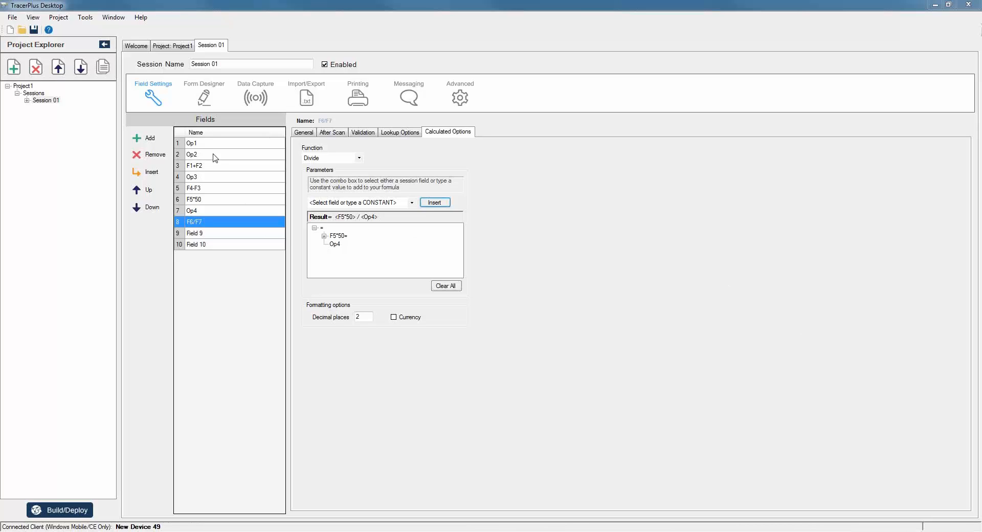
From Form Designer, build and deploy to the device, overwriting the old project, and close when complete.
{"action": "left_click", "coordinate": [203, 95]}
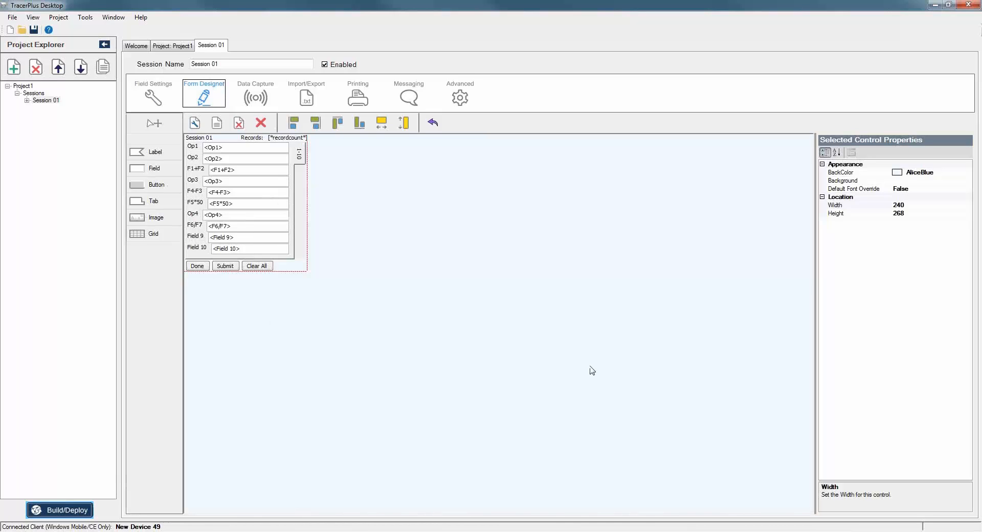
{"action": "left_click", "coordinate": [514, 340]}
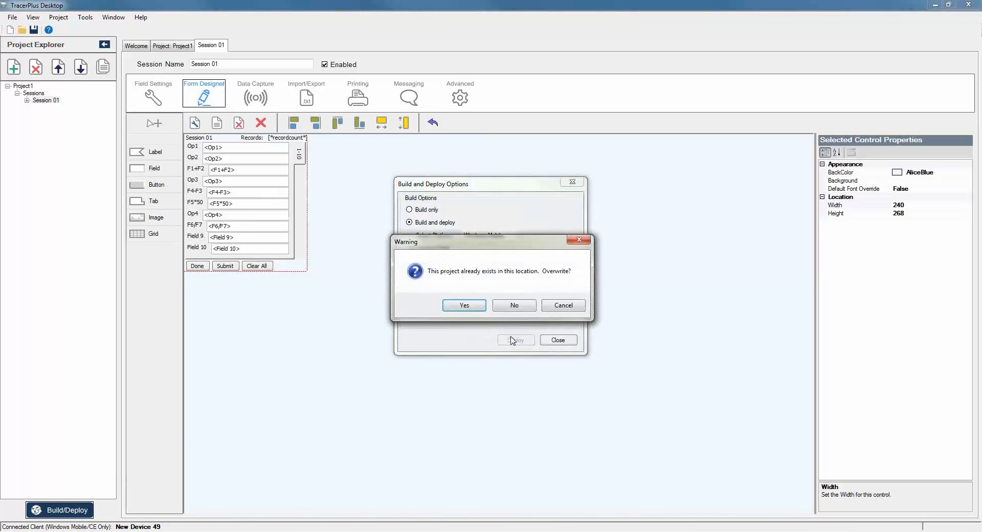
{"action": "left_click", "coordinate": [473, 305]}
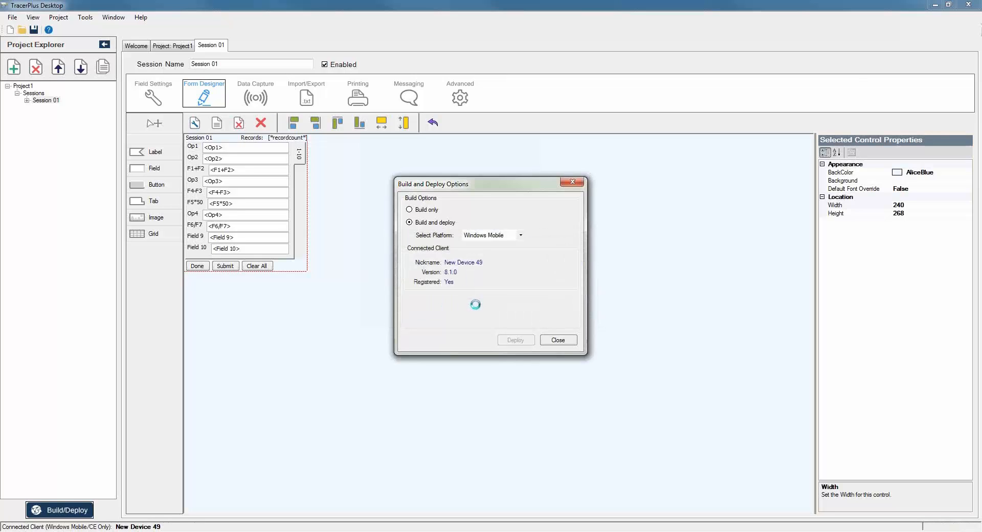
{"action": "left_click", "coordinate": [690, 530]}
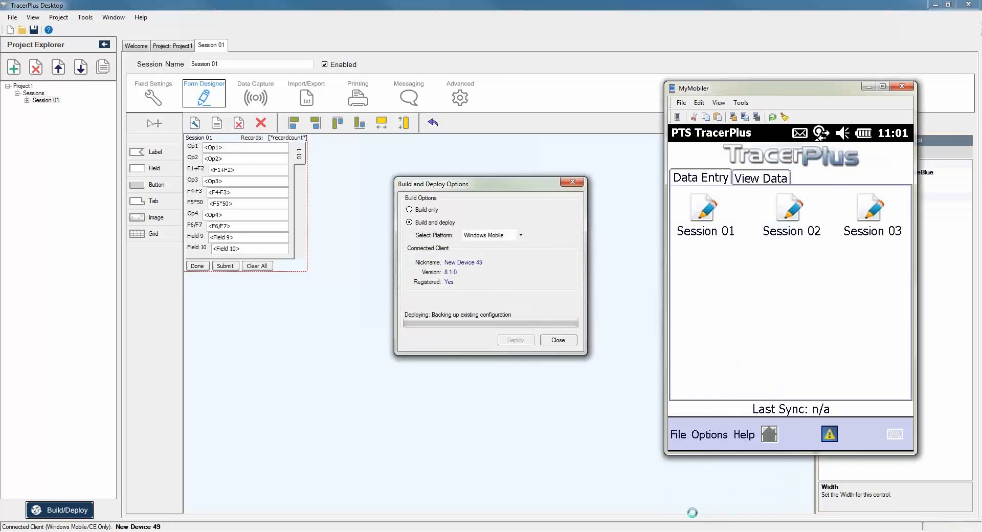
{"action": "left_click_drag", "start_coordinate": [747, 88], "coordinate": [699, 47]}
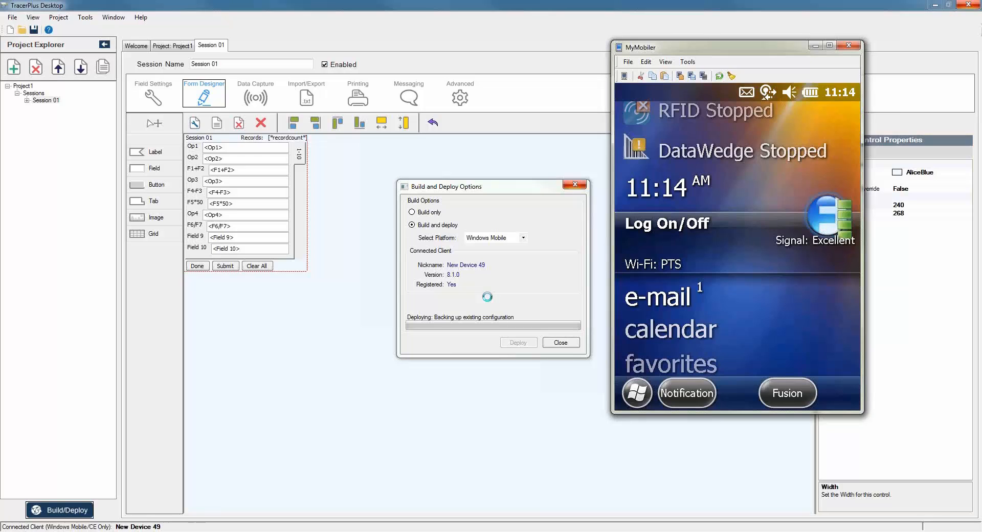
{"action": "left_click", "coordinate": [558, 341]}
{"action": "left_click", "coordinate": [654, 172]}
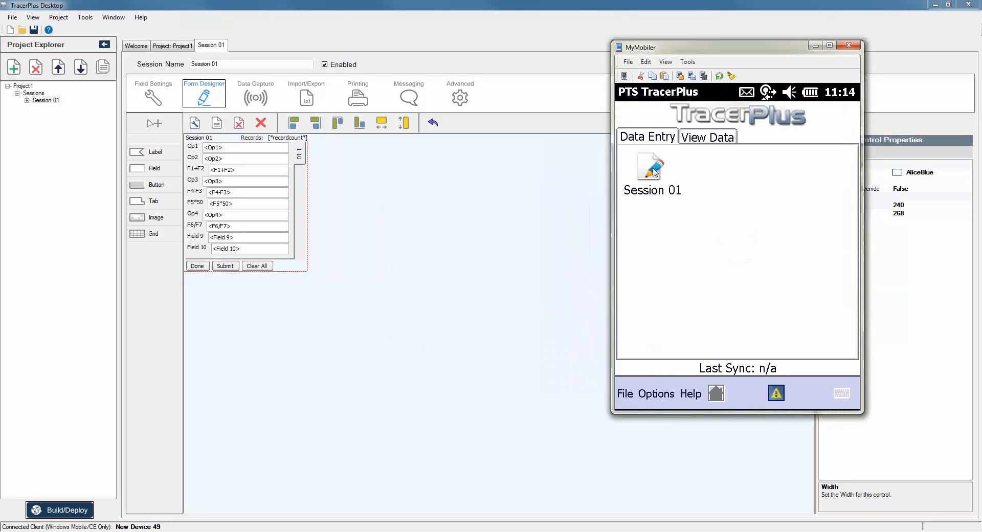
Open Session 01 on the device and enter 10 in Op1 and 20 in Op2.
{"action": "left_click", "coordinate": [654, 172]}
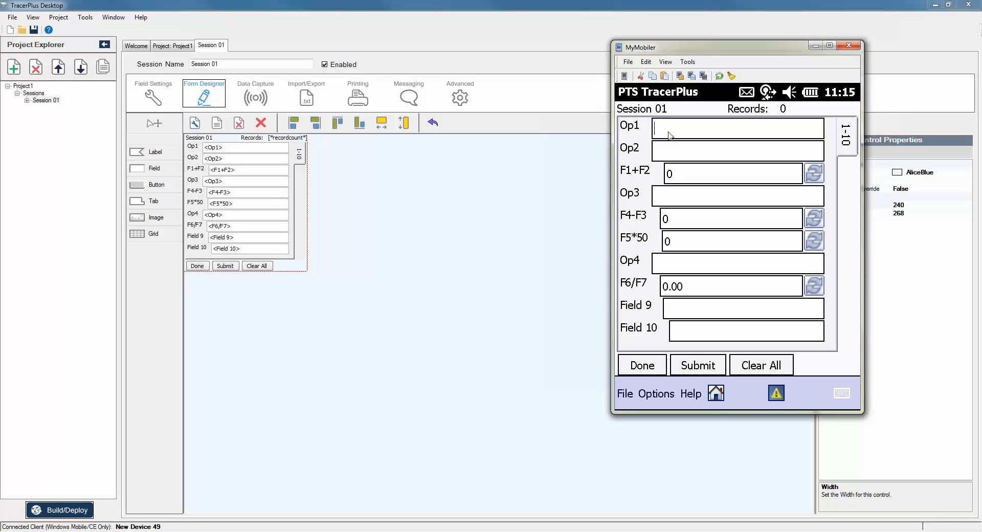
{"action": "type", "text": "10"}
{"action": "key", "text": "Tab"}
{"action": "type", "text": "20"}
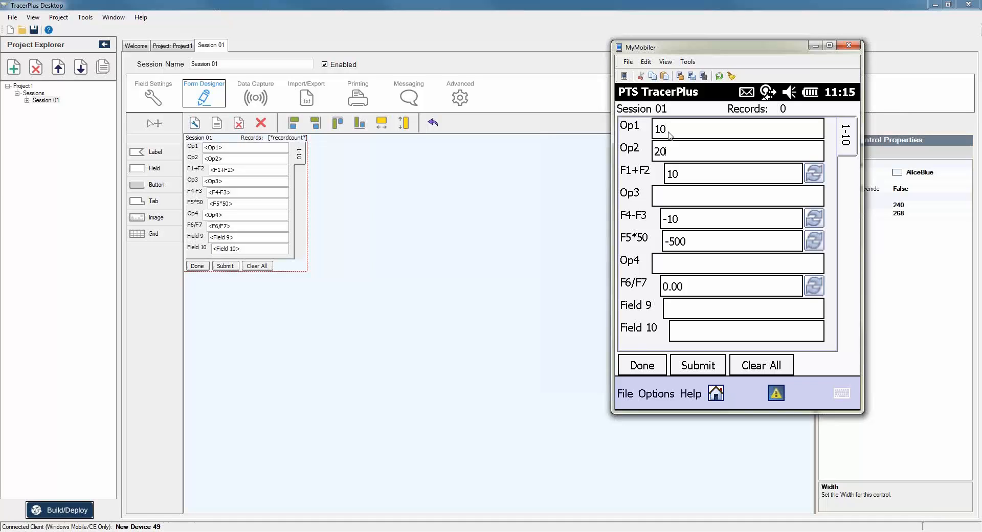
{"action": "key", "text": "Tab"}
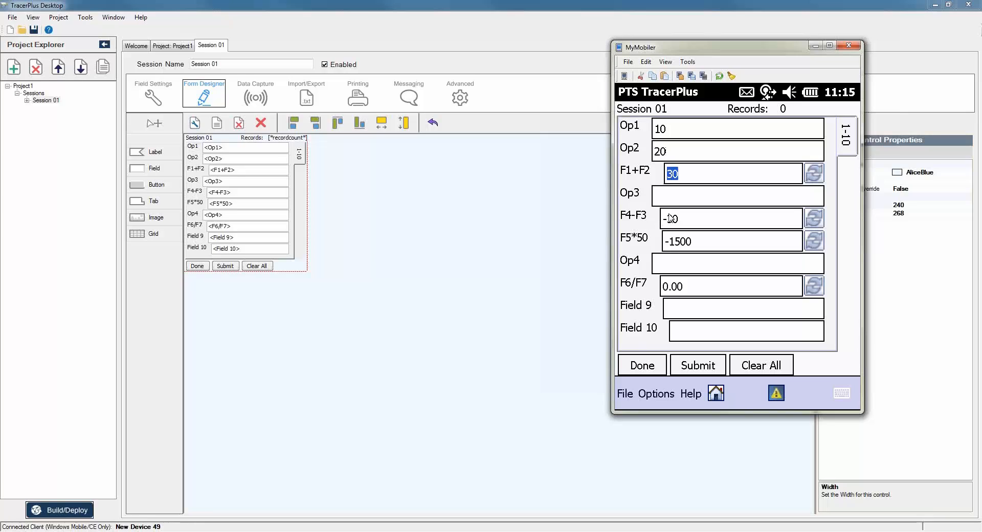
Enter 70 in Op3 and 50 in Op4, then confirm F6/F7 shows 40.00.
{"action": "left_click", "coordinate": [676, 198]}
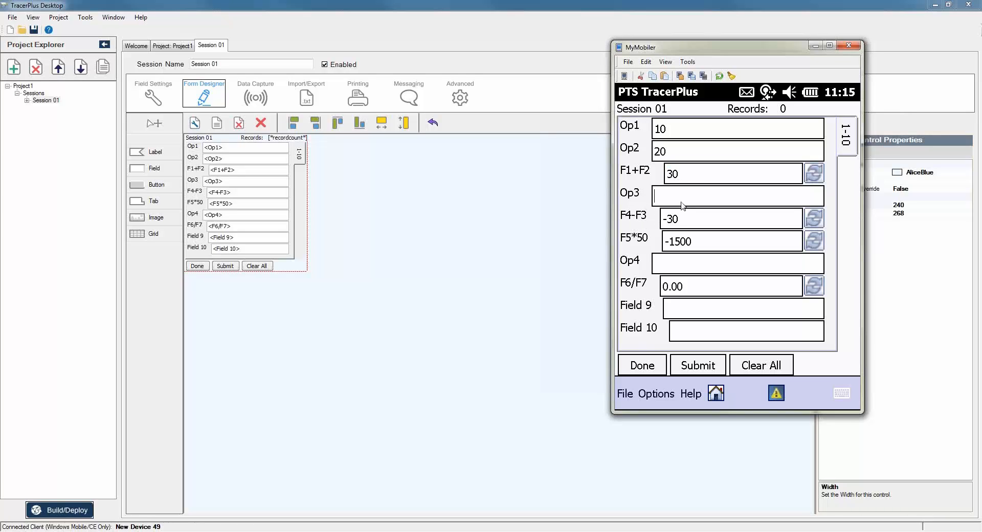
{"action": "type", "text": "70"}
{"action": "key", "text": "Tab"}
{"action": "left_click", "coordinate": [681, 268]}
{"action": "type", "text": "50"}
{"action": "key", "text": "Tab"}
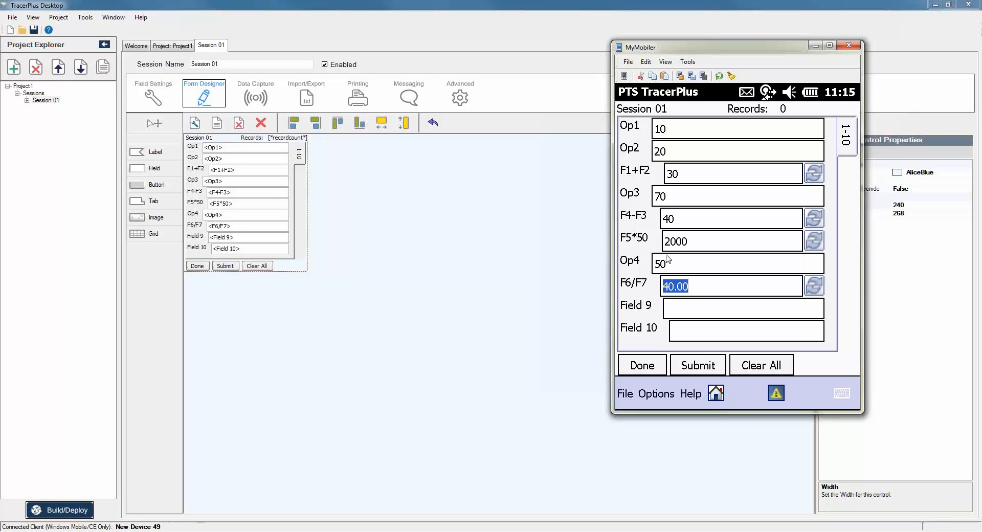
{"action": "left_click", "coordinate": [705, 284]}
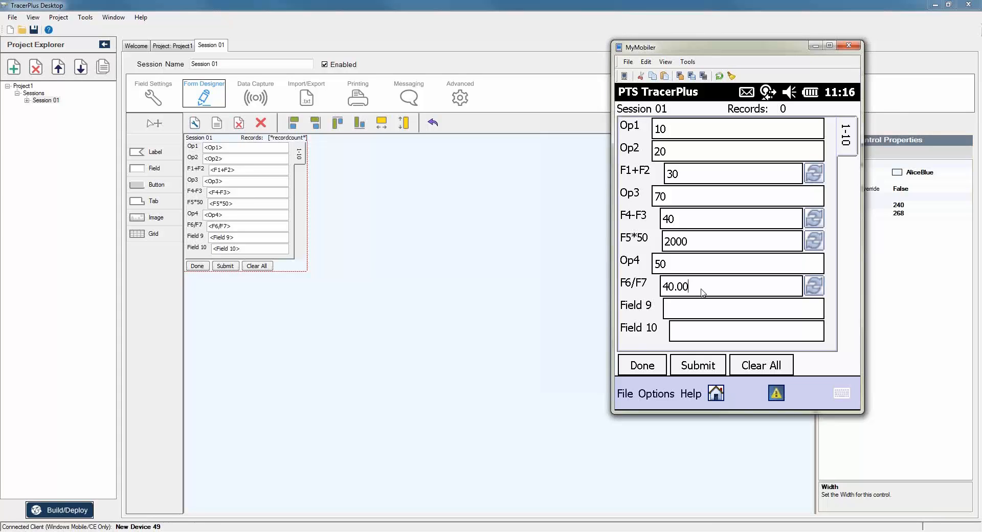
Check that F1+F2 uses the Add function, then create Session 02 and open it.
{"action": "left_click", "coordinate": [159, 100]}
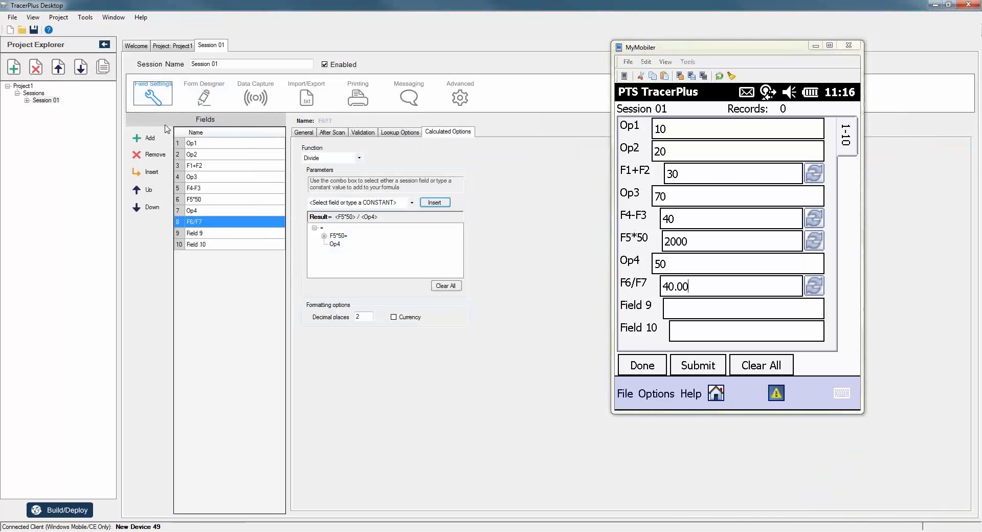
{"action": "left_click", "coordinate": [202, 171]}
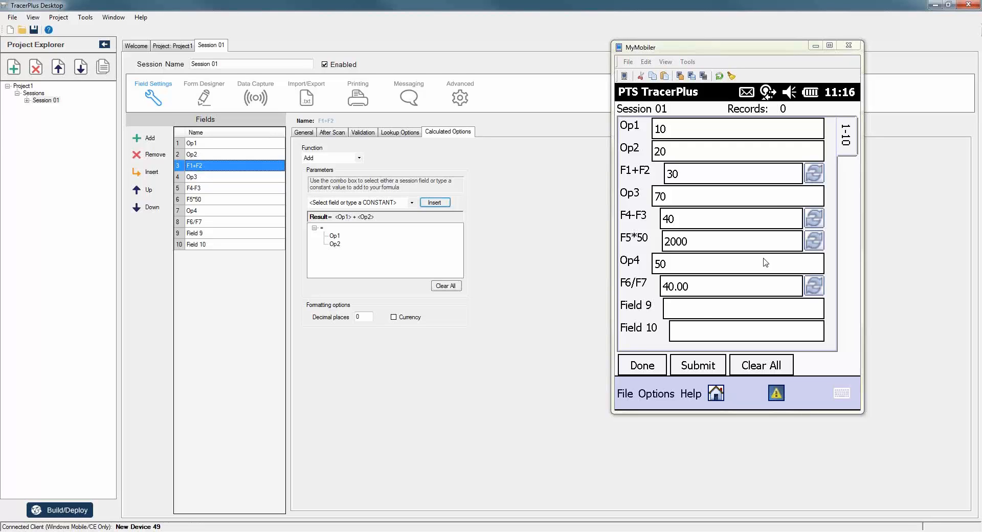
{"action": "left_click", "coordinate": [360, 158]}
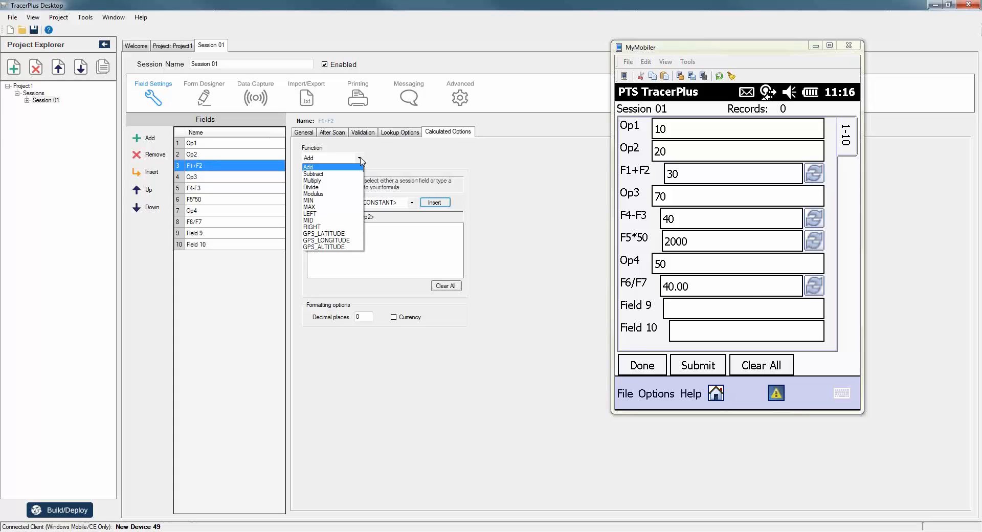
{"action": "left_click", "coordinate": [393, 151]}
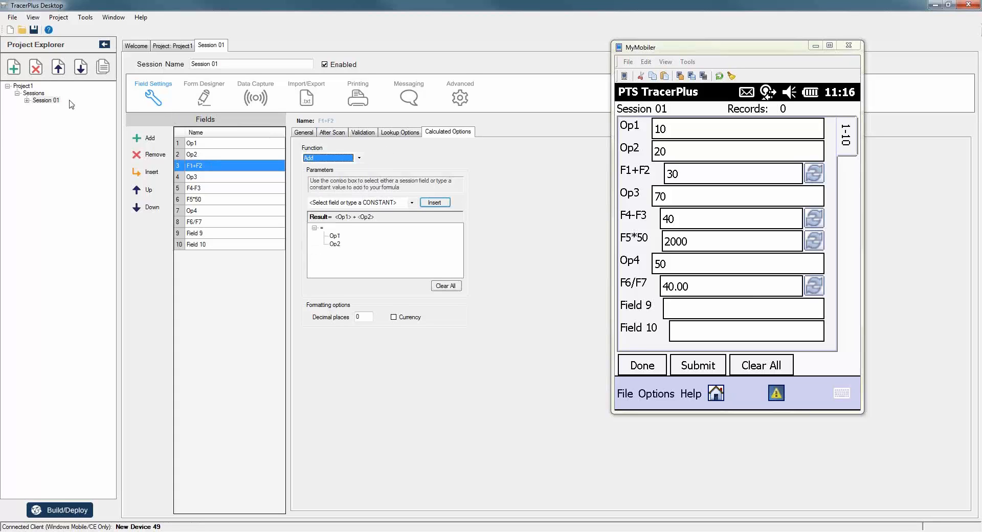
{"action": "left_click", "coordinate": [14, 67]}
{"action": "left_click", "coordinate": [45, 108]}
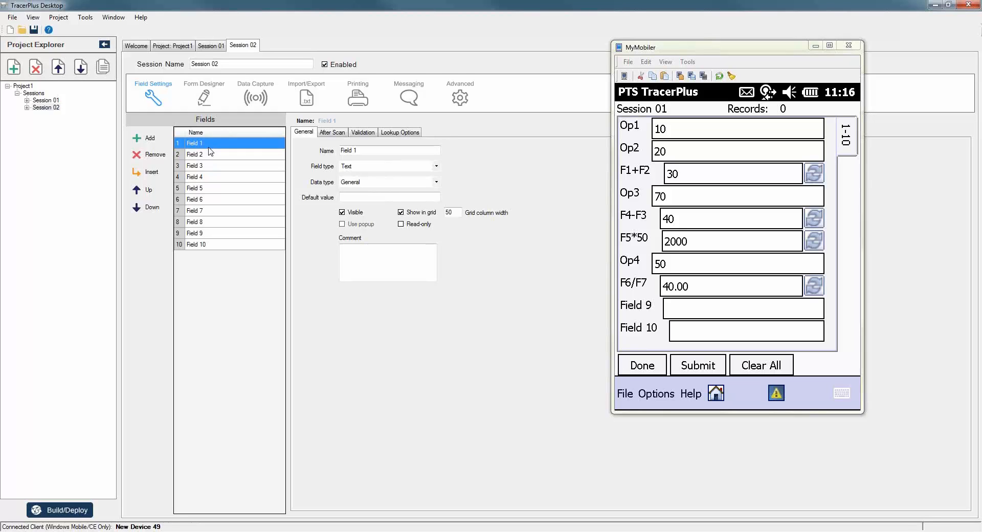
Enter Part#, Serial# and UID as the names of fields 1–3, leaving UID selected.
{"action": "left_click", "coordinate": [209, 146]}
{"action": "type", "text": "P"}
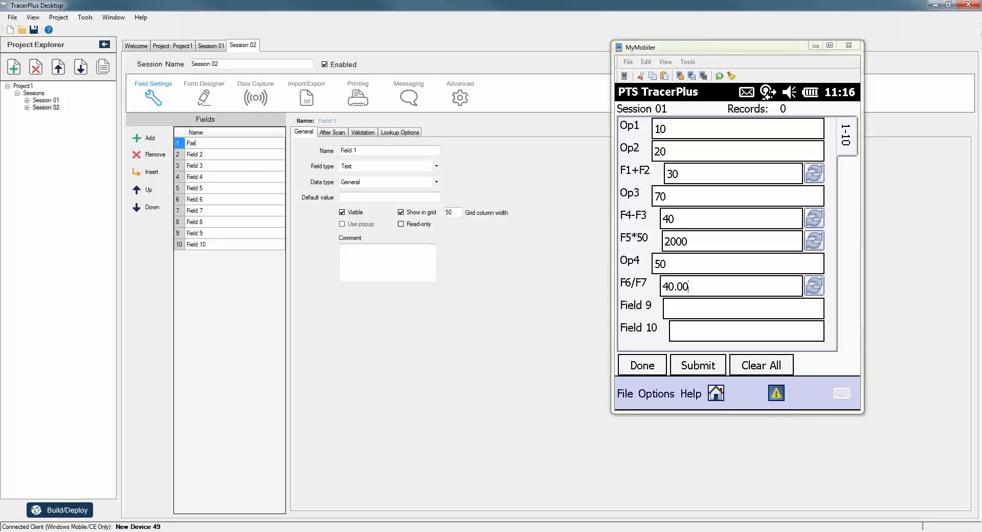
{"action": "type", "text": "art#"}
{"action": "key", "text": "Return"}
{"action": "type", "text": "Serial#"}
{"action": "key", "text": "Return"}
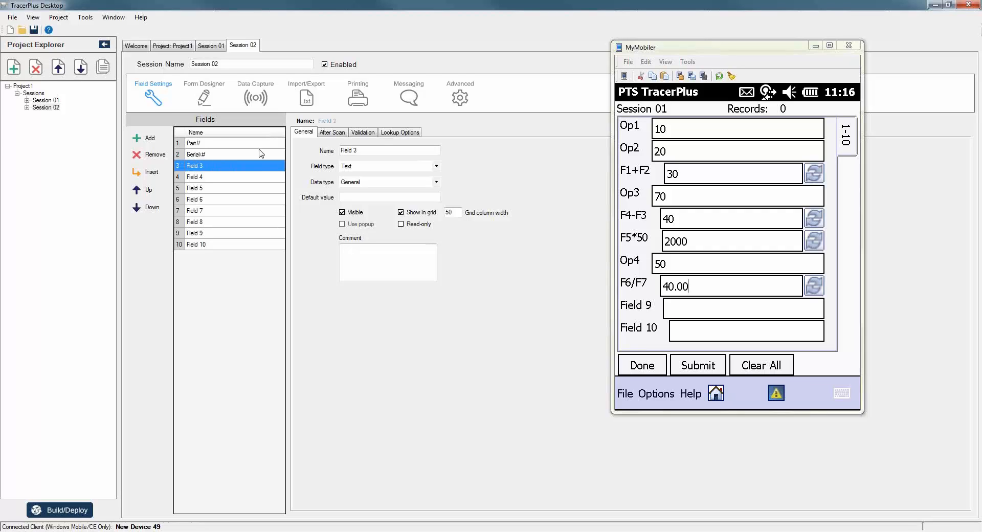
{"action": "left_click", "coordinate": [214, 166]}
{"action": "type", "text": "UID"}
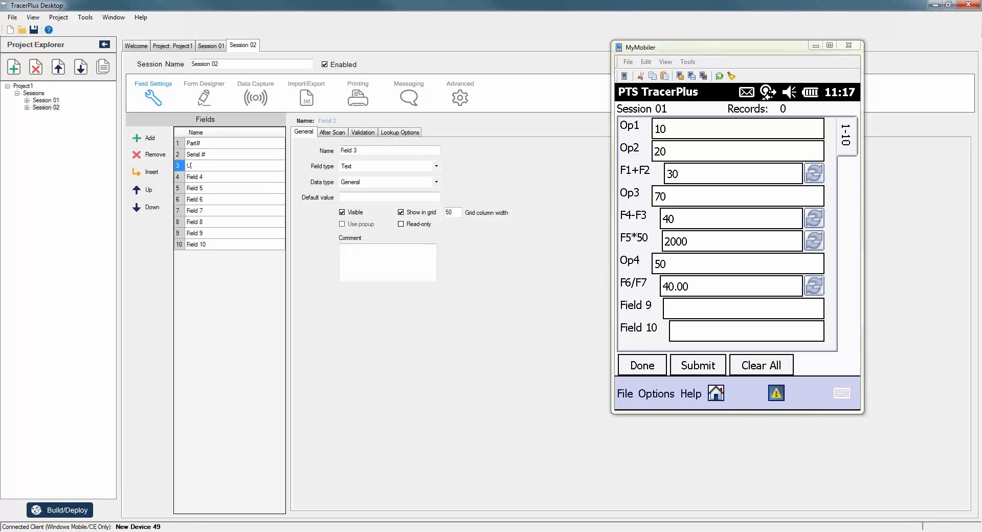
{"action": "left_click", "coordinate": [215, 177]}
{"action": "left_click", "coordinate": [212, 170]}
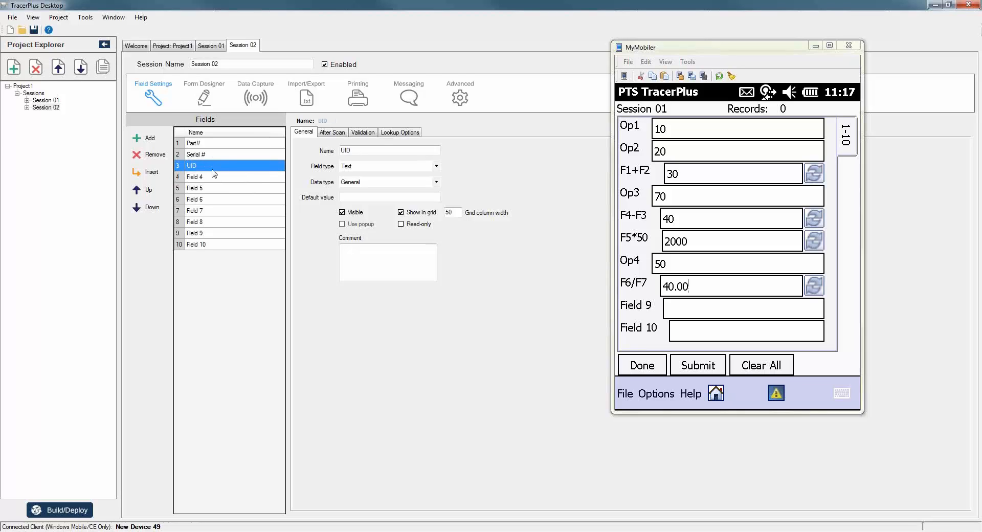
Make UID a Calculated field with formula Result = <Part#> + <Serial #>.
{"action": "left_click", "coordinate": [348, 167]}
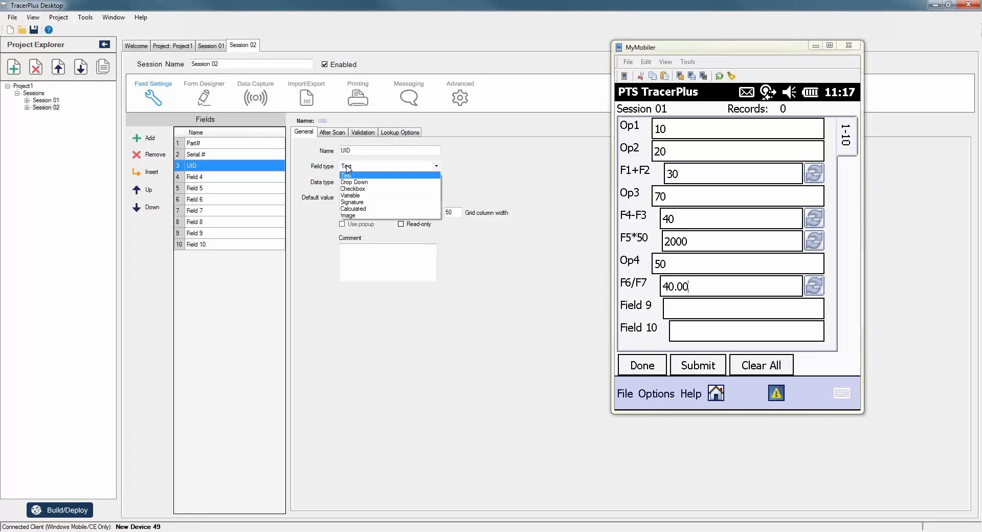
{"action": "left_click", "coordinate": [357, 209]}
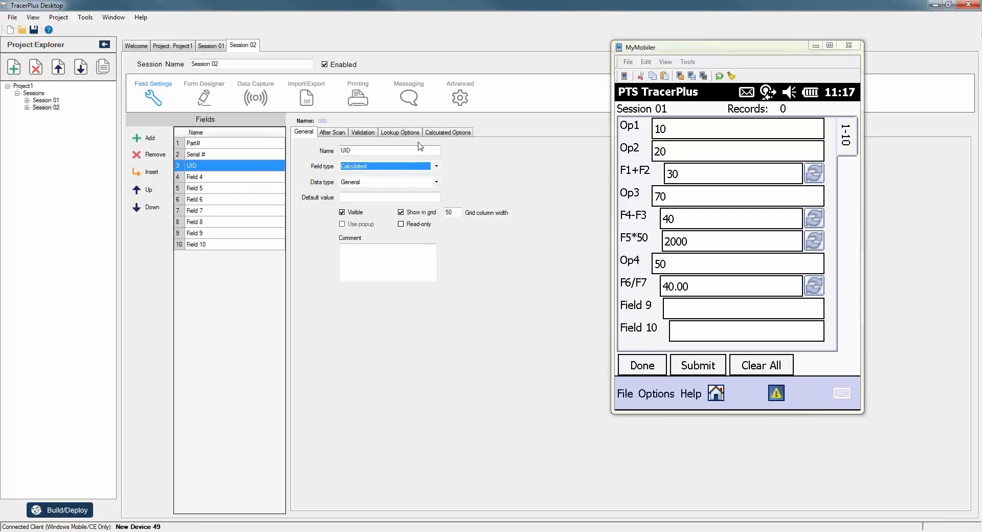
{"action": "left_click", "coordinate": [446, 133]}
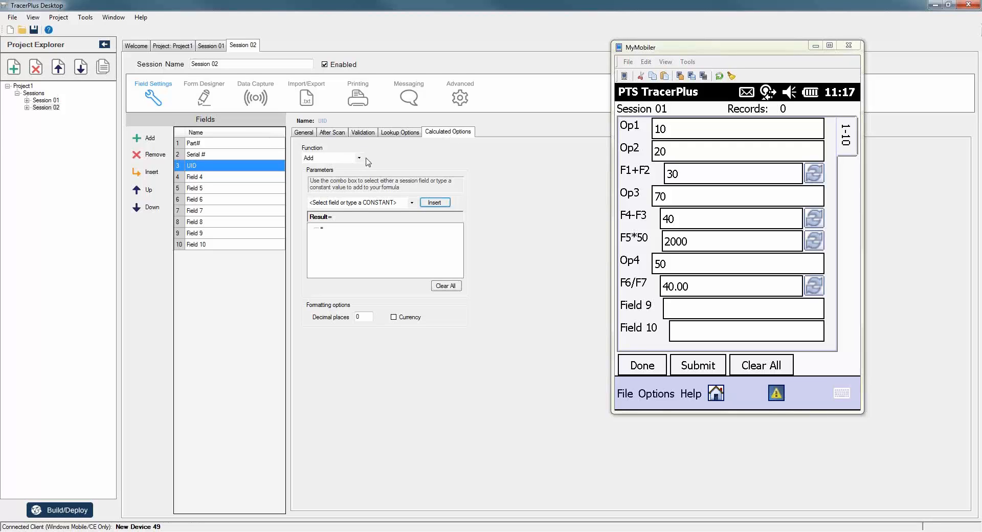
{"action": "left_click", "coordinate": [412, 204]}
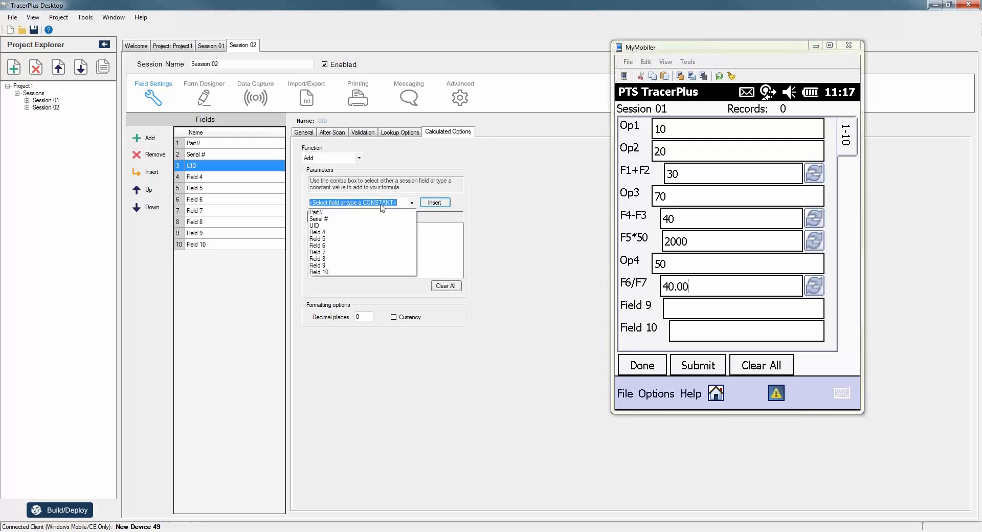
{"action": "left_click", "coordinate": [323, 212]}
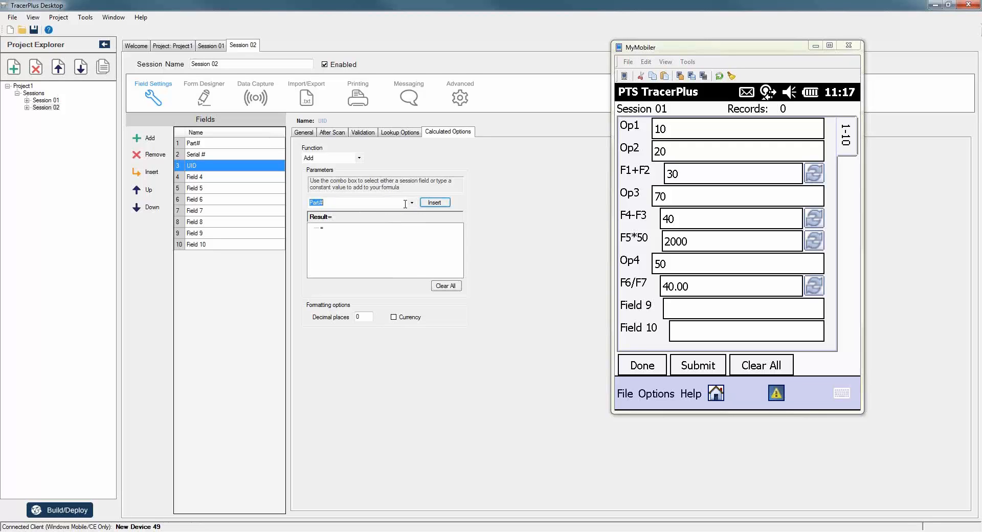
{"action": "left_click", "coordinate": [434, 202]}
{"action": "left_click", "coordinate": [411, 203]}
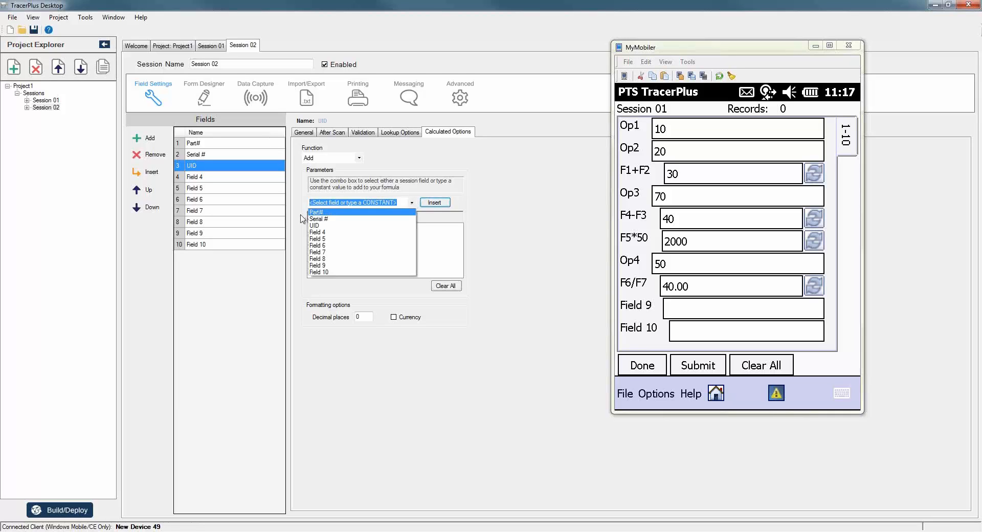
{"action": "left_click", "coordinate": [317, 219]}
{"action": "left_click", "coordinate": [440, 203]}
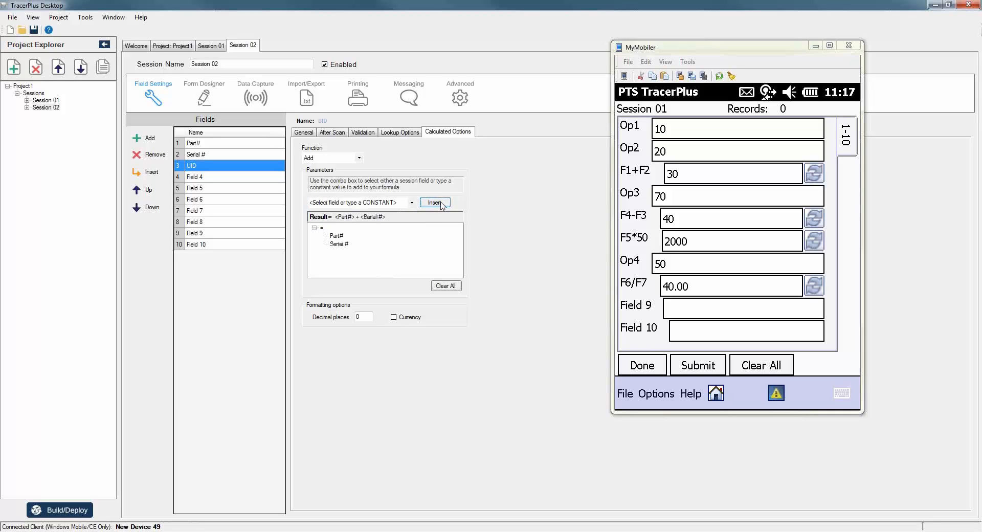
{"action": "left_click", "coordinate": [302, 133]}
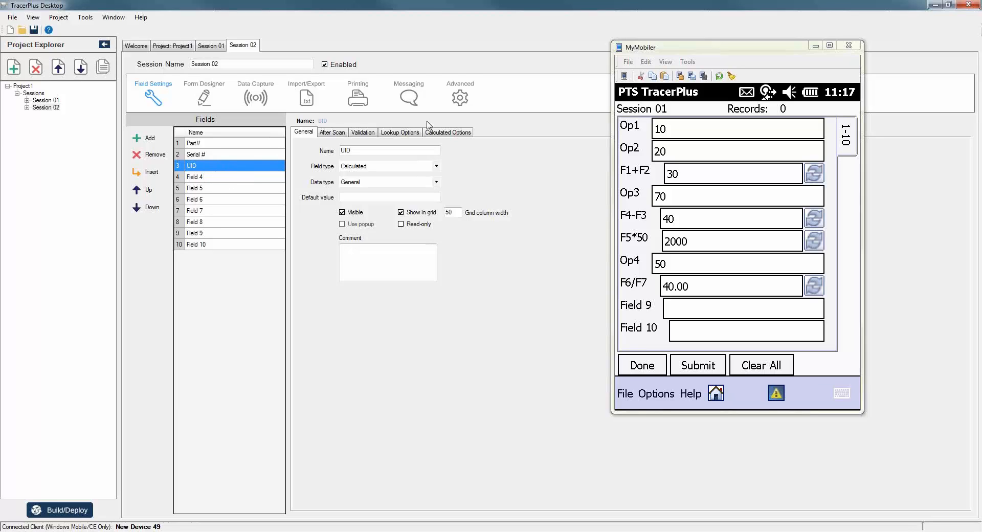
Require unique UID values in the table and remove the unused fields from Field 4 on.
{"action": "left_click", "coordinate": [361, 132]}
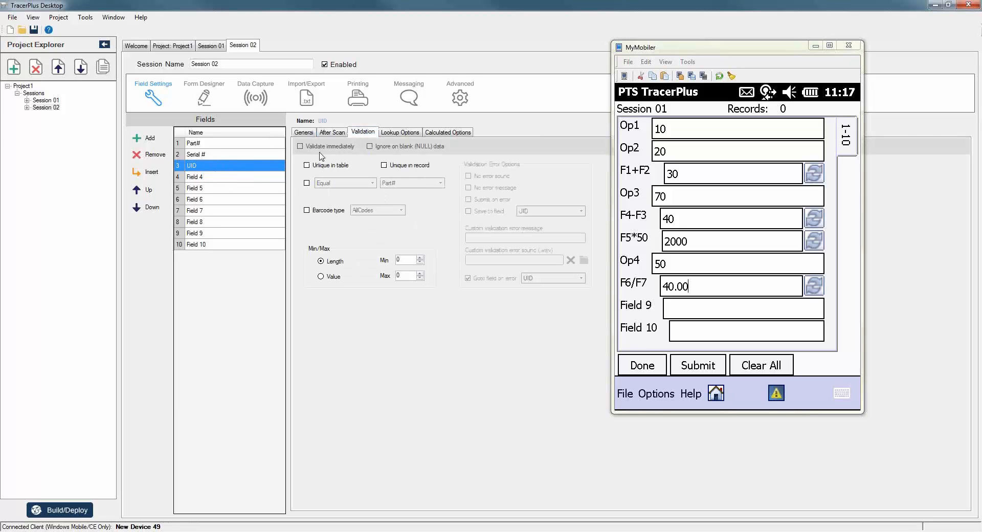
{"action": "left_click", "coordinate": [306, 166]}
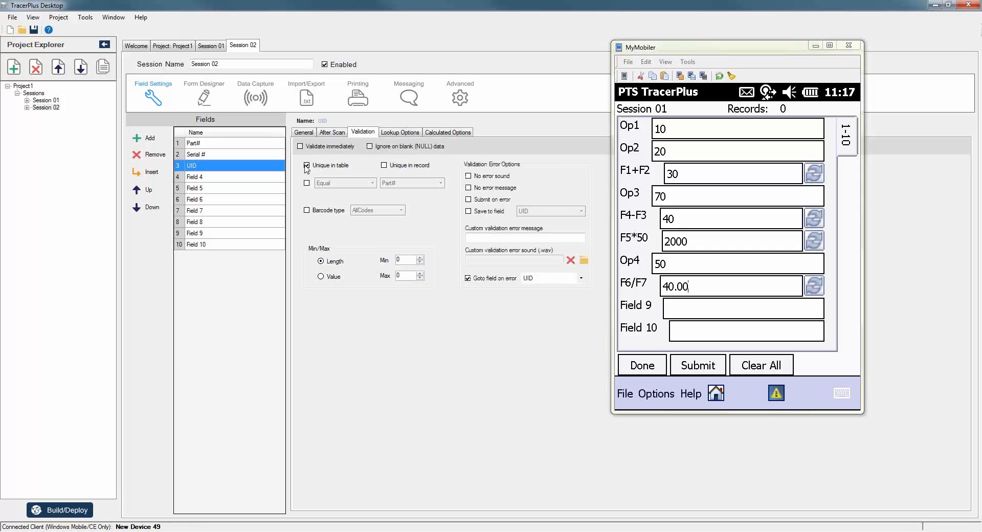
{"action": "left_click", "coordinate": [193, 177]}
{"action": "left_click", "coordinate": [157, 155]}
{"action": "left_click", "coordinate": [157, 154]}
{"action": "left_click", "coordinate": [157, 154]}
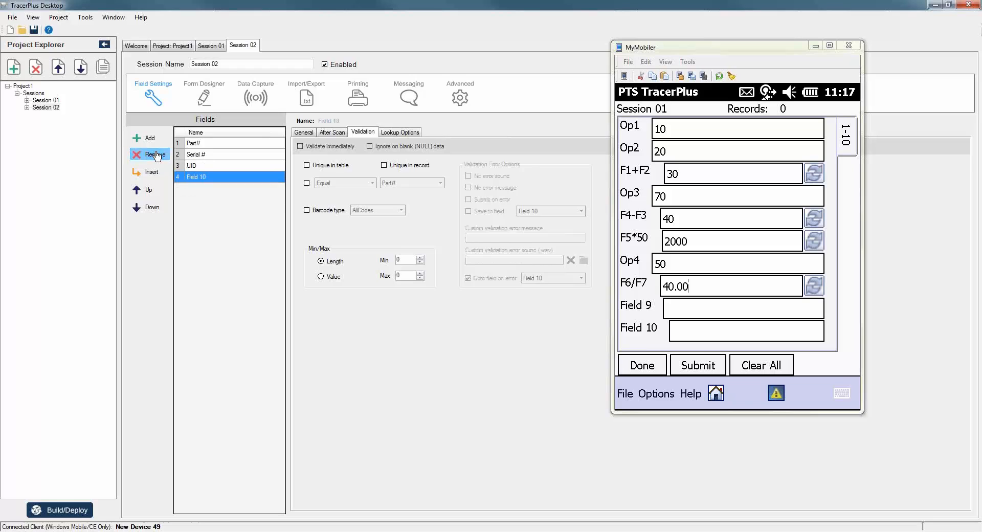
{"action": "left_click", "coordinate": [157, 155]}
Generate Session 02's default form and deploy the project to the handheld.
{"action": "left_click", "coordinate": [204, 96]}
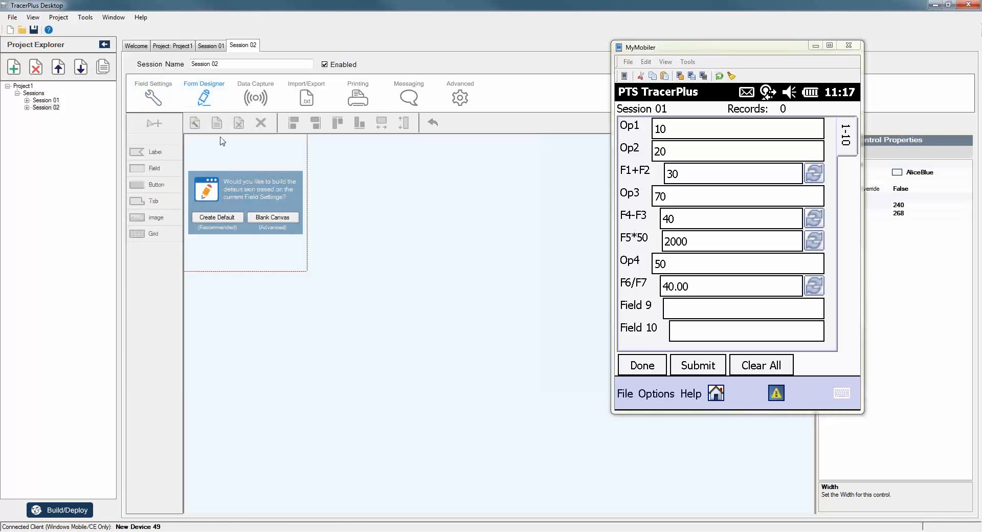
{"action": "left_click", "coordinate": [207, 218]}
{"action": "left_click", "coordinate": [72, 509]}
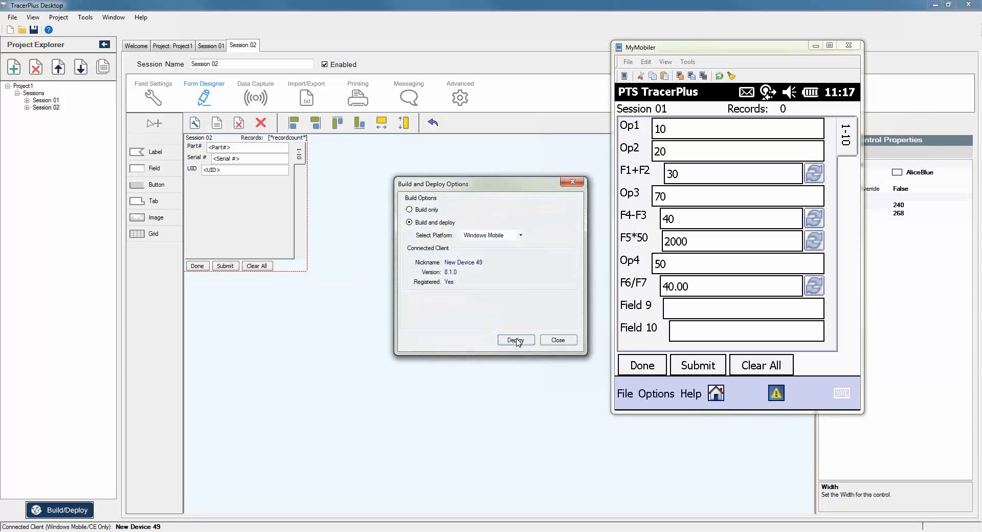
{"action": "left_click", "coordinate": [515, 339]}
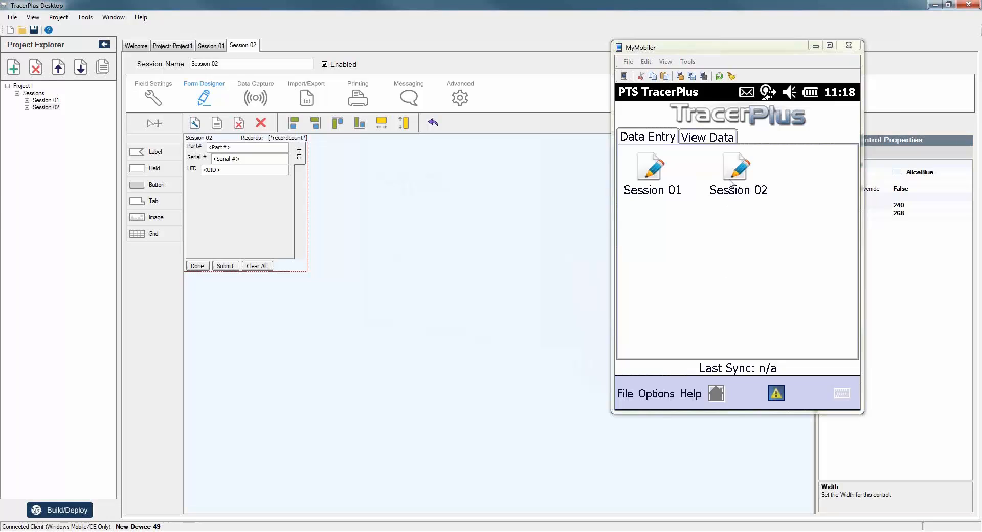
Open Session 02 on the device and submit a record with Part# 11111, Serial # 12345.
{"action": "left_click", "coordinate": [737, 173]}
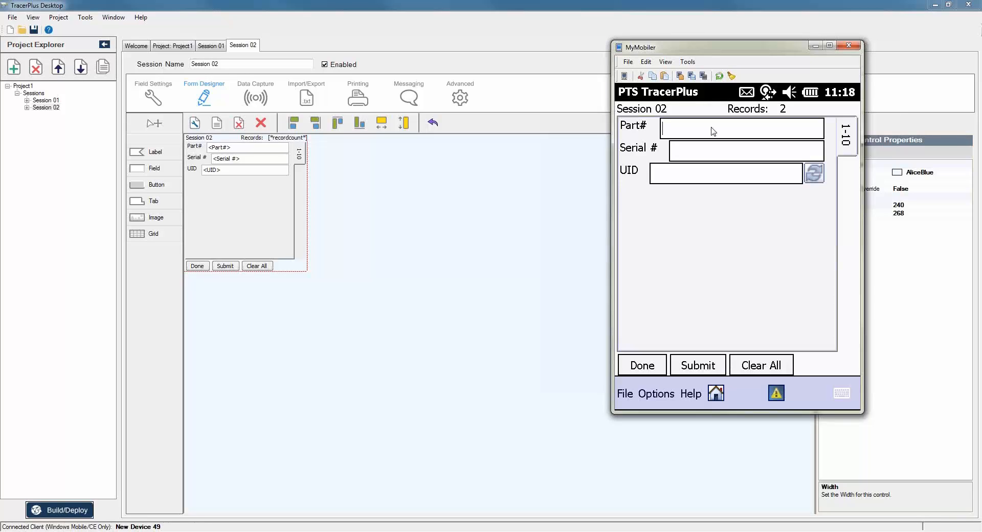
{"action": "type", "text": "11111"}
{"action": "key", "text": "Return"}
{"action": "type", "text": "123456"}
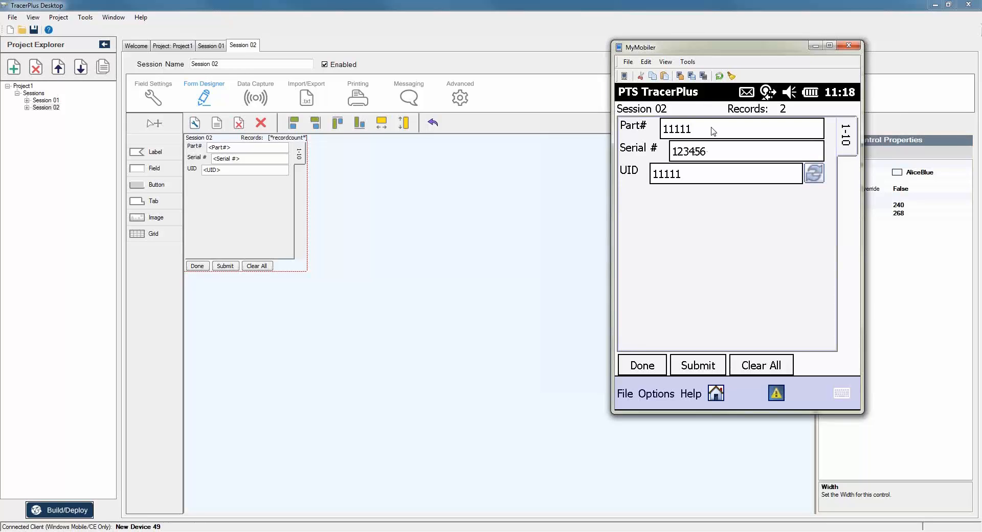
{"action": "key", "text": "BackSpace"}
{"action": "key", "text": "Return"}
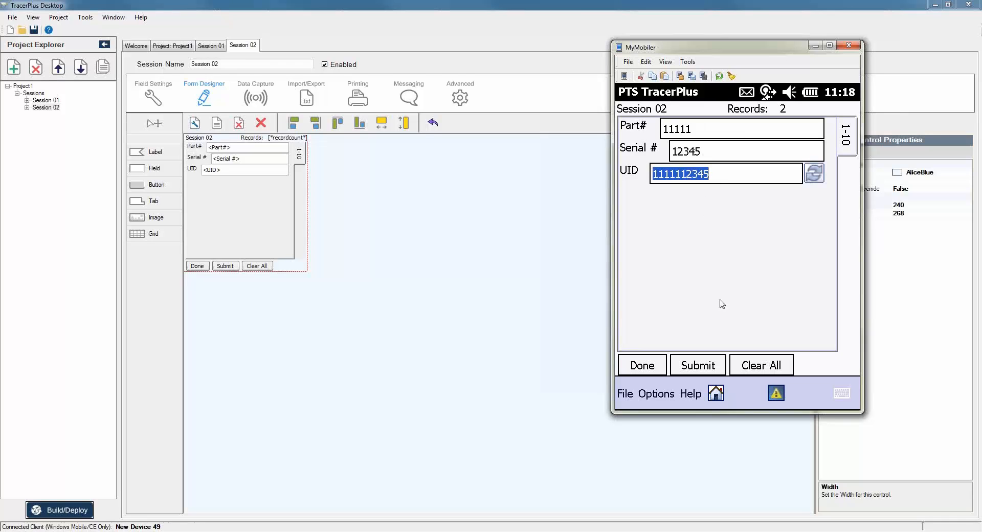
{"action": "left_click", "coordinate": [706, 369]}
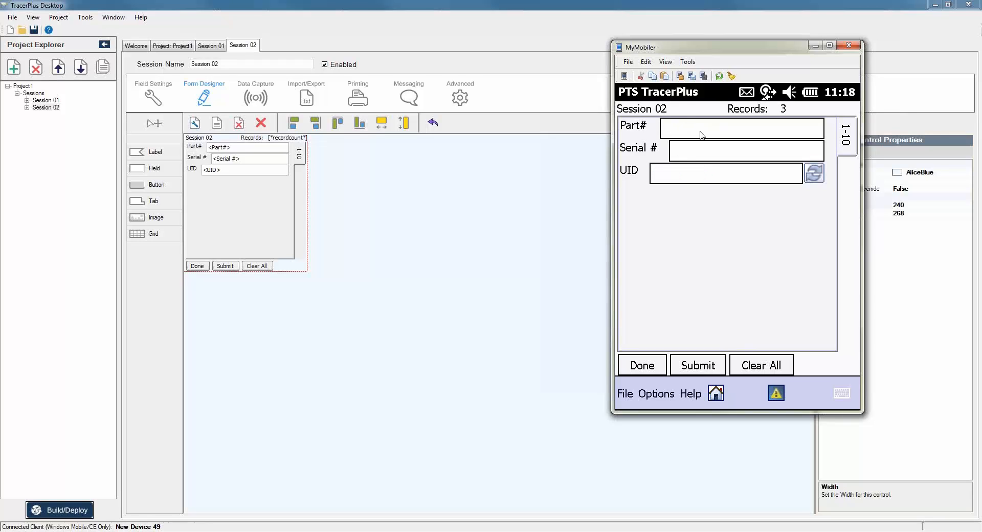
Submit a second record with Part# 11111 and Serial # 23456.
{"action": "type", "text": "11111"}
{"action": "key", "text": "Return"}
{"action": "type", "text": "23456"}
{"action": "key", "text": "Return"}
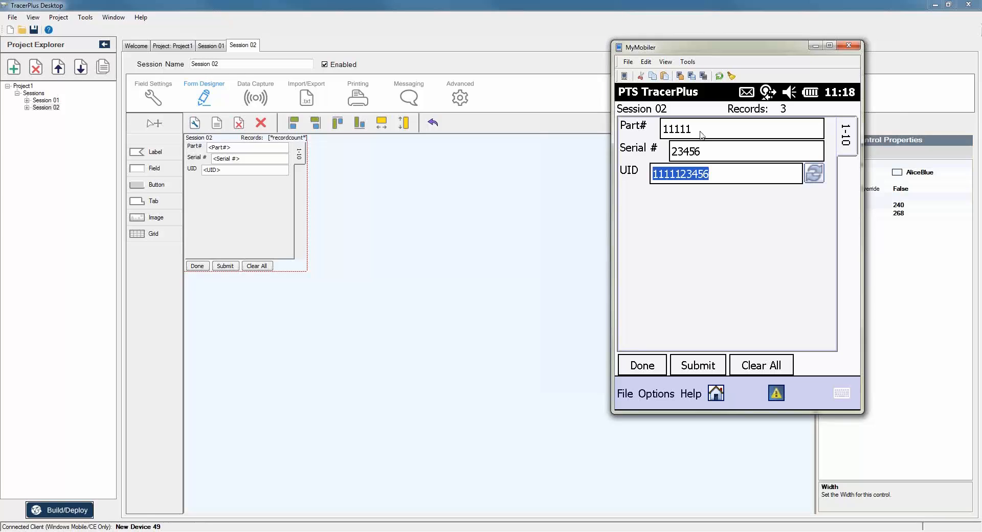
{"action": "left_click", "coordinate": [703, 362]}
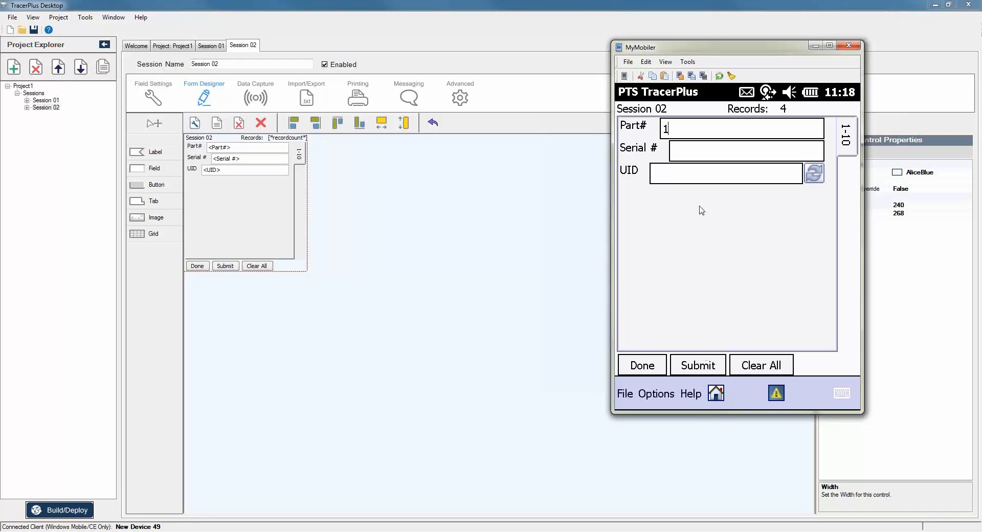
{"action": "type", "text": "11111"}
{"action": "key", "text": "Return"}
{"action": "type", "text": "123456"}
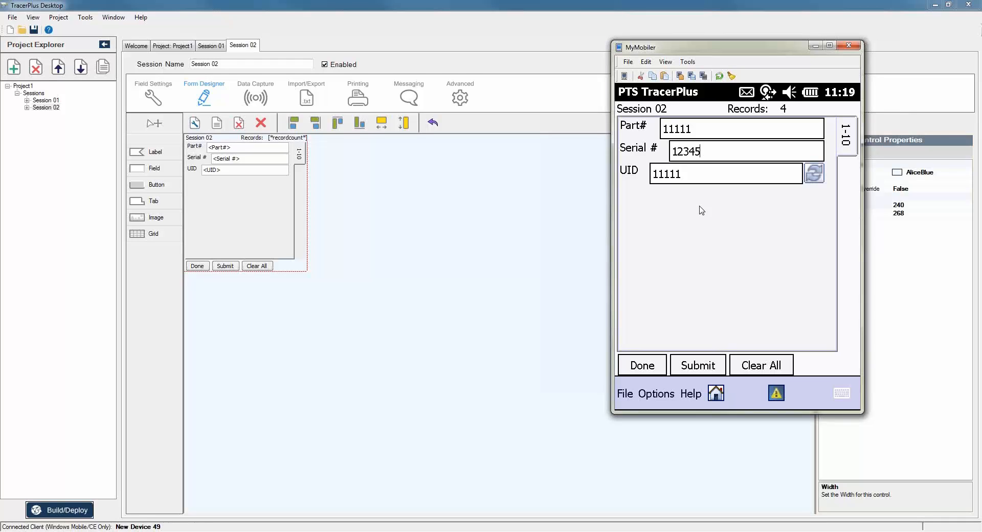
{"action": "key", "text": "Return"}
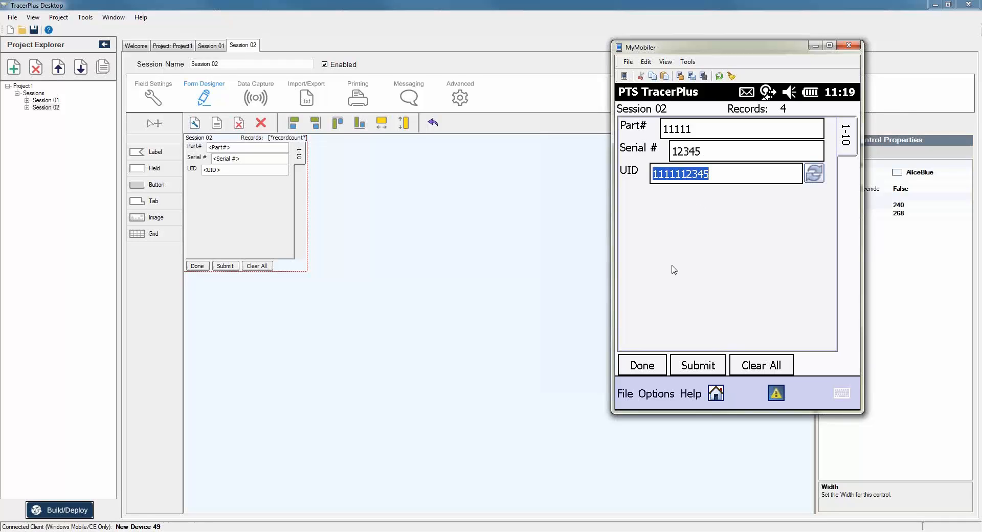
{"action": "left_click", "coordinate": [685, 367]}
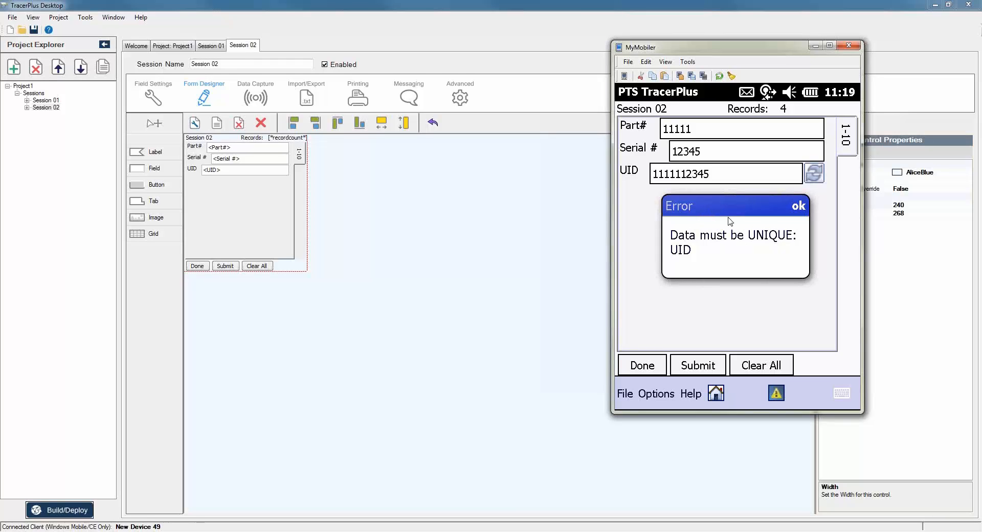
Dismiss the 'Data must be UNIQUE: UID' error, then return to TracerPlus Desktop and select Session 02.
{"action": "left_click", "coordinate": [802, 208]}
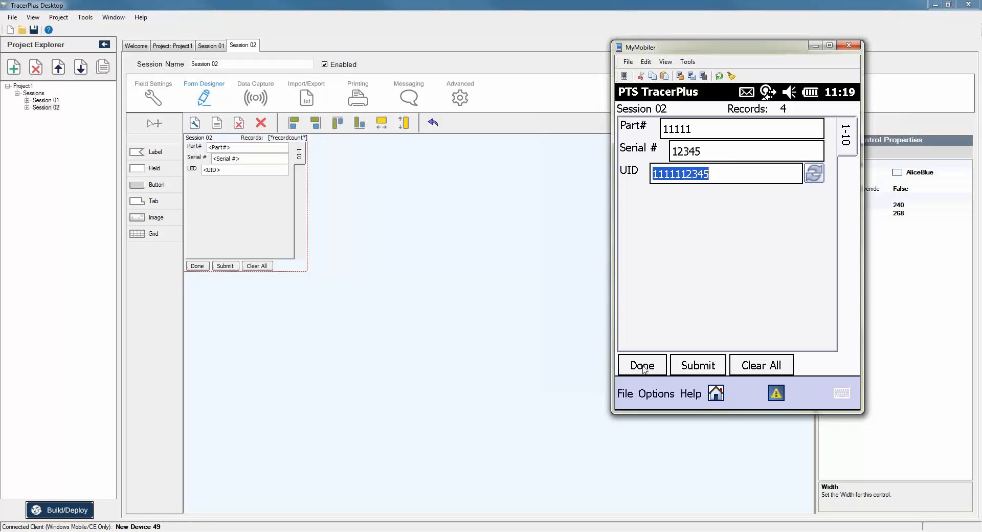
{"action": "left_click", "coordinate": [298, 297]}
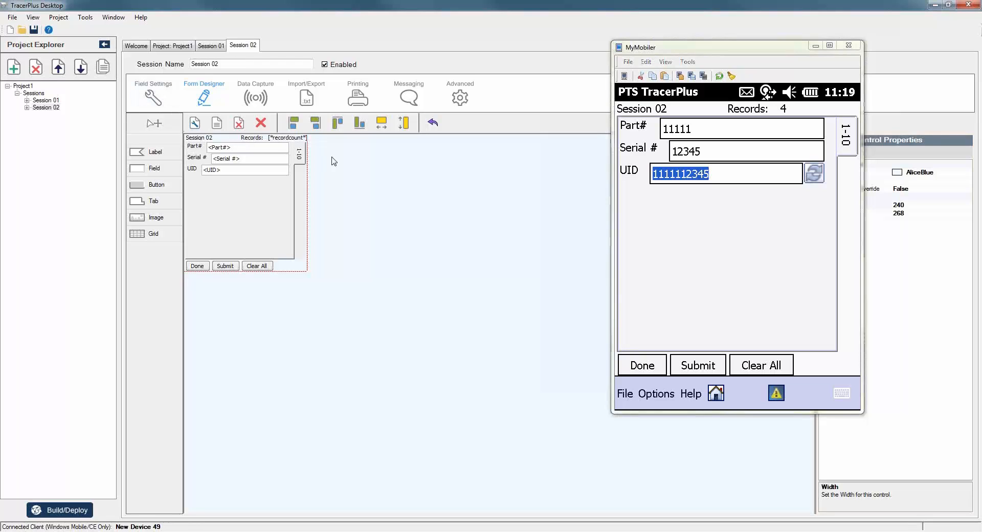
{"action": "left_click", "coordinate": [301, 159]}
{"action": "right_click", "coordinate": [301, 160]}
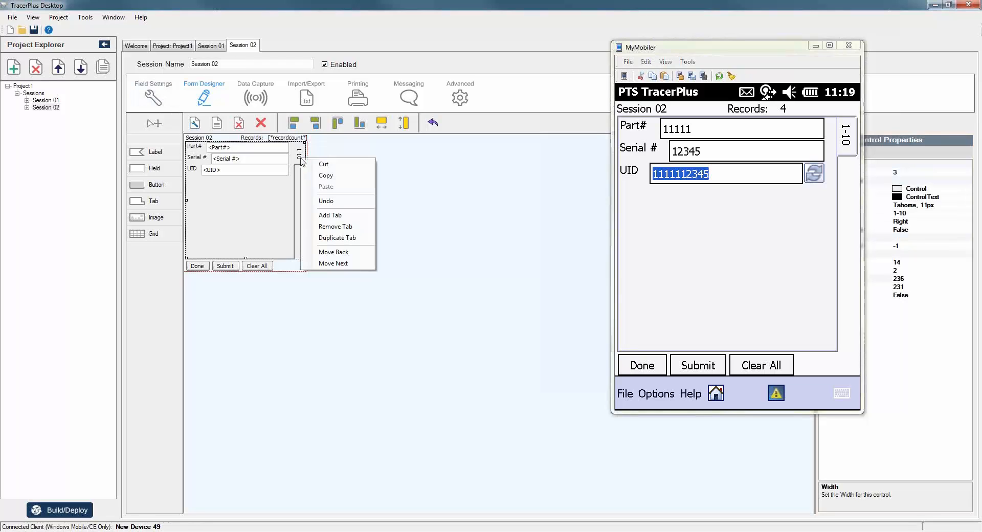
{"action": "left_click", "coordinate": [350, 290]}
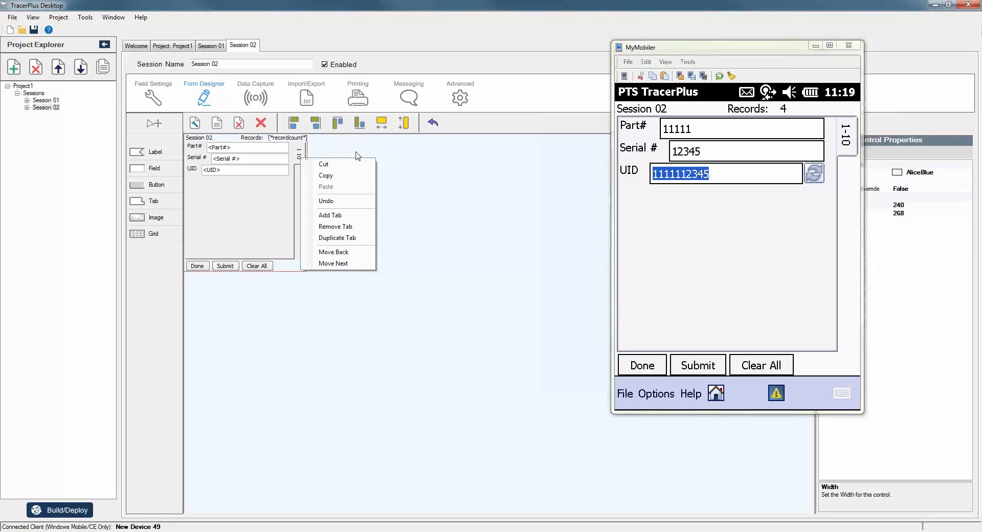
{"action": "left_click", "coordinate": [45, 110]}
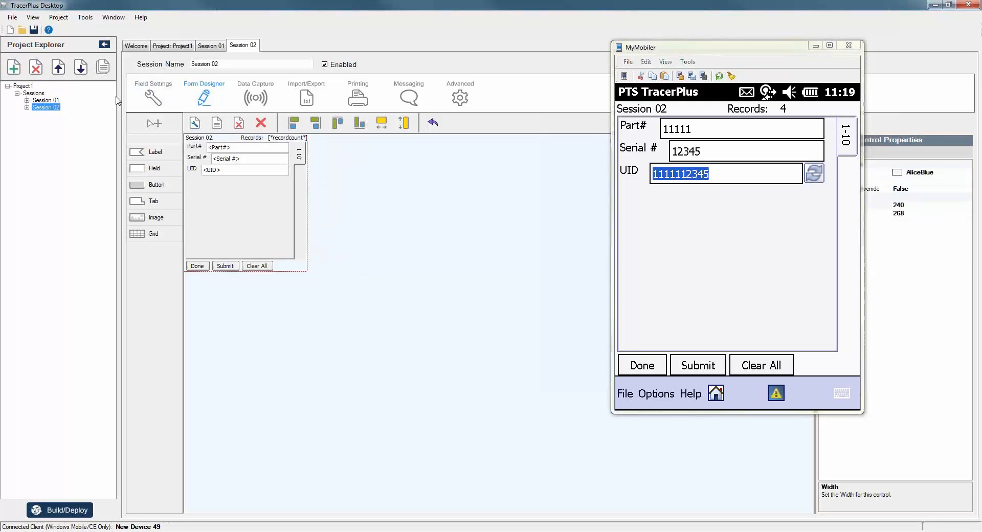
Add Session 03 and name its first three fields Part #, Description and Display Part #.
{"action": "left_click", "coordinate": [12, 73]}
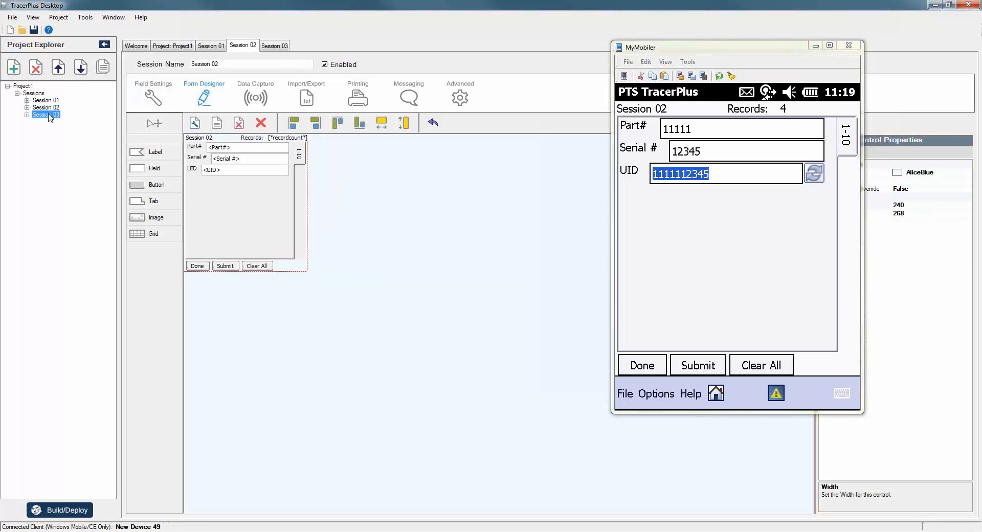
{"action": "left_click", "coordinate": [209, 144]}
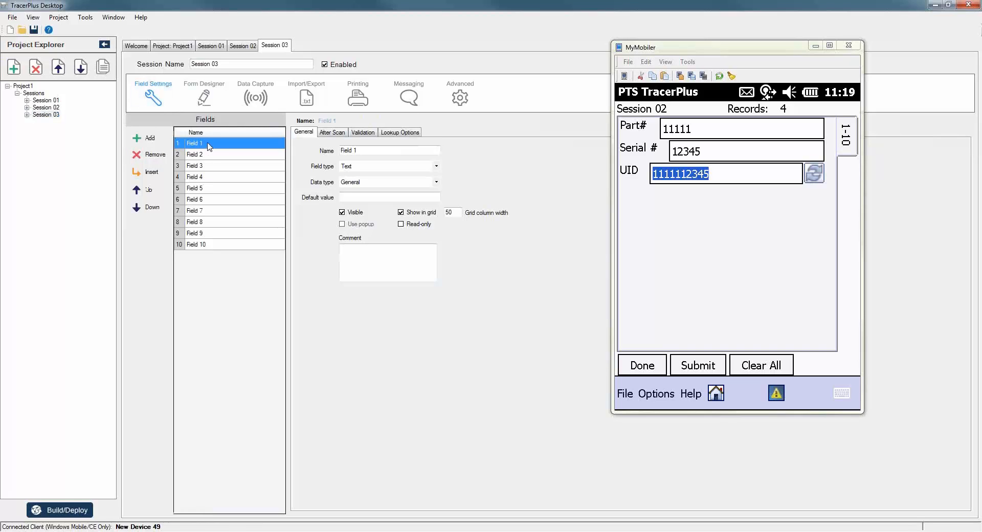
{"action": "type", "text": "Par"}
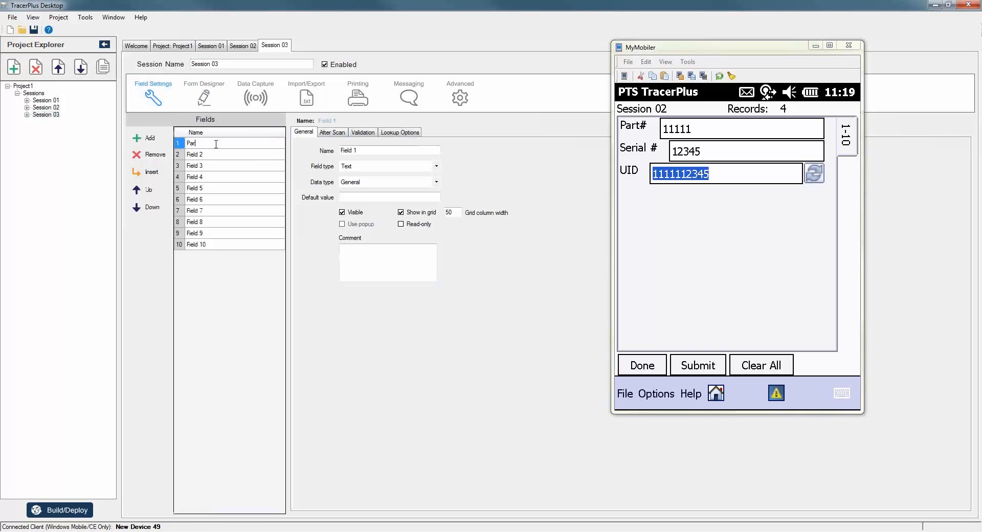
{"action": "type", "text": "t #"}
{"action": "key", "text": "Return"}
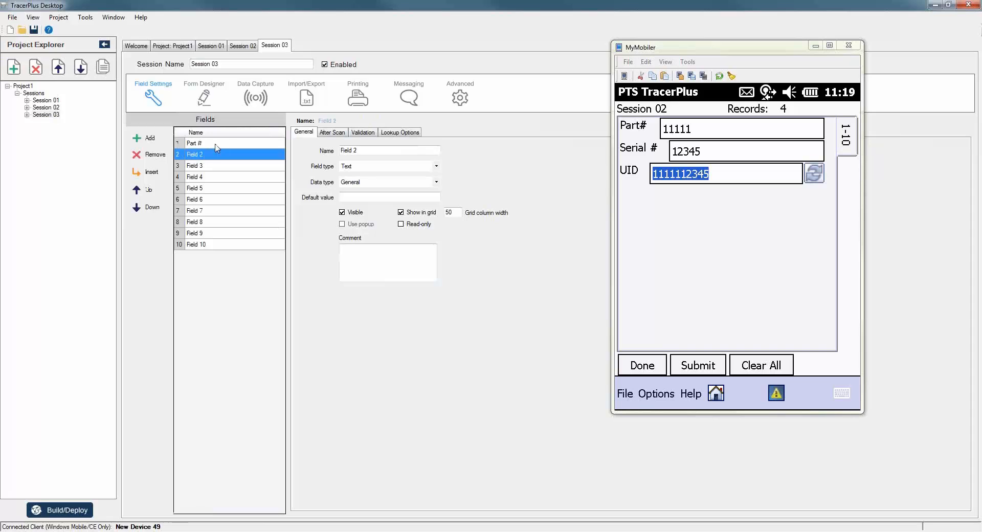
{"action": "type", "text": "Description"}
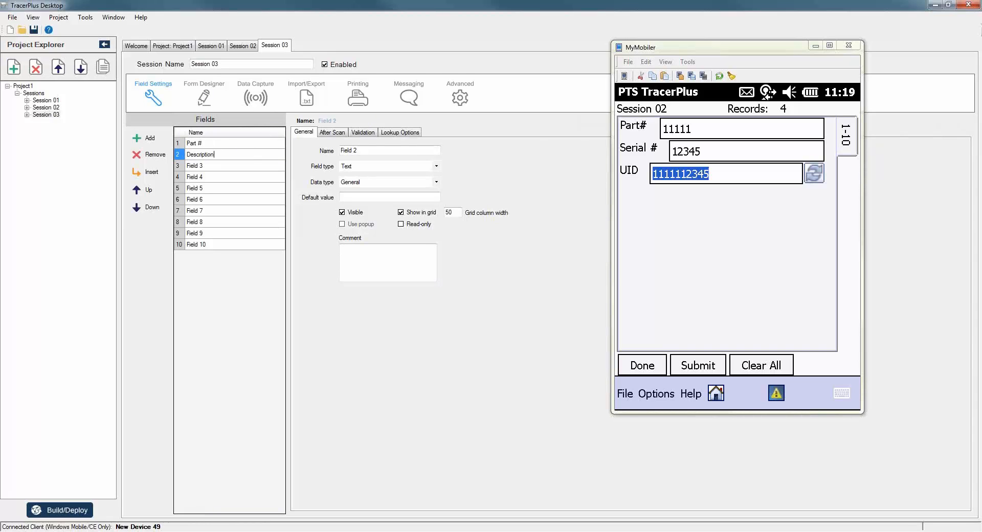
{"action": "key", "text": "Return"}
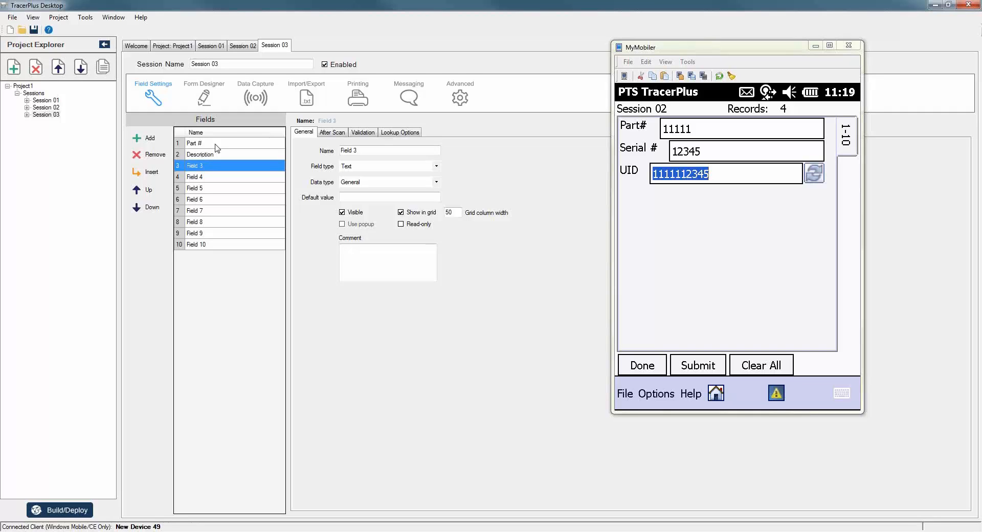
{"action": "type", "text": "F"}
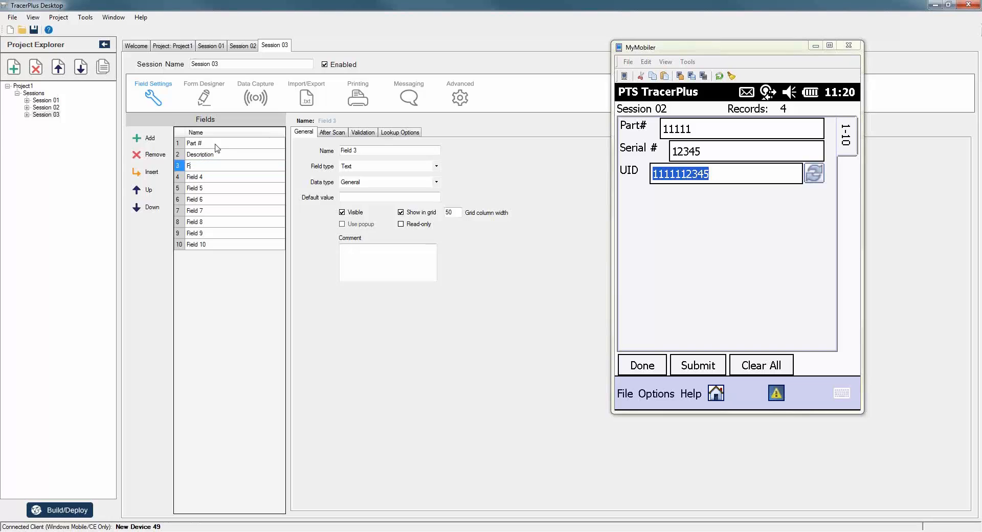
{"action": "key", "text": "BackSpace"}
{"action": "type", "text": "Display Part #"}
{"action": "key", "text": "Return"}
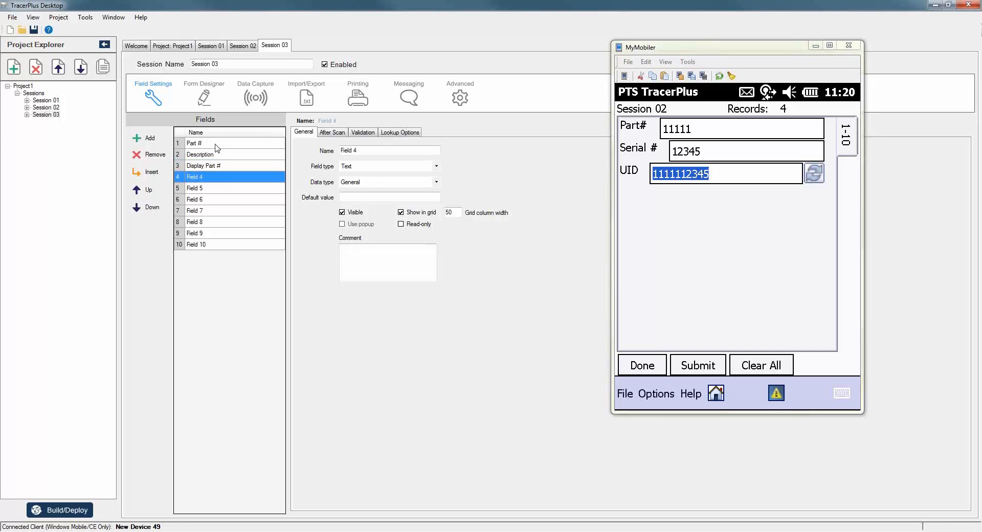
Remove the unused extra fields, keeping only the three named fields.
{"action": "left_click", "coordinate": [153, 160]}
{"action": "left_click", "coordinate": [153, 160]}
{"action": "left_click", "coordinate": [152, 159]}
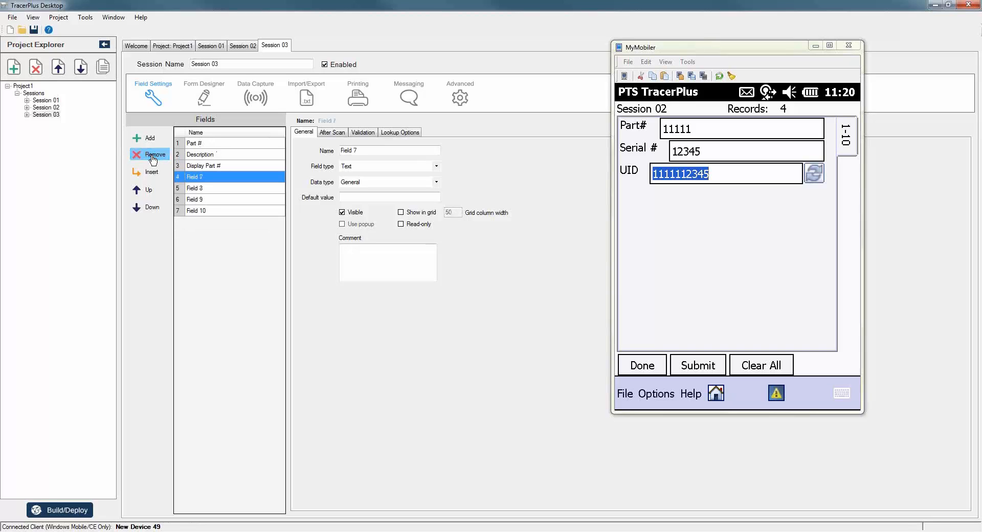
{"action": "left_click", "coordinate": [152, 159]}
{"action": "left_click", "coordinate": [152, 160]}
{"action": "left_click", "coordinate": [152, 159]}
{"action": "left_click", "coordinate": [153, 160]}
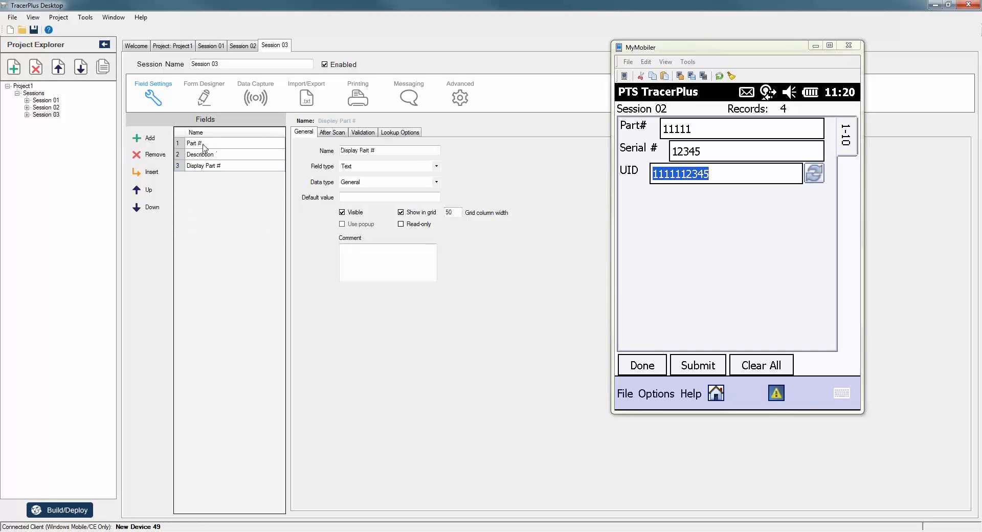
{"action": "left_click", "coordinate": [213, 168]}
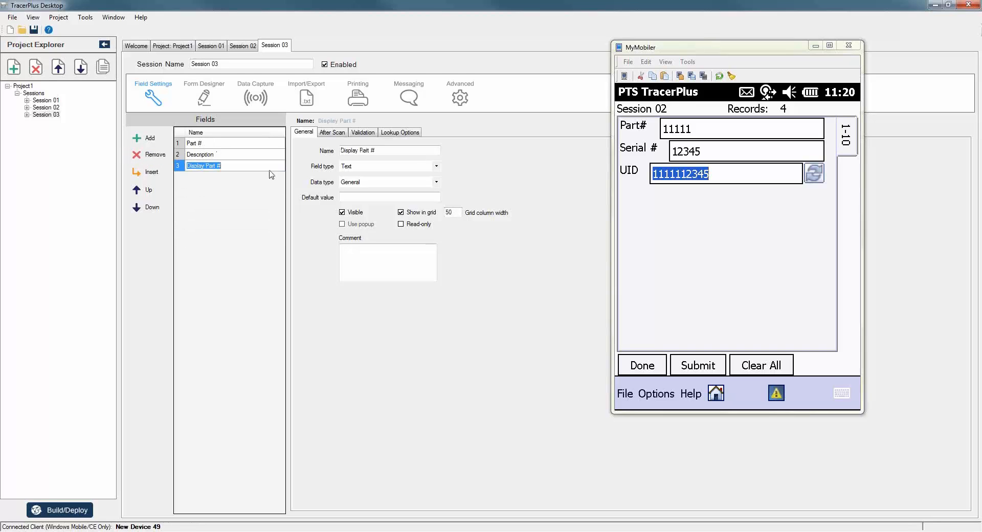
Make Display Part # a Calculated field with formula Result = <Part #>.
{"action": "left_click", "coordinate": [383, 169]}
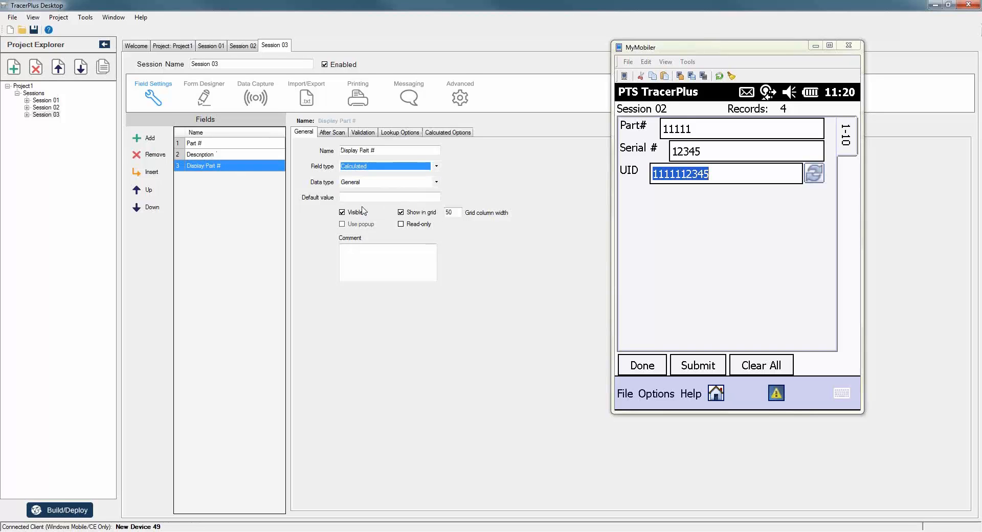
{"action": "left_click", "coordinate": [364, 208]}
{"action": "left_click", "coordinate": [445, 134]}
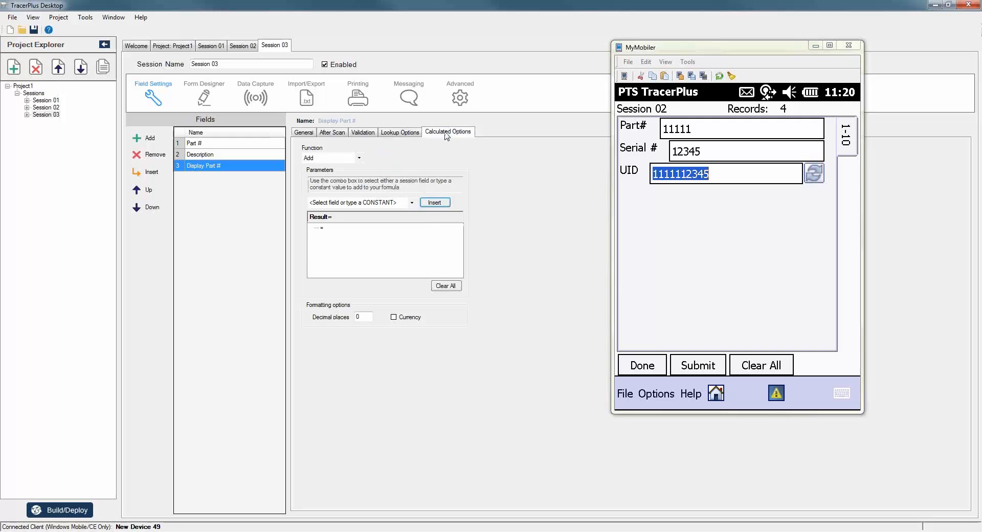
{"action": "left_click", "coordinate": [411, 203]}
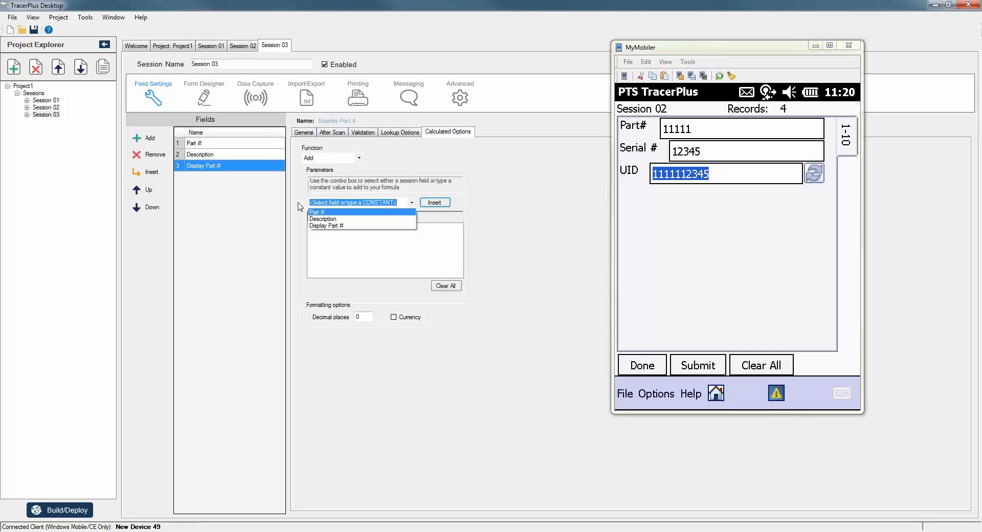
{"action": "left_click", "coordinate": [434, 203]}
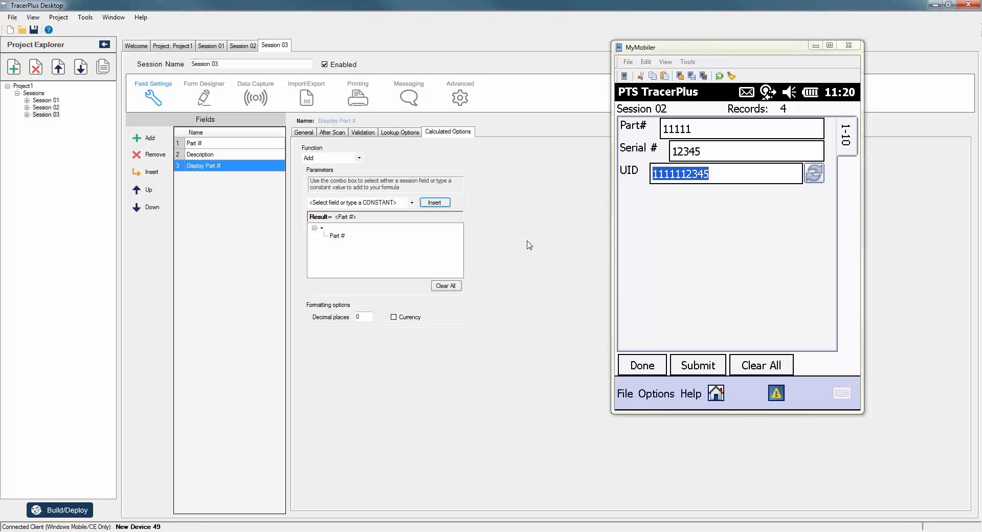
Generate Session 03's default form and add a second tab page to it.
{"action": "left_click", "coordinate": [203, 99]}
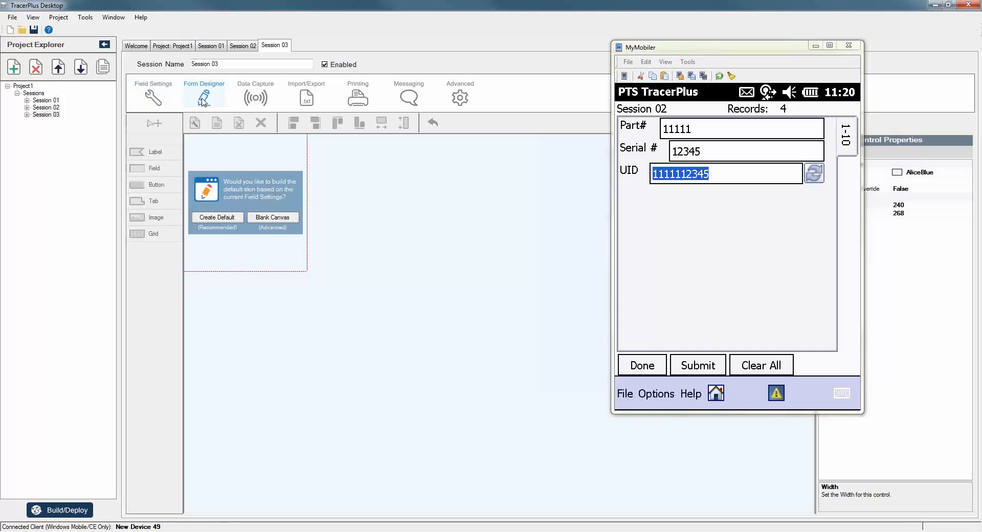
{"action": "left_click", "coordinate": [216, 217]}
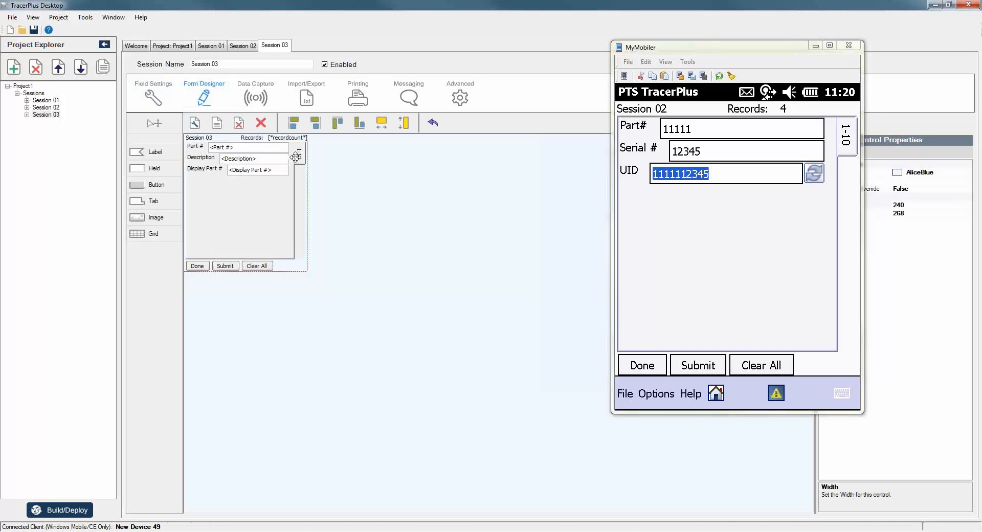
{"action": "left_click", "coordinate": [295, 157]}
{"action": "right_click", "coordinate": [300, 156]}
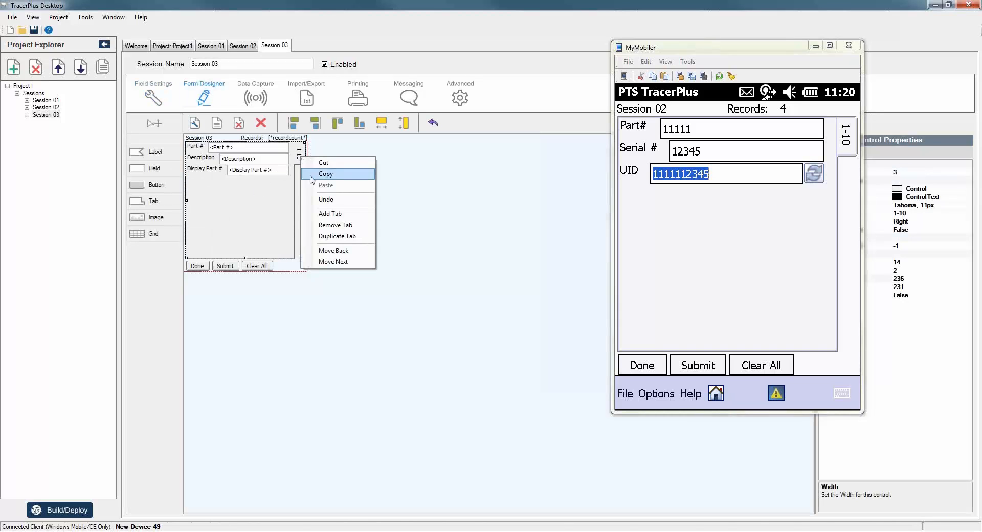
{"action": "left_click", "coordinate": [327, 217]}
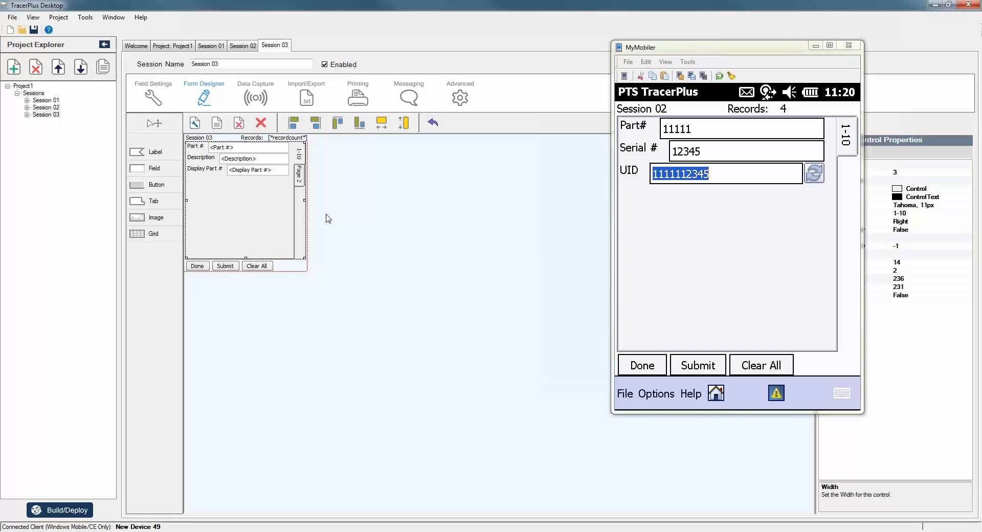
{"action": "left_click", "coordinate": [300, 180]}
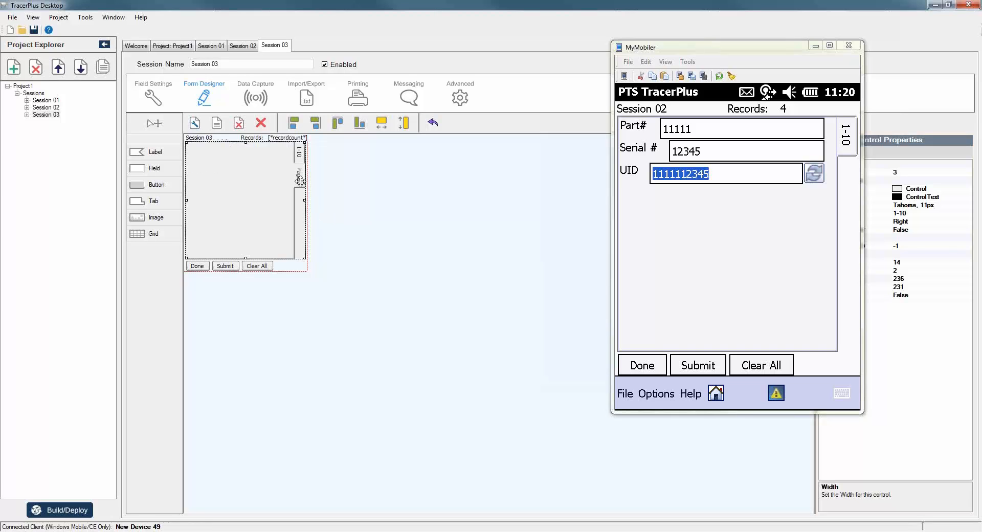
{"action": "left_click", "coordinate": [300, 152]}
Cut the Display Part # label and field and paste them at the top of Page 2.
{"action": "left_click", "coordinate": [204, 169]}
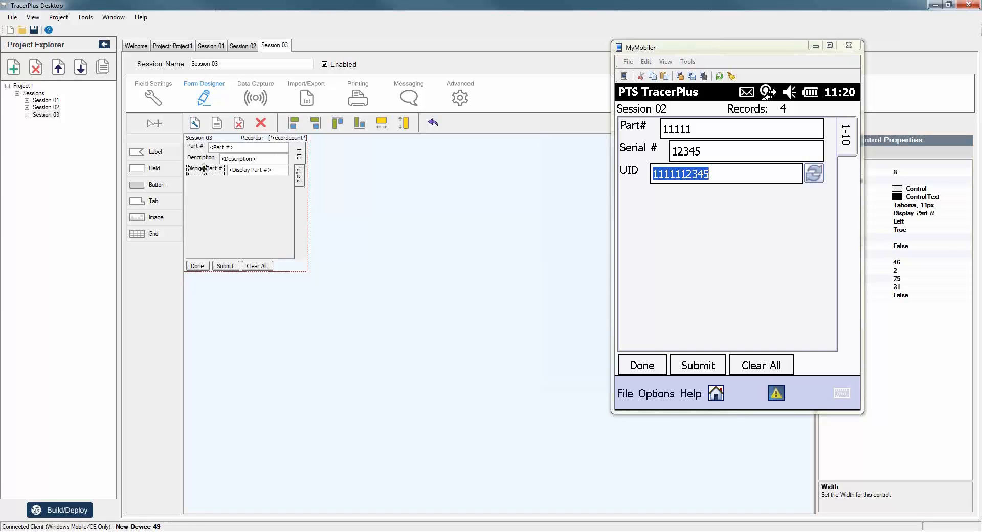
{"action": "left_click", "coordinate": [244, 171], "text": "ctrl"}
{"action": "right_click", "coordinate": [243, 172]}
{"action": "left_click", "coordinate": [263, 178]}
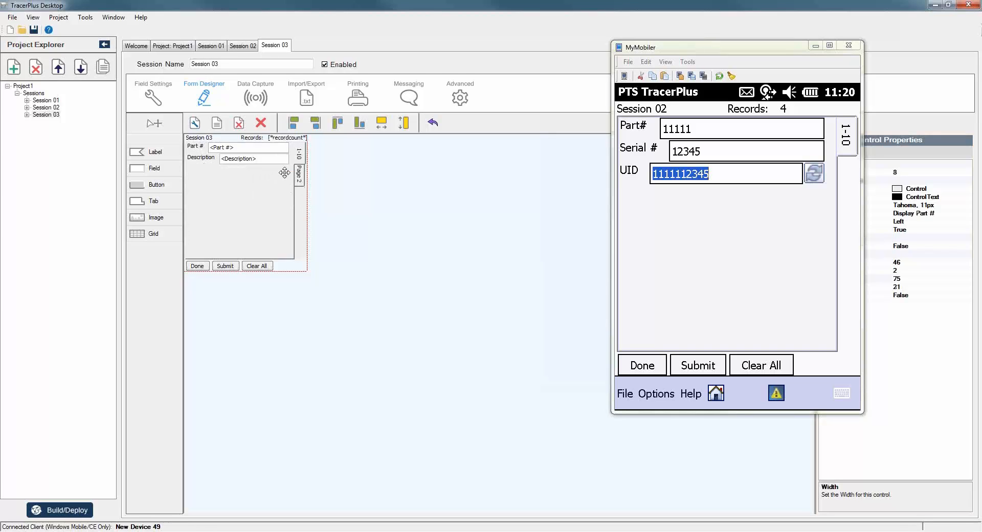
{"action": "left_click", "coordinate": [299, 178]}
{"action": "right_click", "coordinate": [194, 154]}
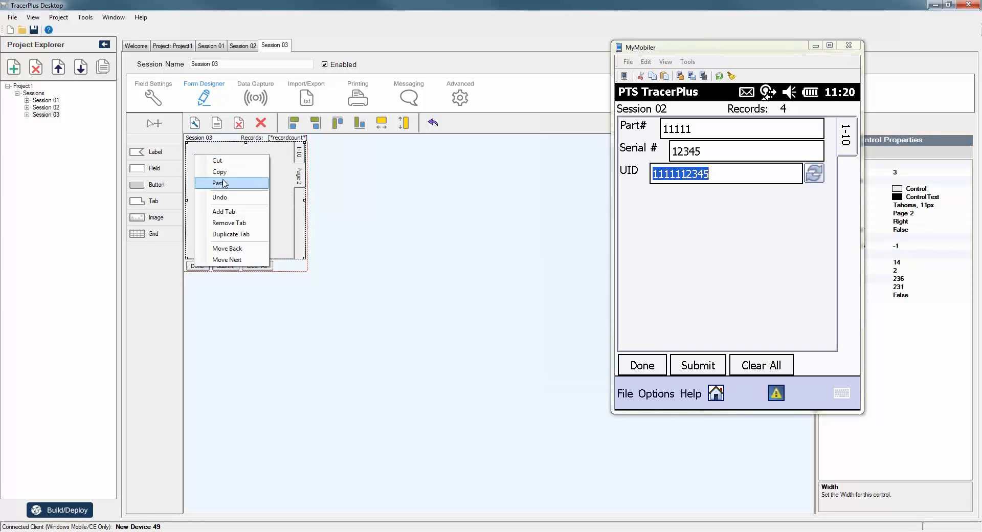
{"action": "left_click", "coordinate": [225, 183]}
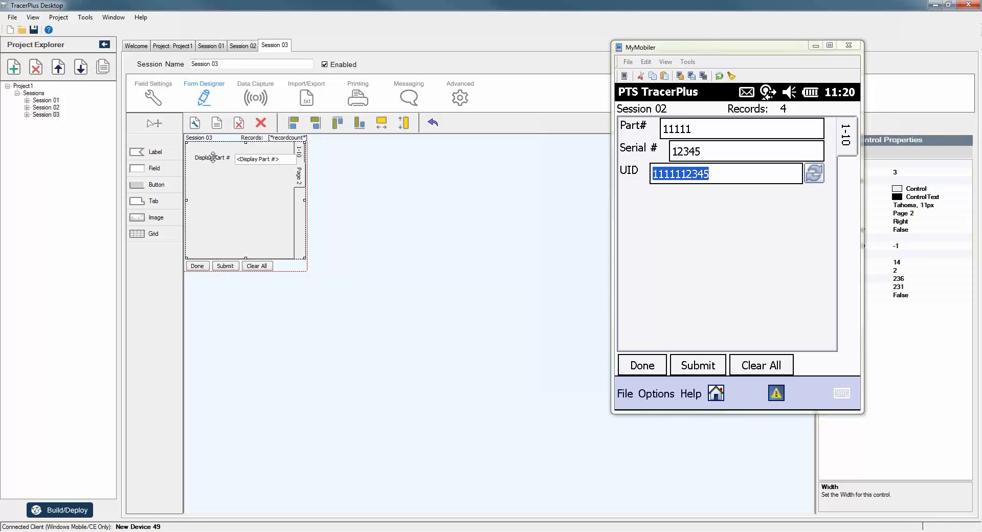
{"action": "mouse_move", "coordinate": [213, 158]}
{"action": "left_mouse_down"}
{"action": "mouse_move", "coordinate": [212, 149]}
{"action": "mouse_move", "coordinate": [237, 158]}
{"action": "mouse_move", "coordinate": [221, 160]}
{"action": "left_mouse_up"}
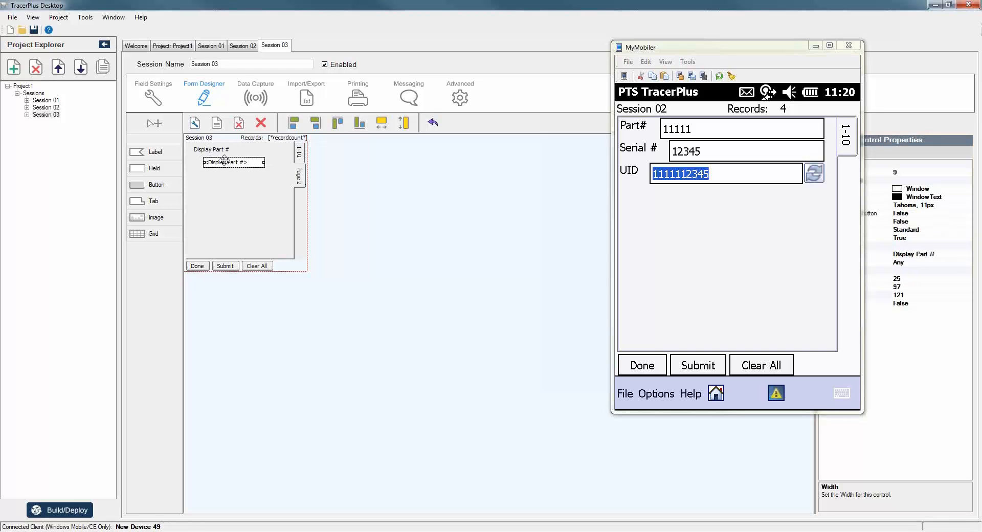
Delete the Page 2 Display Part # input field and make its label data-driven from Display Part #.
{"action": "left_click", "coordinate": [261, 122]}
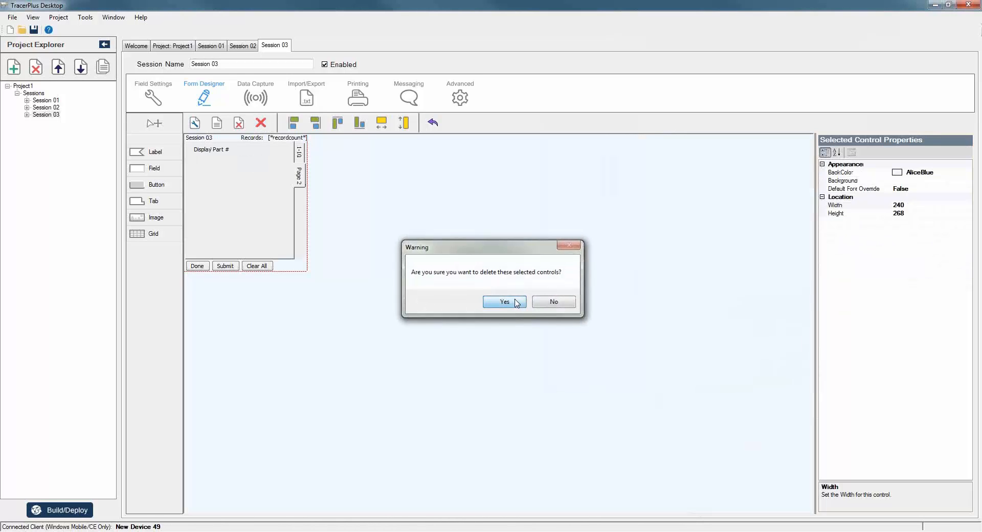
{"action": "left_click", "coordinate": [505, 302]}
{"action": "left_click", "coordinate": [211, 149]}
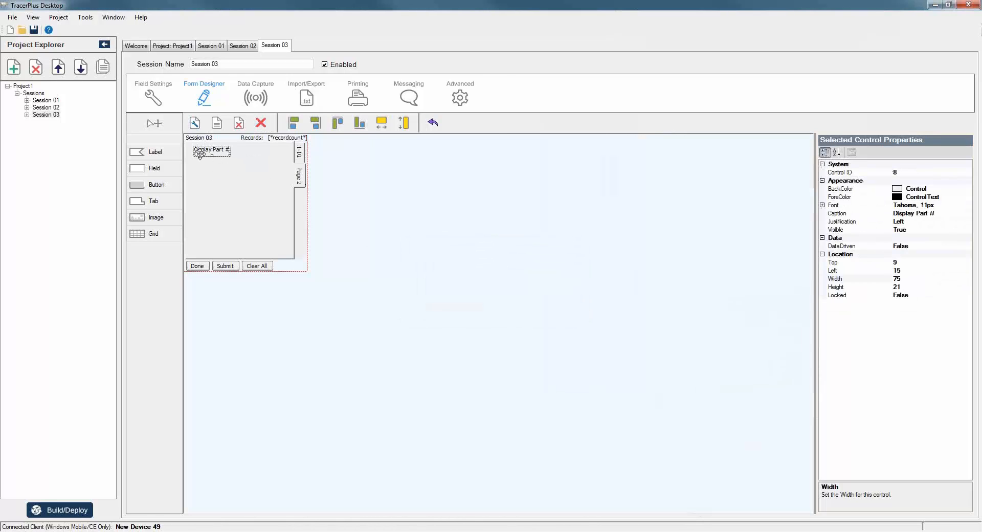
{"action": "left_click", "coordinate": [950, 244]}
{"action": "left_click", "coordinate": [968, 246]}
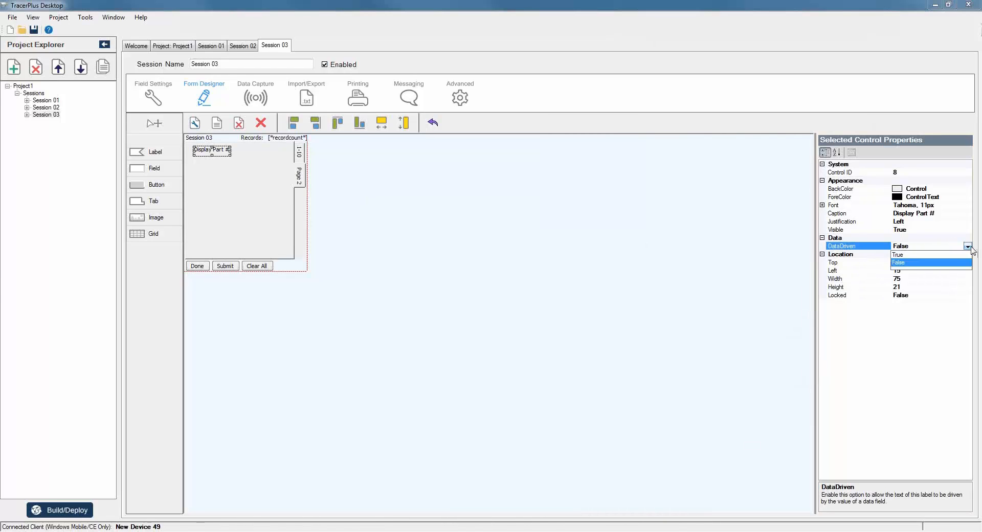
{"action": "left_click", "coordinate": [915, 261]}
{"action": "left_click", "coordinate": [940, 238]}
{"action": "left_click", "coordinate": [967, 238]}
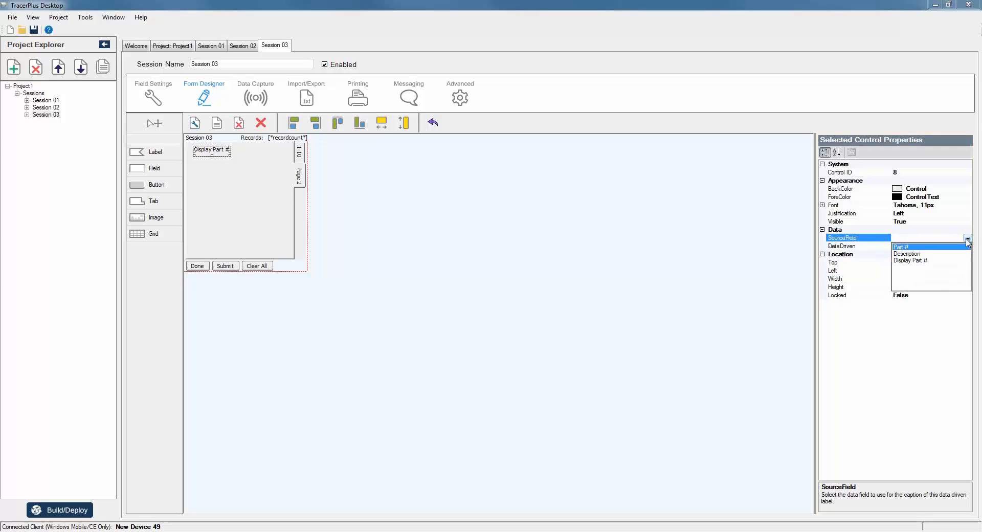
{"action": "left_click", "coordinate": [915, 261]}
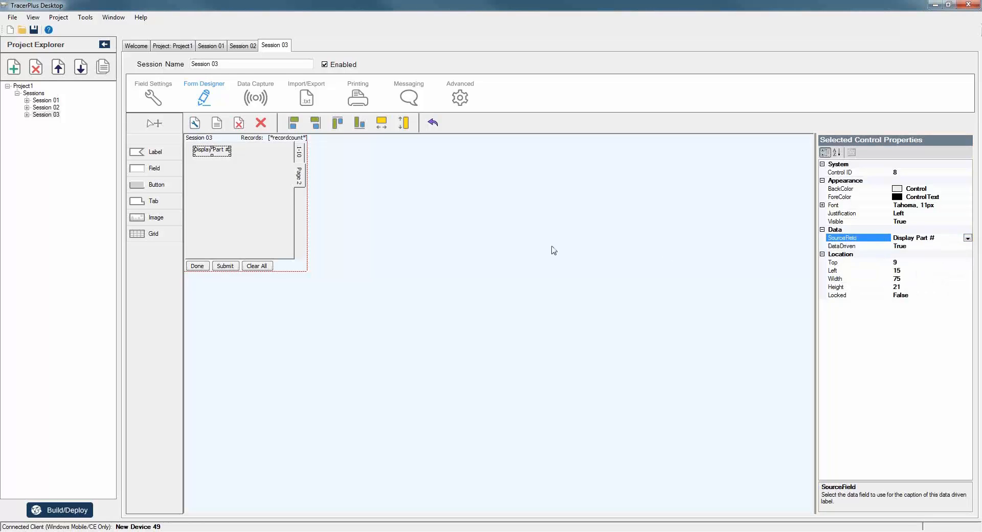
Check both form pages, return to the first page, and deploy to the Windows Mobile device.
{"action": "left_click", "coordinate": [296, 153]}
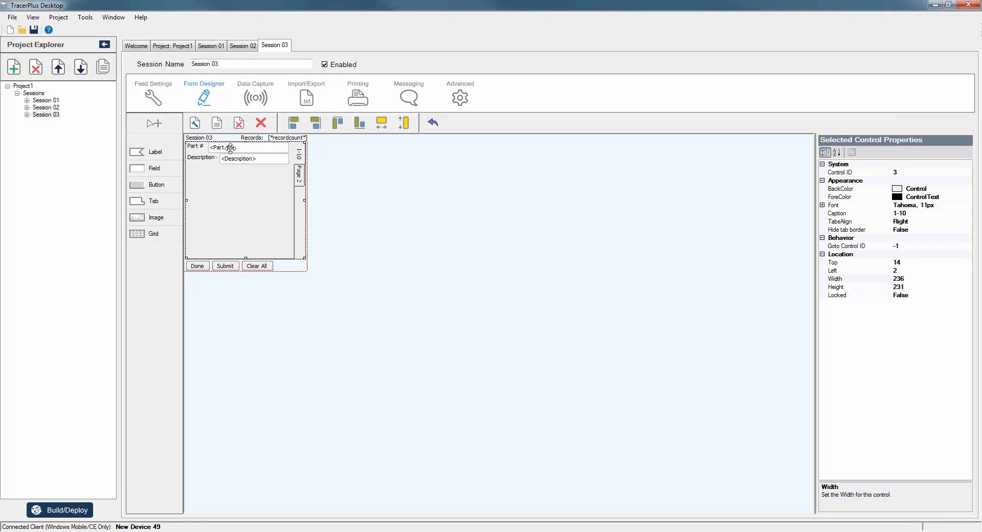
{"action": "left_click", "coordinate": [298, 174]}
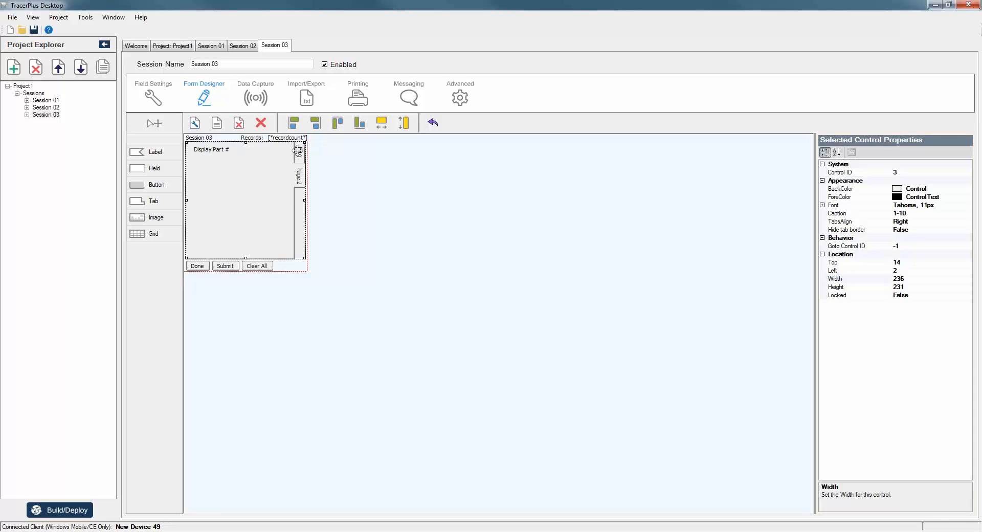
{"action": "left_click", "coordinate": [299, 152]}
{"action": "left_click", "coordinate": [51, 509]}
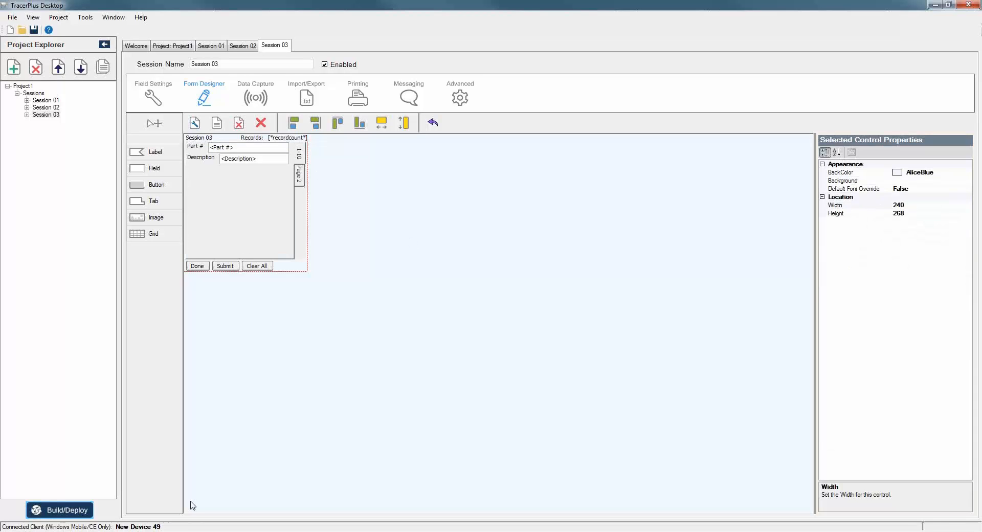
{"action": "left_click", "coordinate": [501, 343]}
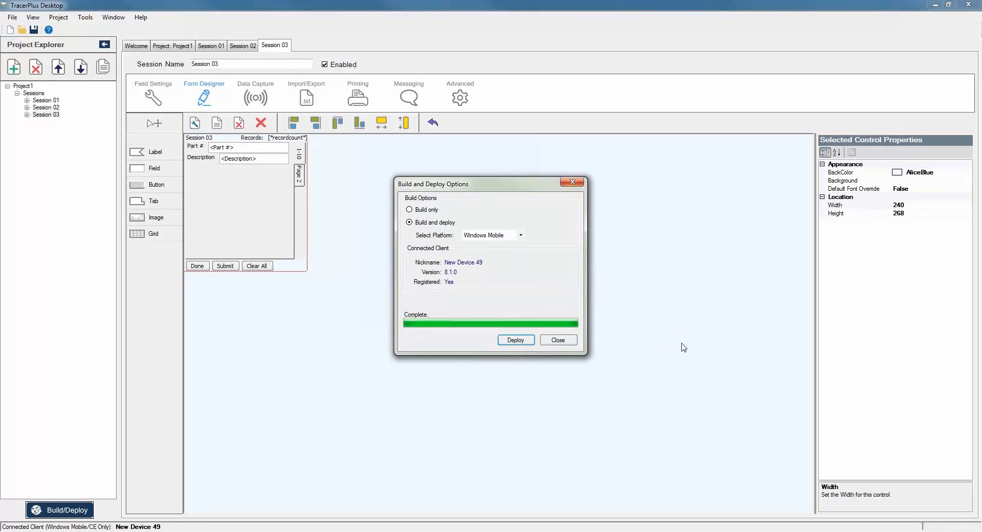
Close the Build and Deploy Options dialog once the deployment reads Complete.
{"action": "left_click", "coordinate": [558, 340]}
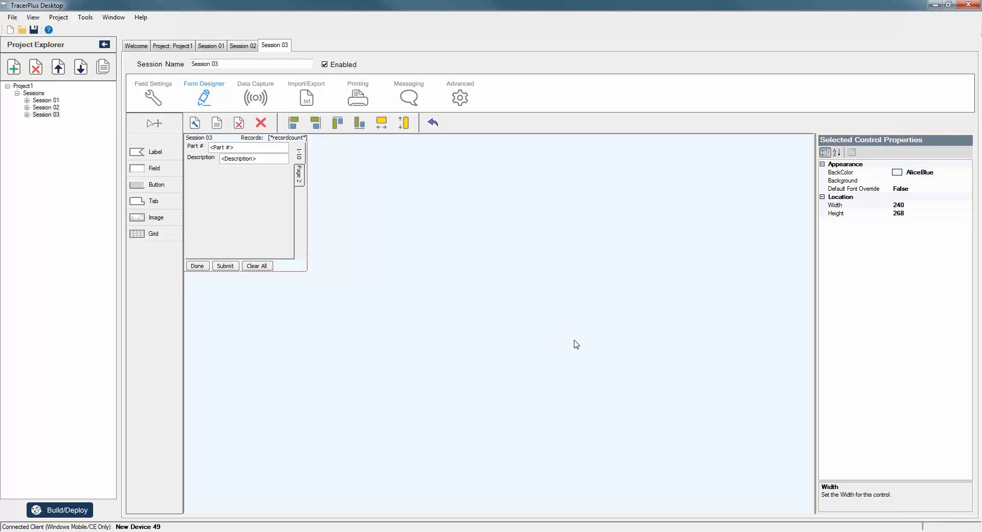
On the device, enter Part # 54123 in the Session 03 form and check that page 2 shows it.
{"action": "mouse_move", "coordinate": [687, 530]}
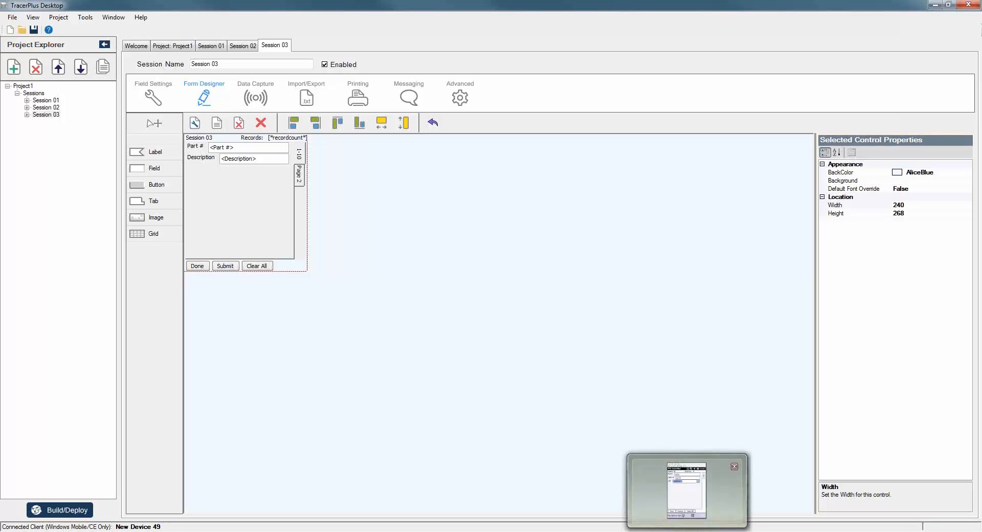
{"action": "left_click", "coordinate": [687, 491]}
{"action": "left_click_drag", "start_coordinate": [749, 57], "coordinate": [461, 69]}
{"action": "left_click", "coordinate": [522, 188]}
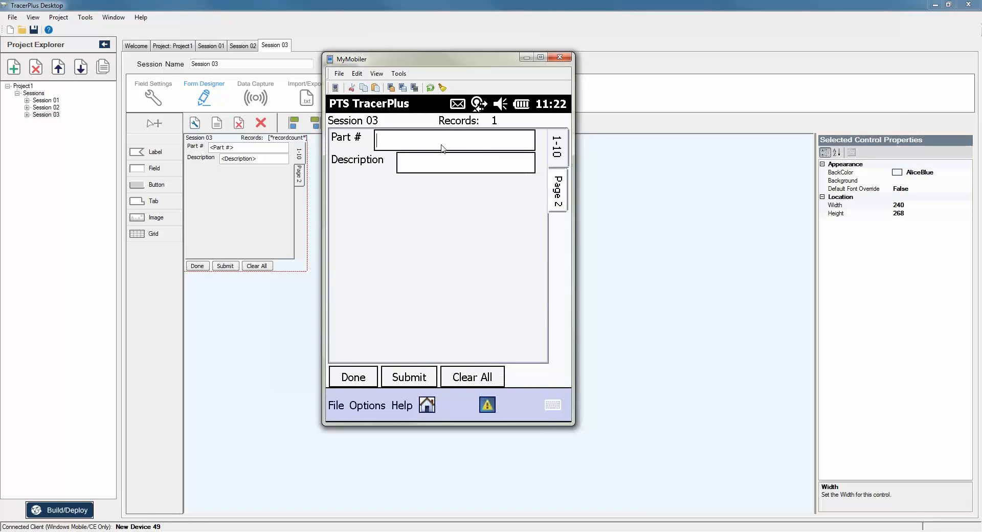
{"action": "type", "text": "54123"}
{"action": "left_click", "coordinate": [560, 193]}
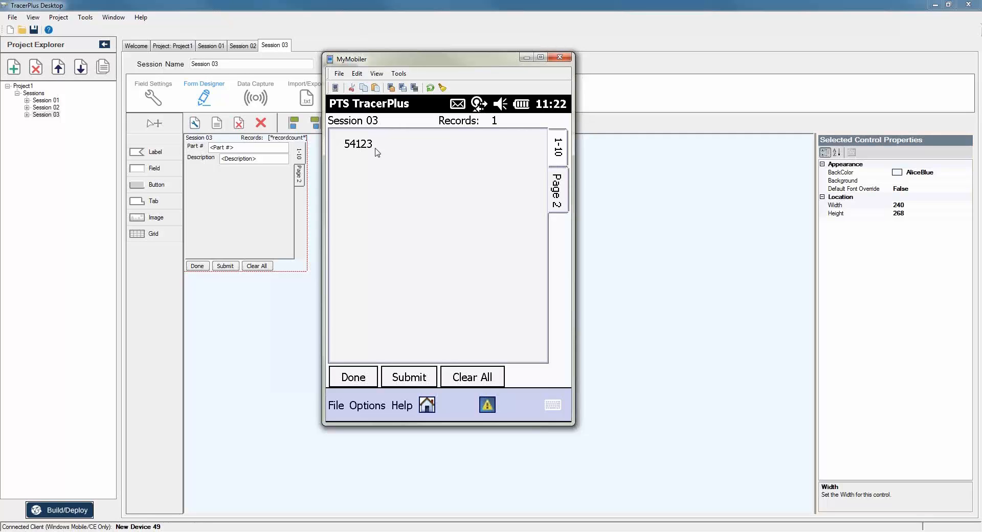
{"action": "left_click", "coordinate": [559, 148]}
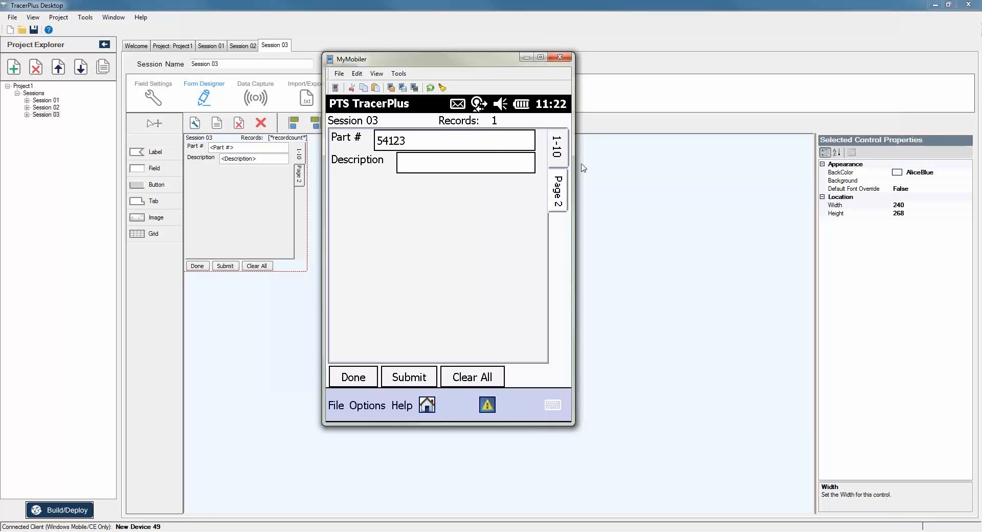
{"action": "left_click_drag", "start_coordinate": [488, 65], "coordinate": [691, 112]}
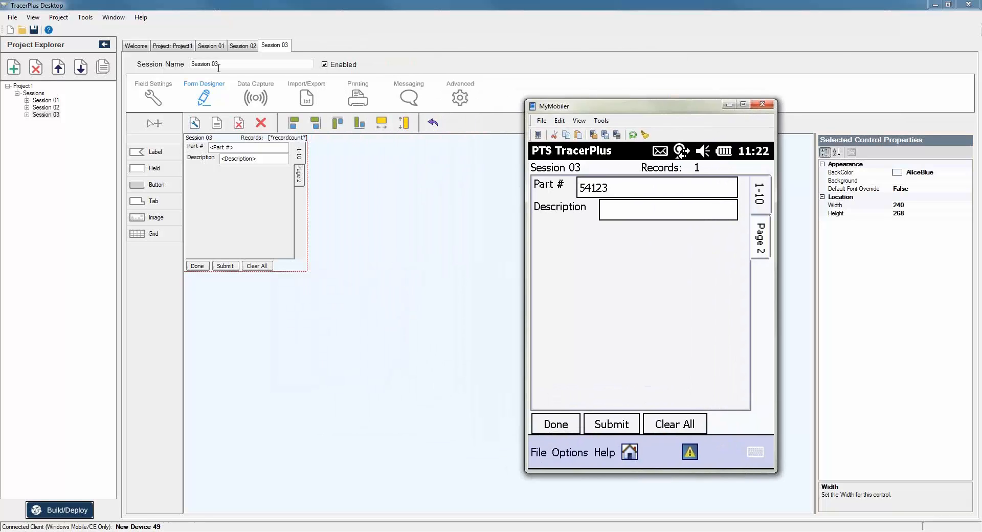
Open Session 03's field settings and show the Display Part # field's calculated options.
{"action": "left_click", "coordinate": [153, 99]}
{"action": "left_click", "coordinate": [198, 143]}
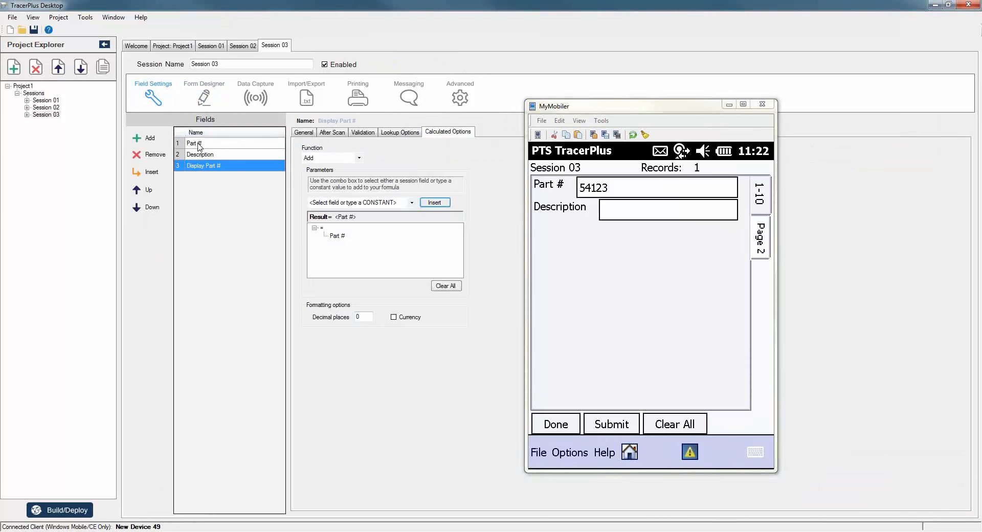
{"action": "left_click", "coordinate": [205, 165]}
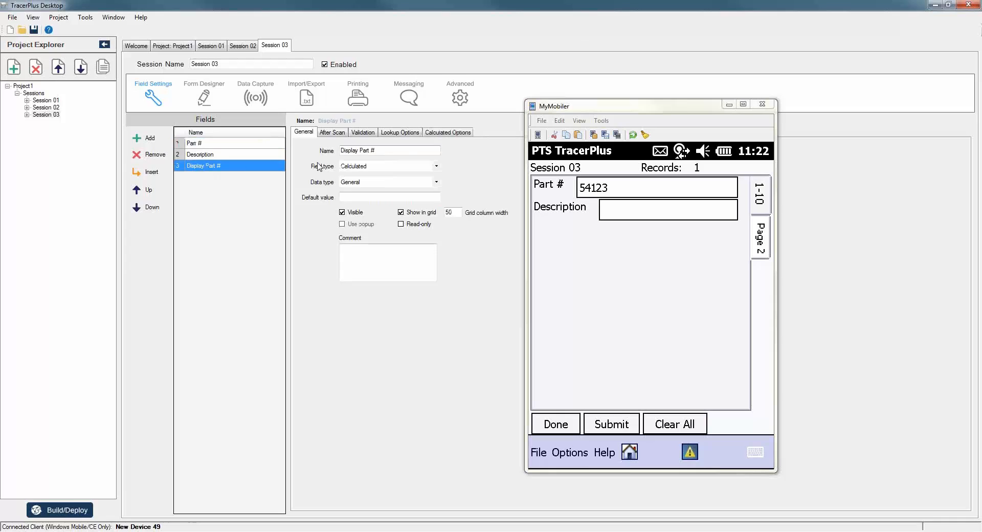
{"action": "left_click", "coordinate": [730, 105]}
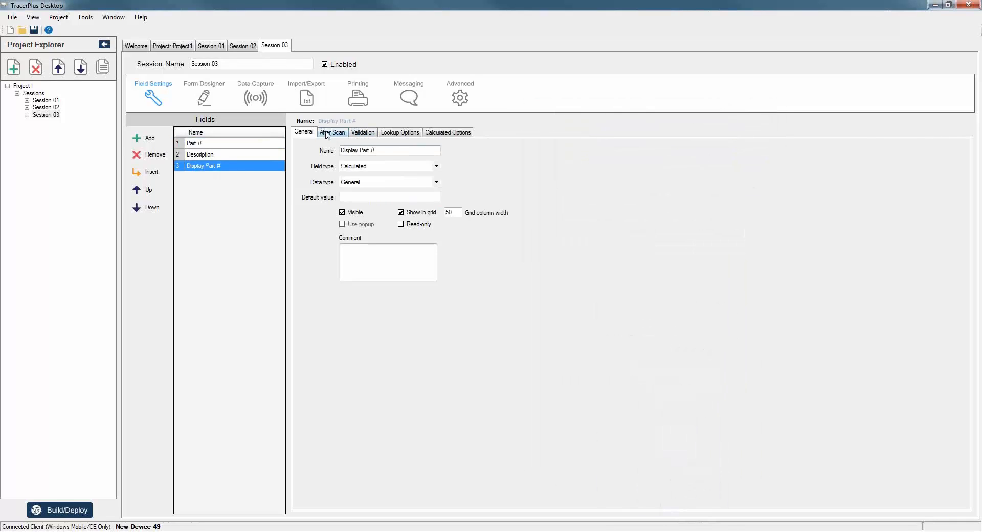
{"action": "left_click", "coordinate": [446, 133]}
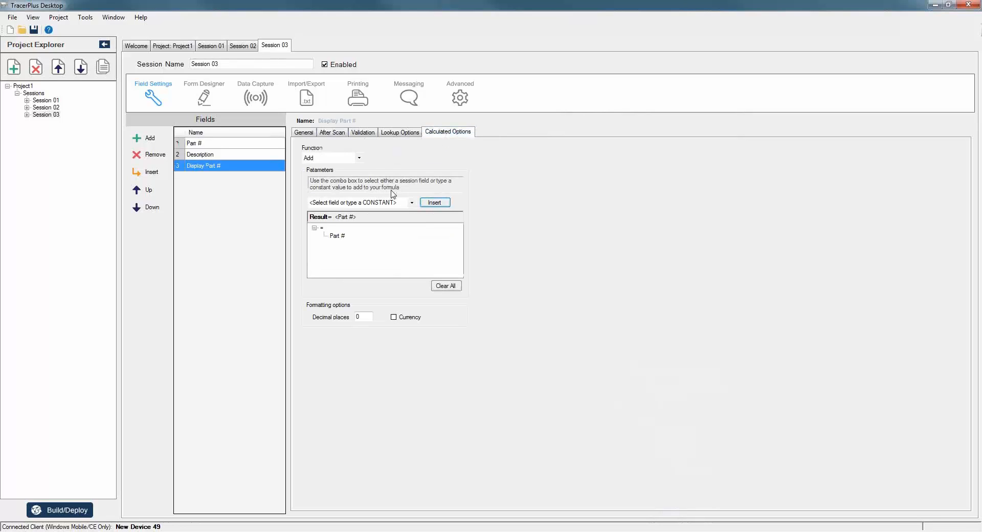
Try the MIN function, then set Display Part #'s calculation function to GPS_LATITUDE.
{"action": "left_click", "coordinate": [359, 158]}
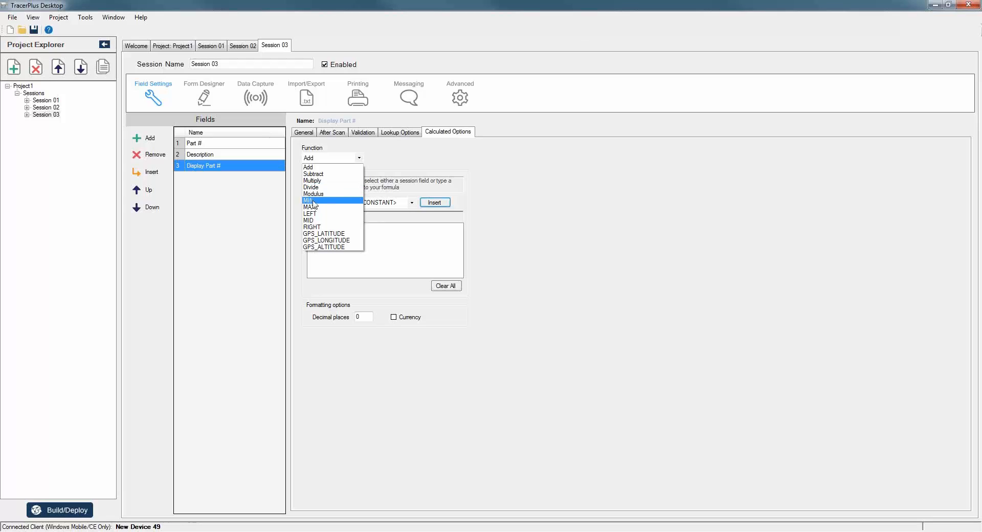
{"action": "left_click", "coordinate": [315, 200]}
{"action": "left_click", "coordinate": [412, 203]}
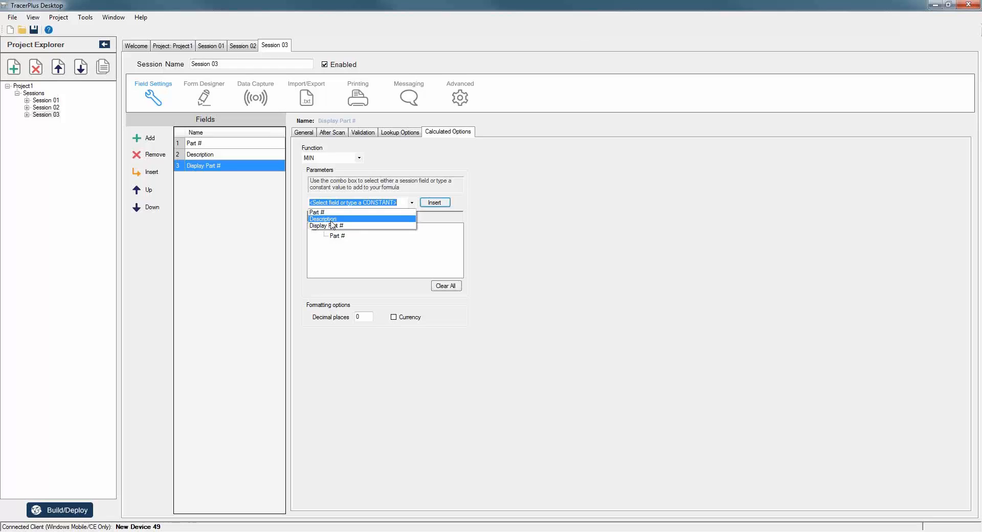
{"action": "left_click", "coordinate": [361, 162]}
{"action": "left_click", "coordinate": [360, 158]}
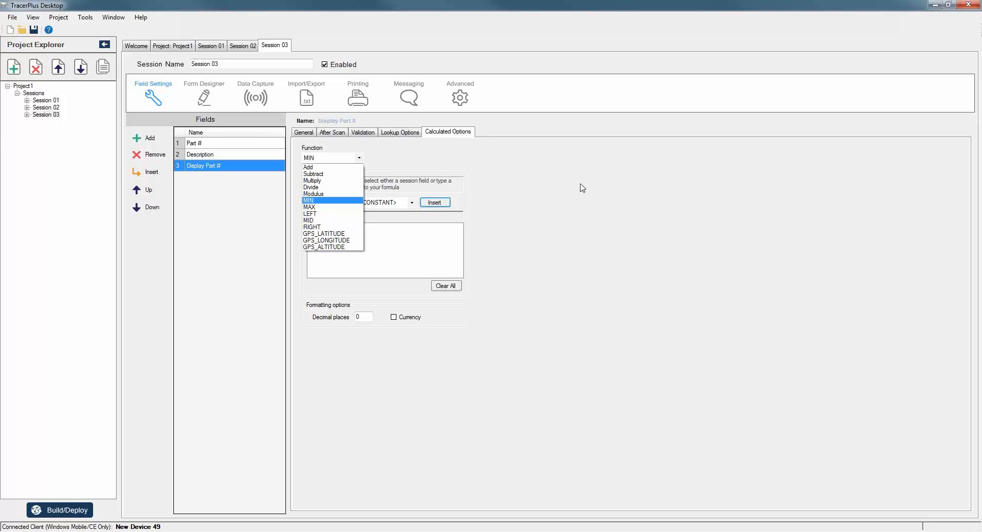
{"action": "left_click", "coordinate": [319, 234]}
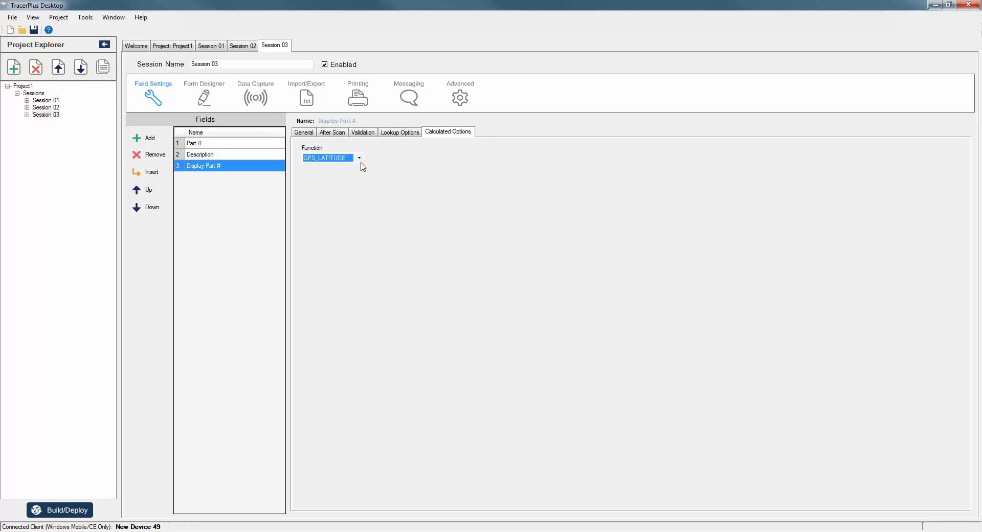
{"action": "left_click", "coordinate": [304, 132]}
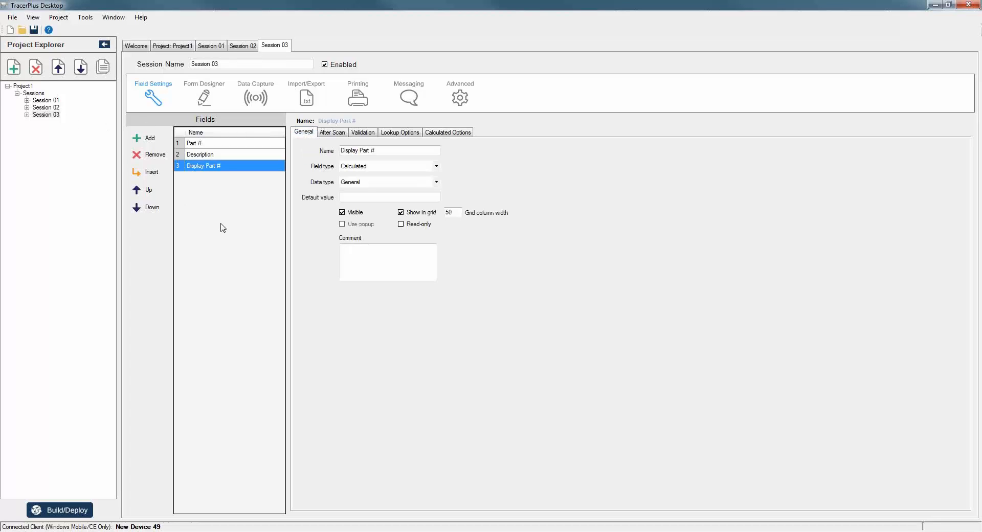
Add a new Session 04 to the project and select its first field for renaming.
{"action": "left_click", "coordinate": [14, 66]}
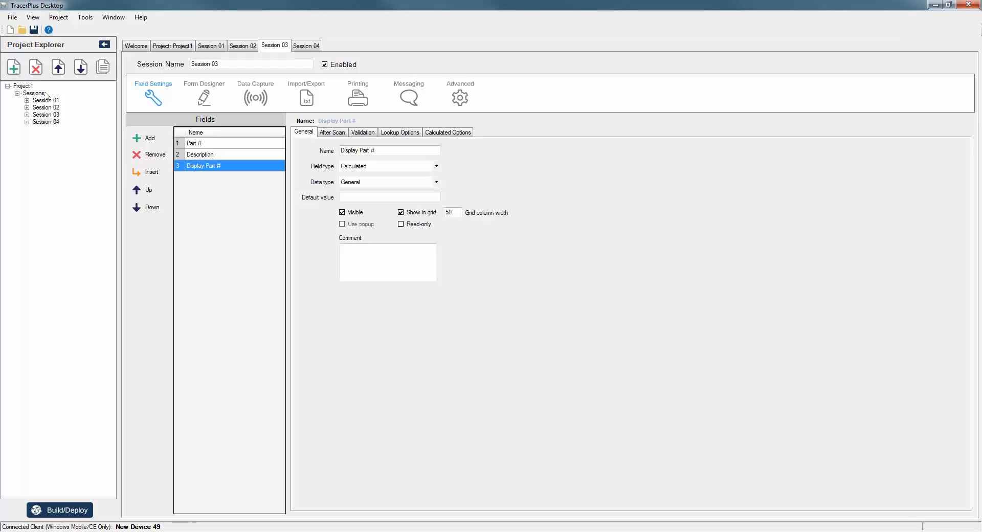
{"action": "left_click", "coordinate": [55, 122]}
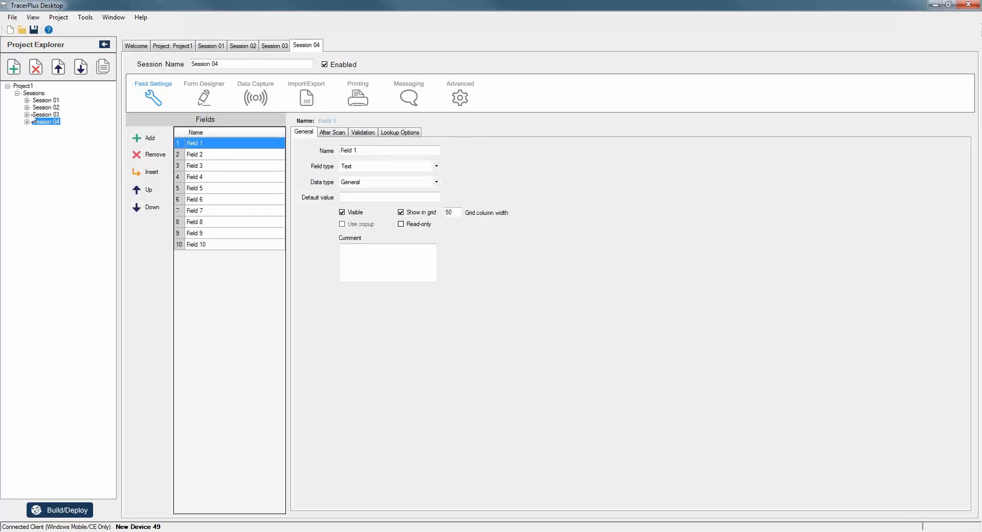
{"action": "left_click", "coordinate": [211, 145]}
{"action": "left_click", "coordinate": [213, 145]}
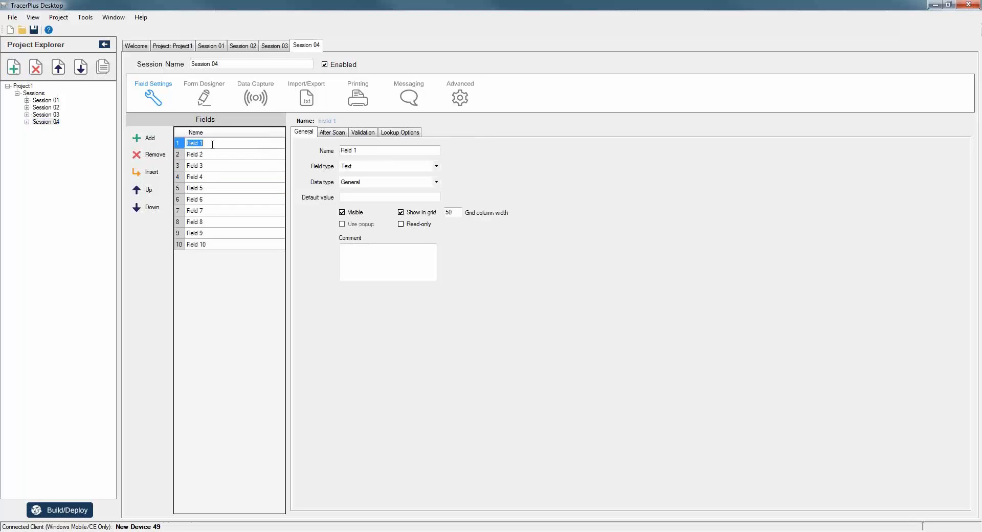
Name fields 1–4 Barcode, Left 3, Mid 3 and Right 3.
{"action": "type", "text": "Barcooe"}
{"action": "key", "text": "Return"}
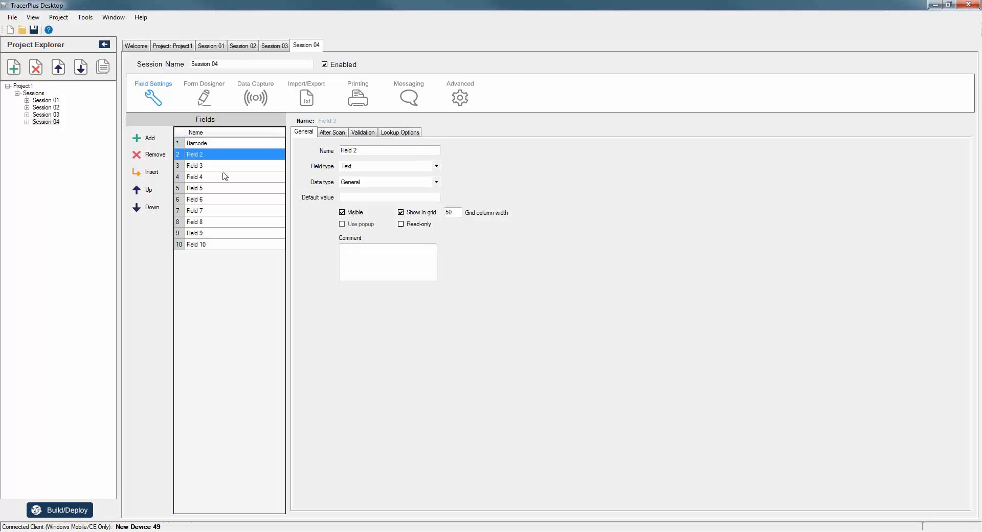
{"action": "type", "text": "Left 3"}
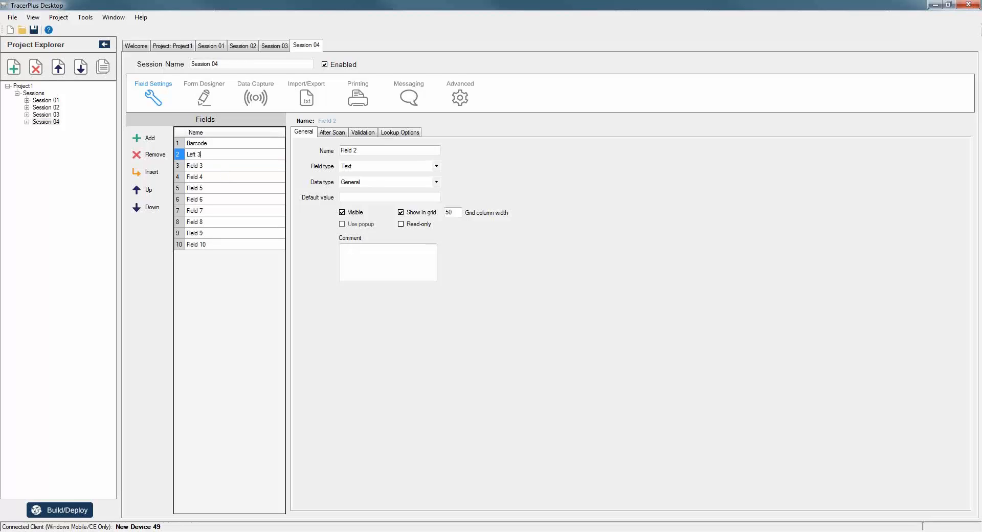
{"action": "key", "text": "Return"}
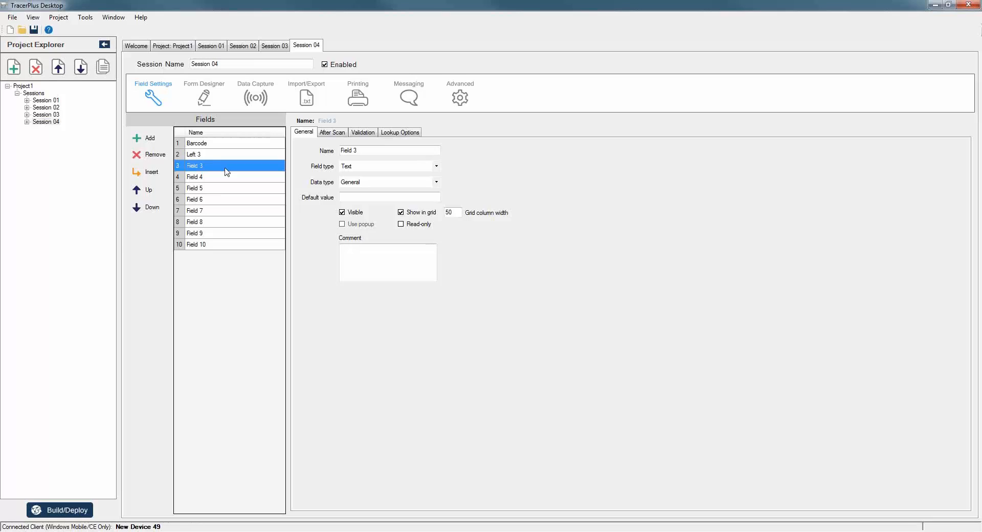
{"action": "type", "text": "Mid 3"}
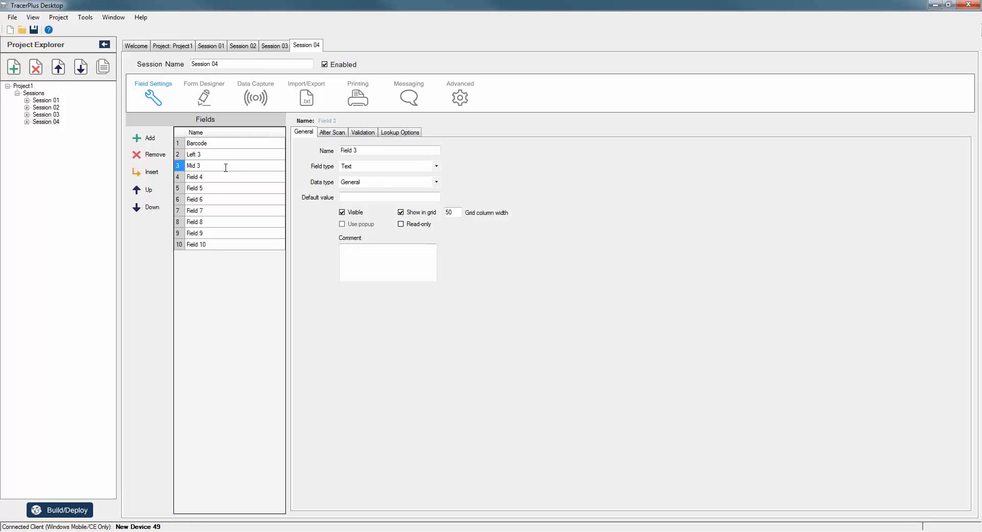
{"action": "key", "text": "Return"}
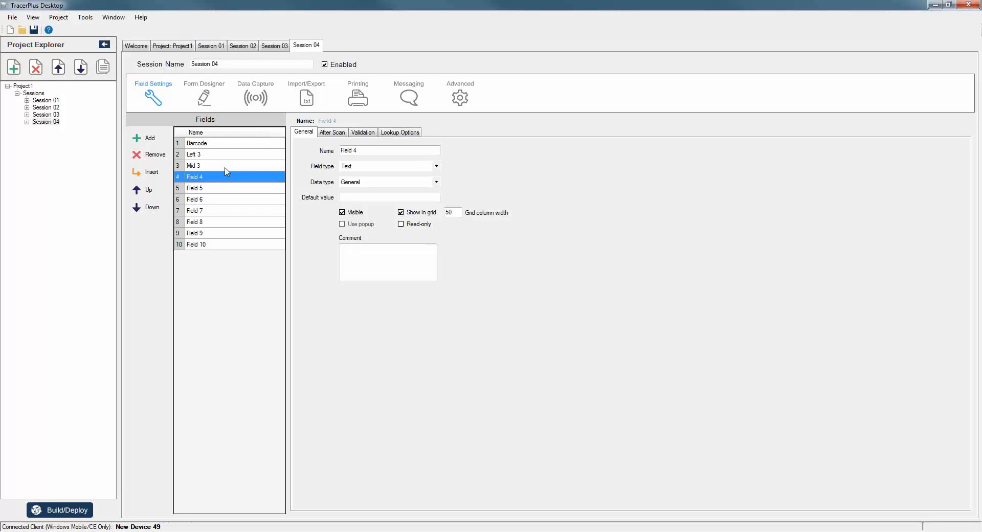
{"action": "type", "text": "Right"}
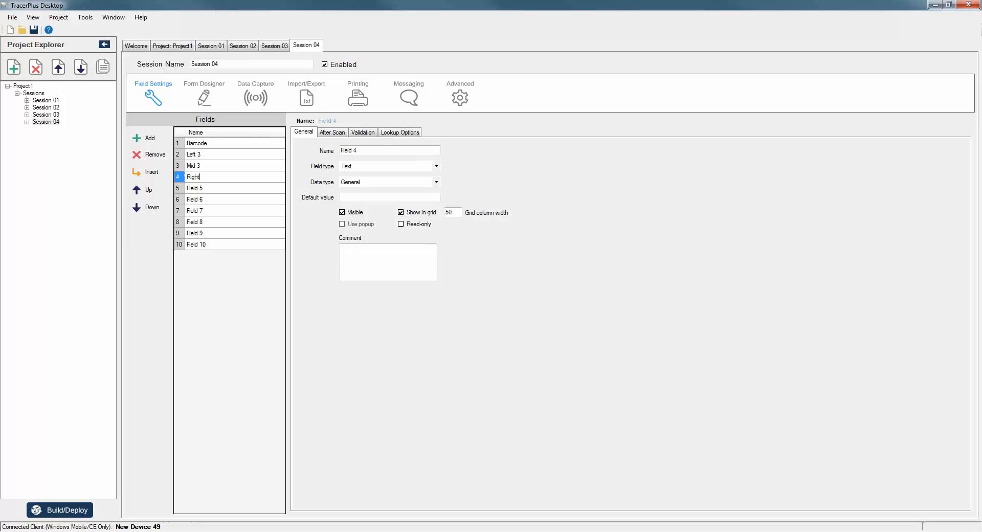
{"action": "type", "text": " 3"}
Make the Left 3 field a calculated field.
{"action": "left_click", "coordinate": [208, 155]}
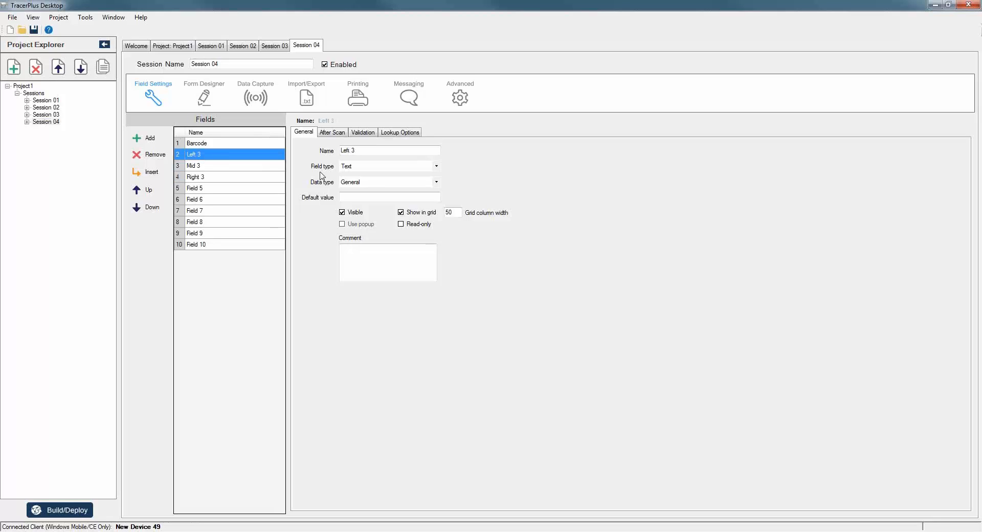
{"action": "left_click", "coordinate": [355, 166]}
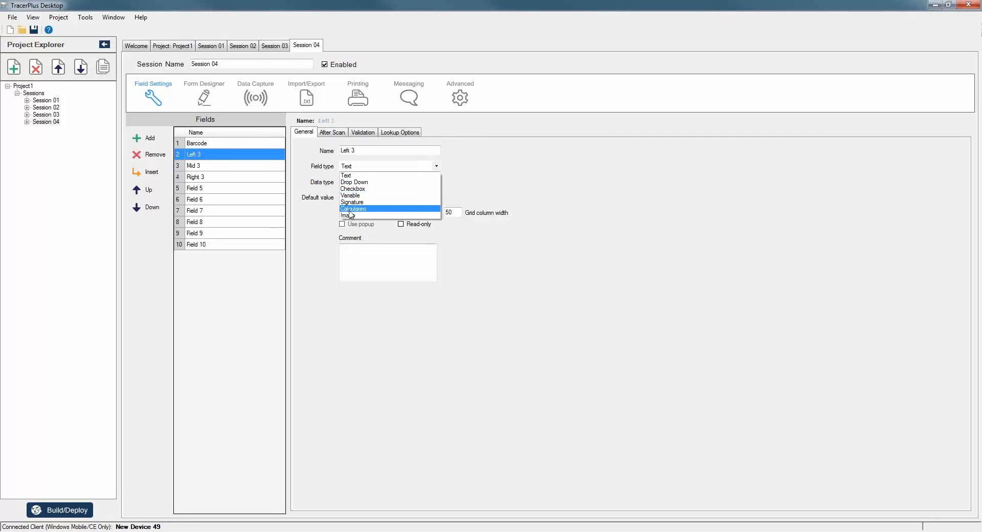
{"action": "left_click", "coordinate": [353, 209]}
{"action": "left_click", "coordinate": [445, 133]}
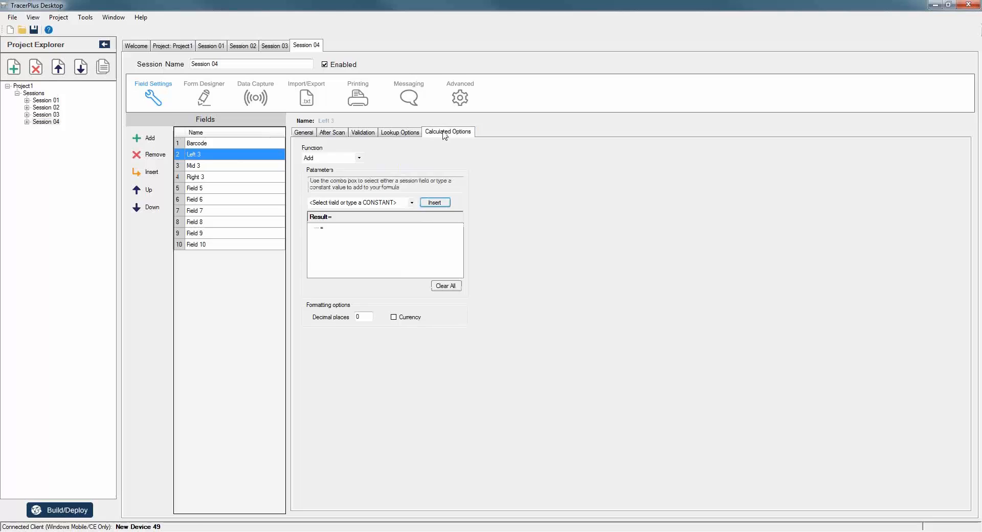
Set Left 3 to take the LEFT of Barcode, stopping at INDEX 3.
{"action": "left_click", "coordinate": [360, 159]}
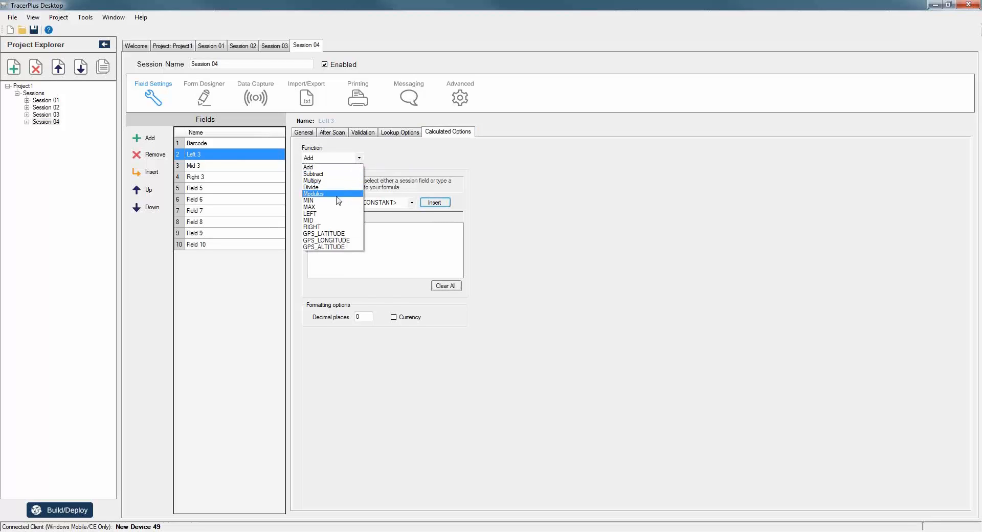
{"action": "left_click", "coordinate": [324, 214]}
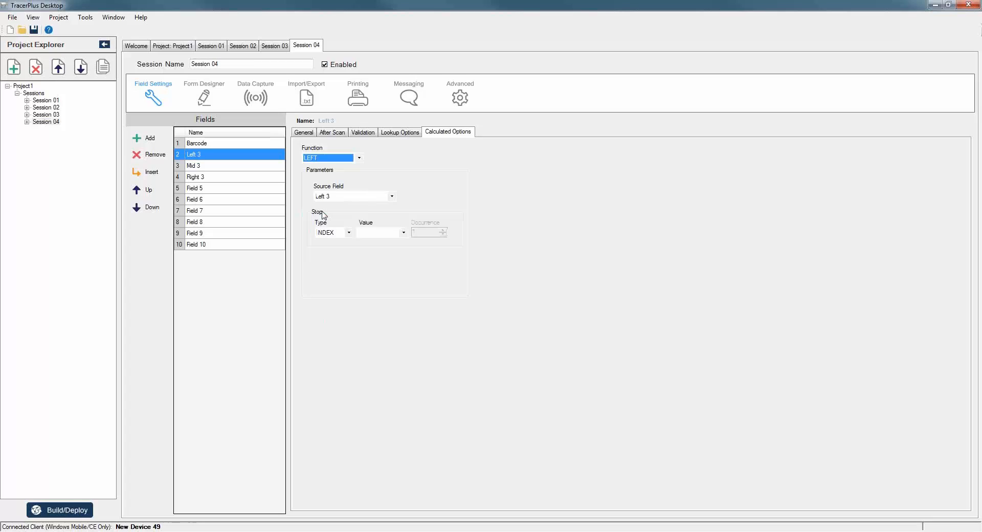
{"action": "left_click", "coordinate": [392, 197]}
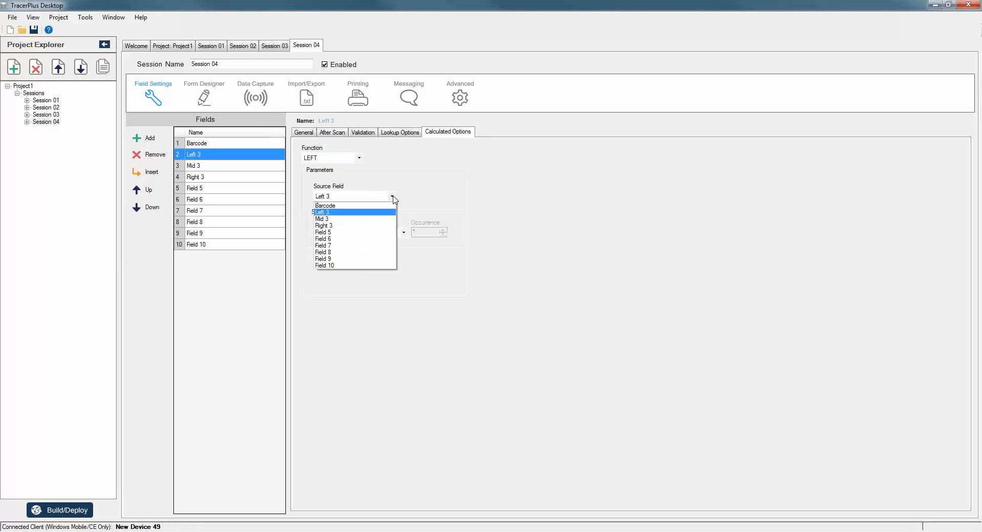
{"action": "left_click", "coordinate": [334, 205]}
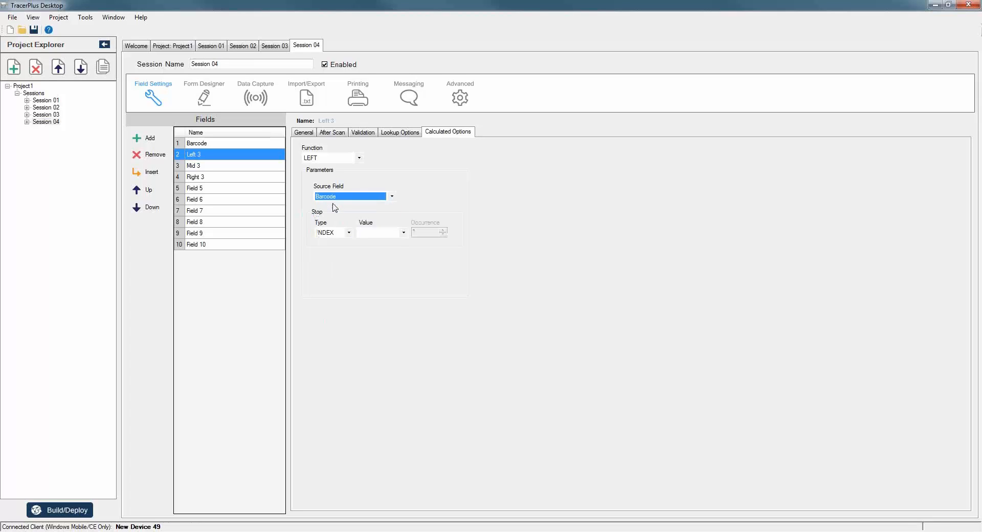
{"action": "left_click", "coordinate": [348, 233]}
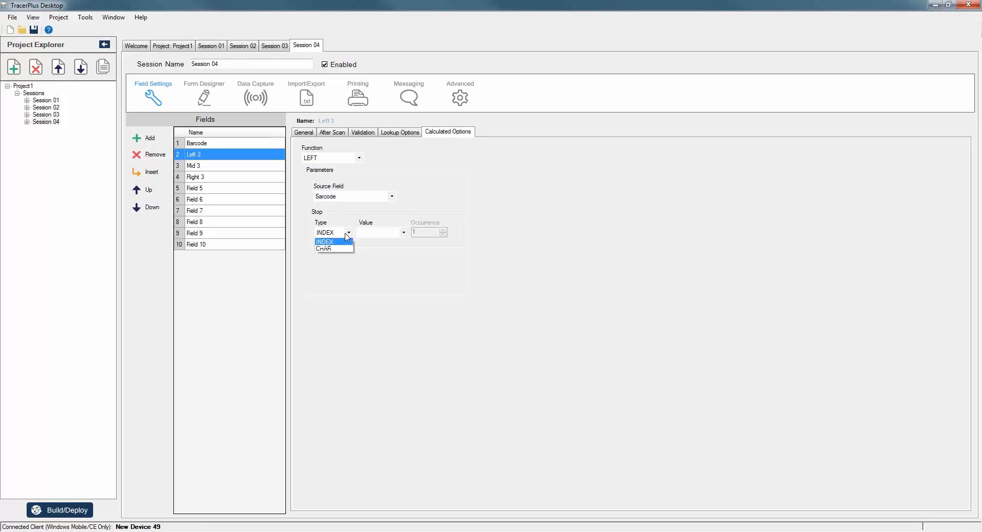
{"action": "left_click", "coordinate": [345, 233]}
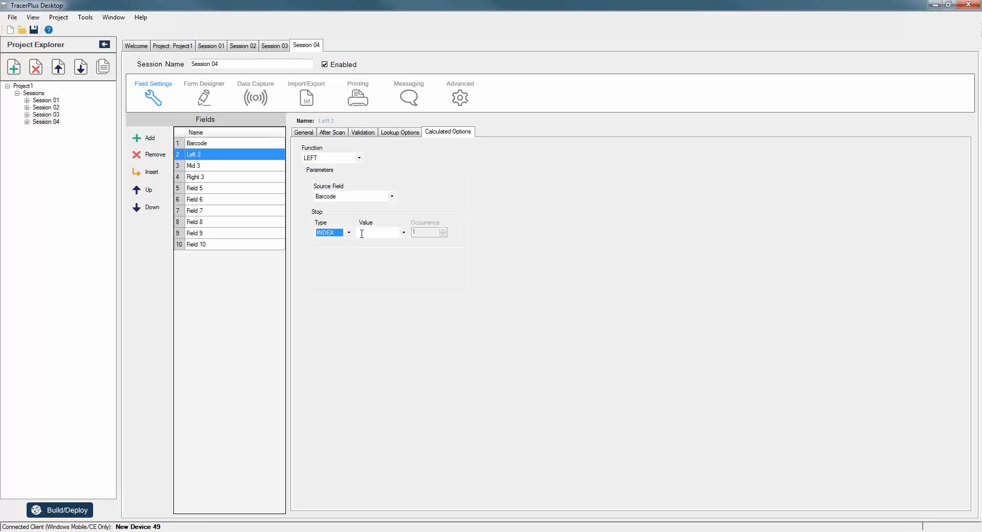
{"action": "left_click", "coordinate": [365, 233]}
{"action": "type", "text": "3"}
Make Mid 3 a calculated MID of Barcode with start index 4 and stop index 3.
{"action": "left_click", "coordinate": [200, 167]}
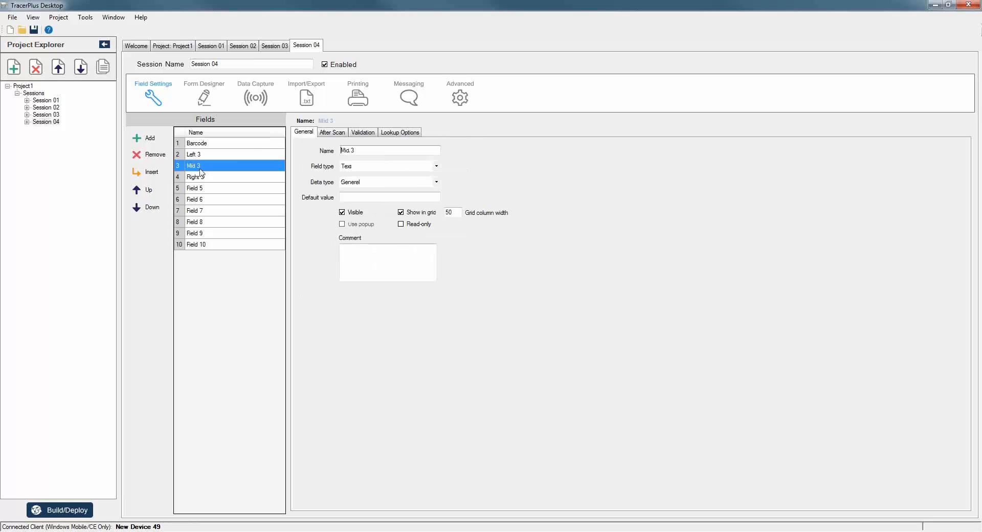
{"action": "left_click", "coordinate": [372, 166]}
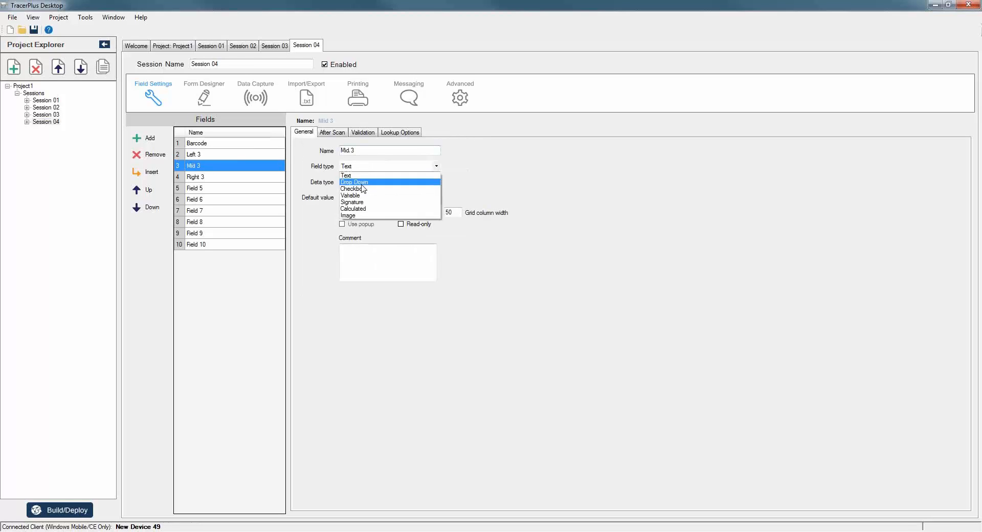
{"action": "left_click", "coordinate": [368, 211]}
{"action": "left_click", "coordinate": [449, 133]}
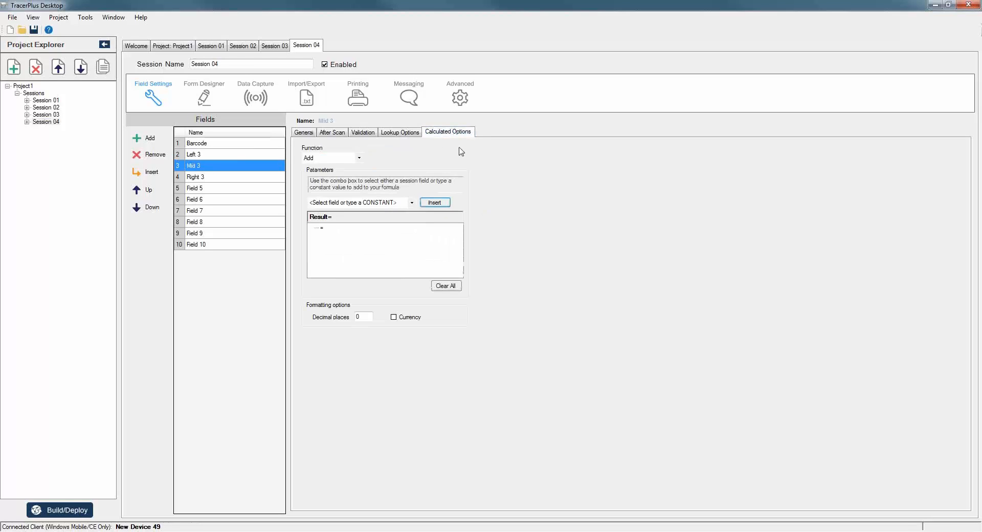
{"action": "left_click", "coordinate": [359, 158]}
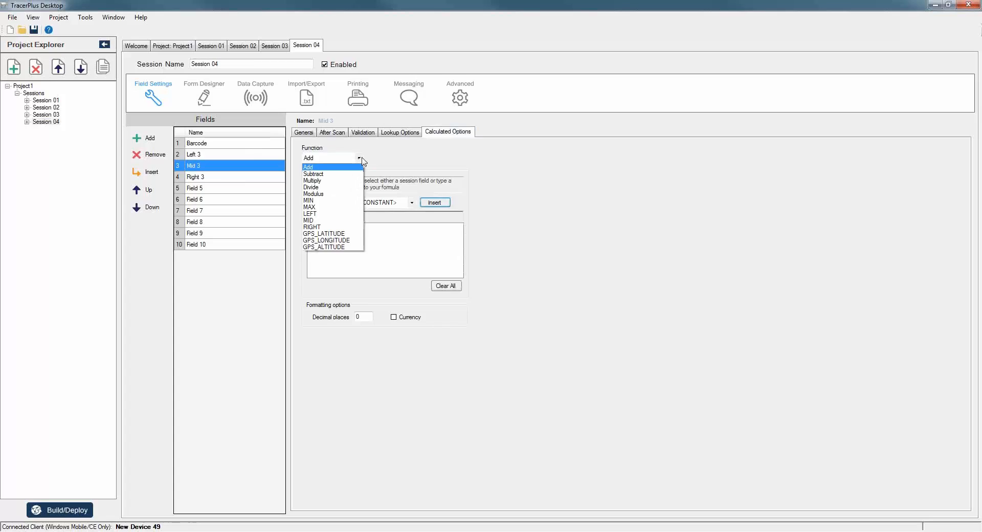
{"action": "left_click", "coordinate": [319, 220]}
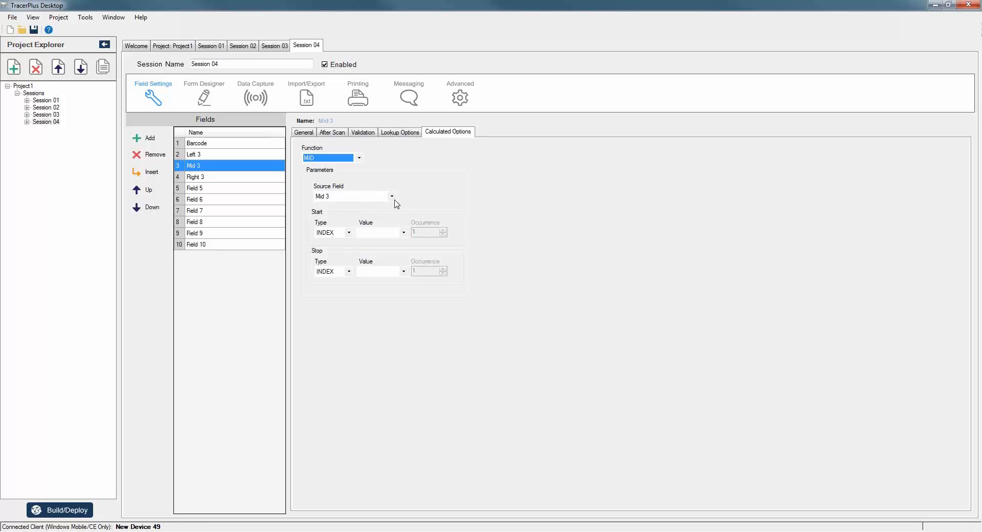
{"action": "left_click", "coordinate": [394, 199]}
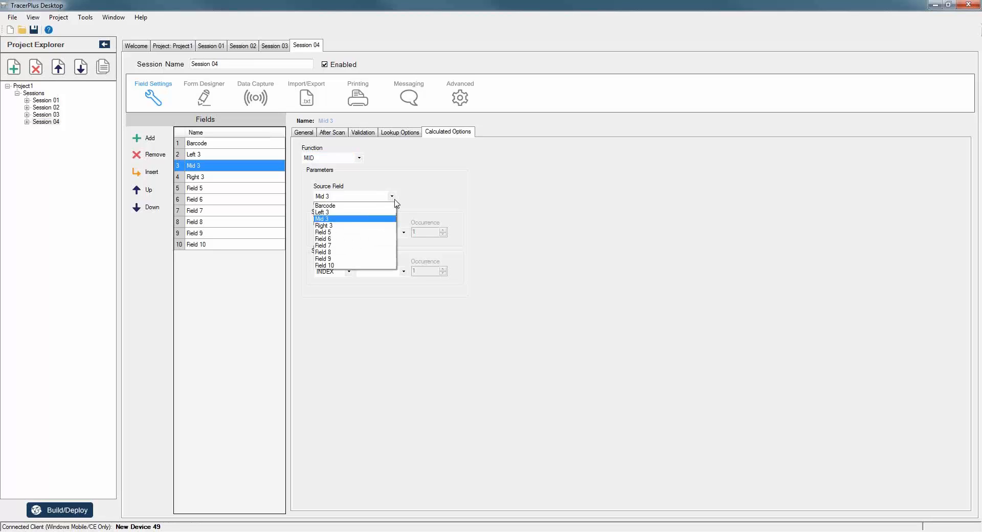
{"action": "left_click", "coordinate": [335, 206]}
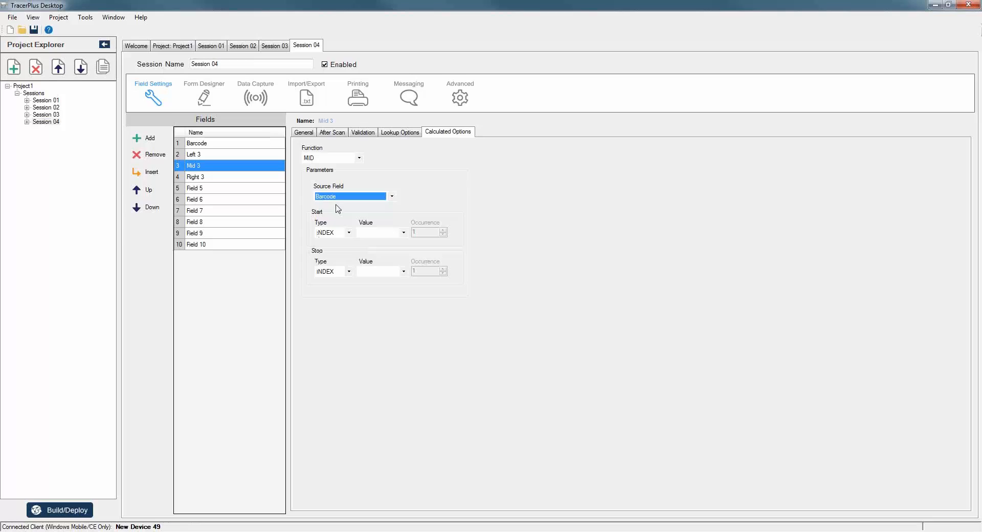
{"action": "left_click", "coordinate": [371, 235]}
{"action": "type", "text": "4"}
{"action": "type", "text": "3"}
Commit Mid 3's stop value and make Right 3 a calculated field.
{"action": "left_click", "coordinate": [517, 239]}
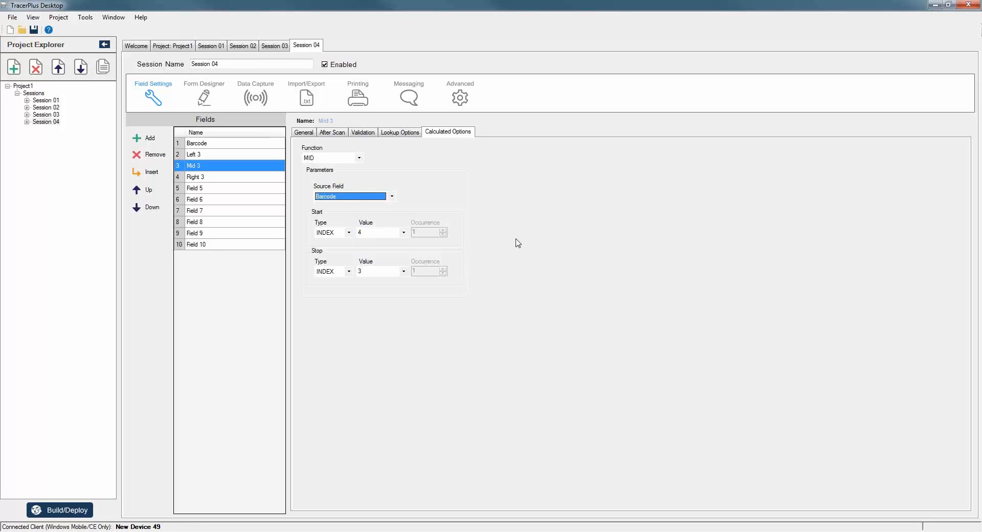
{"action": "left_click", "coordinate": [206, 176]}
{"action": "left_click", "coordinate": [361, 168]}
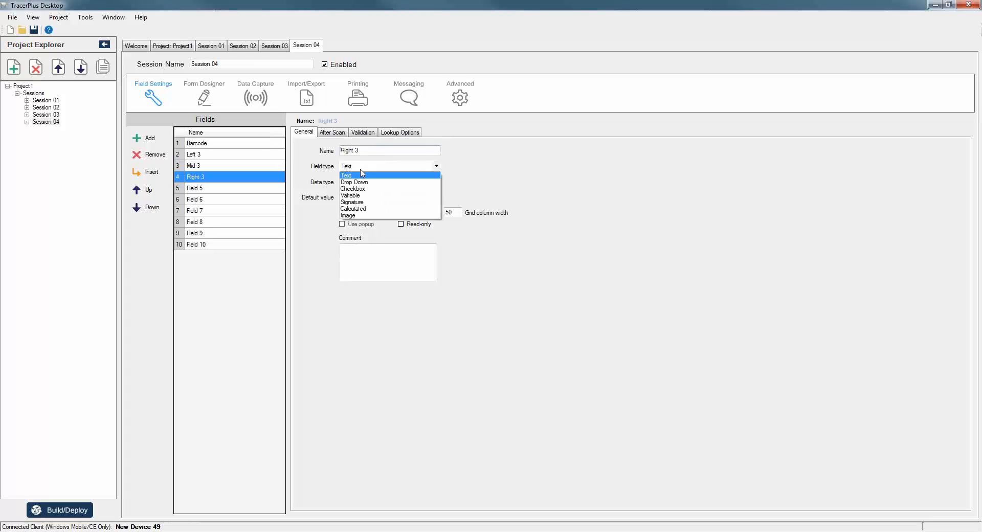
{"action": "left_click", "coordinate": [358, 208]}
{"action": "left_click", "coordinate": [448, 133]}
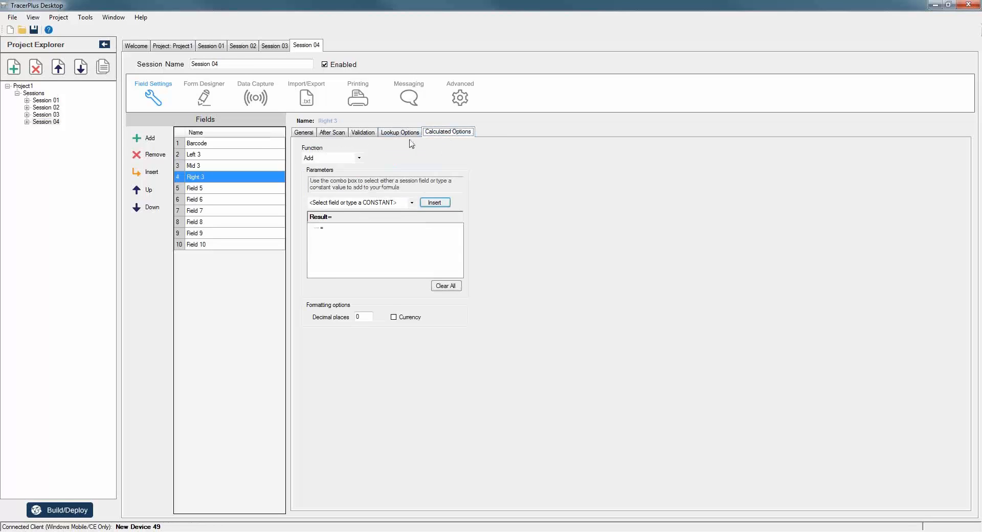
Set Right 3 to the RIGHT of Barcode with stop INDEX 3, then open the Form Designer.
{"action": "left_click", "coordinate": [361, 159]}
{"action": "left_click", "coordinate": [309, 231]}
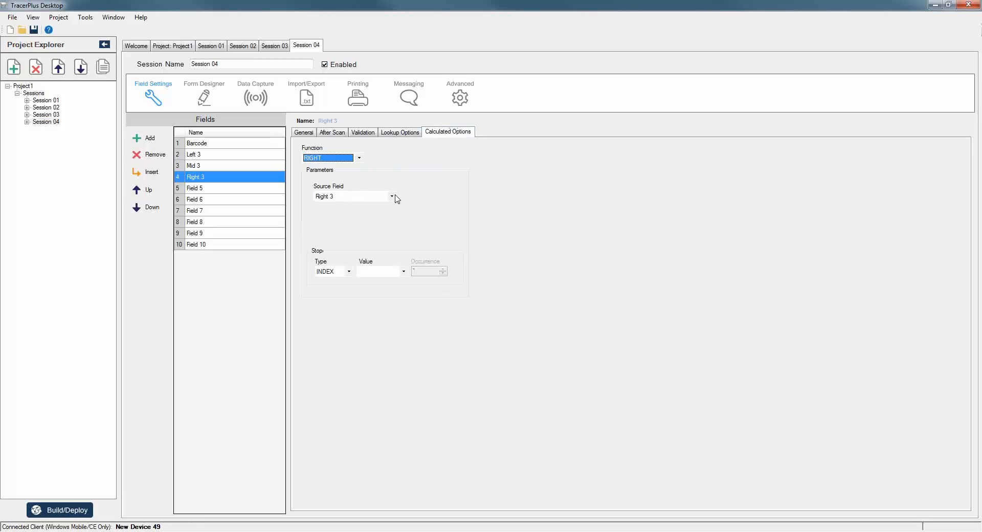
{"action": "left_click", "coordinate": [392, 196]}
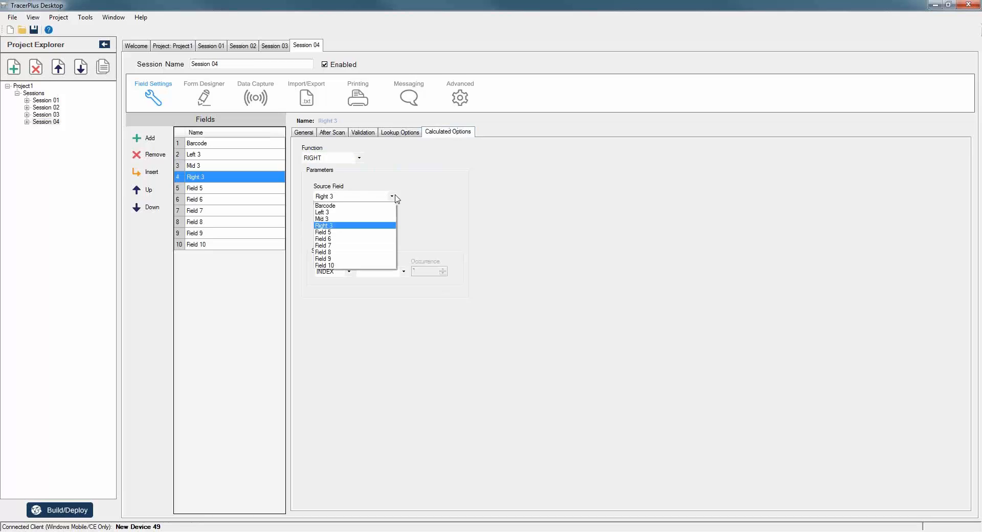
{"action": "left_click", "coordinate": [330, 206]}
{"action": "left_click", "coordinate": [377, 271]}
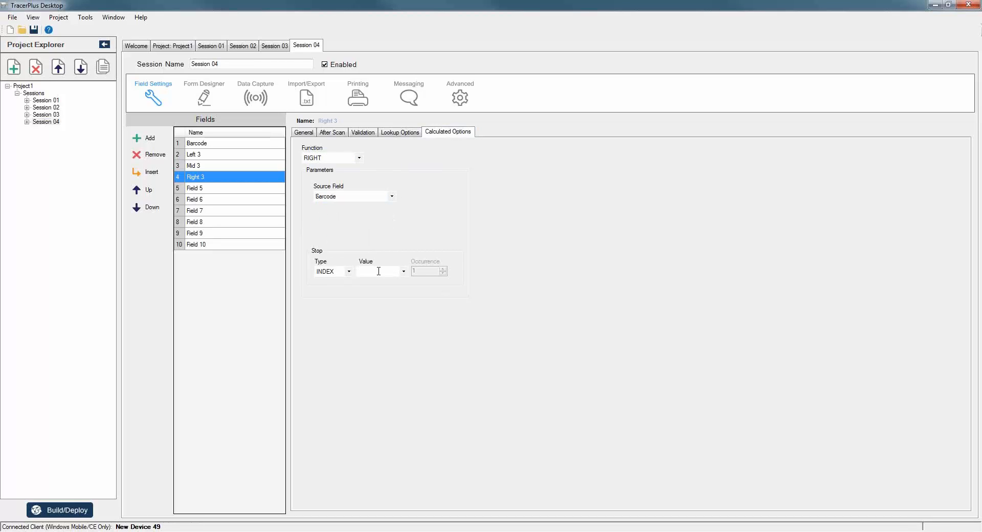
{"action": "type", "text": "3"}
{"action": "key", "text": "Tab"}
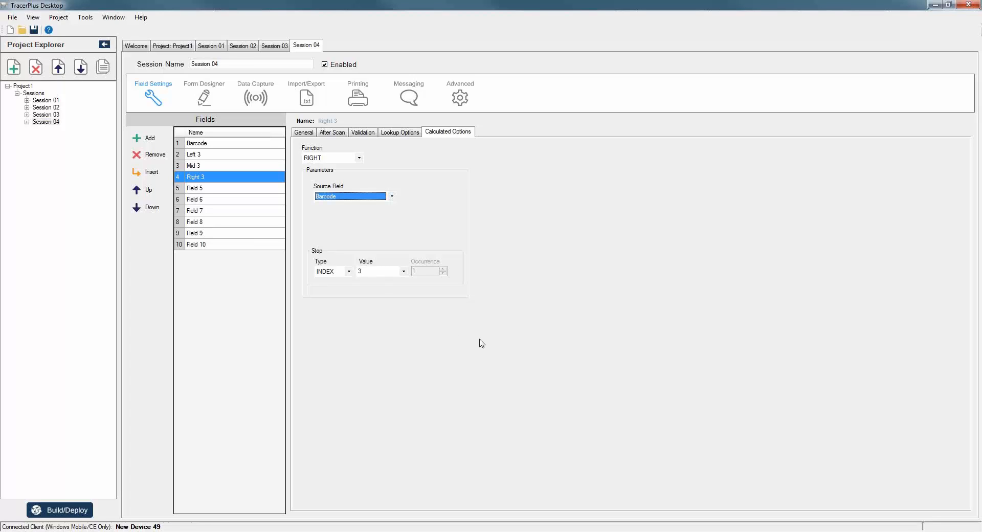
{"action": "left_click", "coordinate": [206, 98]}
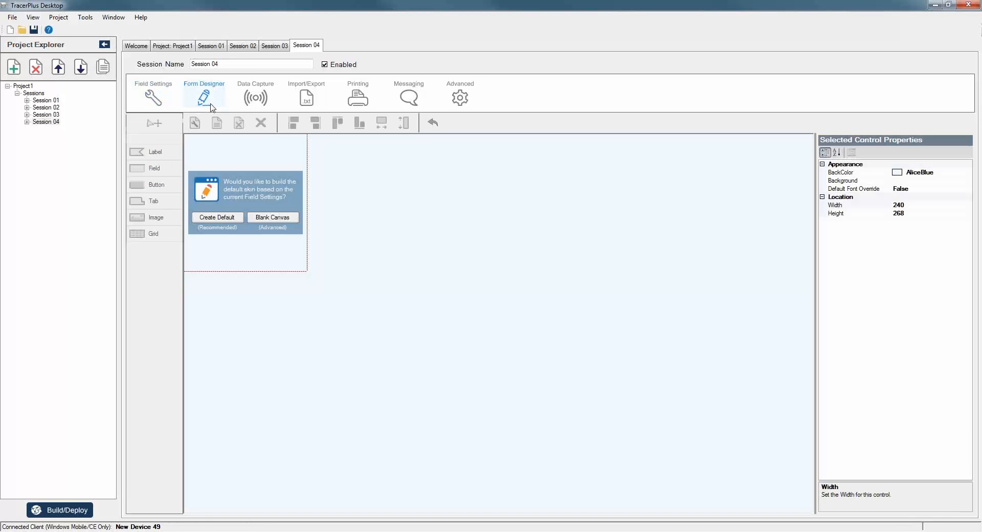
Create the default Session 04 form and build and deploy it to the Windows Mobile device.
{"action": "left_click", "coordinate": [217, 218]}
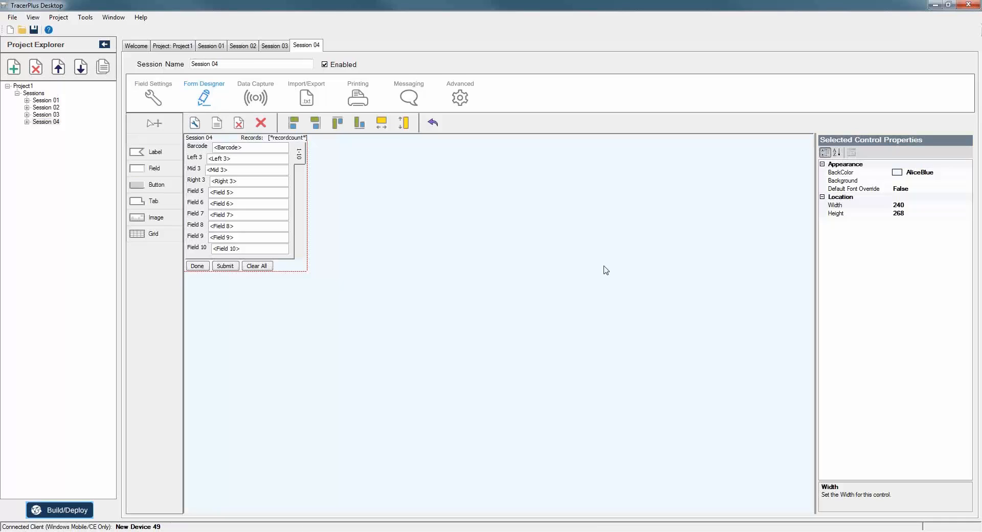
{"action": "left_click", "coordinate": [508, 340]}
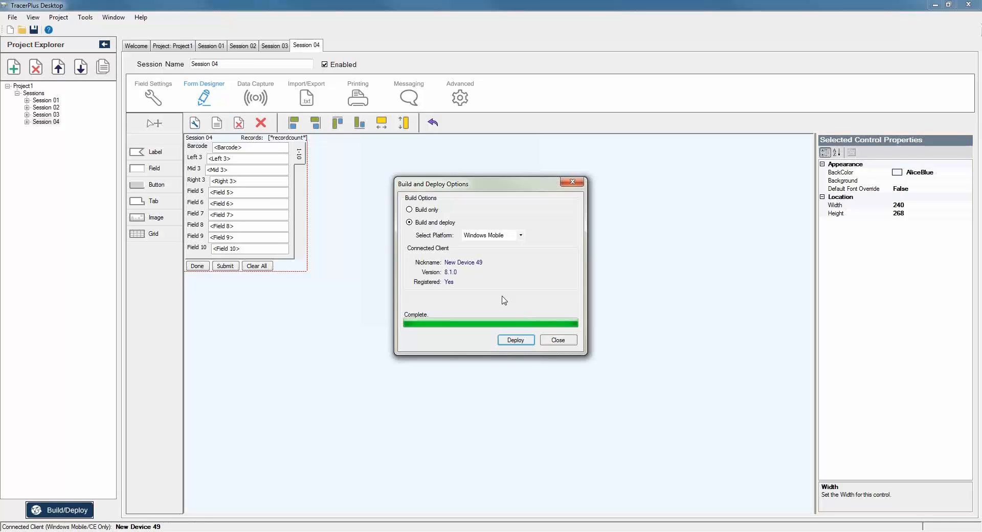
{"action": "left_click", "coordinate": [556, 340]}
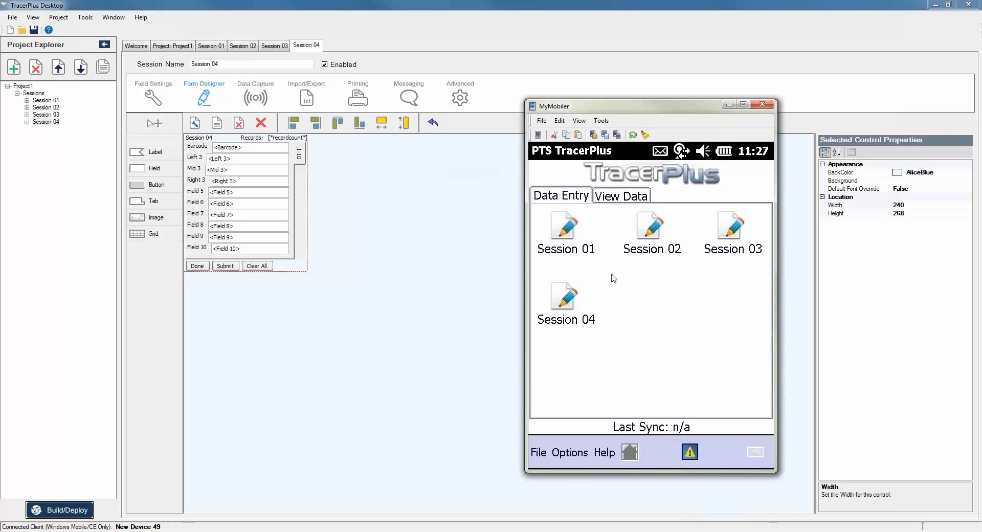
{"action": "left_click", "coordinate": [564, 313]}
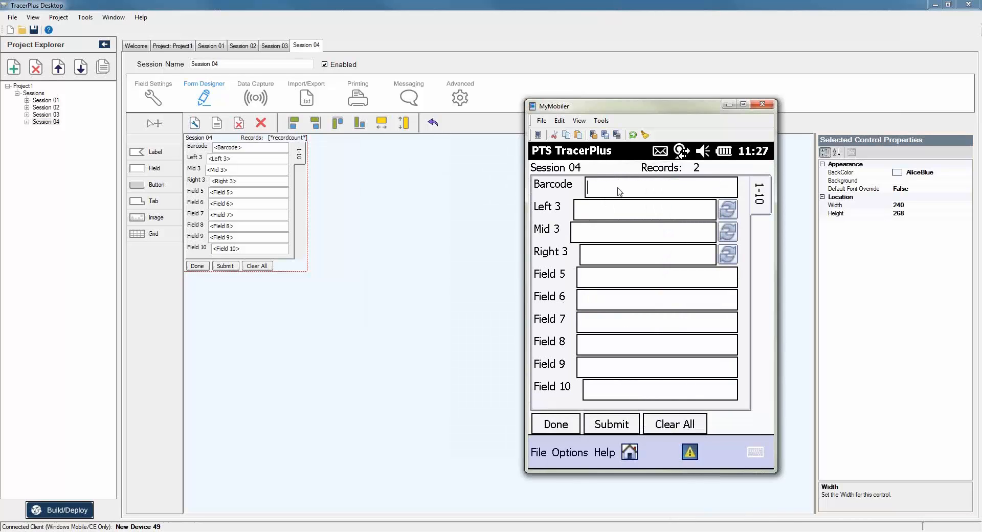
{"action": "type", "text": "123456789"}
{"action": "key", "text": "Return"}
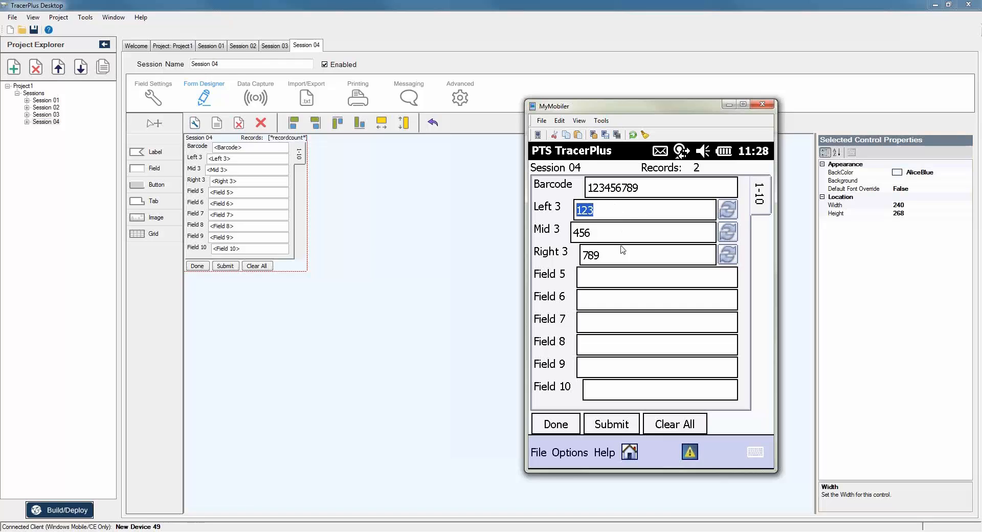
{"action": "left_click", "coordinate": [652, 193]}
{"action": "type", "text": "111"}
{"action": "key", "text": "Return"}
{"action": "left_click", "coordinate": [149, 95]}
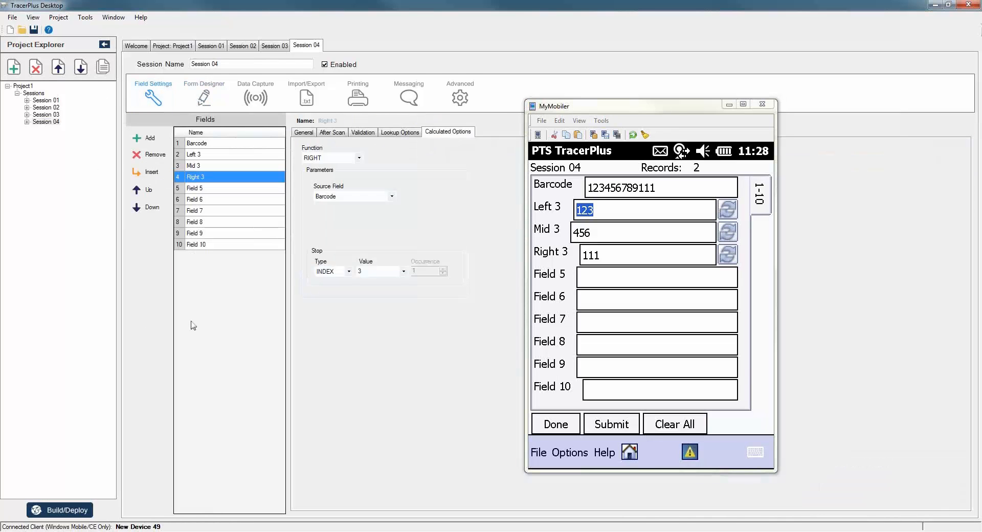
Rename Left 3, Mid 3 and Right 3 to ID#, First Name and Last Name.
{"action": "left_click_drag", "start_coordinate": [674, 120], "coordinate": [797, 121]}
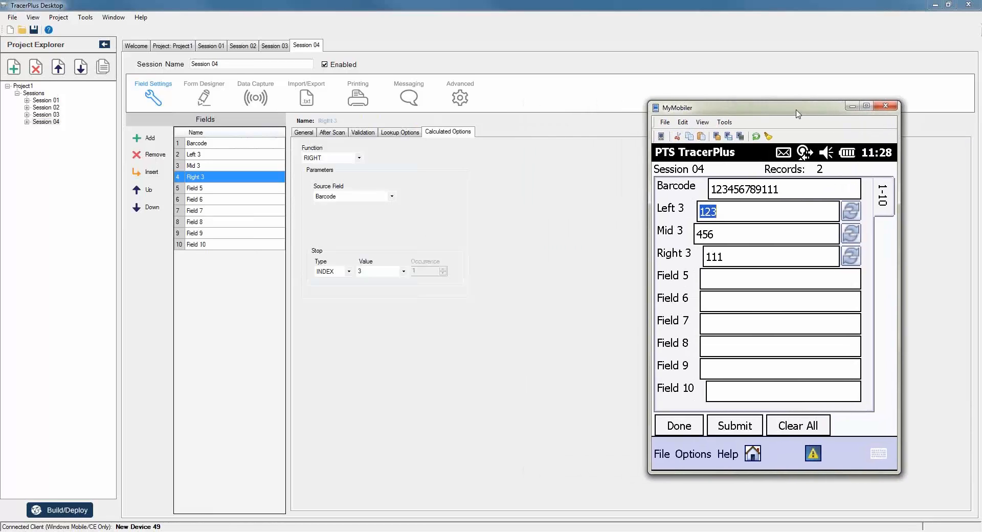
{"action": "left_click", "coordinate": [213, 153]}
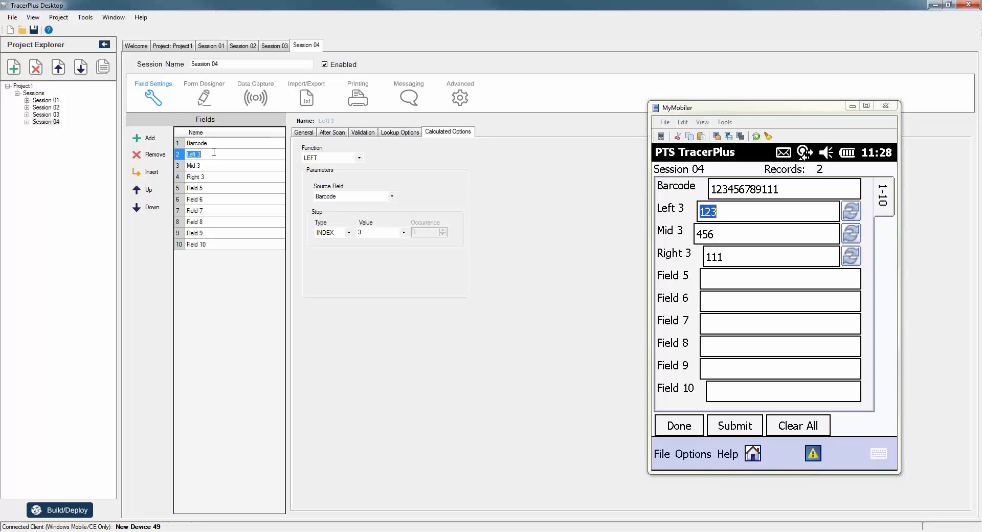
{"action": "type", "text": "ID#"}
{"action": "key", "text": "Return"}
{"action": "type", "text": "F"}
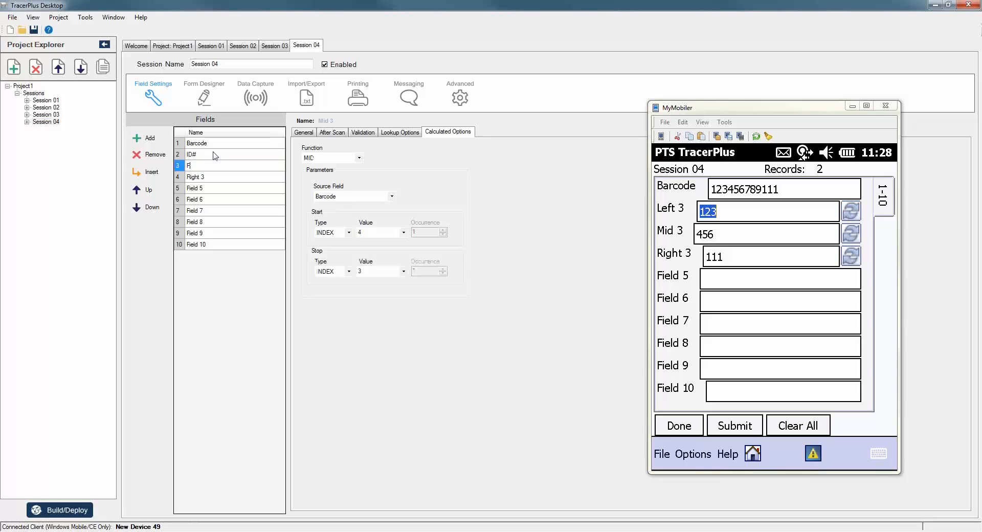
{"action": "type", "text": "irst Name"}
{"action": "key", "text": "Return"}
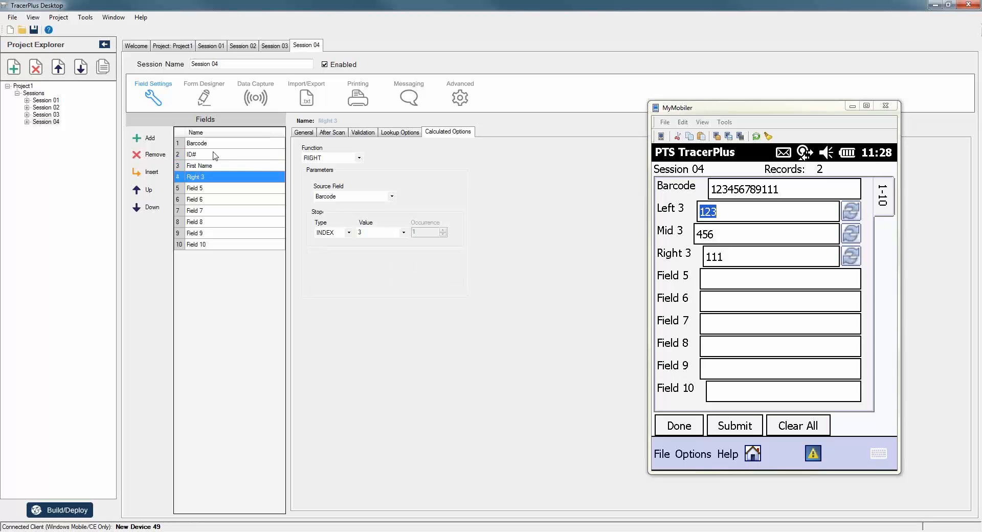
{"action": "type", "text": "Last Name"}
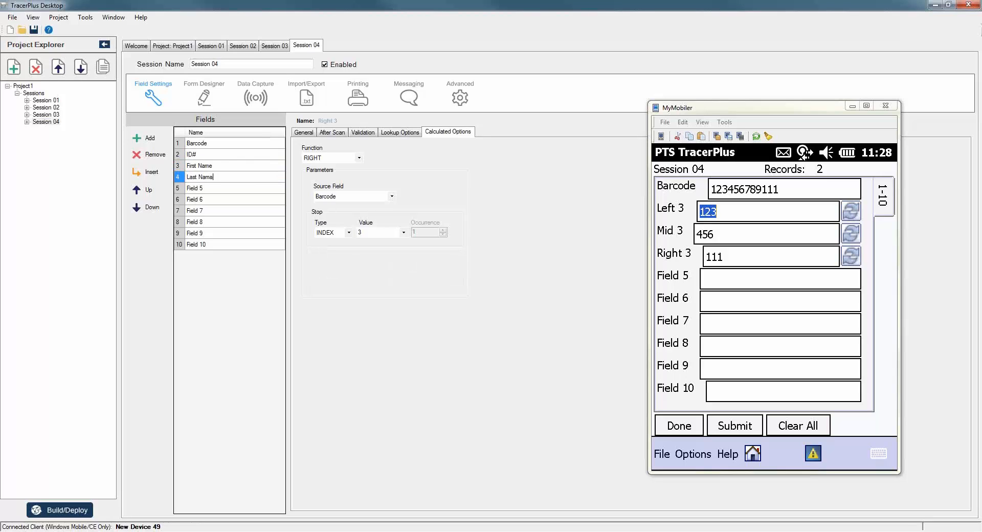
{"action": "key", "text": "Return"}
Change ID#'s stop from INDEX 3 to a CHAR stop at the | character.
{"action": "left_click", "coordinate": [215, 154]}
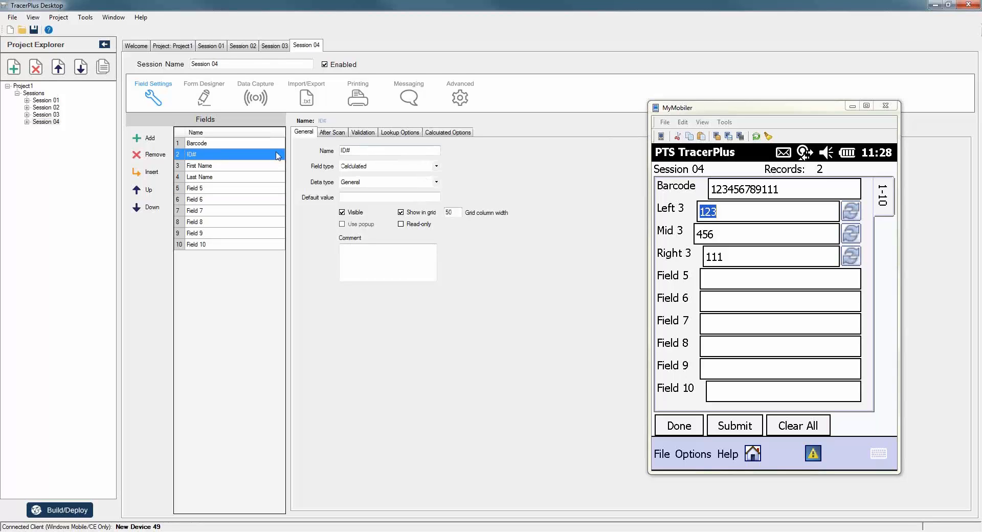
{"action": "left_click", "coordinate": [457, 133]}
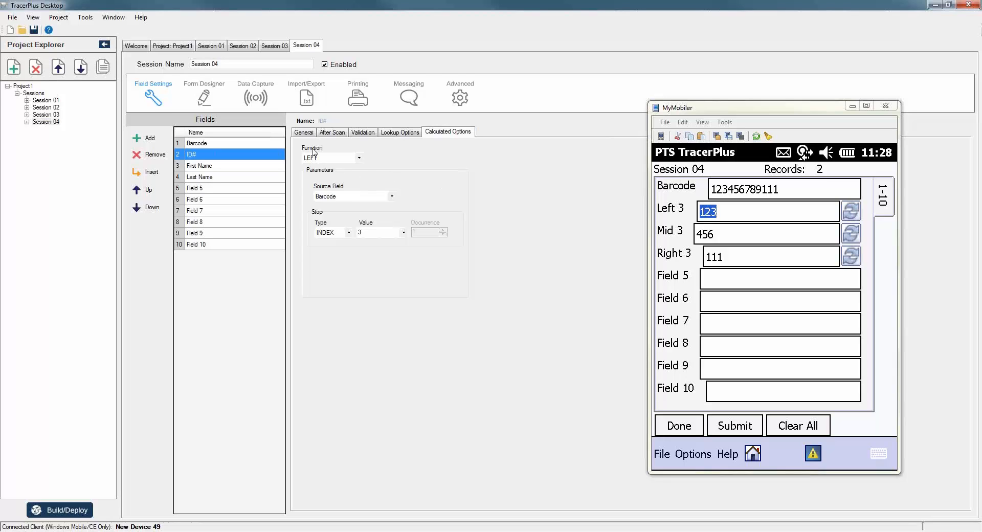
{"action": "left_click", "coordinate": [347, 234]}
{"action": "left_click", "coordinate": [325, 249]}
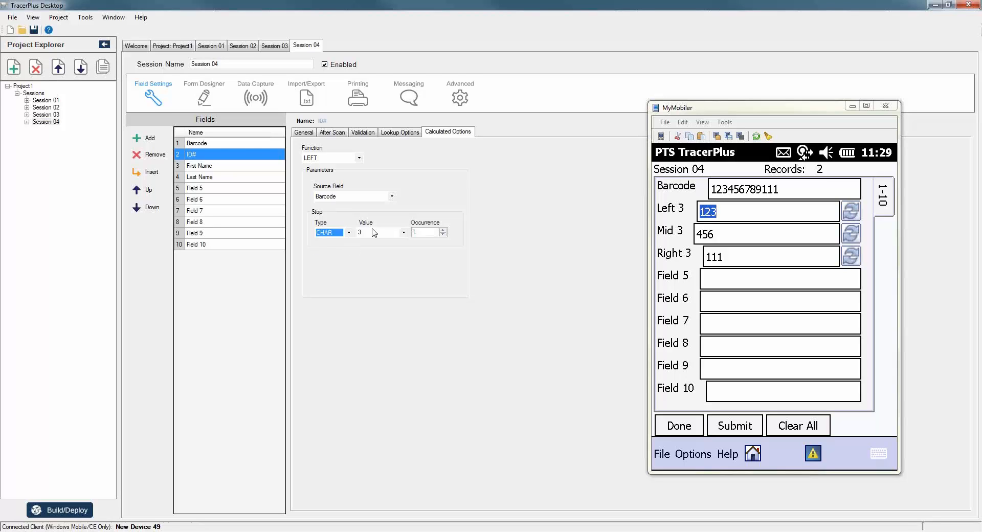
{"action": "left_click", "coordinate": [372, 232]}
Set First Name's Start and Stop Types to CHAR with value |, stopping at occurrence 2.
{"action": "left_click", "coordinate": [206, 166]}
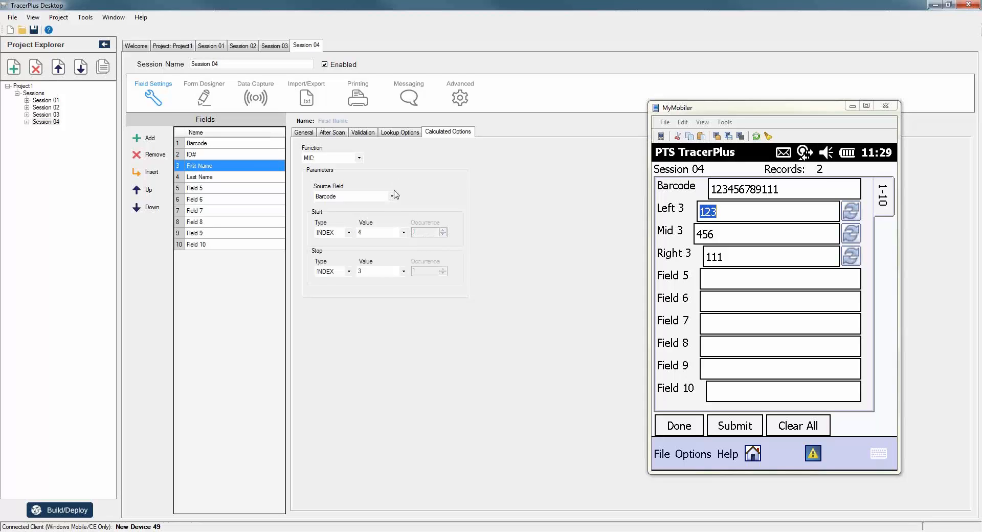
{"action": "left_click", "coordinate": [349, 232]}
{"action": "left_click", "coordinate": [341, 249]}
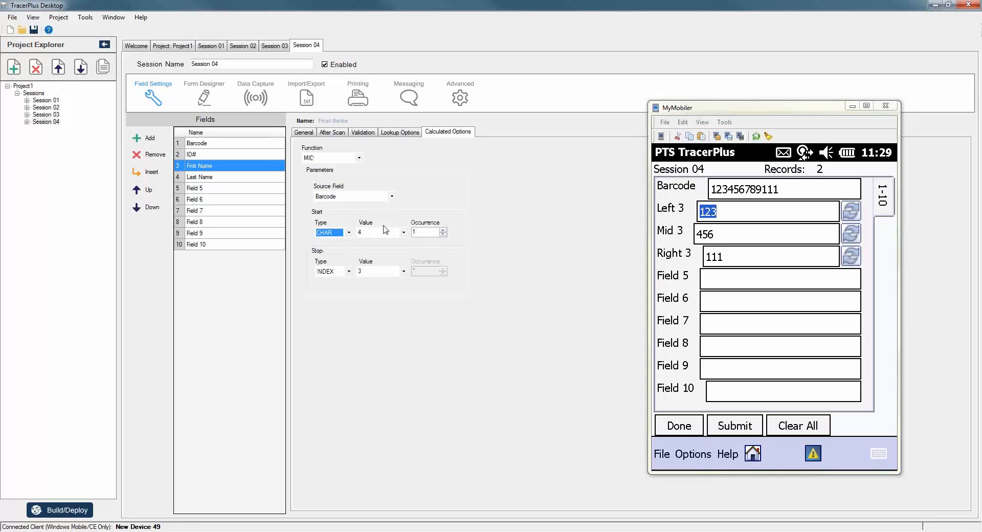
{"action": "double_click", "coordinate": [365, 233]}
{"action": "type", "text": "|"}
{"action": "left_click", "coordinate": [348, 271]}
{"action": "left_click", "coordinate": [328, 286]}
{"action": "double_click", "coordinate": [368, 272]}
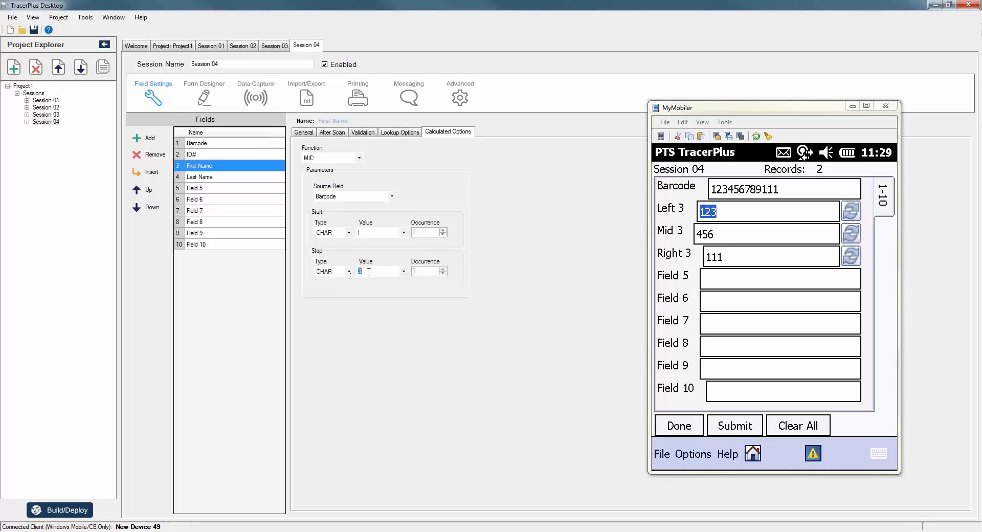
{"action": "type", "text": "|"}
{"action": "left_click", "coordinate": [443, 269]}
Set Last Name's Stop Type to CHAR at the second | and bring up Build/Deploy.
{"action": "left_click", "coordinate": [228, 177]}
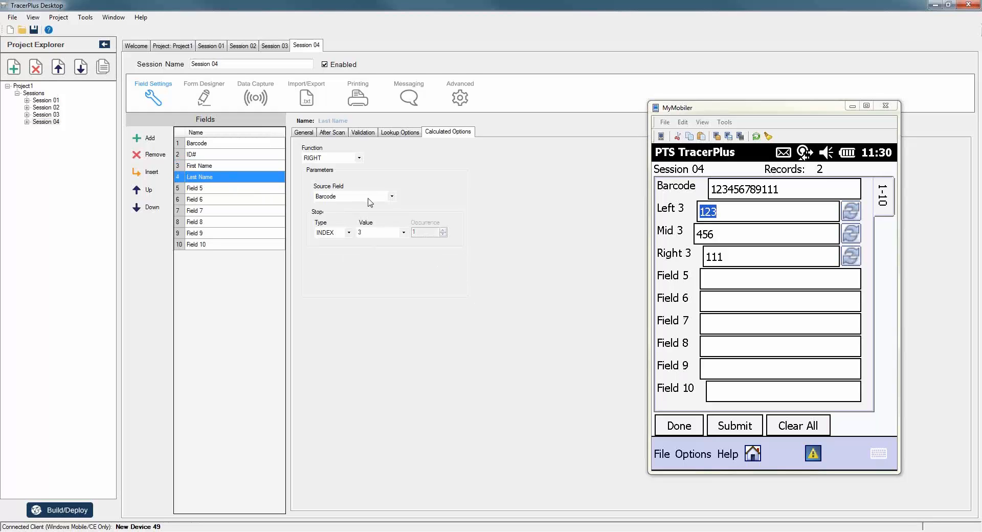
{"action": "left_click", "coordinate": [344, 234]}
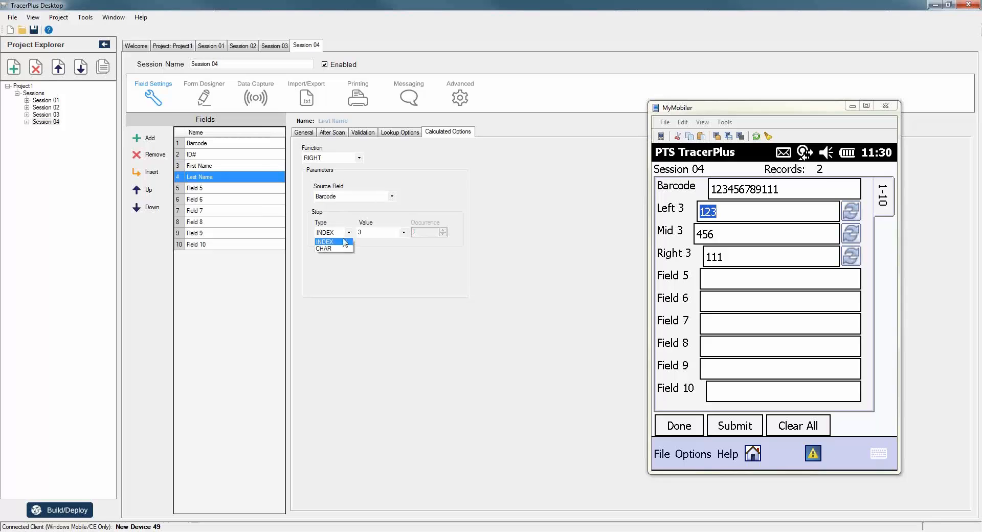
{"action": "left_click", "coordinate": [324, 249]}
{"action": "left_click", "coordinate": [385, 232]}
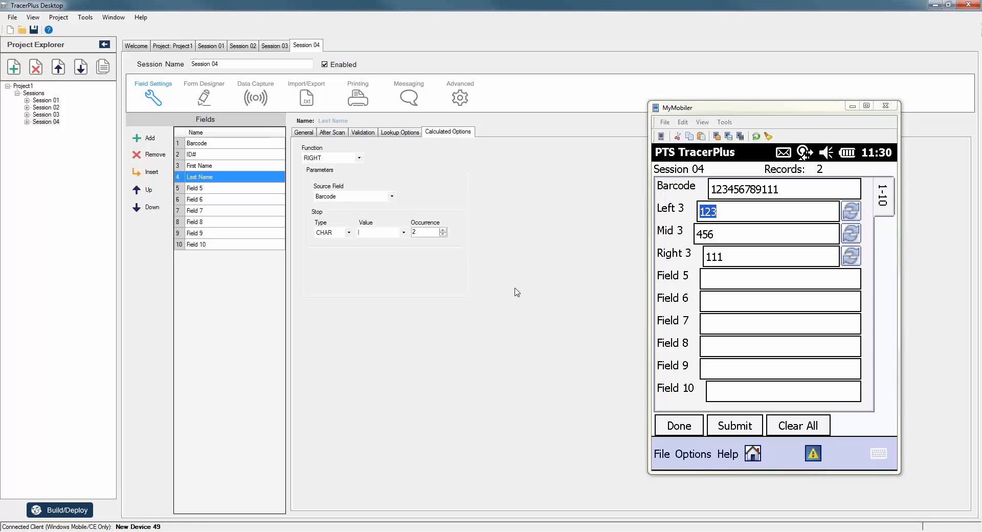
{"action": "left_click", "coordinate": [64, 510]}
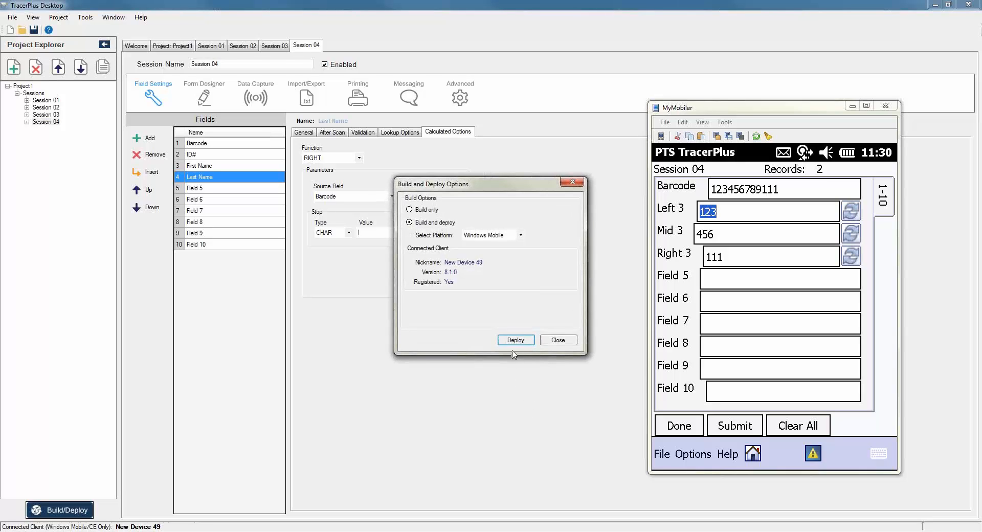
Deploy the updated project to the device and open Session 04 there.
{"action": "left_click", "coordinate": [510, 340]}
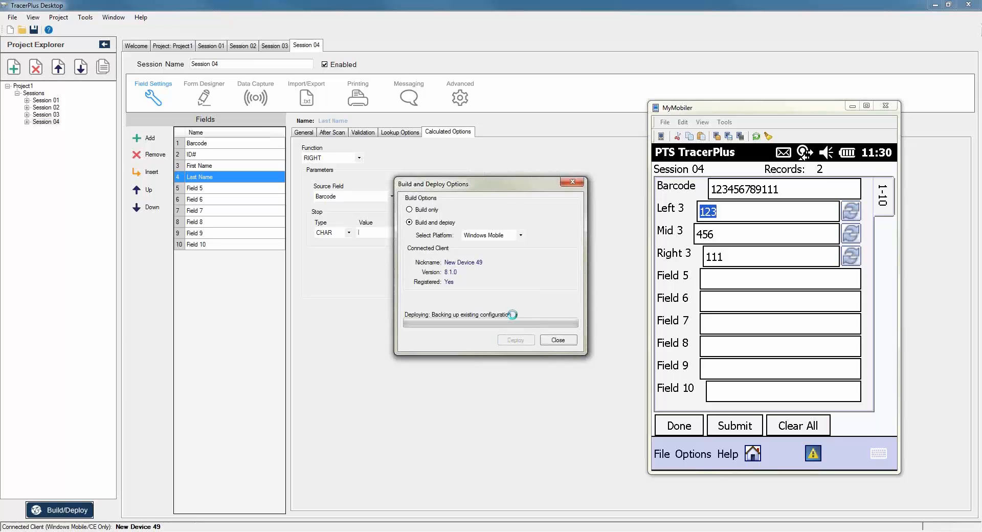
{"action": "left_click", "coordinate": [565, 339]}
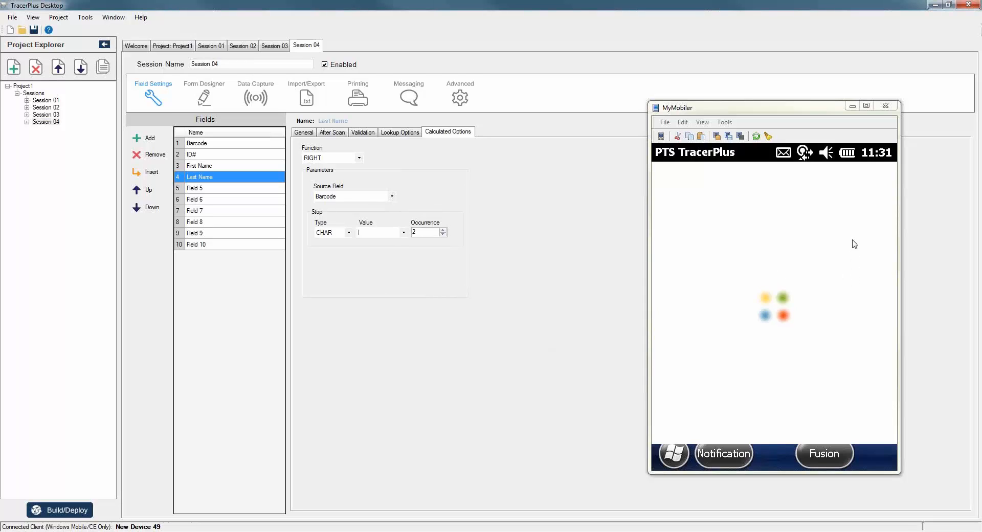
{"action": "left_click", "coordinate": [697, 307]}
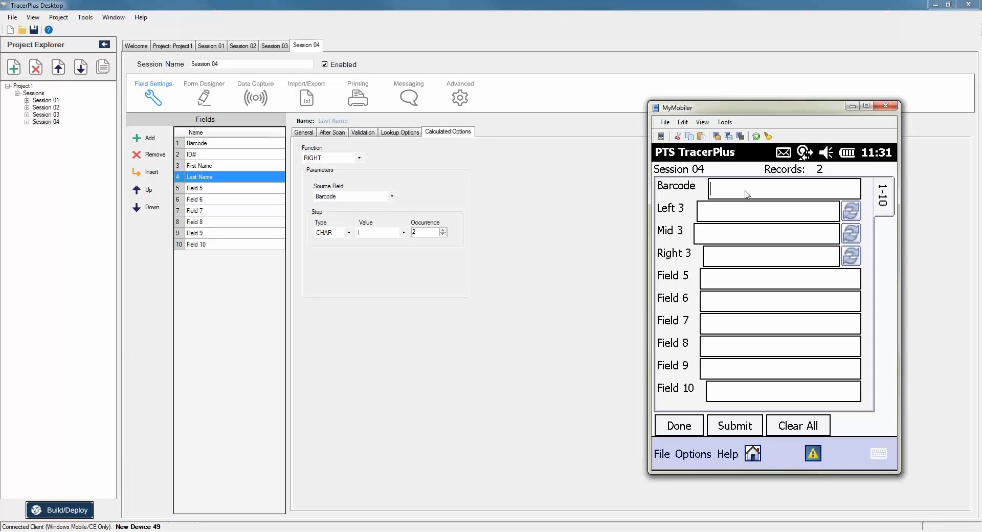
Enter a pipe-delimited test barcode (ID, first name, last name) and check the parsed fields.
{"action": "left_click", "coordinate": [778, 209]}
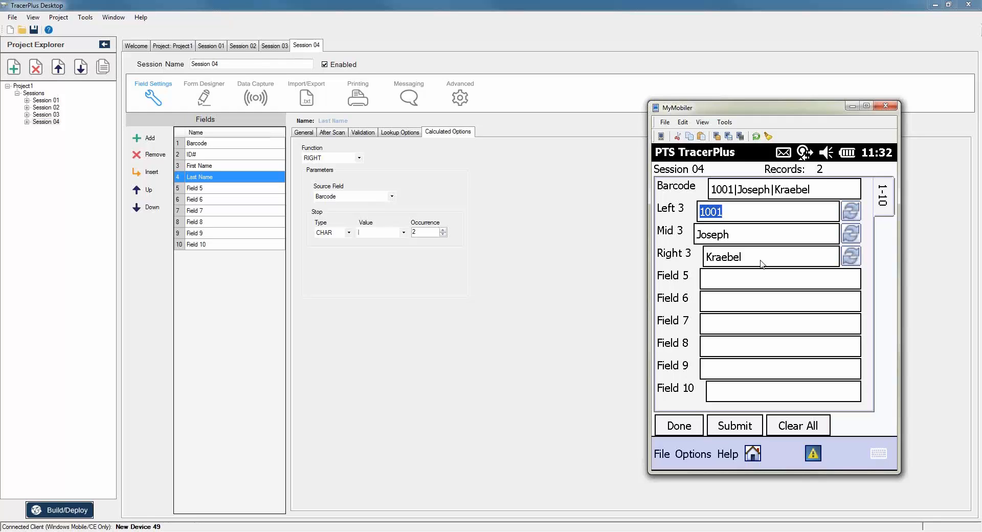
{"action": "left_click", "coordinate": [429, 306]}
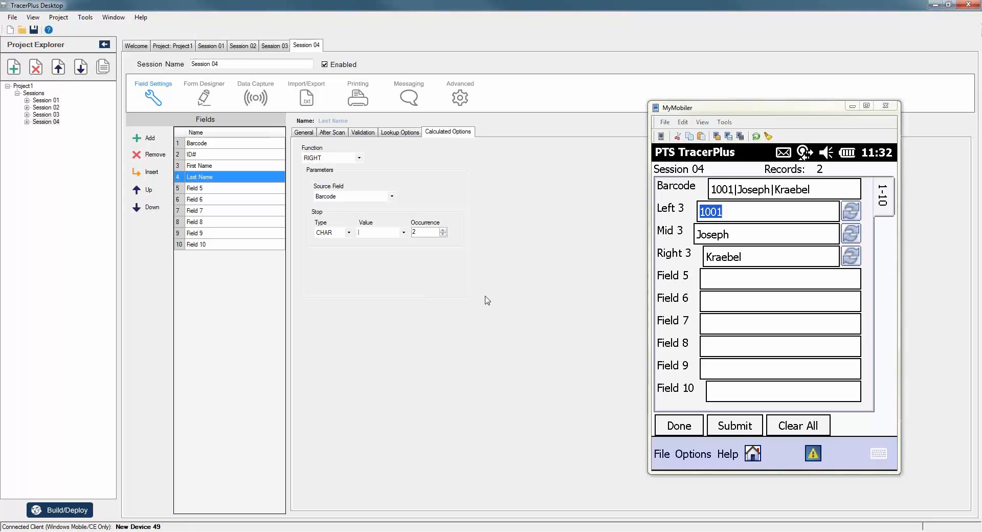
Add Session 05 and rename its first three fields Value, Scan Field and Left Parse.
{"action": "left_click", "coordinate": [14, 67]}
{"action": "left_click", "coordinate": [46, 129]}
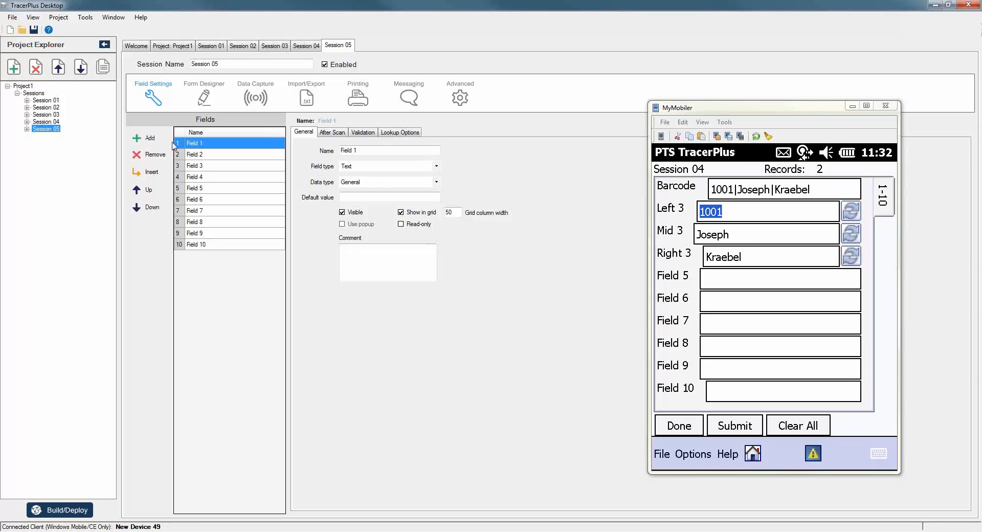
{"action": "left_click", "coordinate": [213, 144]}
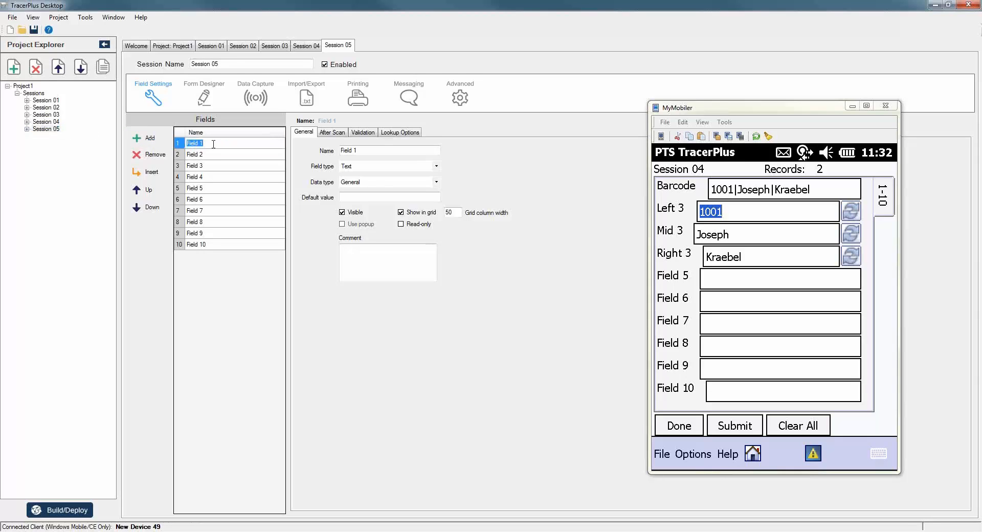
{"action": "type", "text": "Value"}
{"action": "key", "text": "Return"}
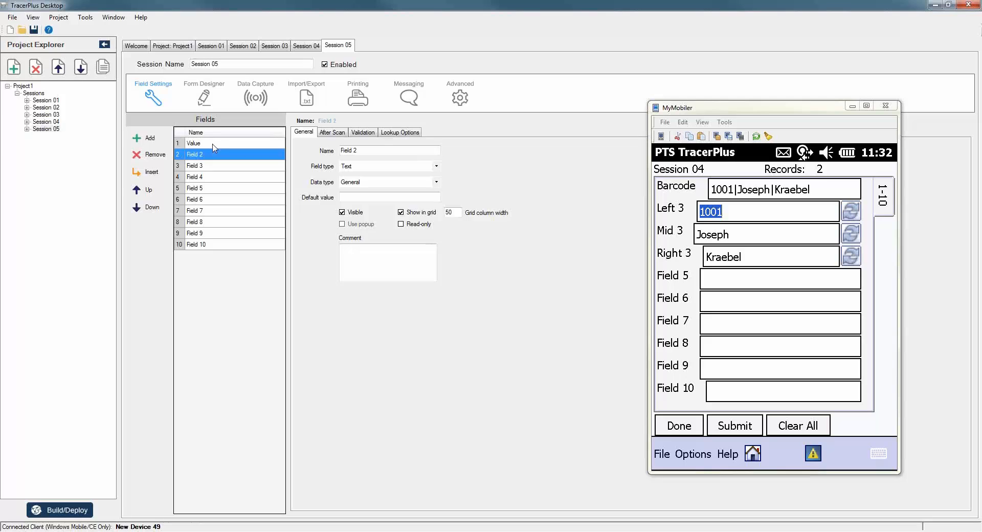
{"action": "type", "text": "Scan Field"}
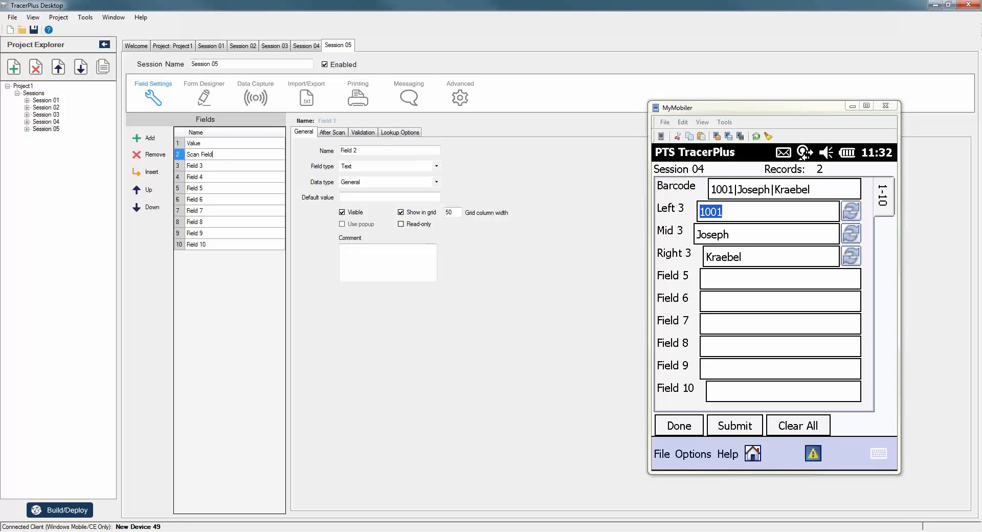
{"action": "key", "text": "Return"}
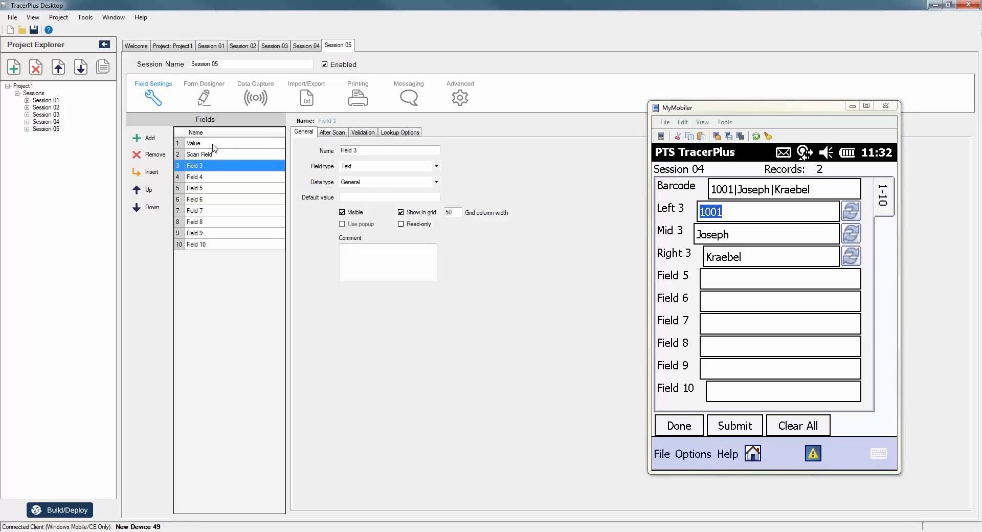
{"action": "type", "text": "Left"}
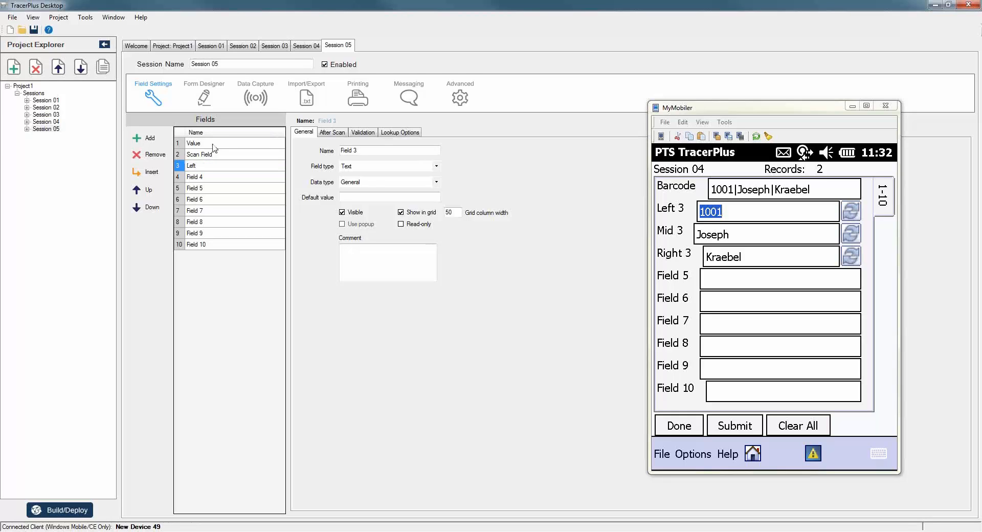
{"action": "type", "text": " Parse"}
{"action": "key", "text": "Return"}
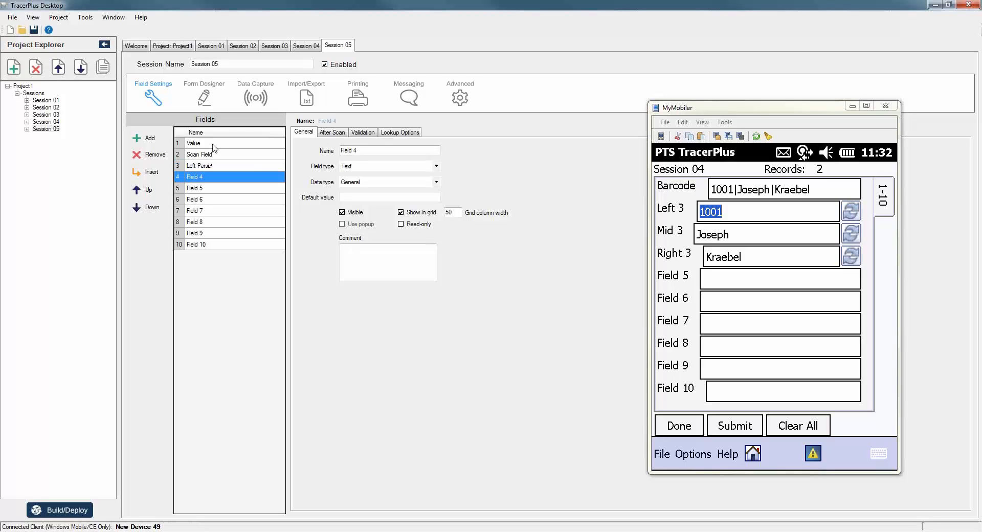
{"action": "left_click", "coordinate": [213, 144]}
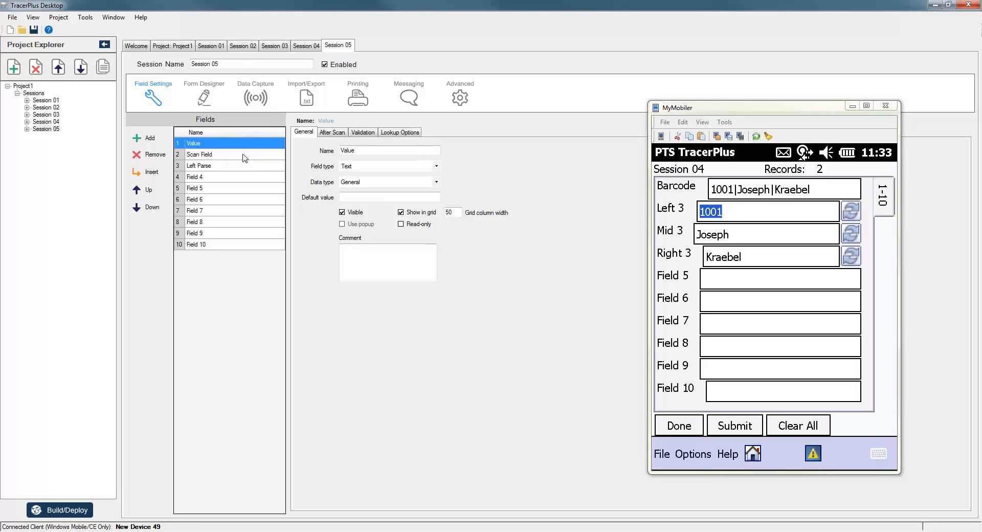
Change Session 05's Left Parse field type to Calculated.
{"action": "left_click", "coordinate": [236, 167]}
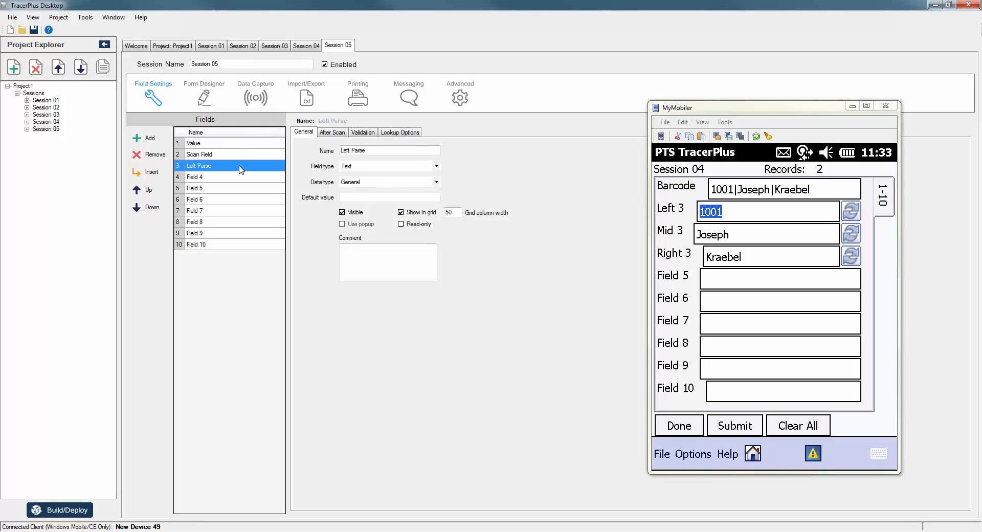
{"action": "left_click", "coordinate": [360, 166]}
{"action": "left_click", "coordinate": [360, 215]}
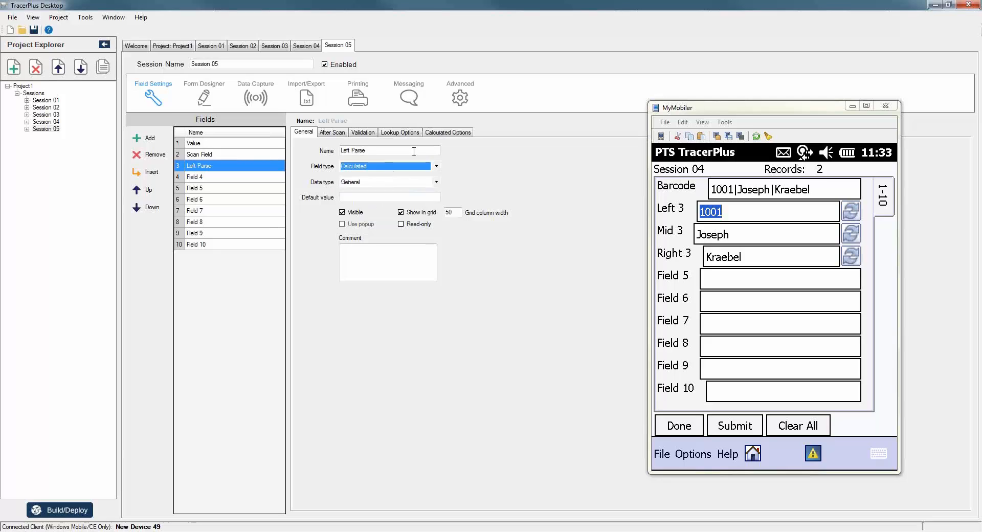
Set Left Parse's calculation to LEFT of Scan Field, stopping at the CHAR held in Value.
{"action": "left_click", "coordinate": [446, 133]}
{"action": "left_click", "coordinate": [358, 158]}
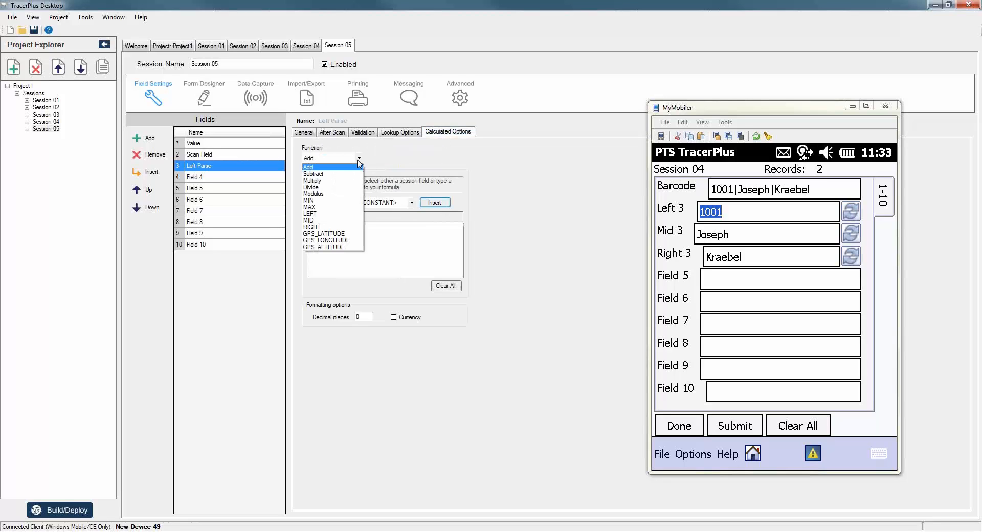
{"action": "left_click", "coordinate": [318, 213]}
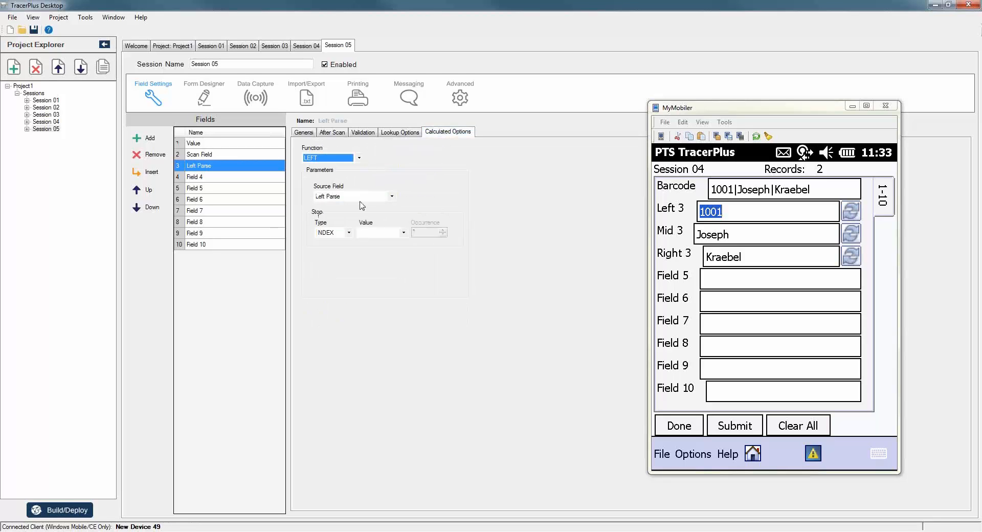
{"action": "left_click", "coordinate": [392, 198]}
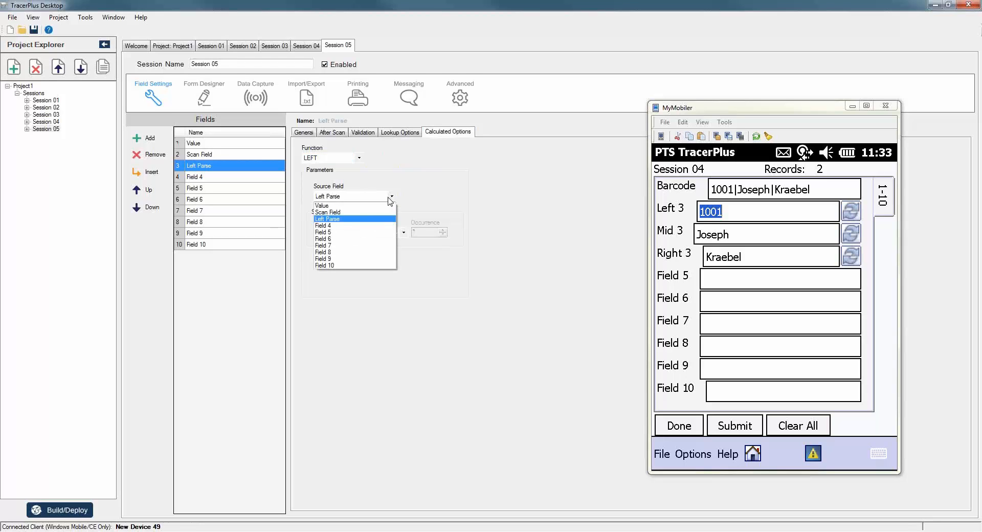
{"action": "left_click", "coordinate": [332, 211]}
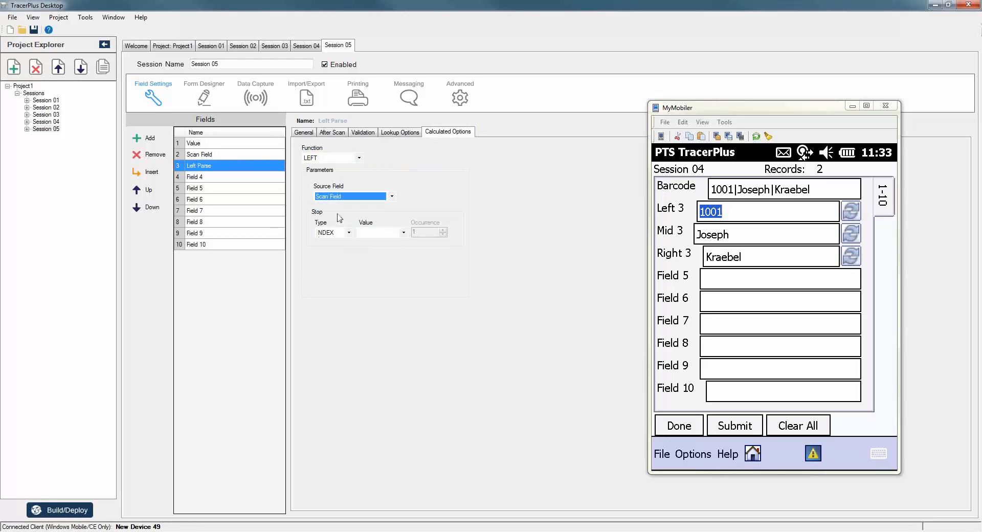
{"action": "left_click", "coordinate": [348, 232]}
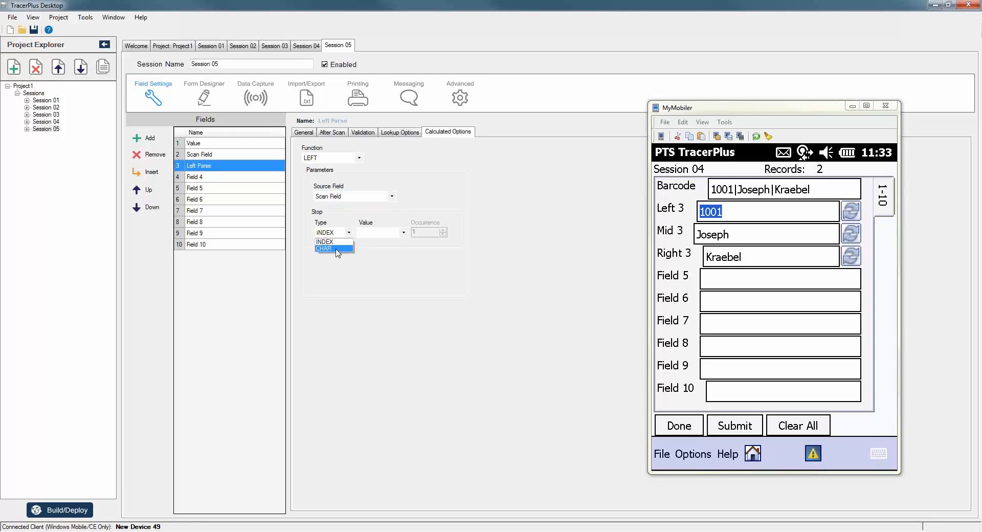
{"action": "left_click", "coordinate": [337, 249]}
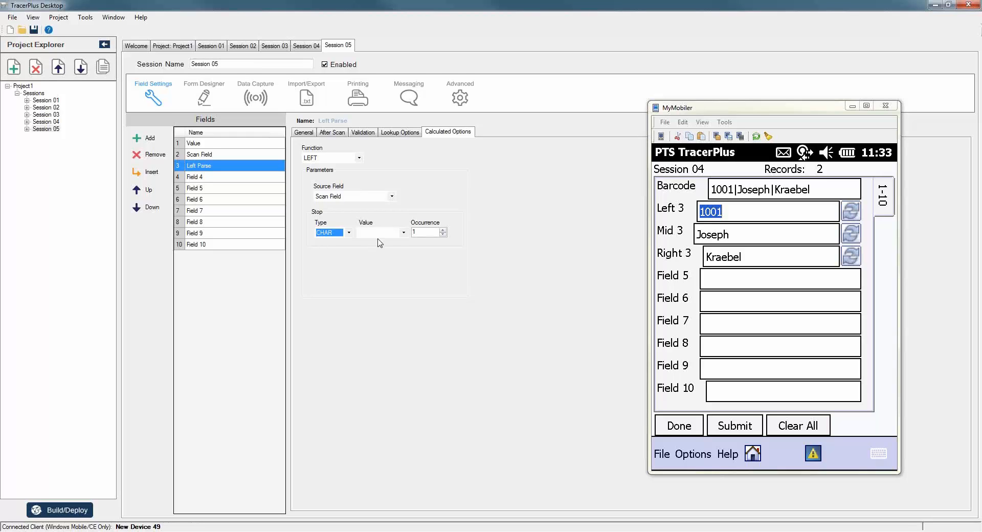
{"action": "left_click", "coordinate": [403, 233]}
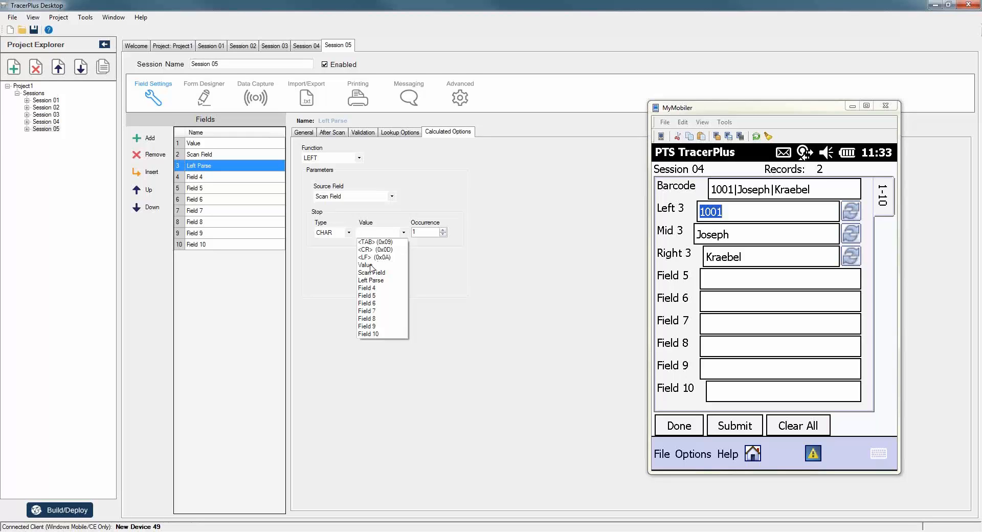
{"action": "left_click", "coordinate": [370, 264]}
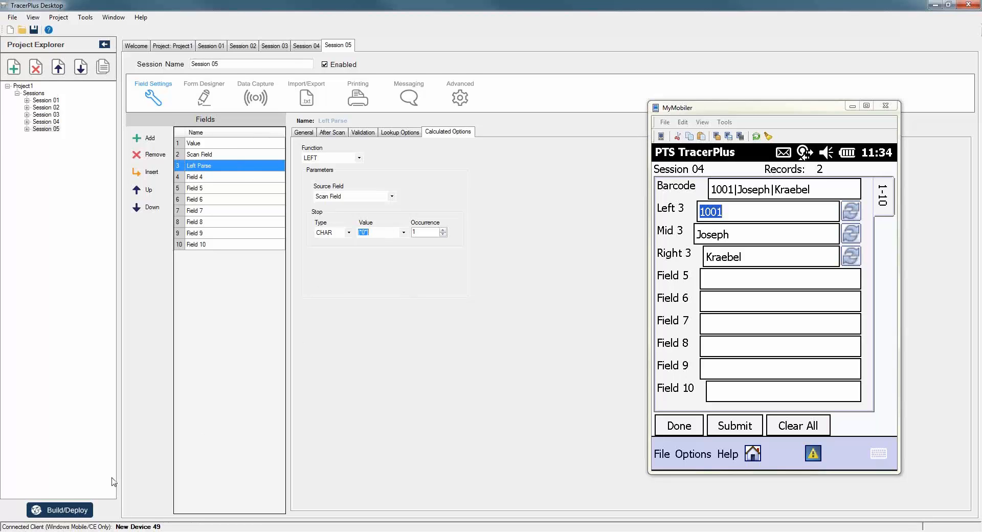
Deploy the updated project and open Session 05 on the device.
{"action": "left_click", "coordinate": [59, 510]}
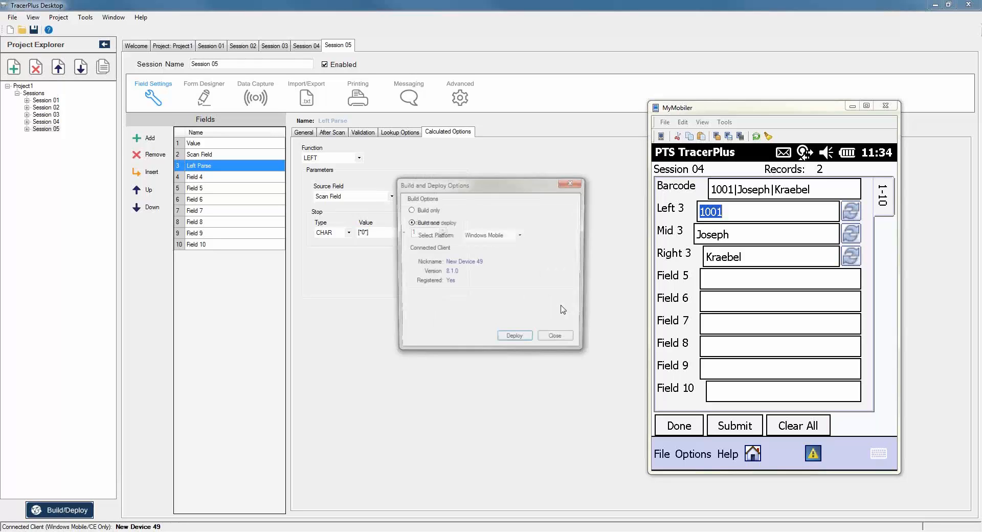
{"action": "left_click", "coordinate": [515, 338]}
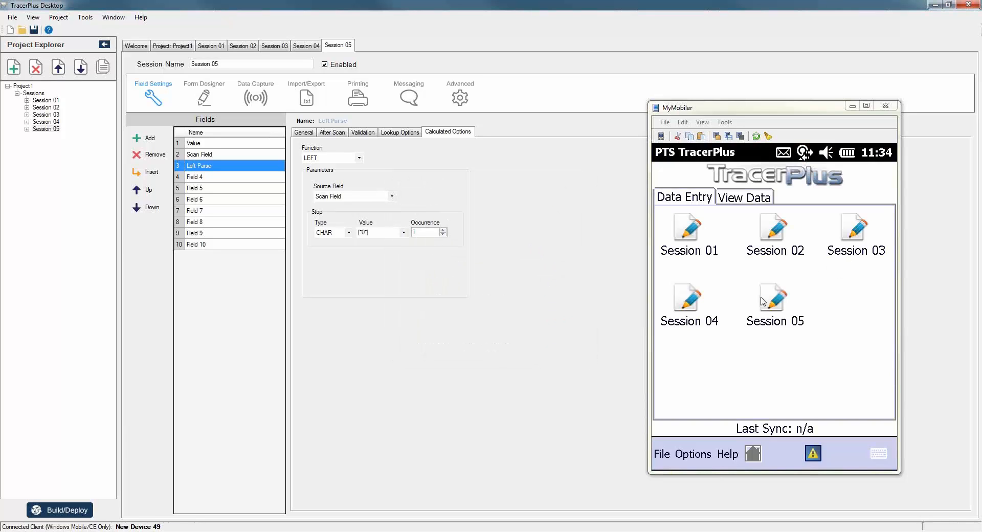
{"action": "left_click", "coordinate": [777, 300]}
{"action": "left_click", "coordinate": [777, 301]}
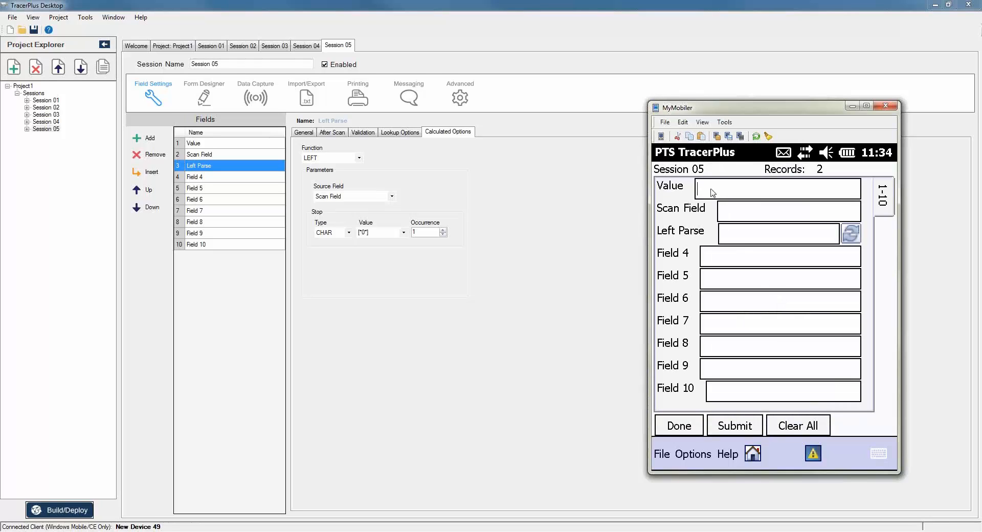
Enter Value A and Scan Field 123A456B789C111 so Left Parse shows 123.
{"action": "type", "text": "A"}
{"action": "key", "text": "Return"}
{"action": "type", "text": "123A456B"}
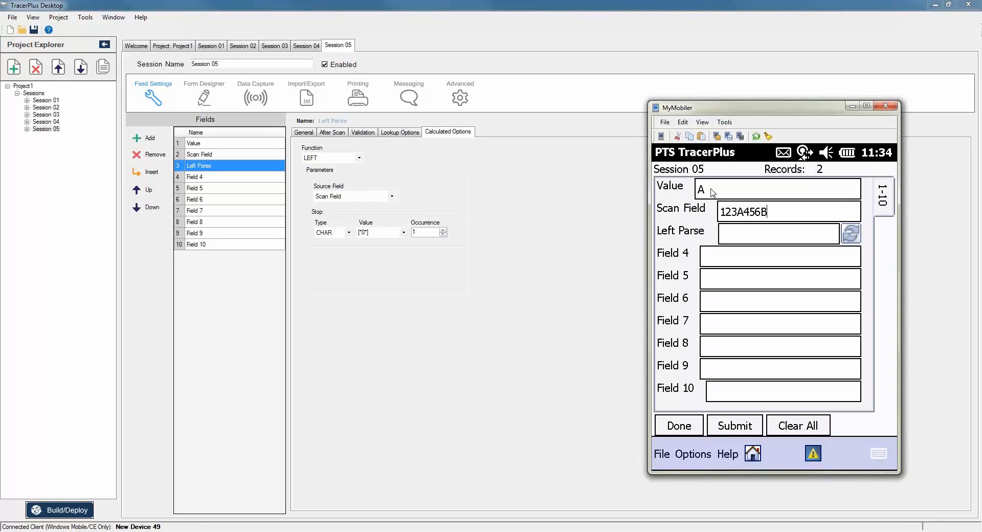
{"action": "type", "text": "789C111"}
{"action": "key", "text": "Return"}
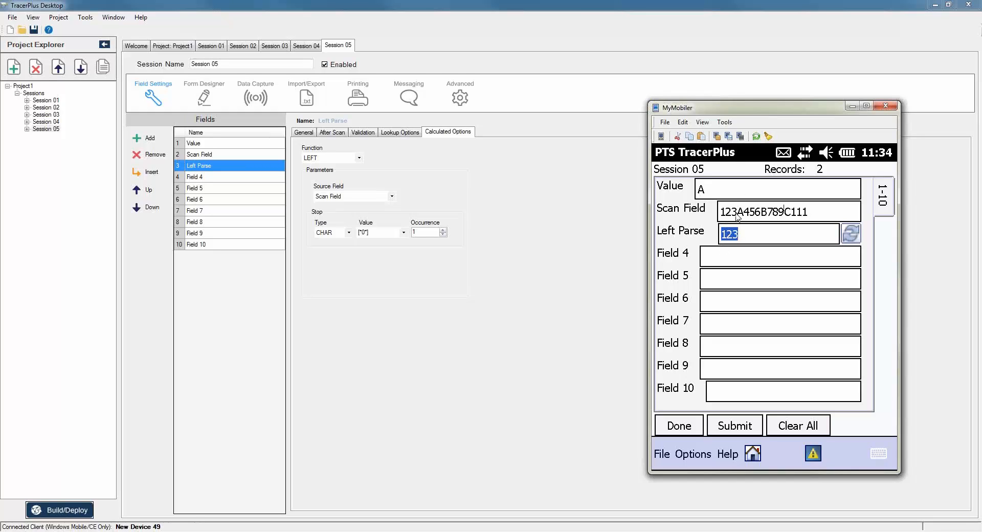
Change Value to B, then C, giving Left Parse 123A456 and then 123A456B789.
{"action": "left_click", "coordinate": [712, 192]}
{"action": "double_click", "coordinate": [693, 195]}
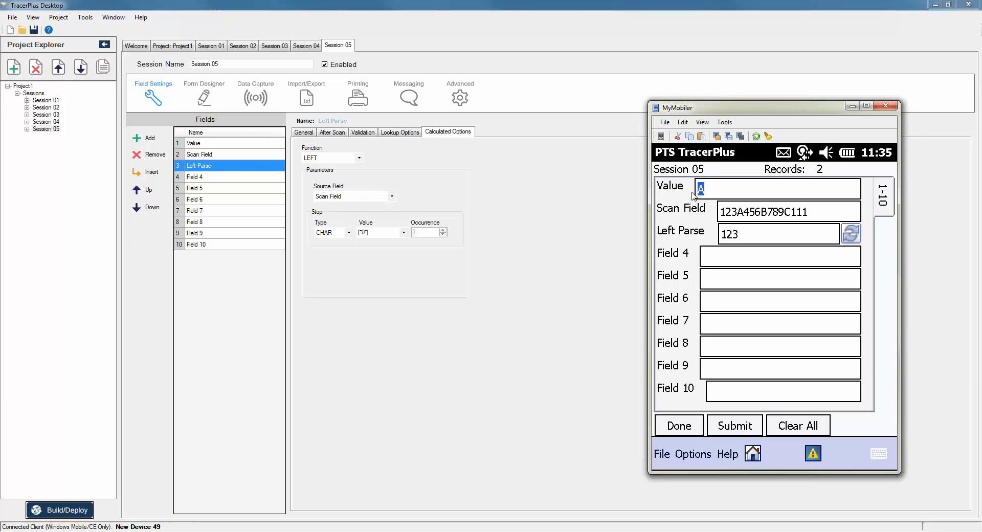
{"action": "type", "text": "B"}
{"action": "key", "text": "Return"}
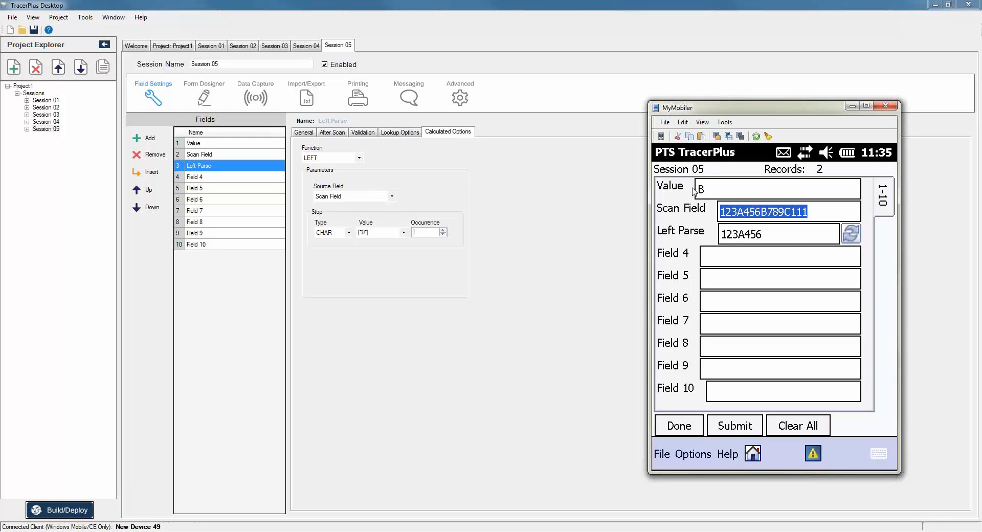
{"action": "left_click", "coordinate": [712, 193]}
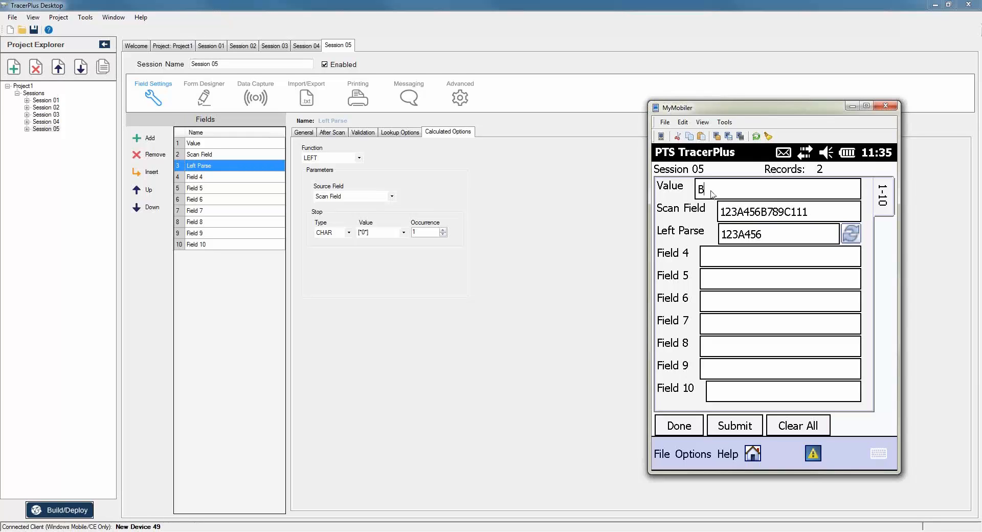
{"action": "key", "text": "BackSpace"}
{"action": "type", "text": "C"}
{"action": "key", "text": "Tab"}
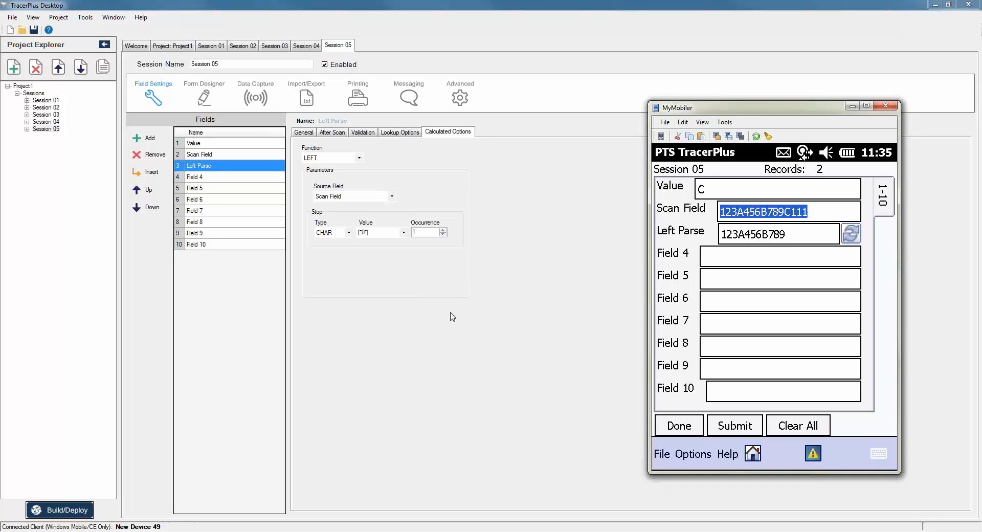
Close the form without saving the test record and show the Welcome page.
{"action": "left_click", "coordinate": [671, 430]}
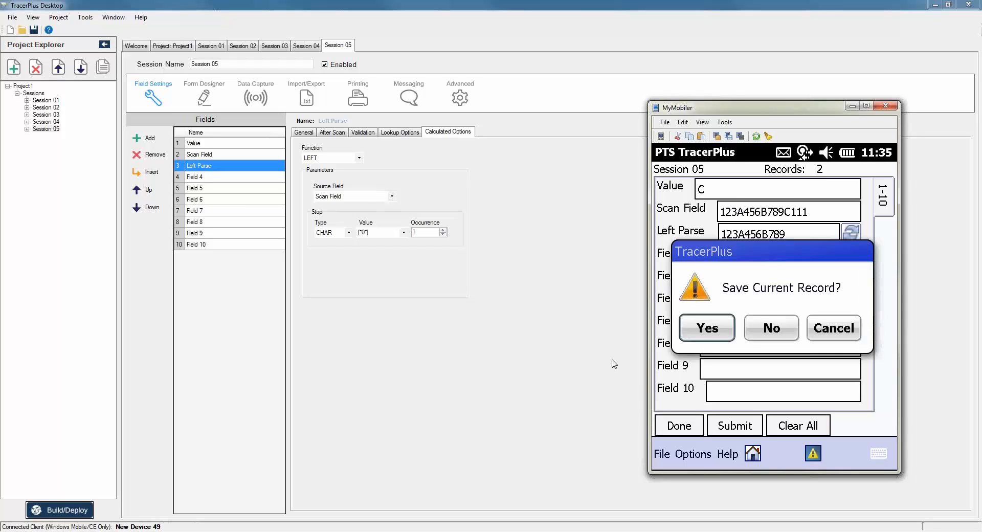
{"action": "left_click", "coordinate": [763, 330]}
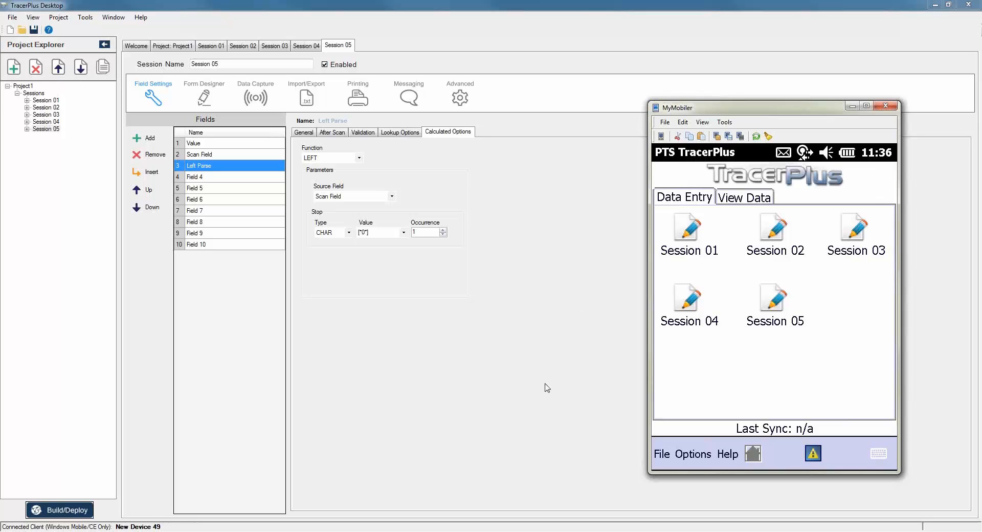
{"action": "left_click", "coordinate": [136, 46]}
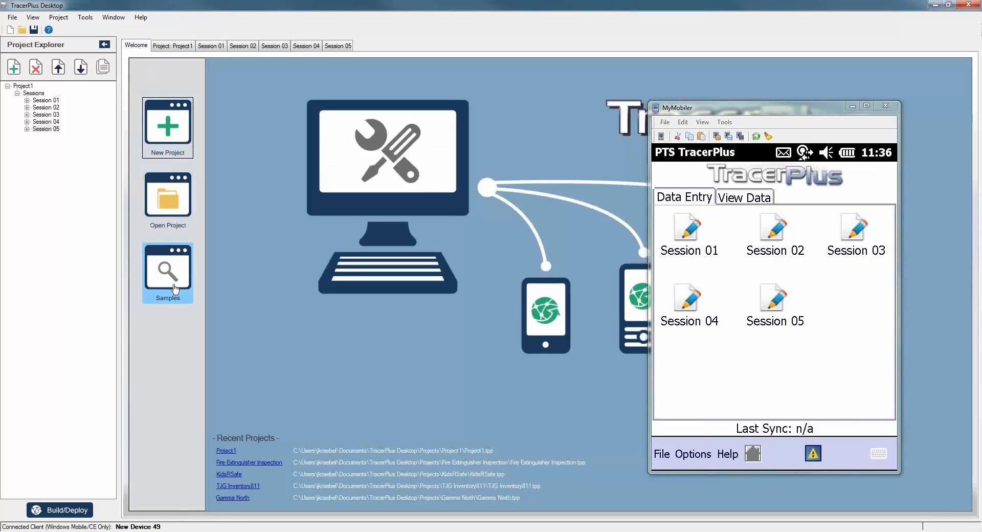
Import the Inventory Control 'Inventory Issue and Receive' sample as InventoryManageV6, overwriting the existing copy.
{"action": "left_click", "coordinate": [851, 106]}
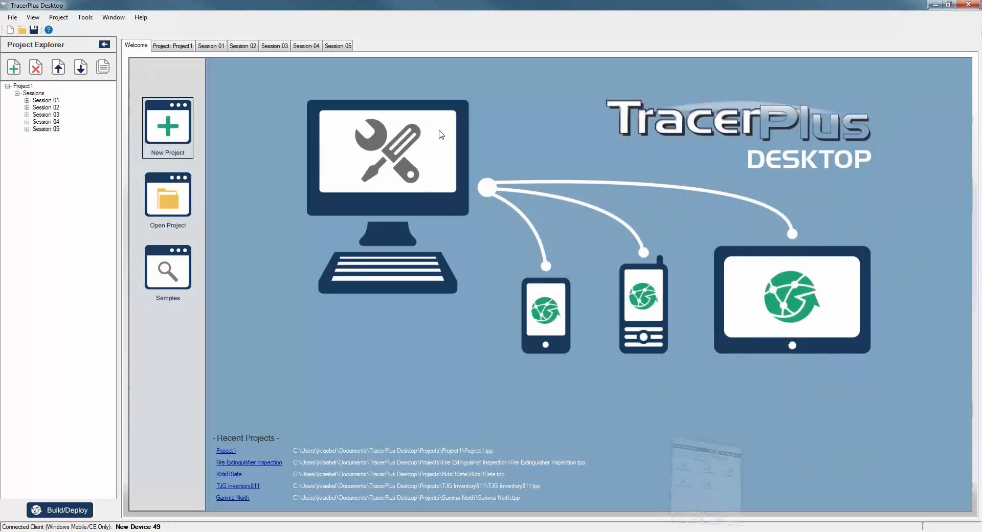
{"action": "left_click", "coordinate": [175, 275]}
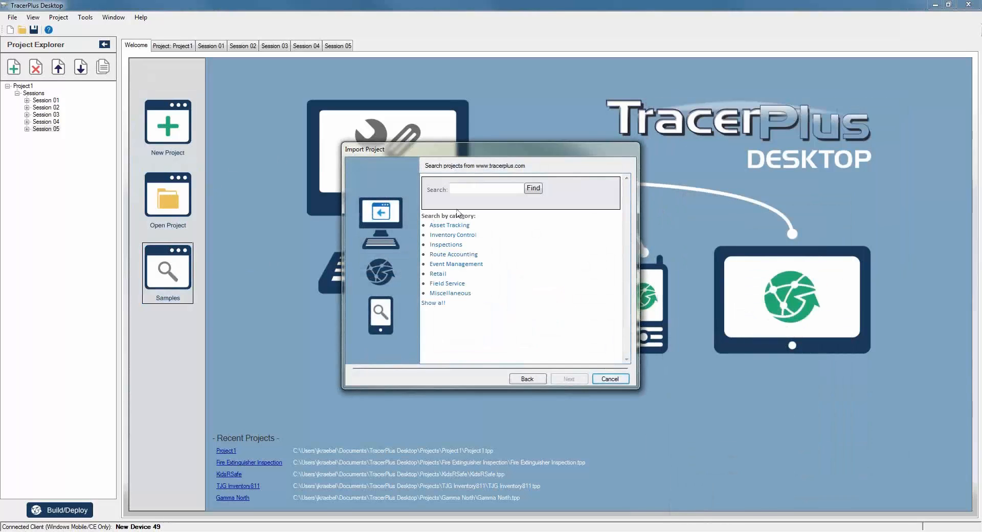
{"action": "left_click", "coordinate": [456, 235]}
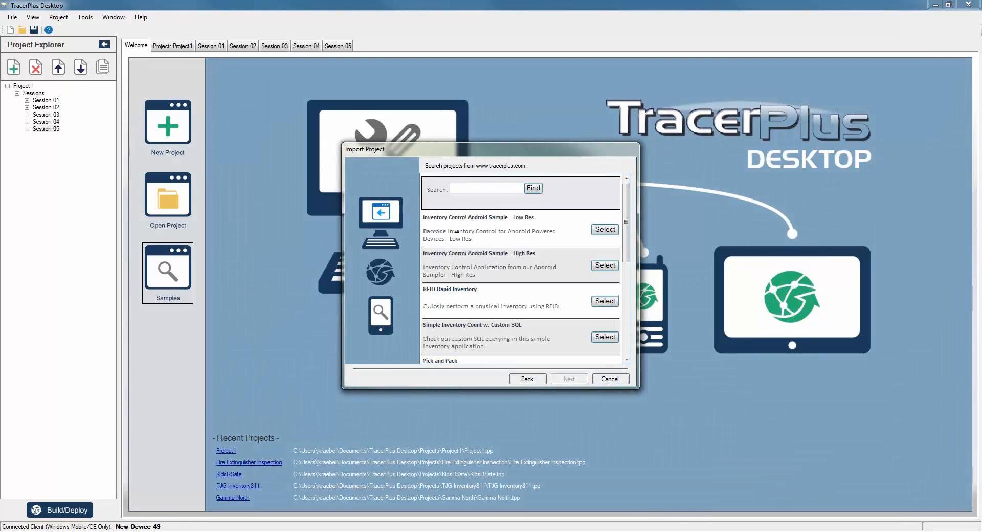
{"action": "scroll", "coordinate": [471, 263], "scroll_direction": "down", "scroll_amount": 3}
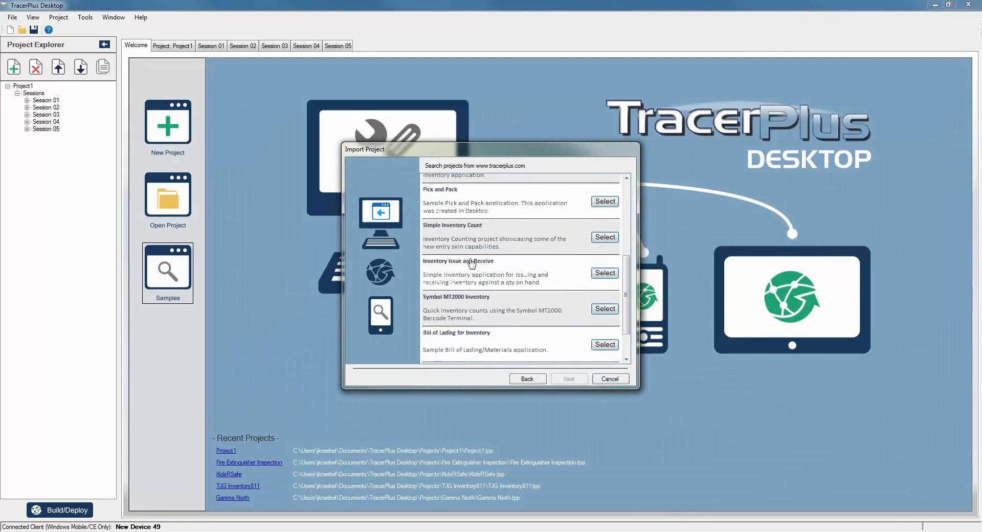
{"action": "left_click", "coordinate": [602, 275]}
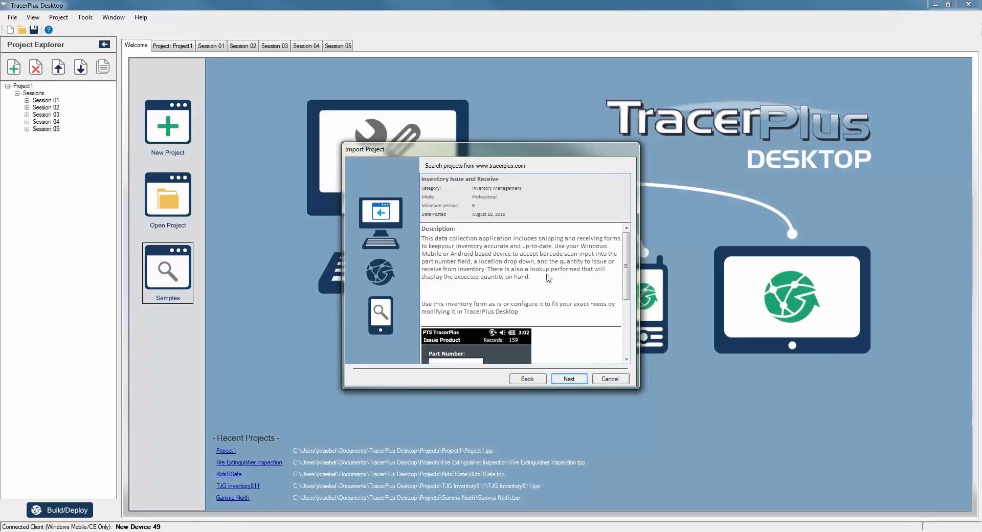
{"action": "scroll", "coordinate": [548, 278], "scroll_direction": "down", "scroll_amount": 2}
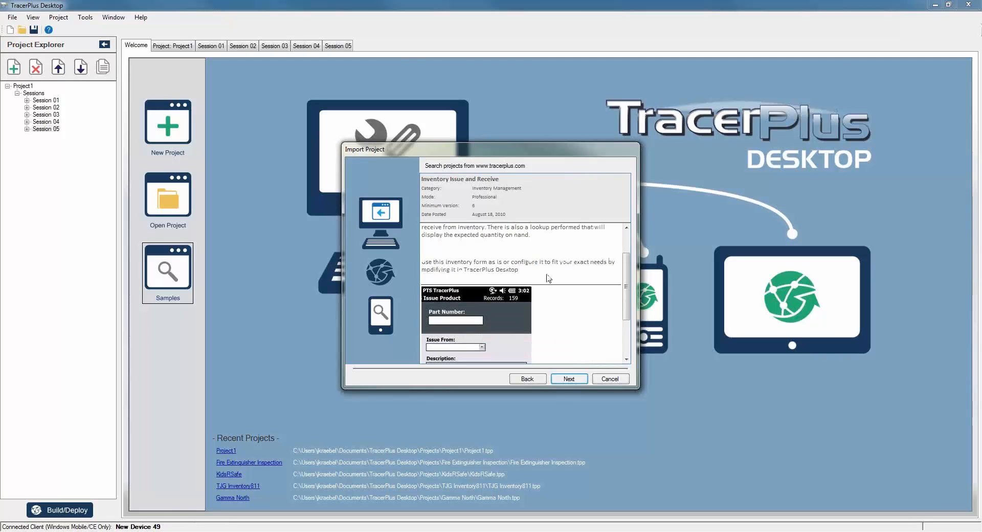
{"action": "scroll", "coordinate": [548, 278], "scroll_direction": "down", "scroll_amount": 3}
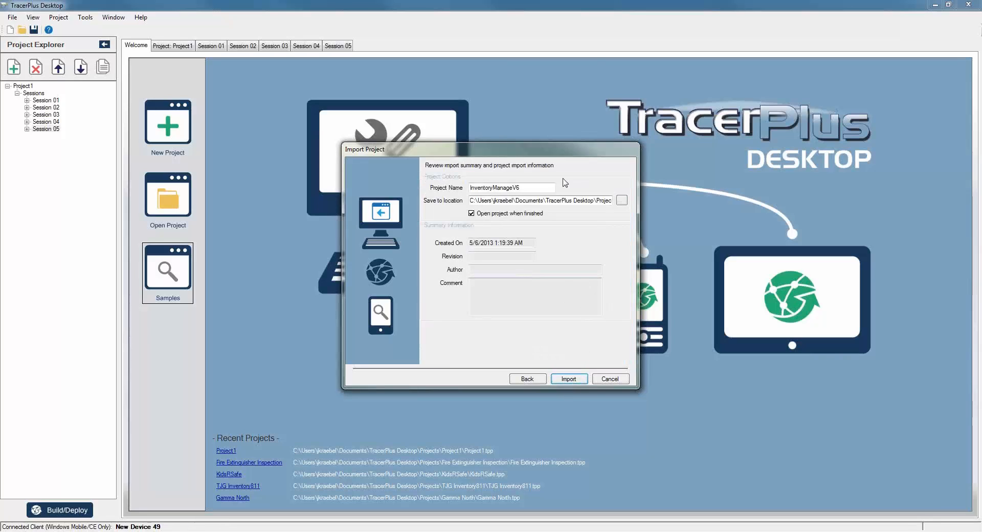
{"action": "left_click_drag", "start_coordinate": [562, 201], "coordinate": [655, 279]}
{"action": "left_click", "coordinate": [574, 379]}
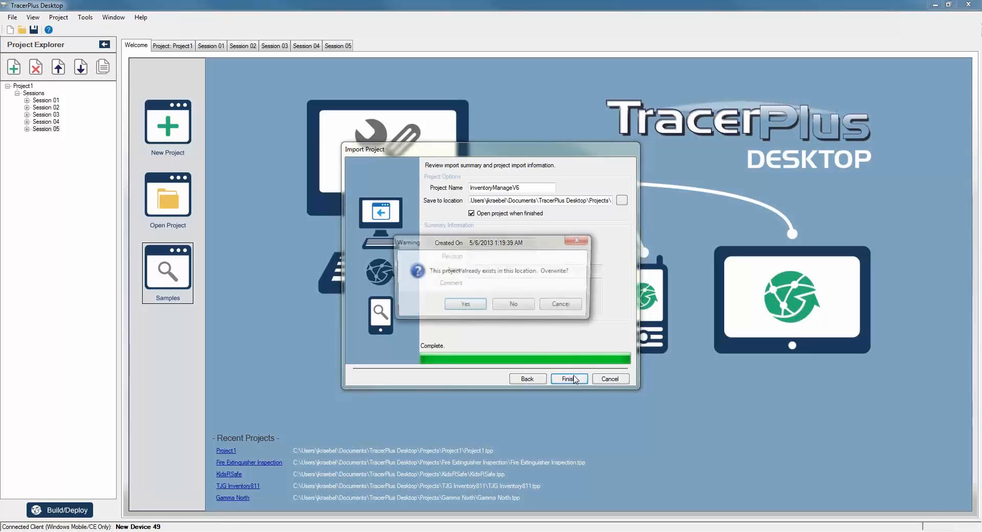
{"action": "left_click", "coordinate": [483, 306]}
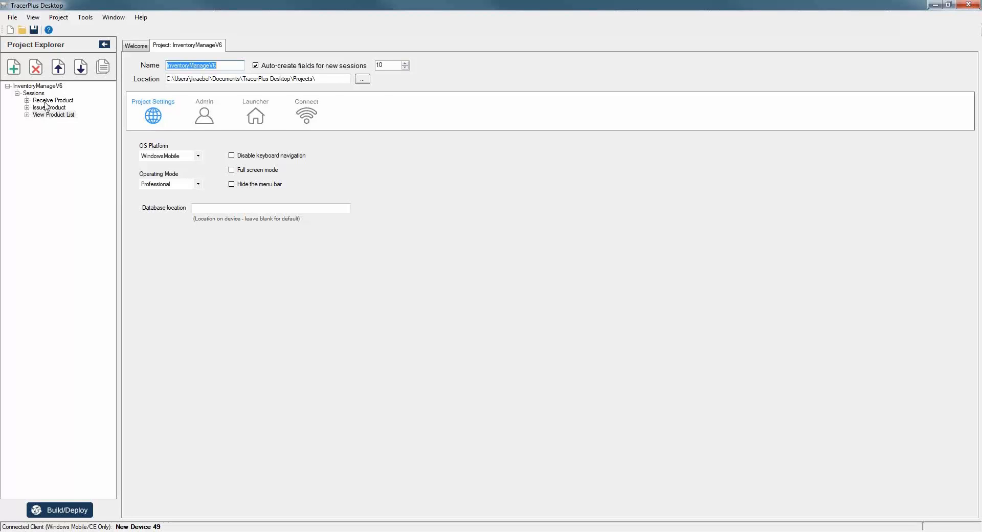
Review the Receive Product, Issue Product and View Product List forms, then deploy to New Device 49.
{"action": "left_click", "coordinate": [49, 101]}
{"action": "left_click", "coordinate": [203, 98]}
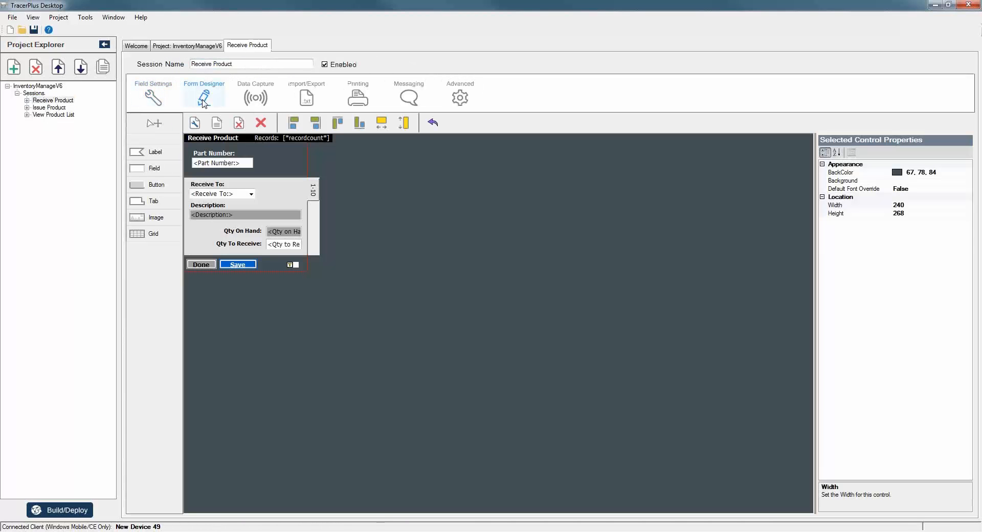
{"action": "left_click", "coordinate": [47, 107]}
{"action": "left_click", "coordinate": [189, 101]}
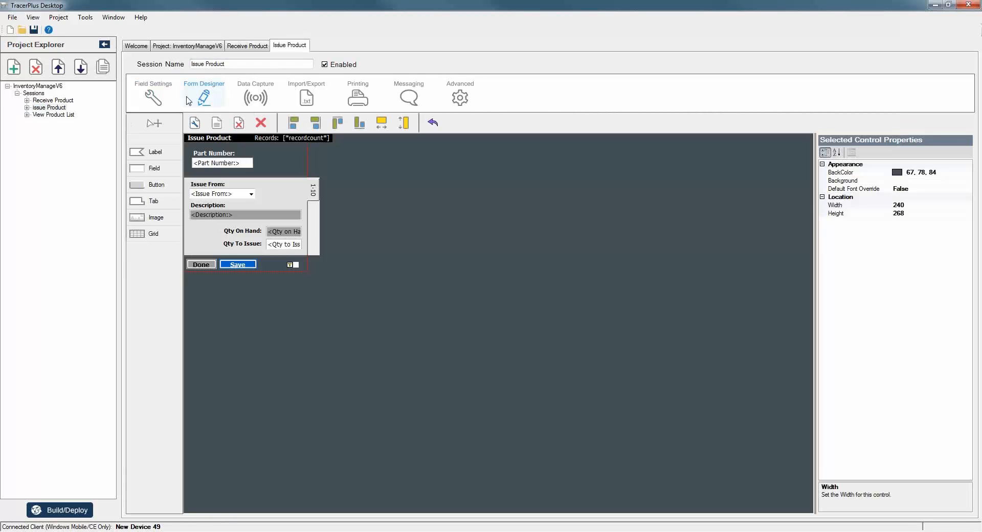
{"action": "left_click", "coordinate": [54, 115]}
{"action": "left_click", "coordinate": [203, 100]}
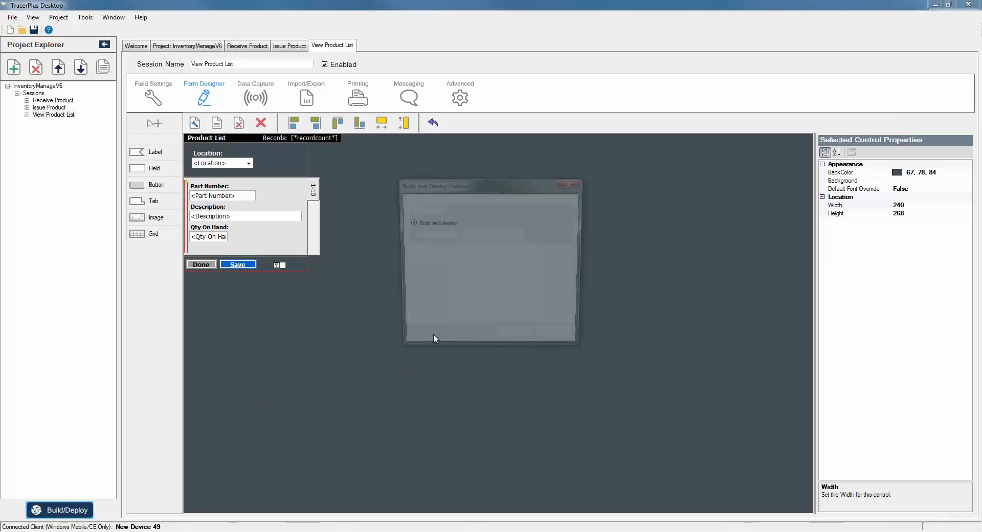
{"action": "left_click", "coordinate": [515, 340]}
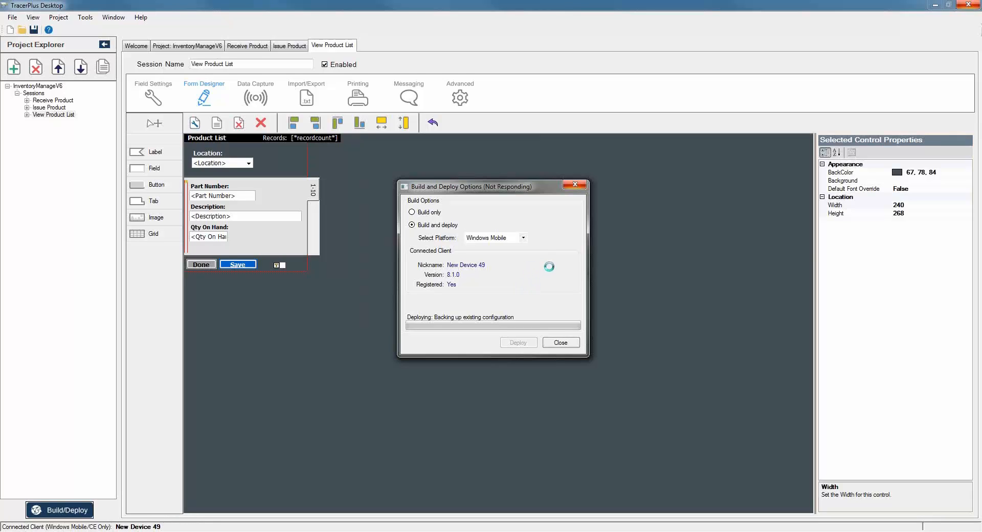
{"action": "left_click", "coordinate": [561, 337]}
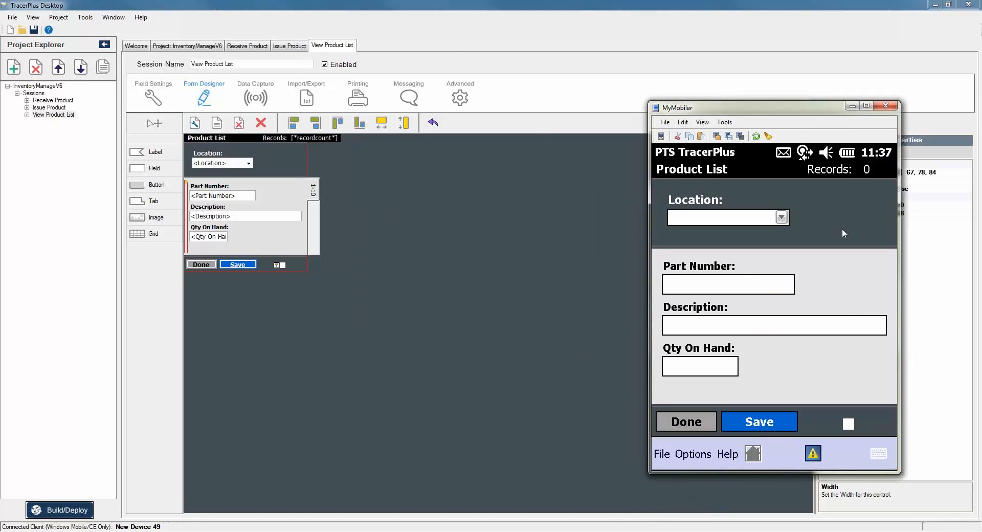
Record part 123123 Mens Polo, quantity 10, in Stockroom 1.
{"action": "left_click", "coordinate": [783, 217]}
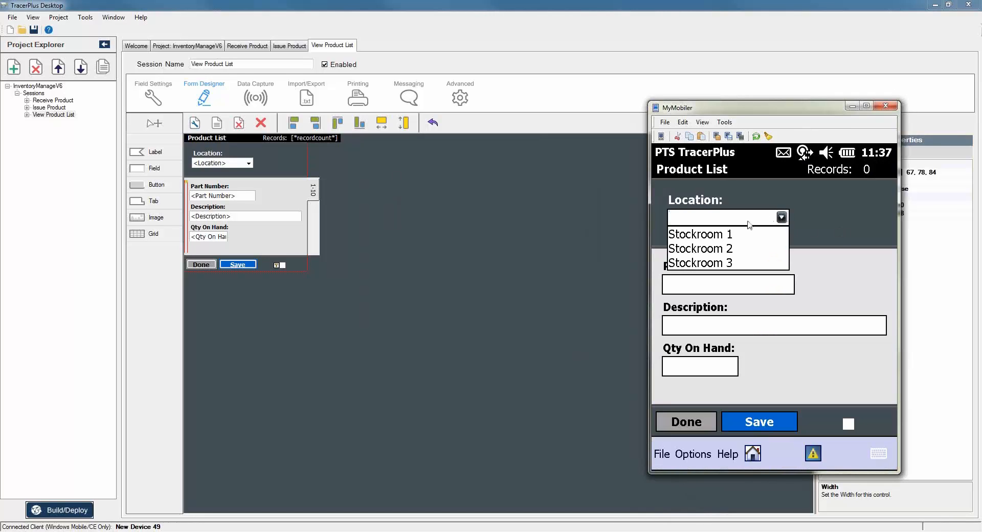
{"action": "left_click", "coordinate": [723, 235]}
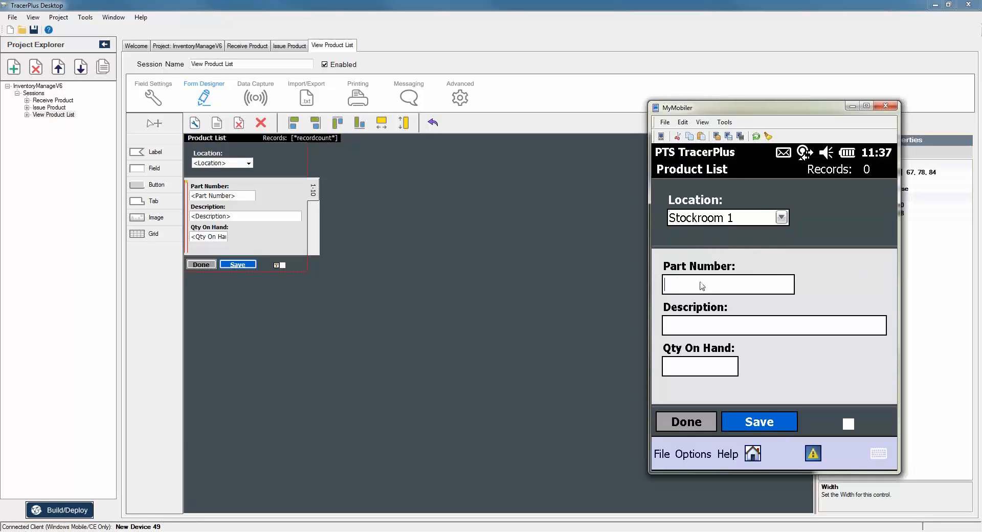
{"action": "type", "text": "123123"}
{"action": "key", "text": "Tab"}
{"action": "type", "text": "Men"}
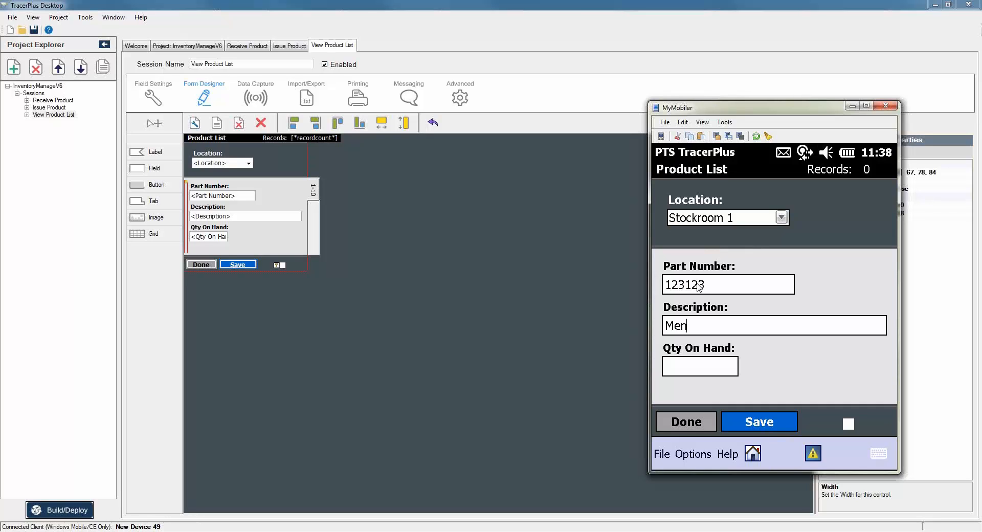
{"action": "type", "text": "s Polo"}
{"action": "key", "text": "Tab"}
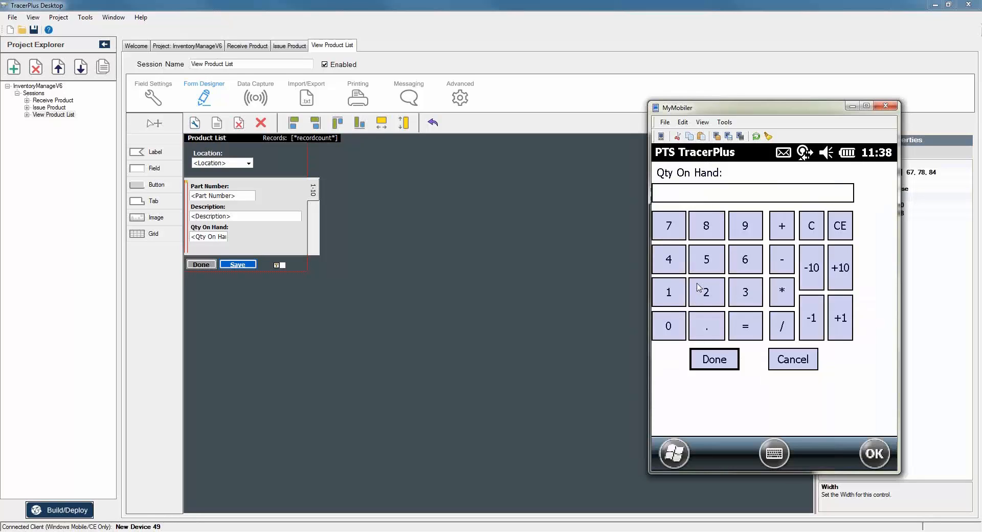
{"action": "left_click", "coordinate": [669, 298]}
{"action": "left_click", "coordinate": [676, 330]}
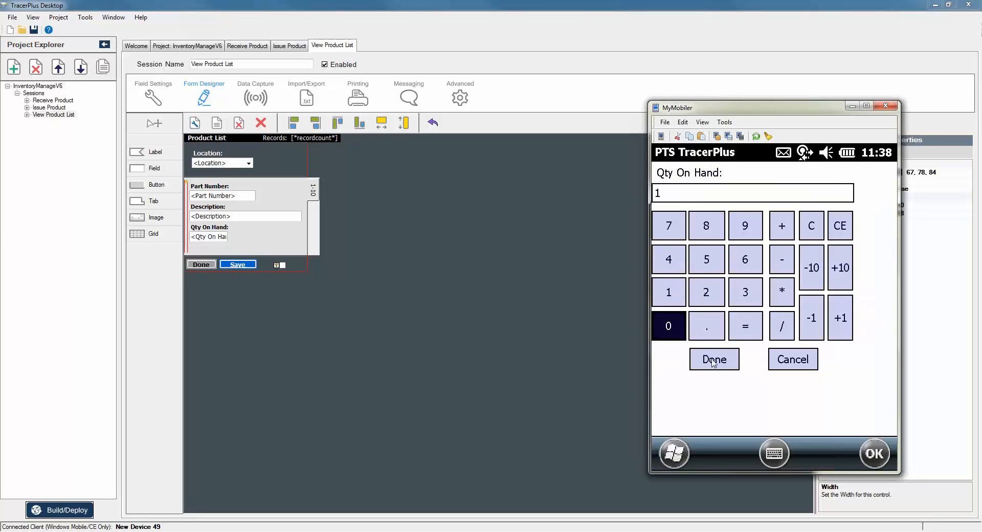
{"action": "left_click", "coordinate": [713, 360]}
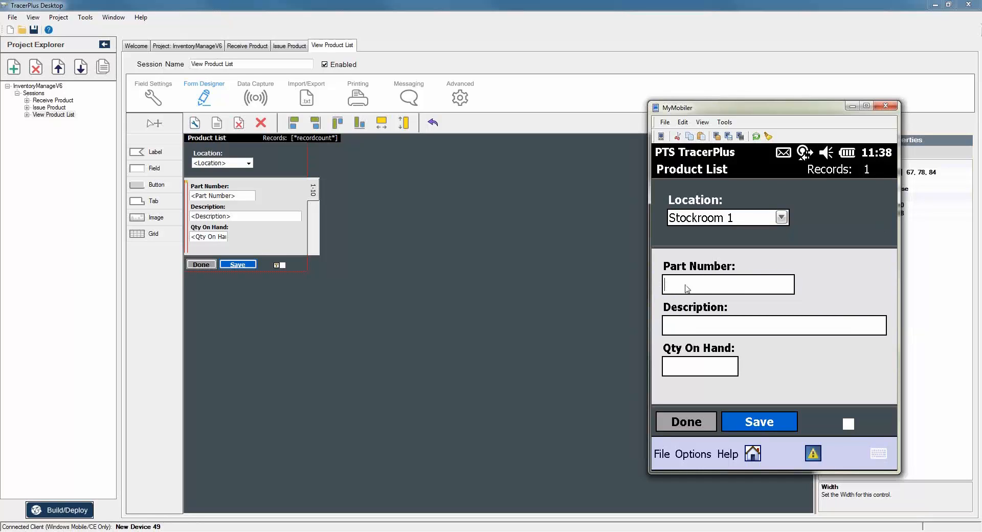
Record part 124124 Womens Slacks, quantity 15, in Stockroom 1.
{"action": "type", "text": "124124"}
{"action": "type", "text": "Wom"}
{"action": "type", "text": "ens"}
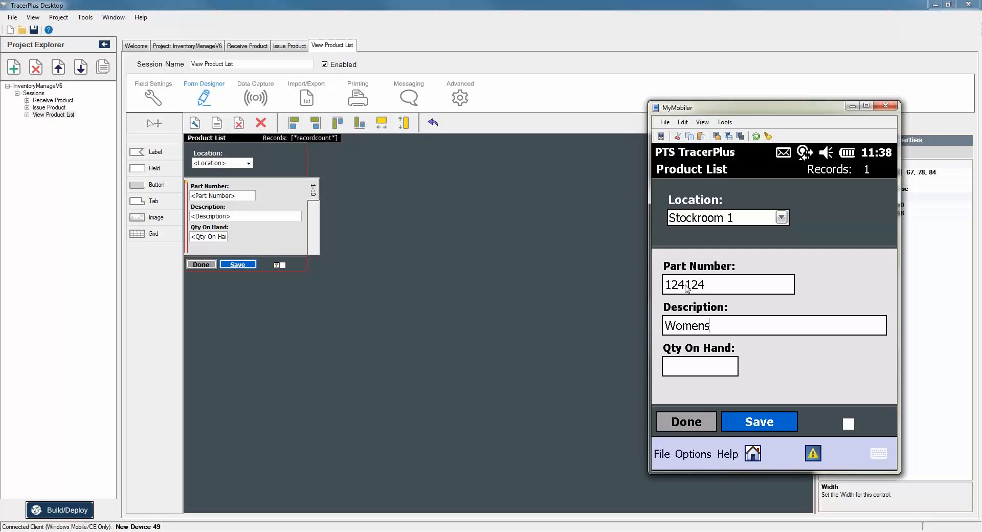
{"action": "type", "text": " Slacks"}
{"action": "key", "text": "Return"}
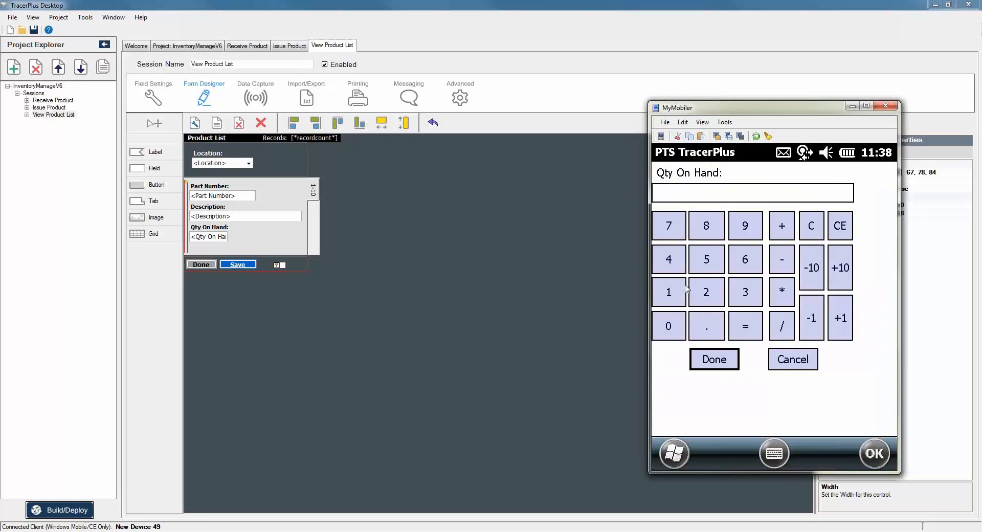
{"action": "left_click", "coordinate": [684, 291]}
{"action": "left_click", "coordinate": [706, 261]}
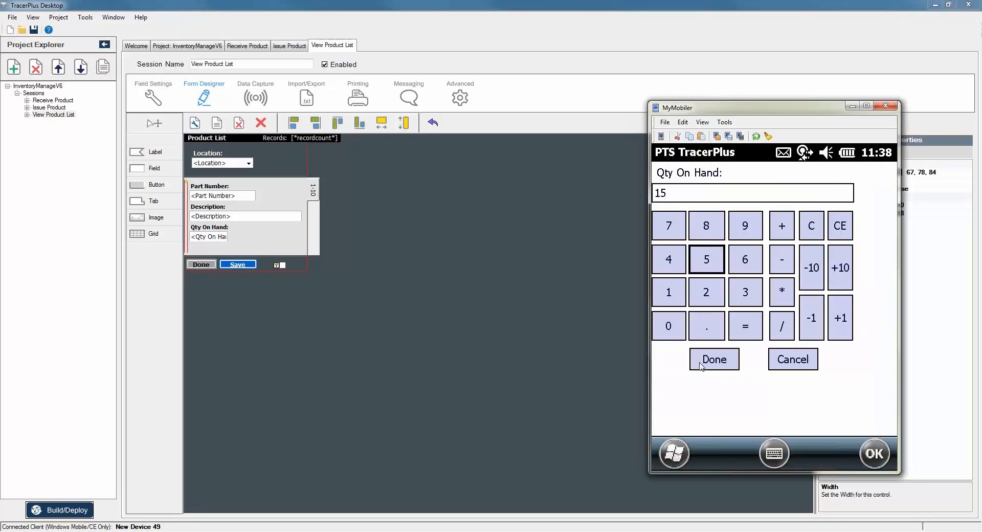
{"action": "left_click", "coordinate": [700, 364]}
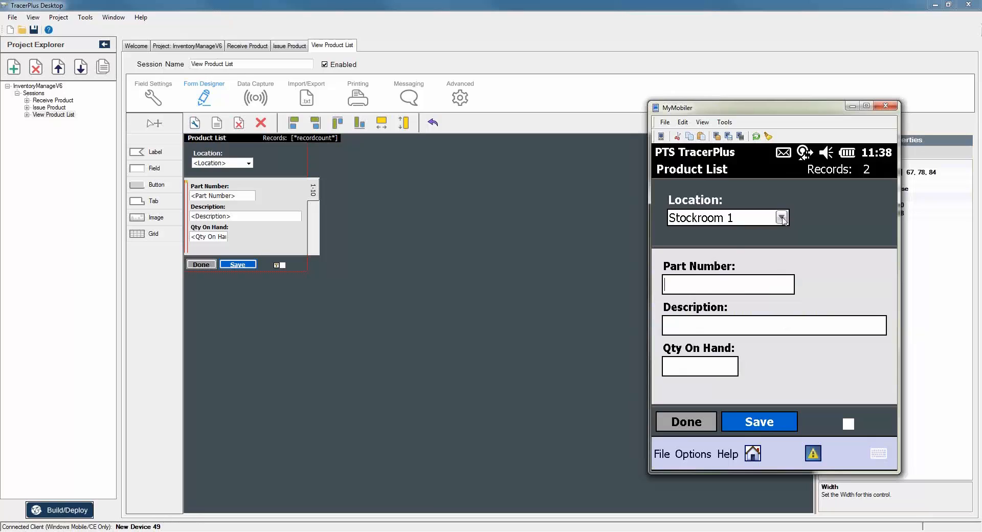
Record part 123123 Mens Polo, quantity 5, in Stockroom 2, then leave the form.
{"action": "left_click", "coordinate": [698, 252]}
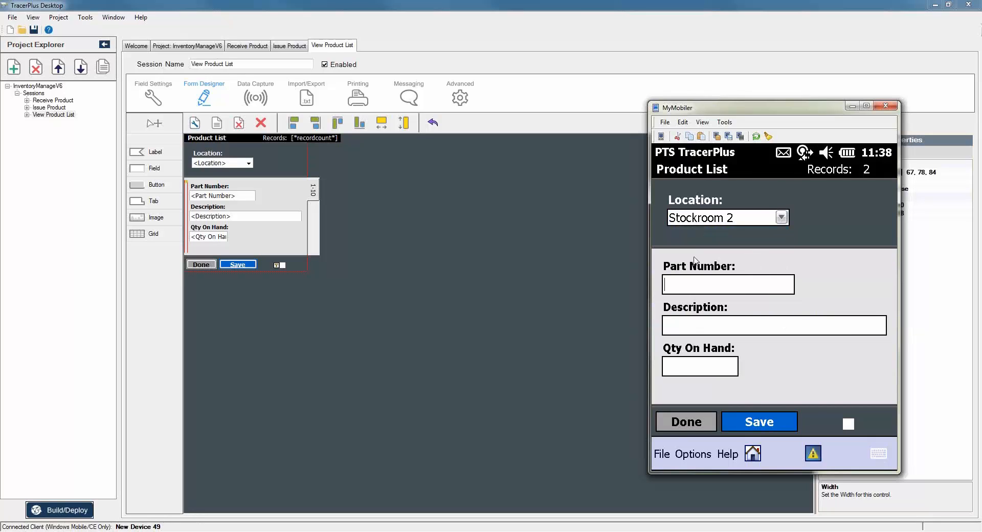
{"action": "left_click", "coordinate": [694, 284]}
{"action": "type", "text": "123123"}
{"action": "key", "text": "Return"}
{"action": "type", "text": "Mens Polo"}
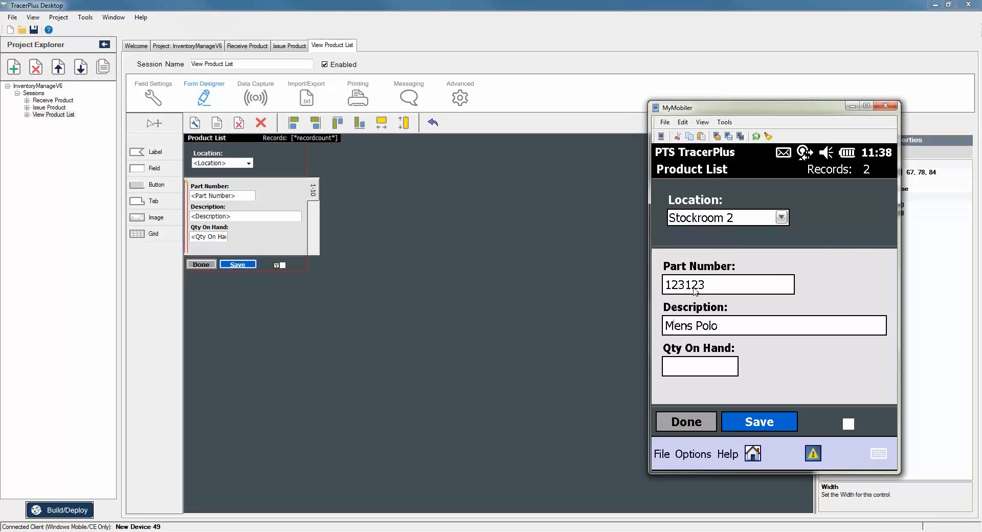
{"action": "key", "text": "Return"}
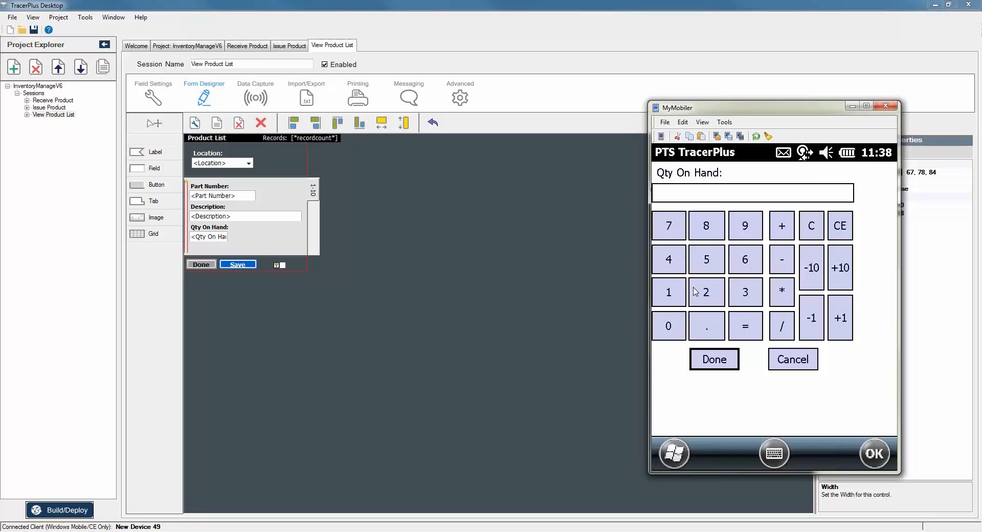
{"action": "left_click", "coordinate": [706, 260]}
{"action": "left_click", "coordinate": [708, 360]}
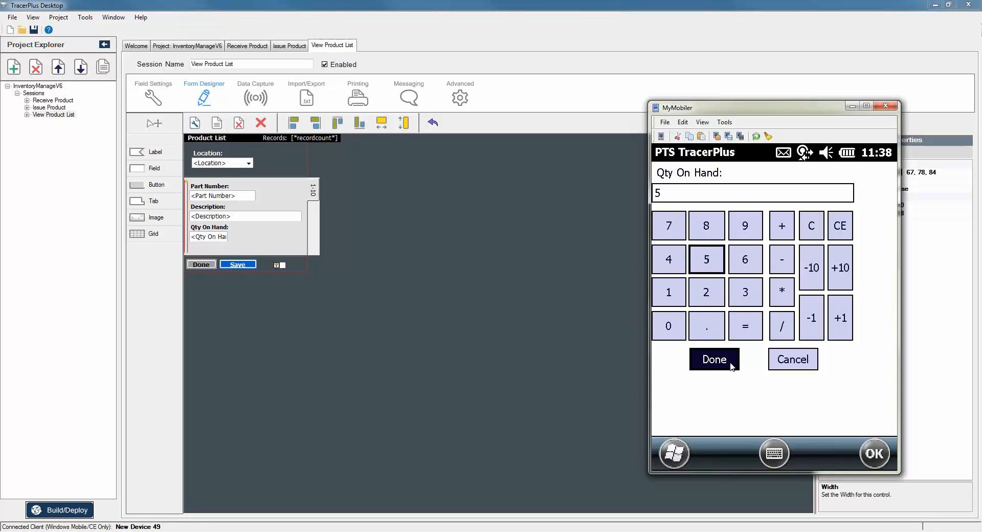
{"action": "left_click", "coordinate": [706, 429]}
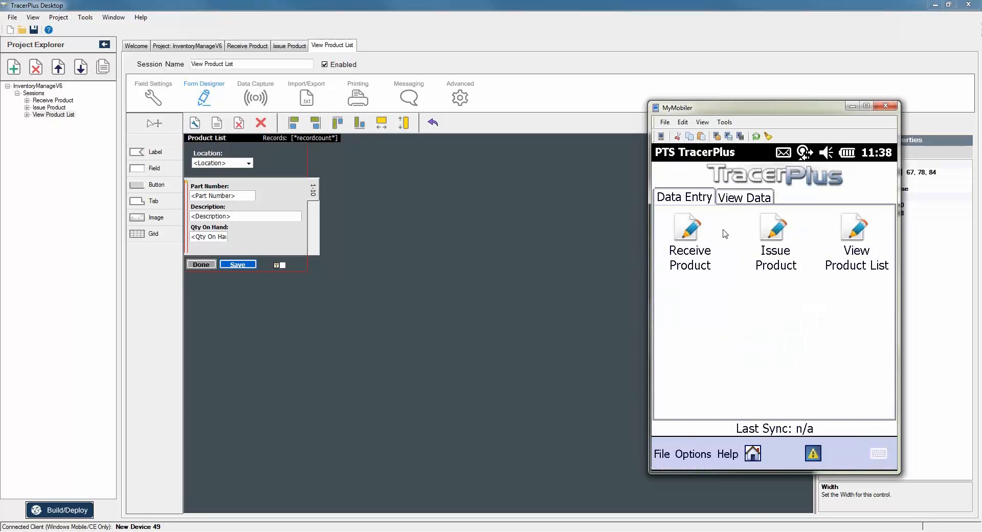
{"action": "left_click", "coordinate": [849, 236]}
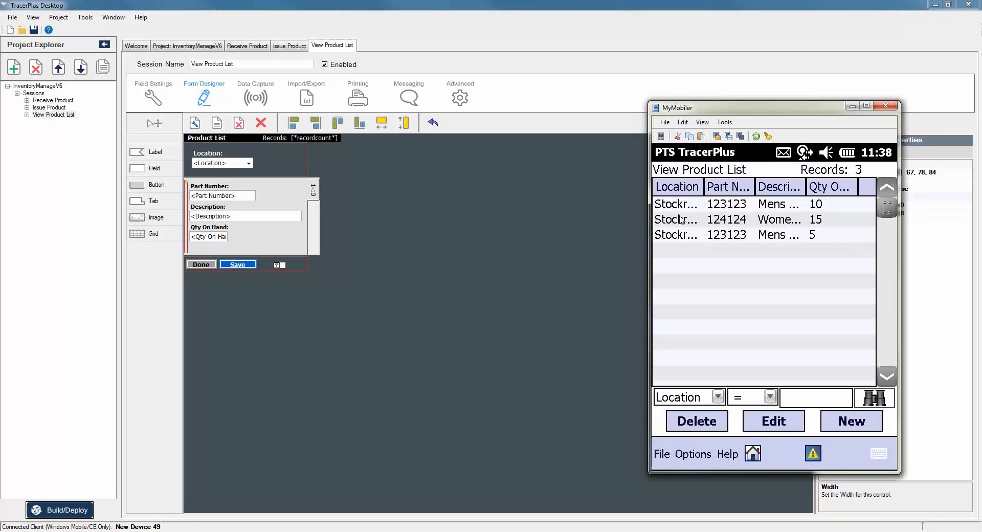
{"action": "left_click_drag", "start_coordinate": [703, 190], "coordinate": [726, 190]}
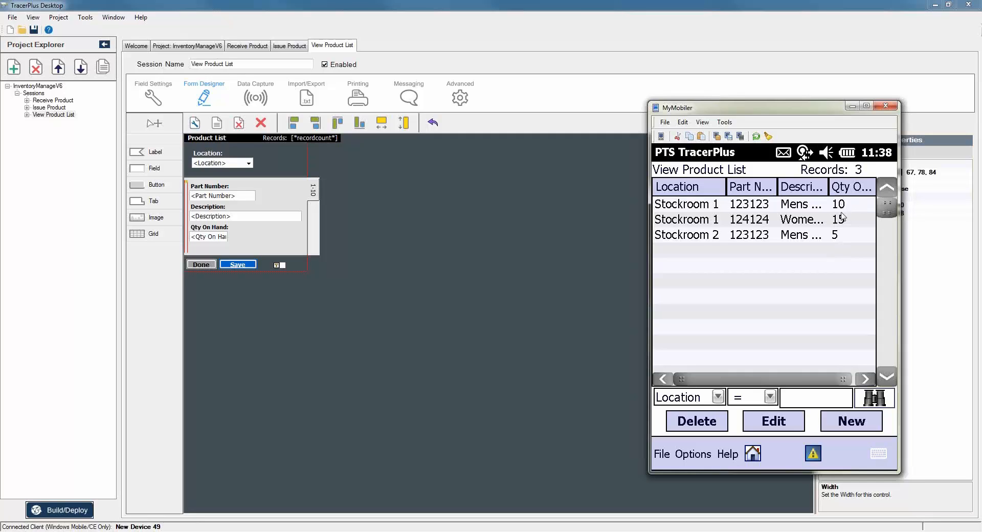
{"action": "left_click", "coordinate": [752, 453]}
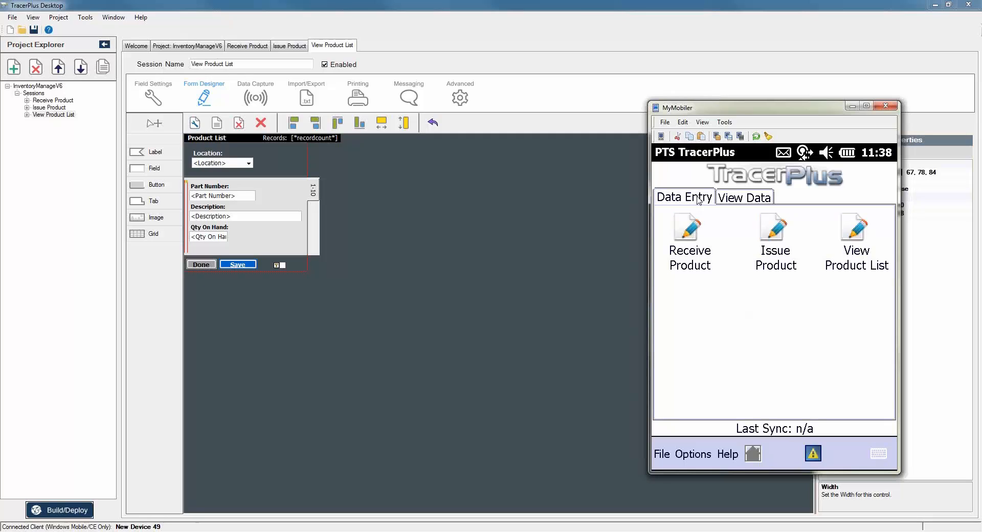
{"action": "left_click", "coordinate": [696, 199]}
Receive 25 Mens Polo into Stockroom 1.
{"action": "left_click", "coordinate": [688, 233]}
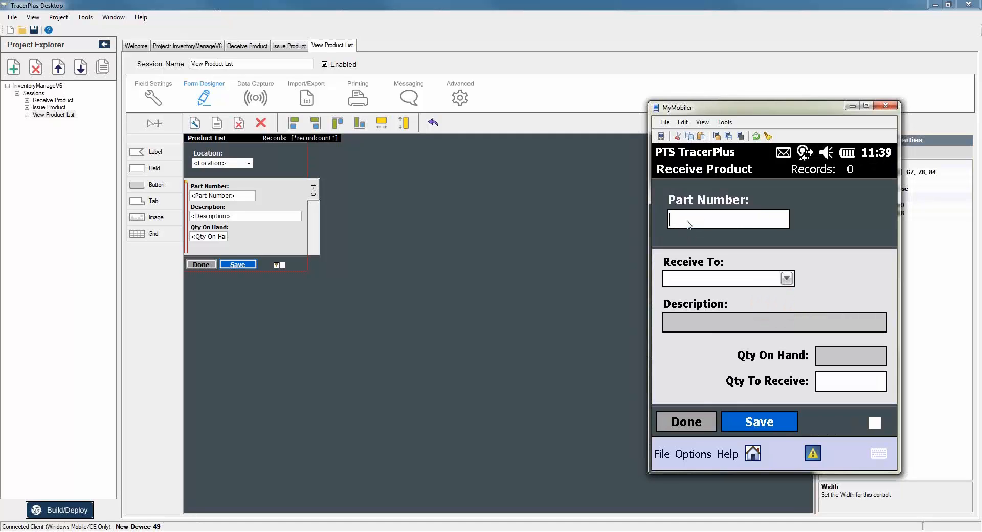
{"action": "type", "text": "123123"}
{"action": "key", "text": "Return"}
{"action": "left_click", "coordinate": [786, 278]}
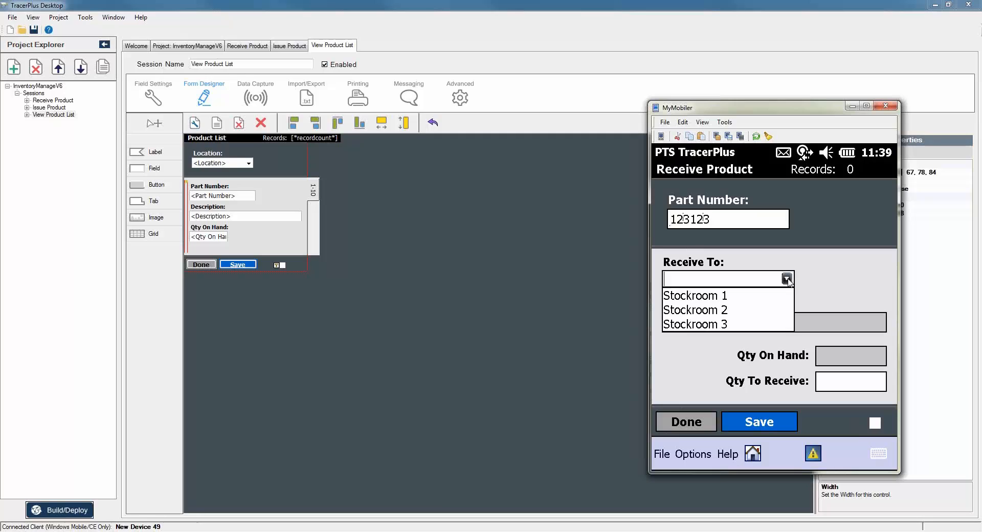
{"action": "left_click", "coordinate": [712, 296]}
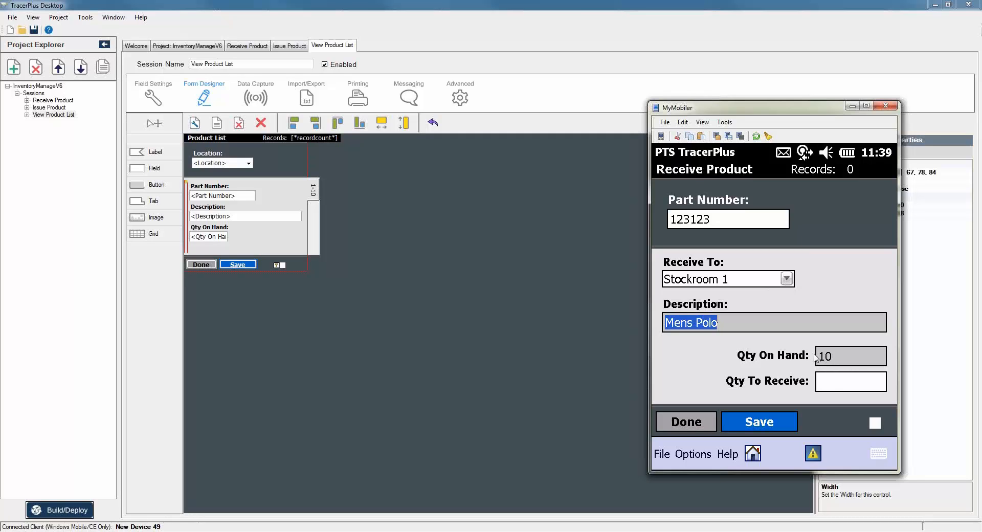
{"action": "left_click", "coordinate": [832, 389]}
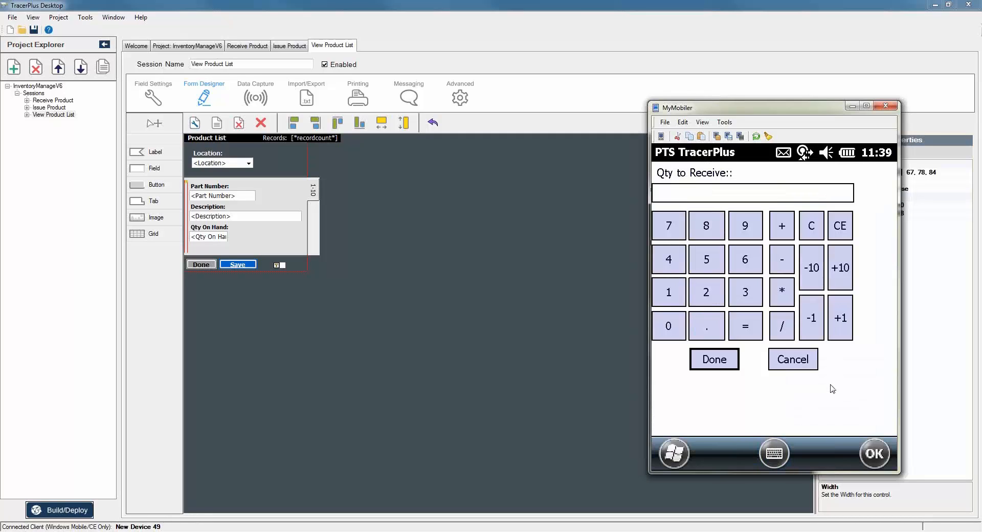
{"action": "left_click", "coordinate": [705, 292]}
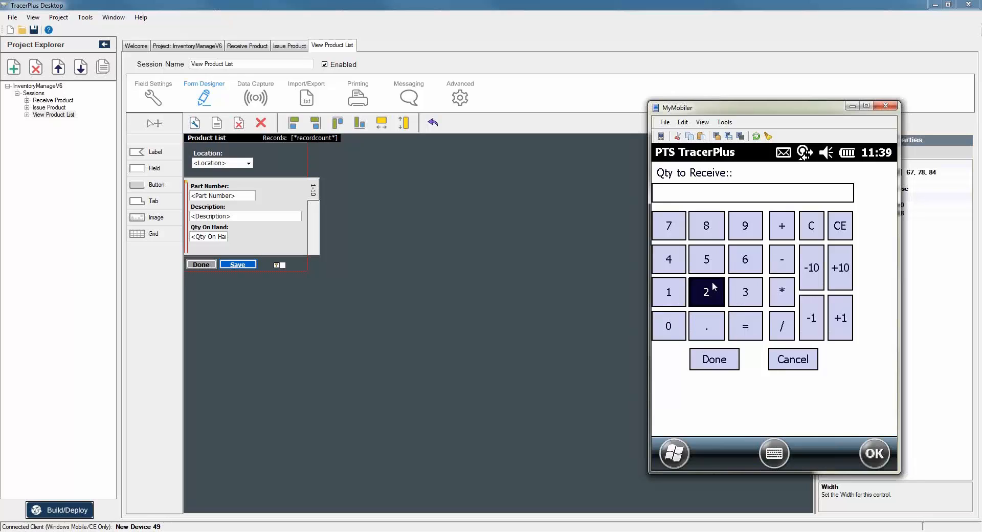
{"action": "left_click", "coordinate": [706, 259]}
{"action": "left_click", "coordinate": [713, 360]}
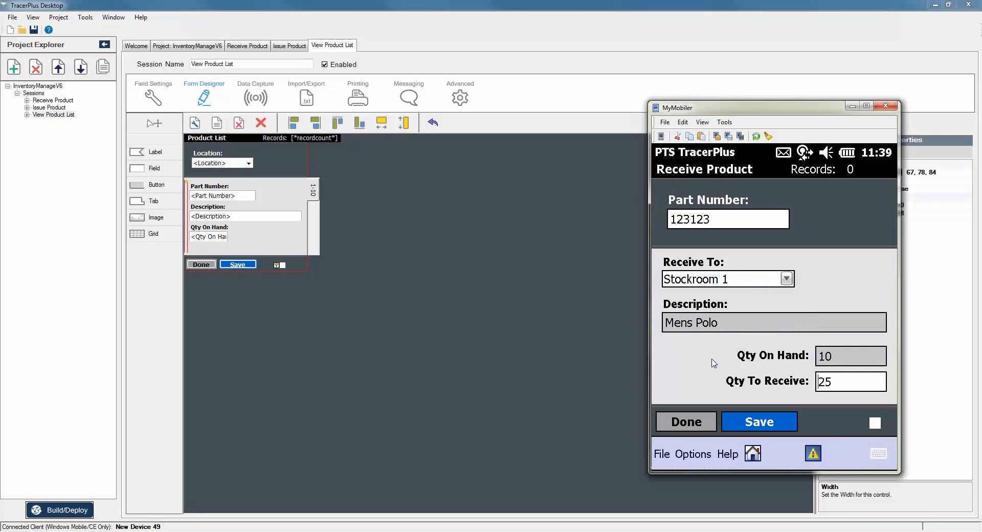
{"action": "left_click", "coordinate": [747, 422]}
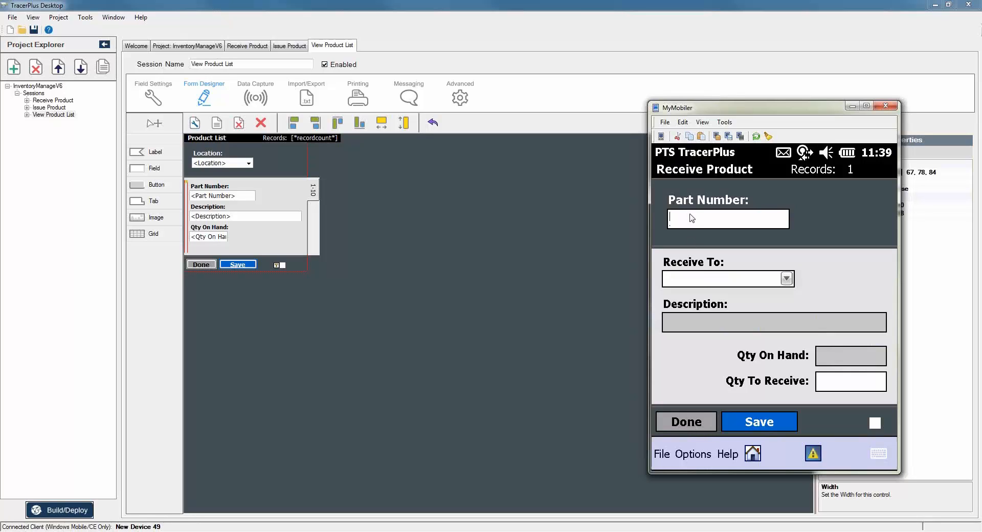
Receive 15 Mens Polo (part 123123) into Stockroom 2.
{"action": "type", "text": "123123"}
{"action": "key", "text": "Tab"}
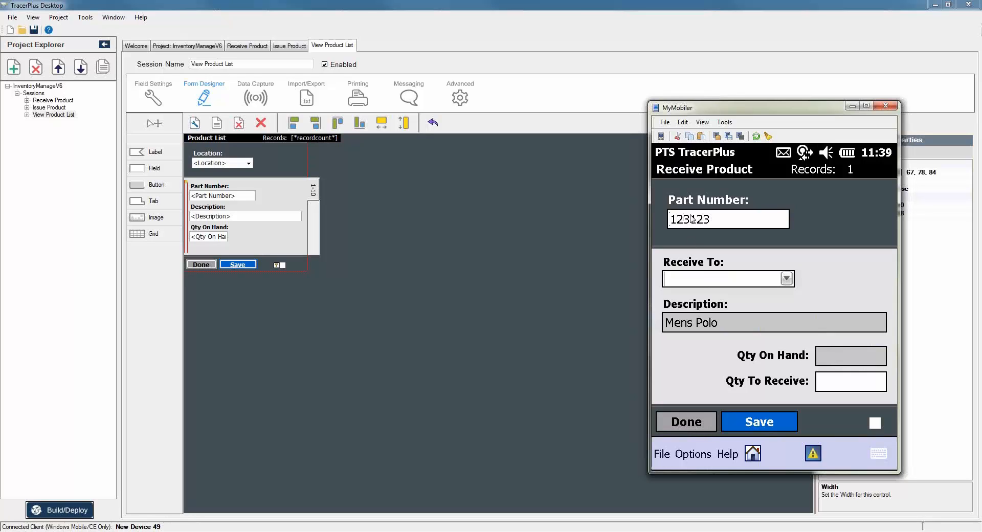
{"action": "left_click", "coordinate": [786, 278]}
{"action": "left_click", "coordinate": [710, 294]}
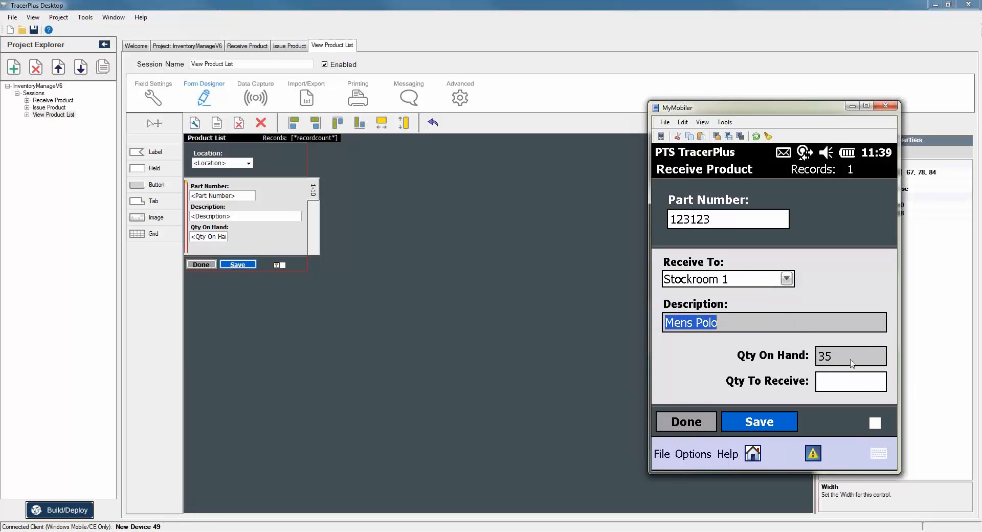
{"action": "left_click", "coordinate": [786, 282]}
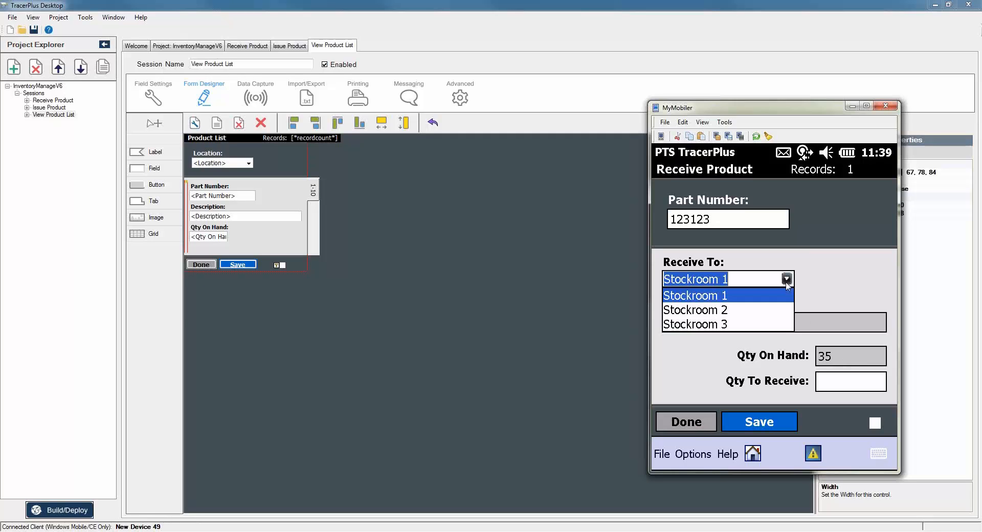
{"action": "left_click", "coordinate": [718, 310]}
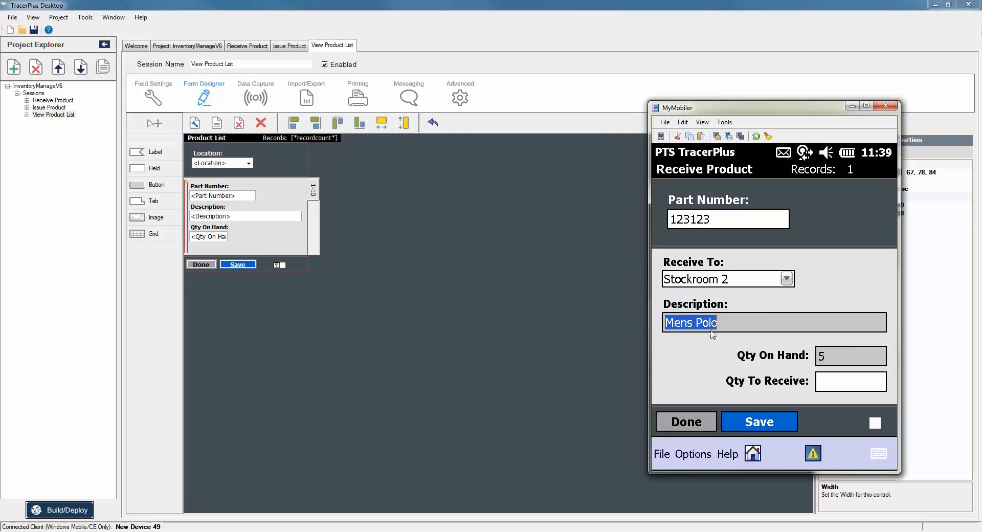
{"action": "left_click", "coordinate": [835, 387]}
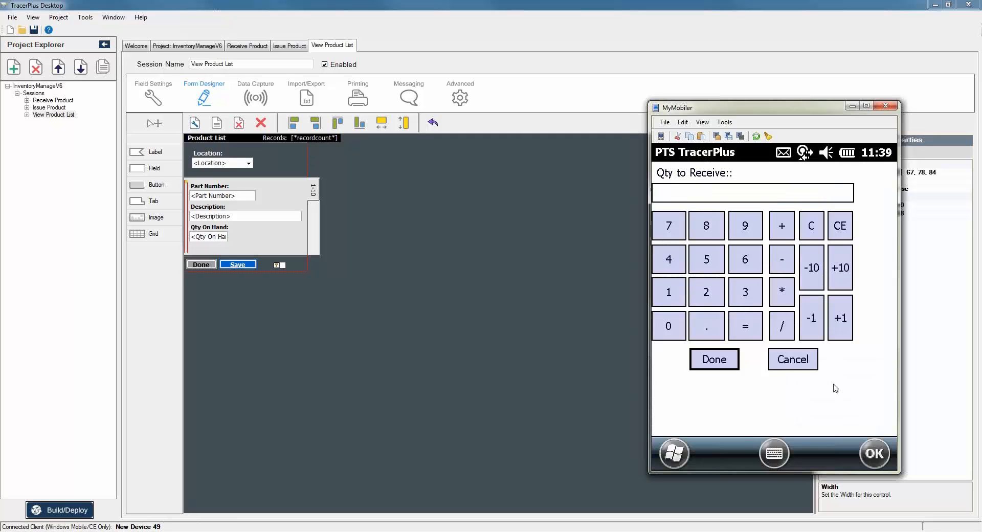
{"action": "left_click", "coordinate": [668, 298]}
{"action": "left_click", "coordinate": [708, 265]}
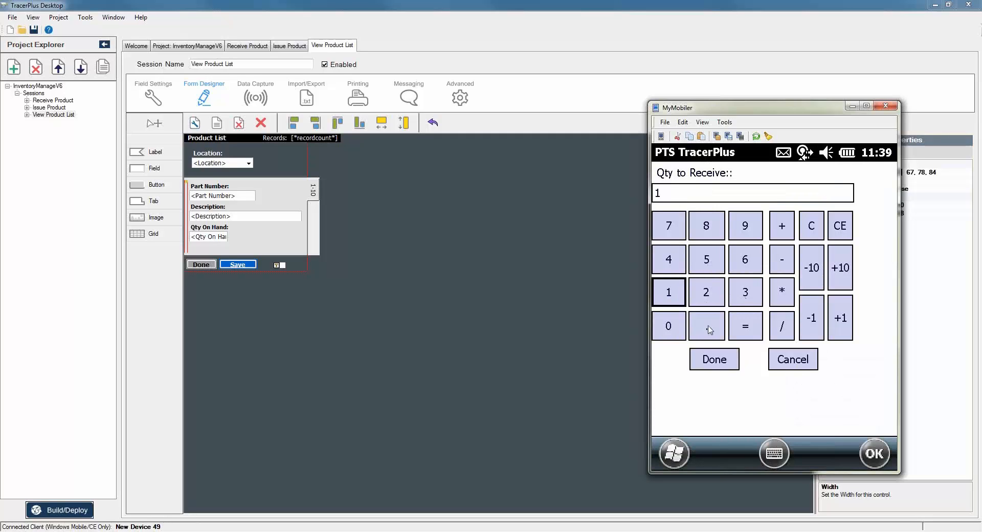
{"action": "left_click", "coordinate": [711, 364]}
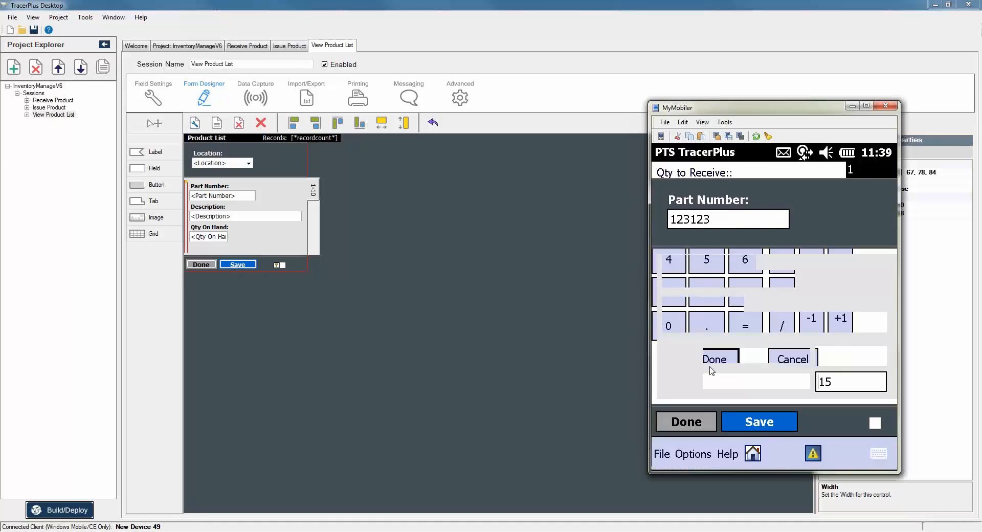
{"action": "left_click", "coordinate": [752, 422]}
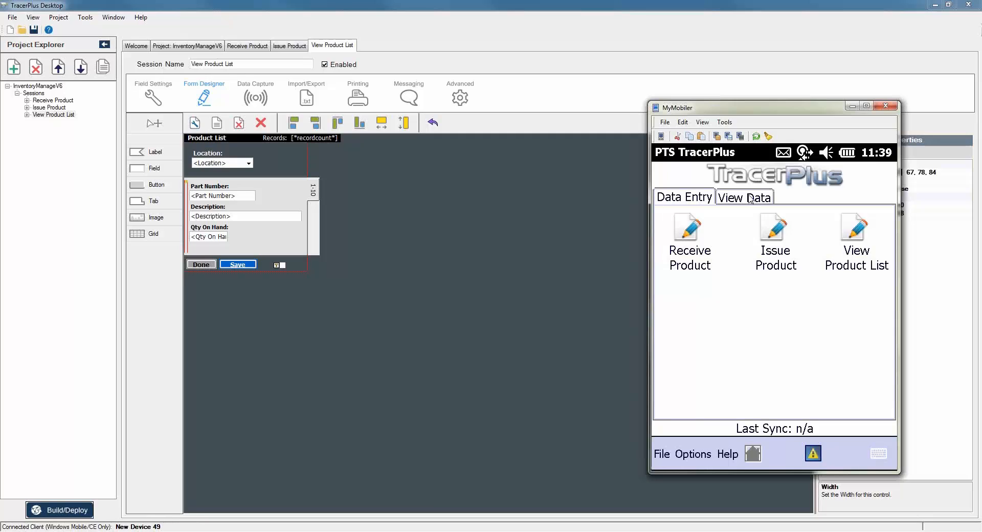
Check the product list shows Stockroom 2 Mens Polo at 20, then return to Data Entry.
{"action": "left_click", "coordinate": [750, 198]}
{"action": "left_click", "coordinate": [856, 236]}
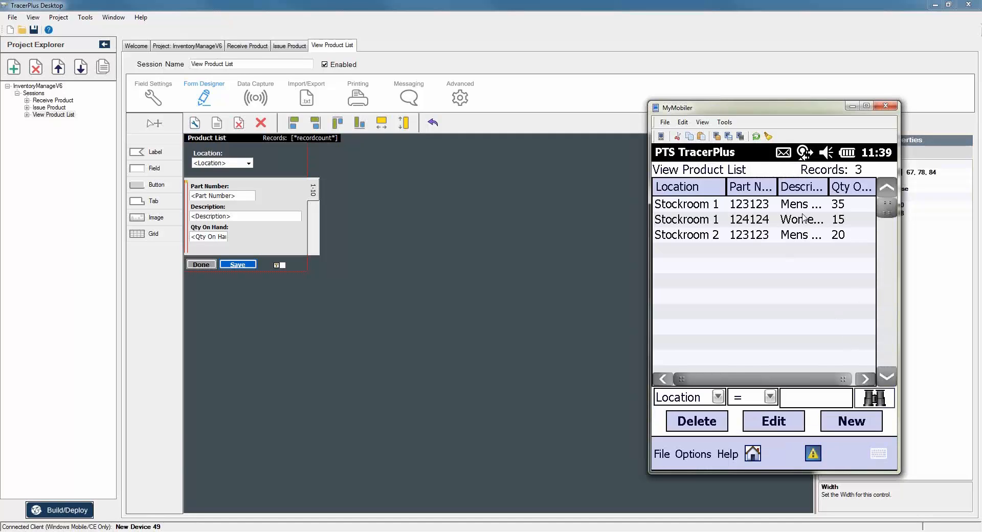
{"action": "left_click", "coordinate": [842, 209]}
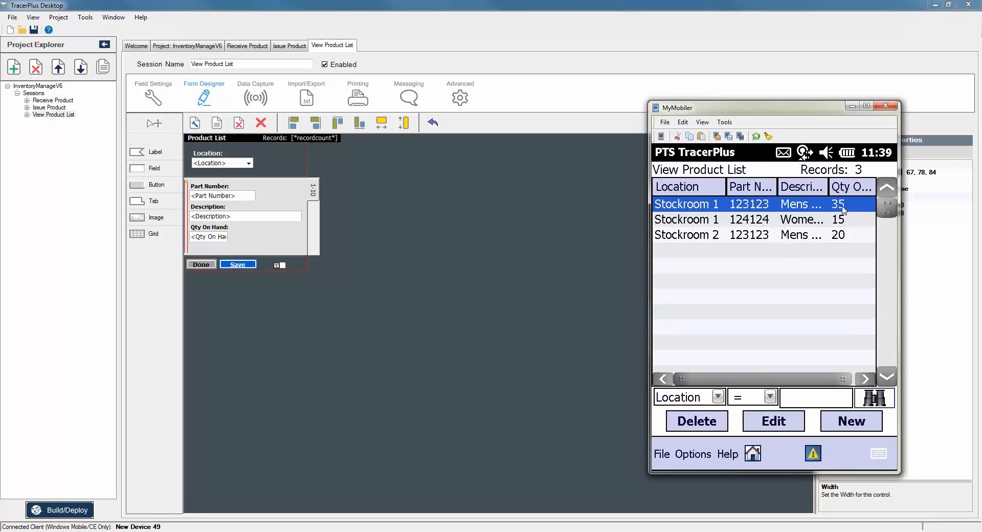
{"action": "left_click", "coordinate": [852, 240]}
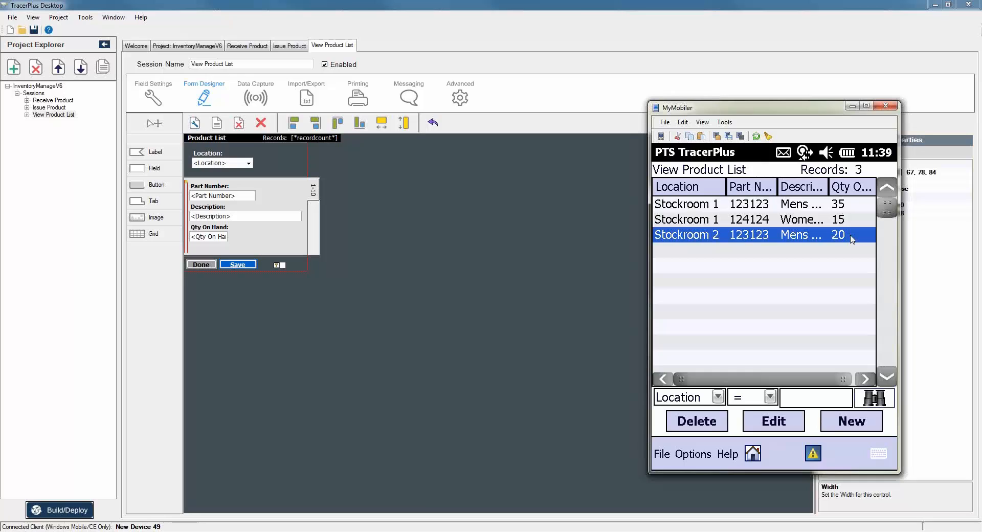
{"action": "left_click", "coordinate": [752, 453]}
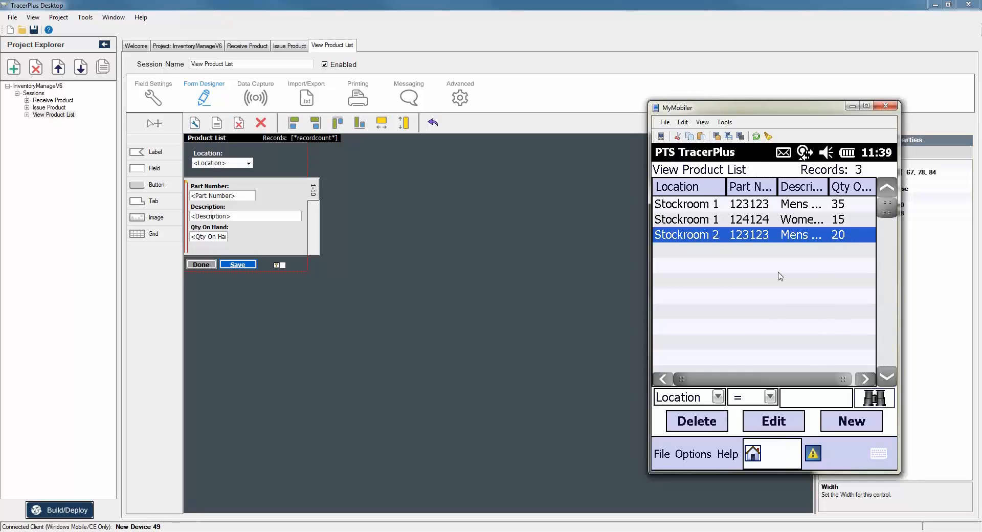
{"action": "left_click", "coordinate": [691, 201]}
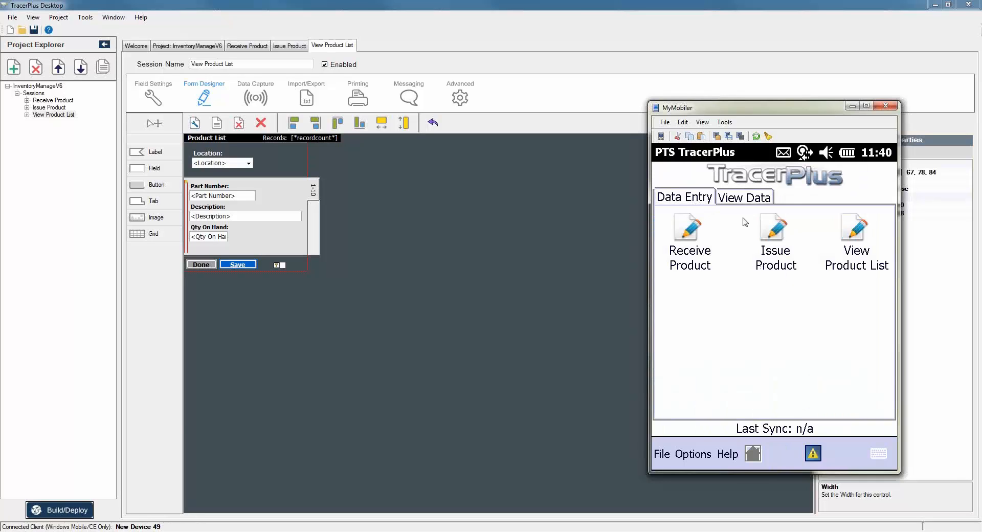
Issue 17 Mens Polo from Stockroom 1.
{"action": "left_click", "coordinate": [778, 226]}
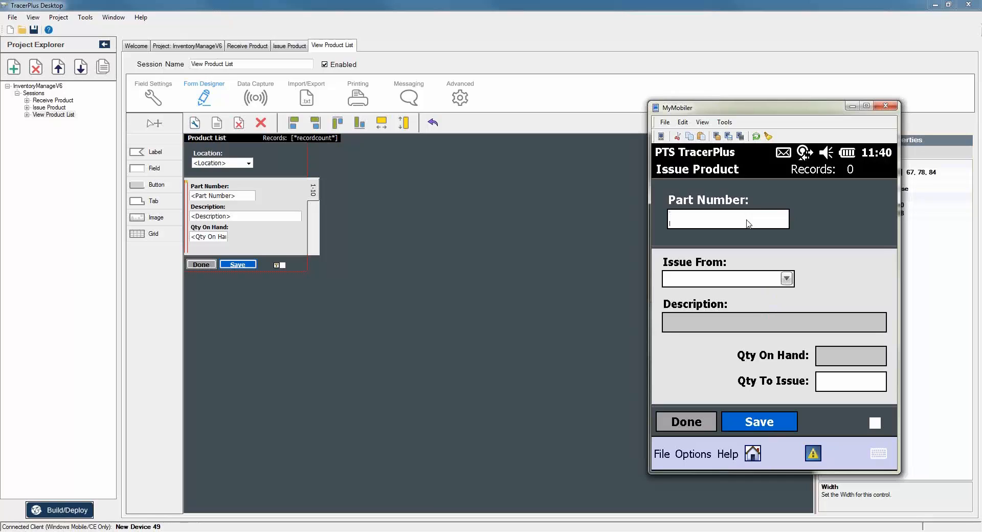
{"action": "type", "text": "123123"}
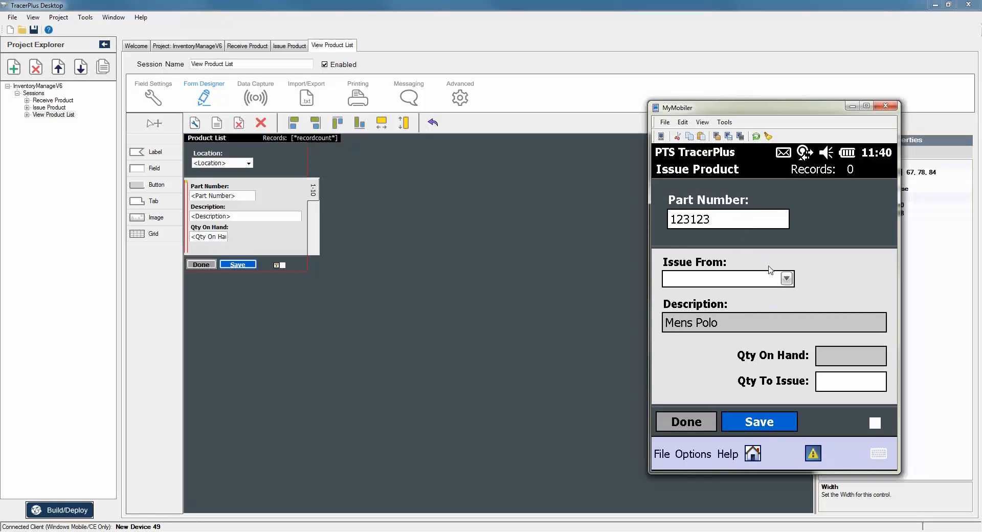
{"action": "left_click", "coordinate": [785, 279]}
{"action": "left_click", "coordinate": [718, 298]}
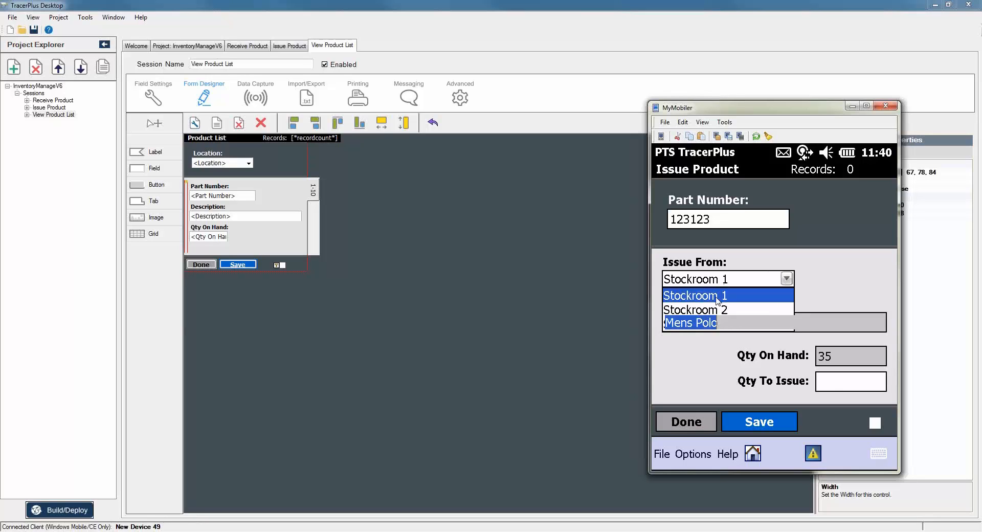
{"action": "left_click", "coordinate": [828, 385]}
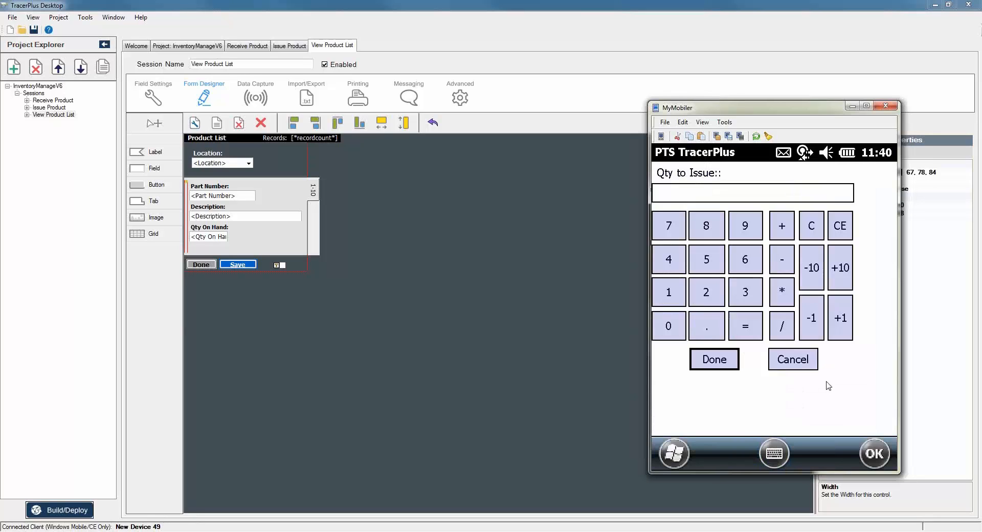
{"action": "left_click", "coordinate": [670, 294]}
{"action": "left_click", "coordinate": [668, 225]}
{"action": "left_click", "coordinate": [720, 359]}
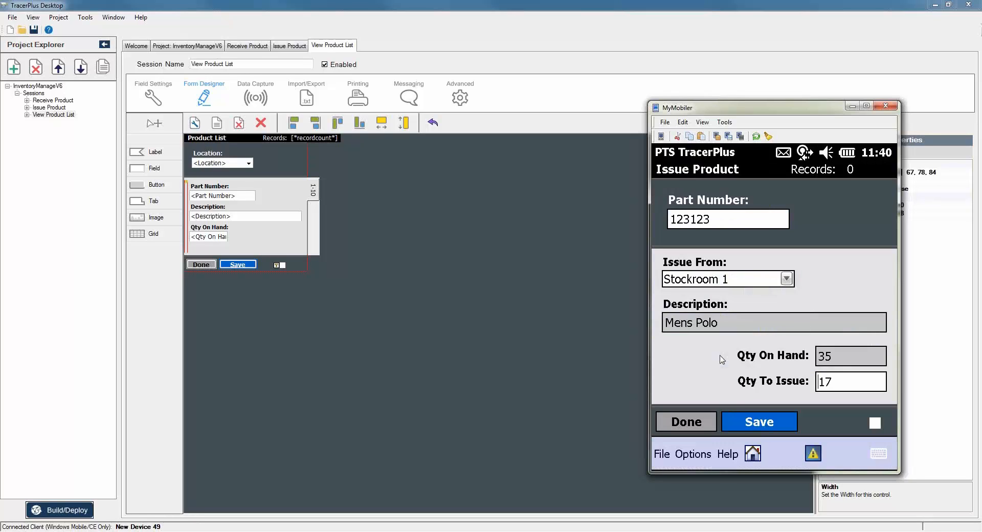
{"action": "left_click", "coordinate": [755, 425]}
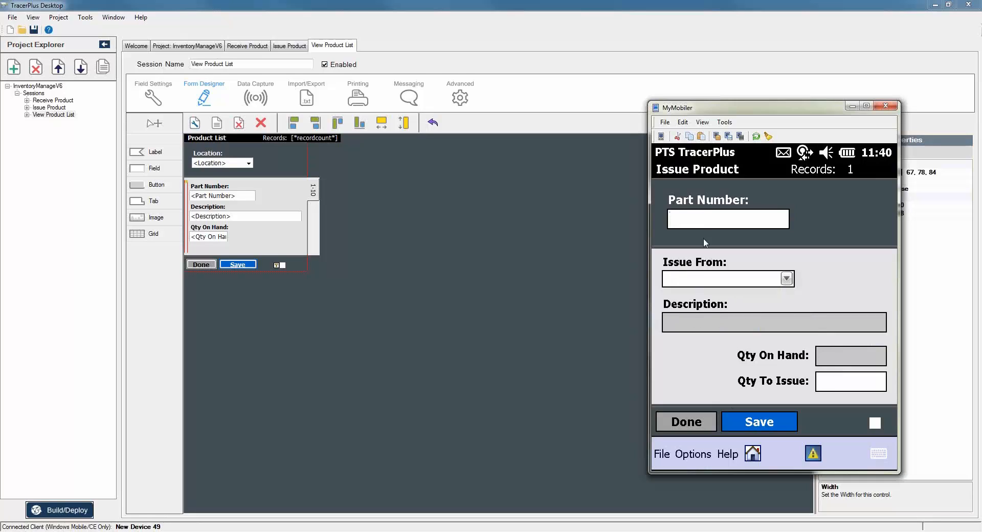
Issue 4 Womens Slacks (part 124124) from Stockroom 1.
{"action": "type", "text": "12"}
{"action": "key", "text": "BackSpace"}
{"action": "key", "text": "BackSpace"}
{"action": "key", "text": "BackSpace"}
{"action": "key", "text": "BackSpace"}
{"action": "key", "text": "BackSpace"}
{"action": "type", "text": "24124"}
{"action": "key", "text": "Tab"}
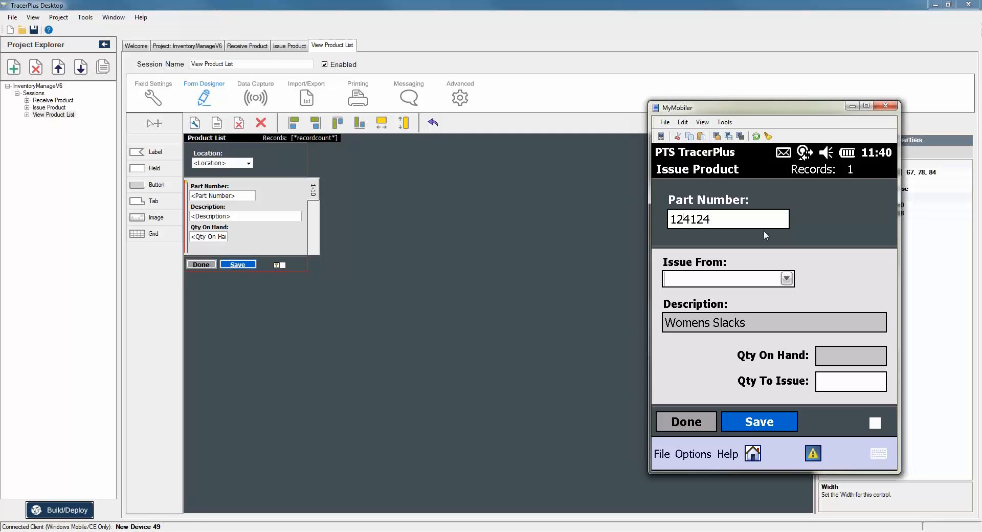
{"action": "left_click", "coordinate": [707, 282]}
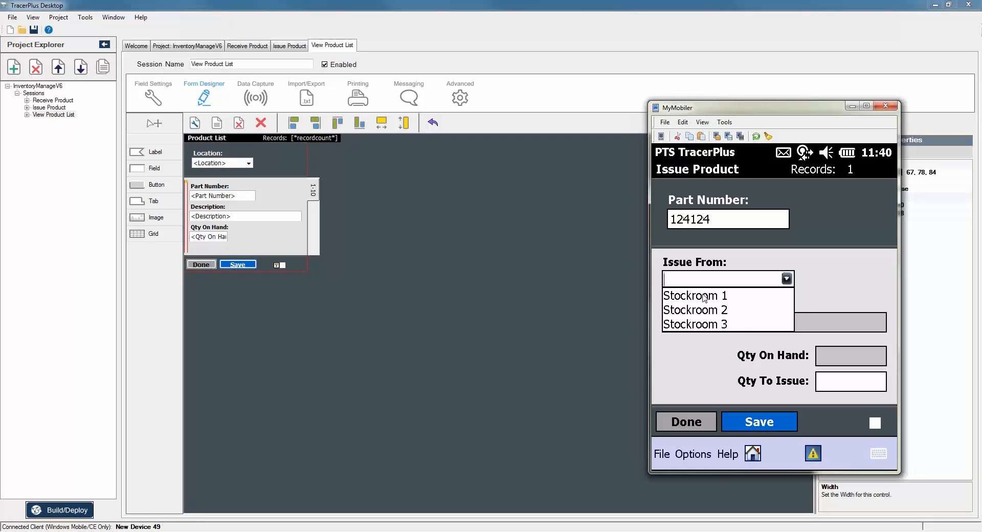
{"action": "left_click", "coordinate": [694, 295]}
{"action": "left_click", "coordinate": [841, 386]}
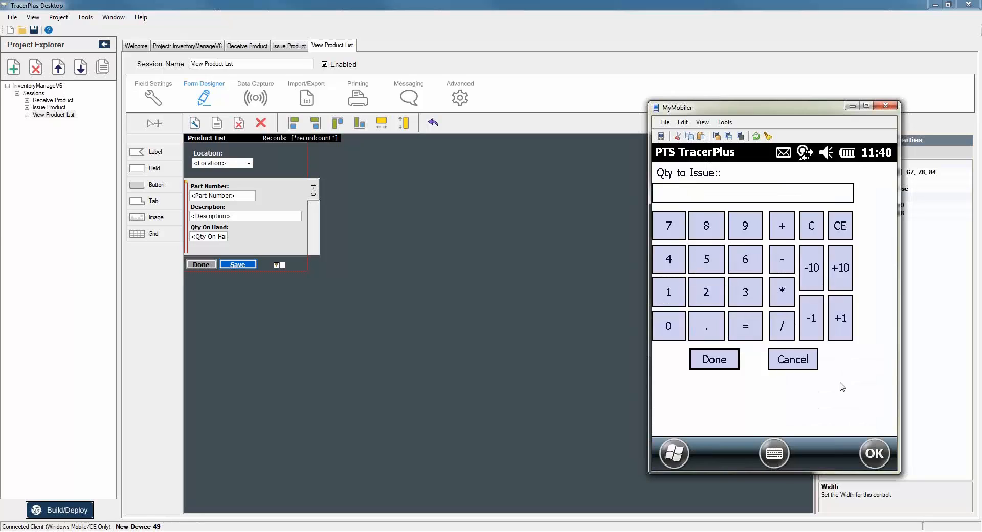
{"action": "left_click", "coordinate": [669, 262]}
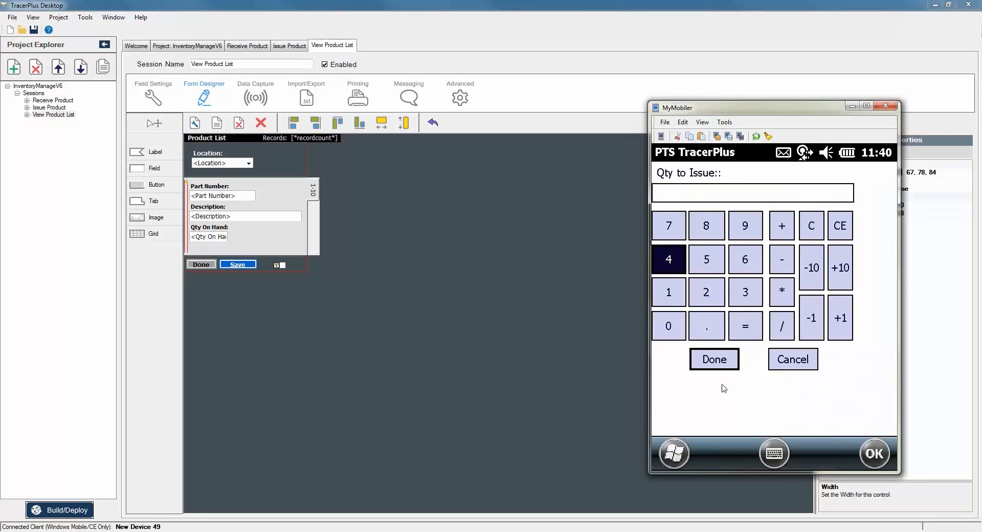
{"action": "left_click", "coordinate": [728, 367]}
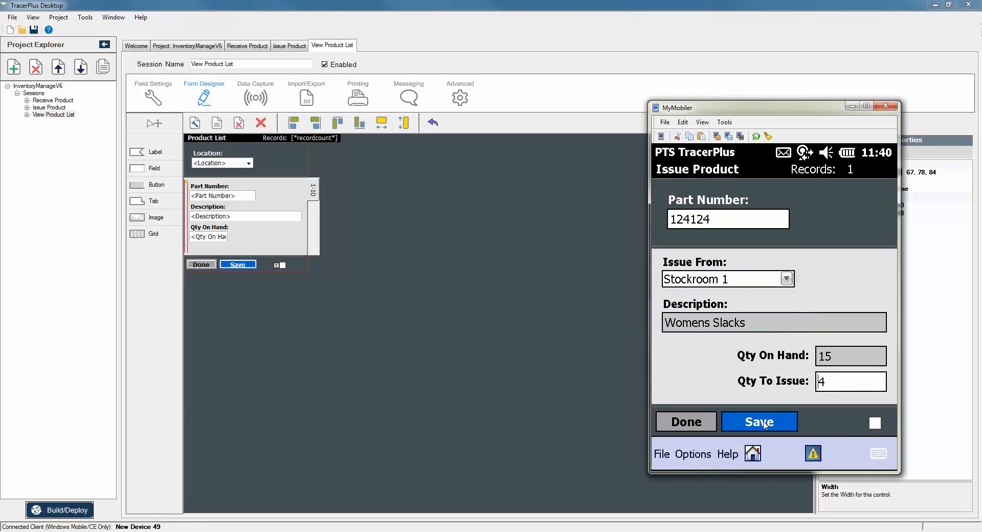
{"action": "left_click", "coordinate": [764, 423]}
Confirm the product list shows Stockroom 1 at 18 Mens Polo and 11 Womens Slacks.
{"action": "left_click", "coordinate": [690, 422]}
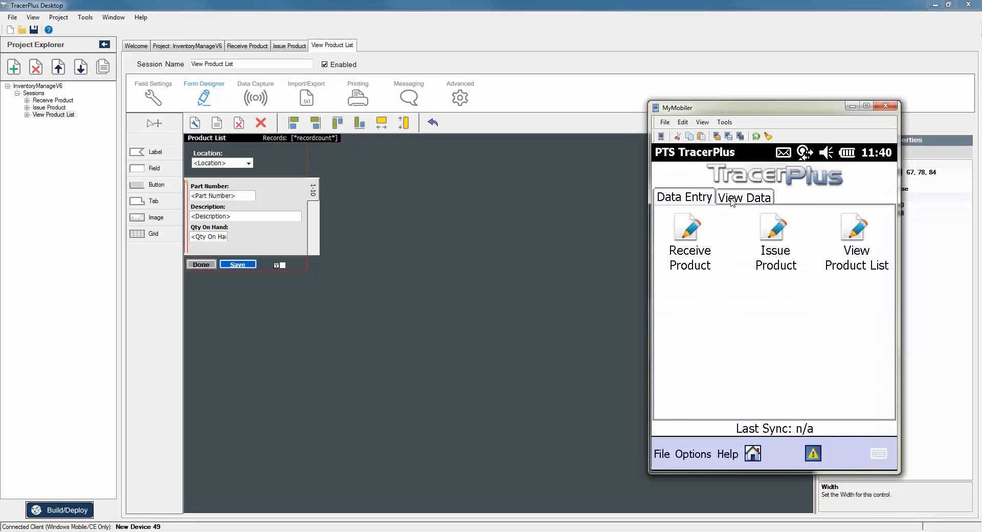
{"action": "left_click", "coordinate": [732, 202]}
{"action": "left_click", "coordinate": [853, 238]}
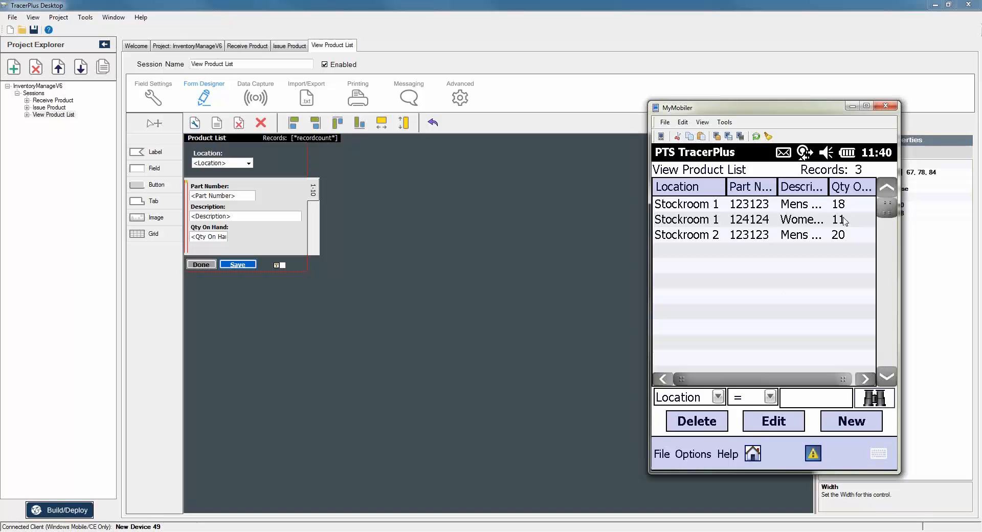
{"action": "left_click", "coordinate": [843, 221]}
{"action": "left_click", "coordinate": [849, 205]}
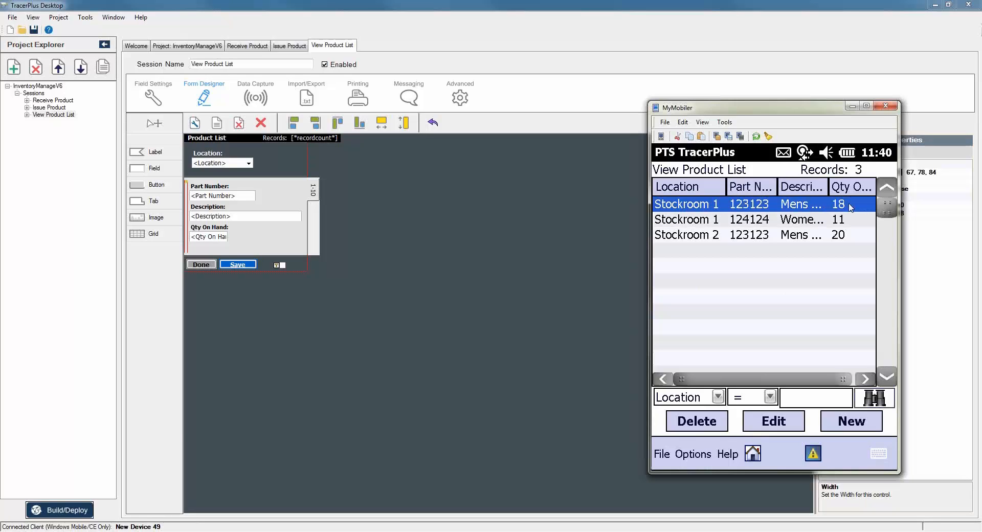
{"action": "left_click", "coordinate": [505, 206]}
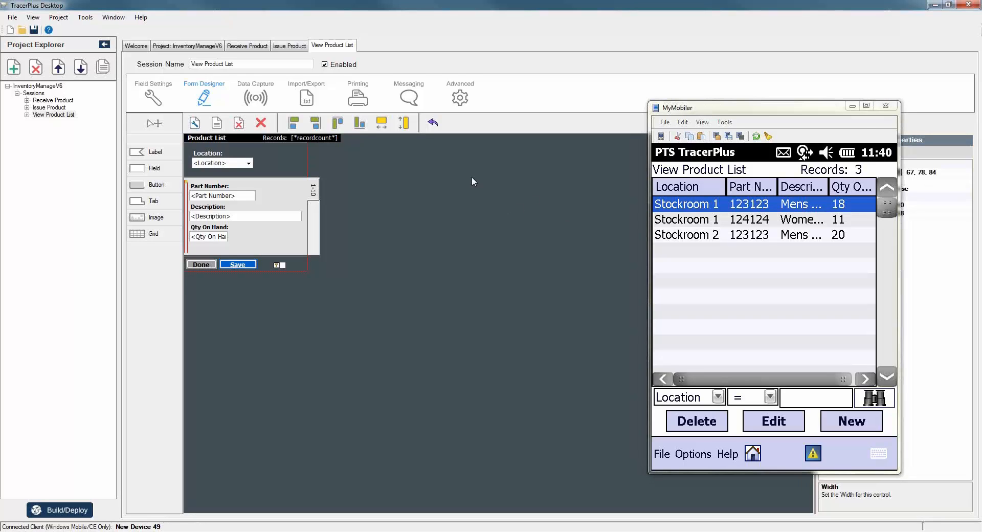
Inspect Receive Product's lookup settings for Qty on Hand, Qty to Receive and LU_Qty.
{"action": "left_click", "coordinate": [61, 101]}
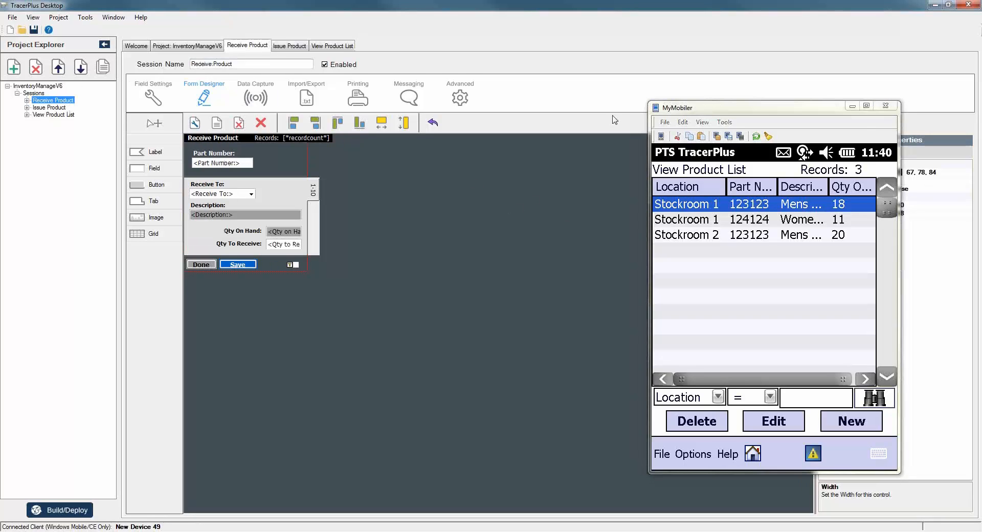
{"action": "left_click", "coordinate": [852, 106]}
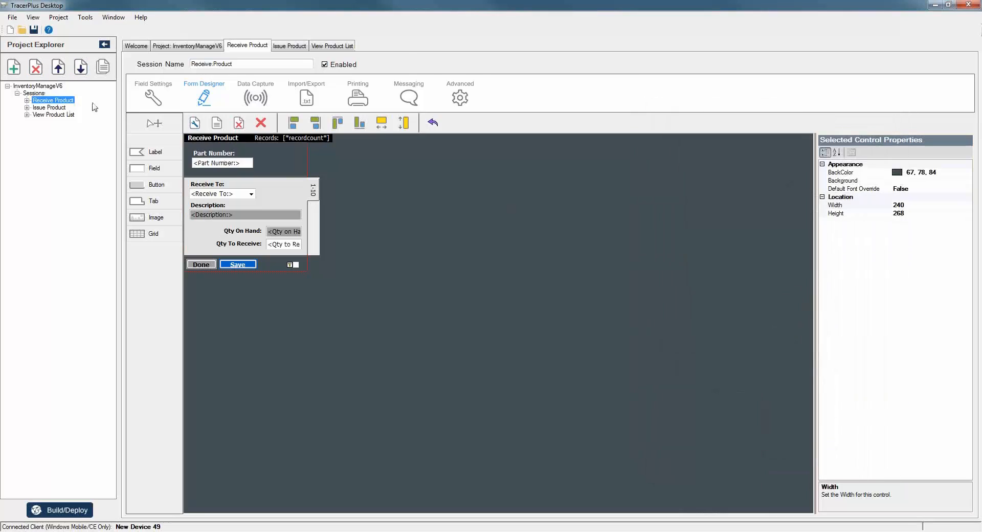
{"action": "left_click", "coordinate": [151, 99]}
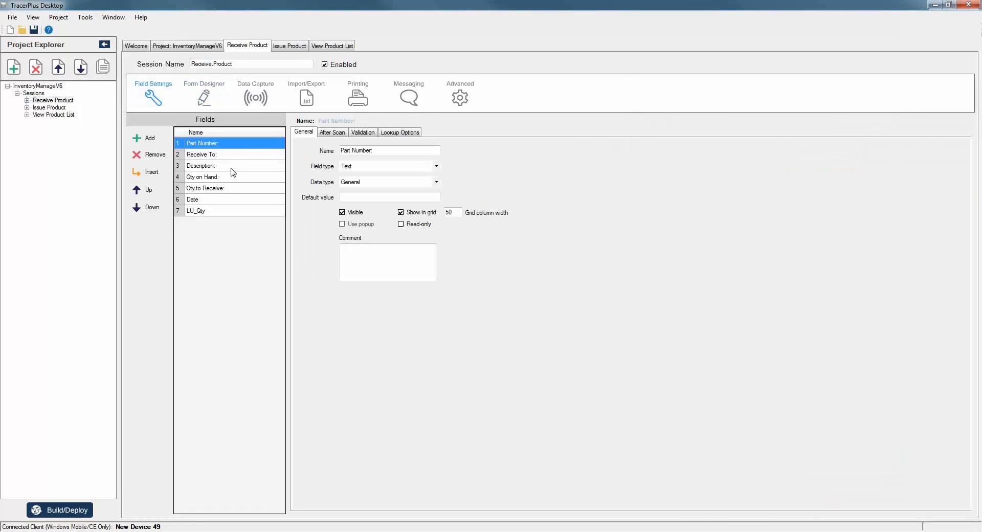
{"action": "left_click", "coordinate": [199, 212]}
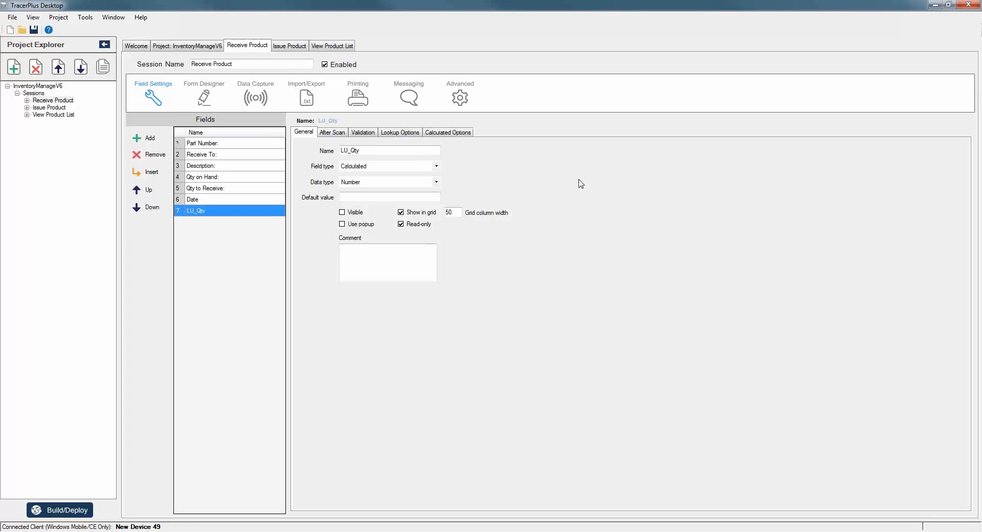
{"action": "left_click", "coordinate": [231, 176]}
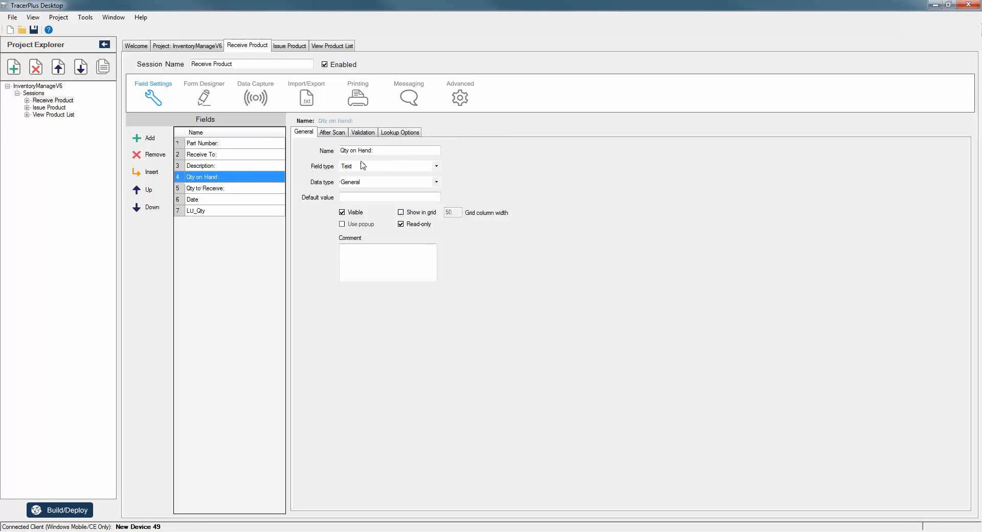
{"action": "left_click", "coordinate": [402, 132]}
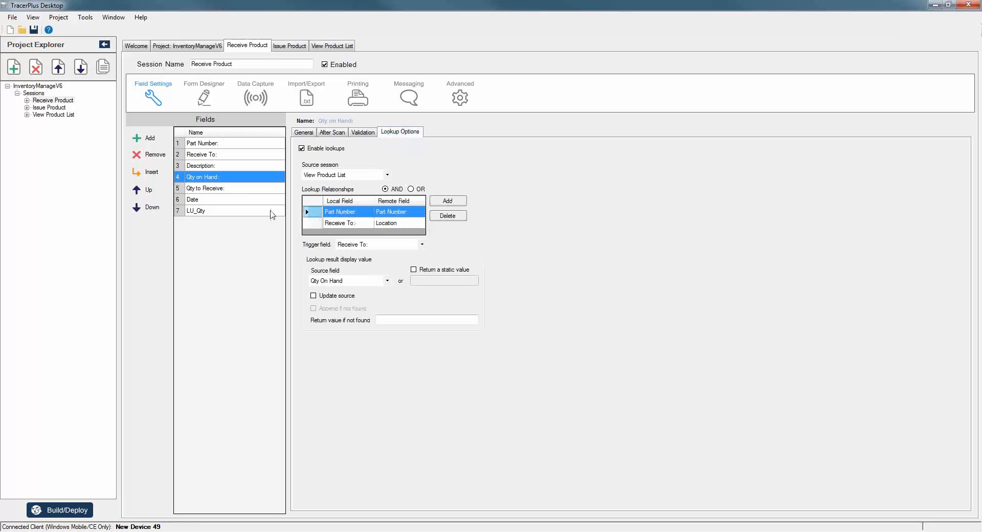
{"action": "left_click", "coordinate": [219, 189]}
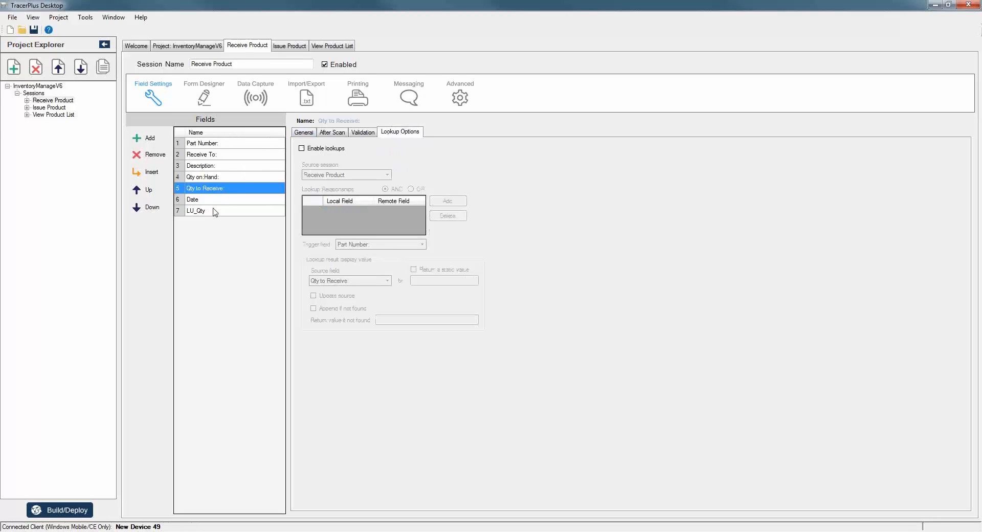
{"action": "left_click", "coordinate": [210, 178]}
{"action": "left_click", "coordinate": [209, 189]}
{"action": "left_click", "coordinate": [214, 213]}
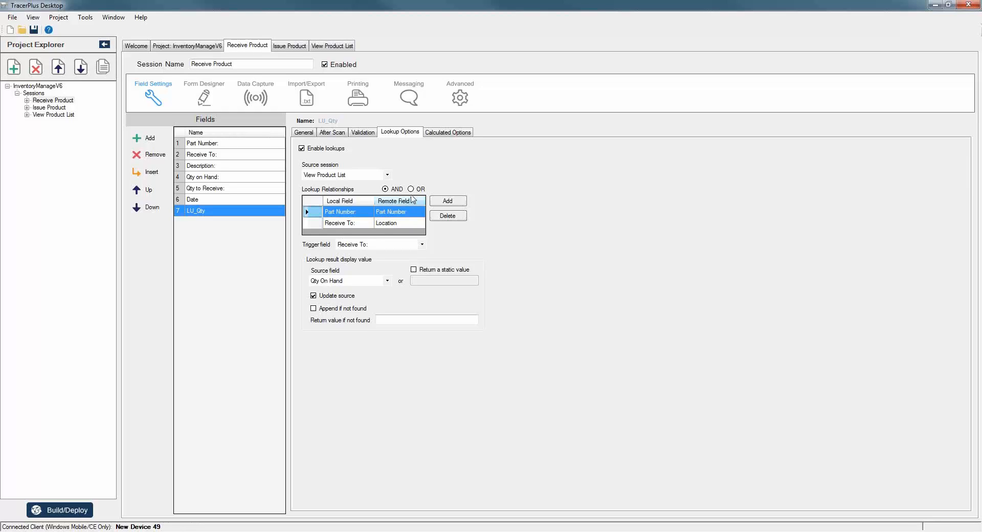
Expand LU_Qty's calculation formula, return to its lookup settings, then open Issue Product.
{"action": "left_click", "coordinate": [432, 134]}
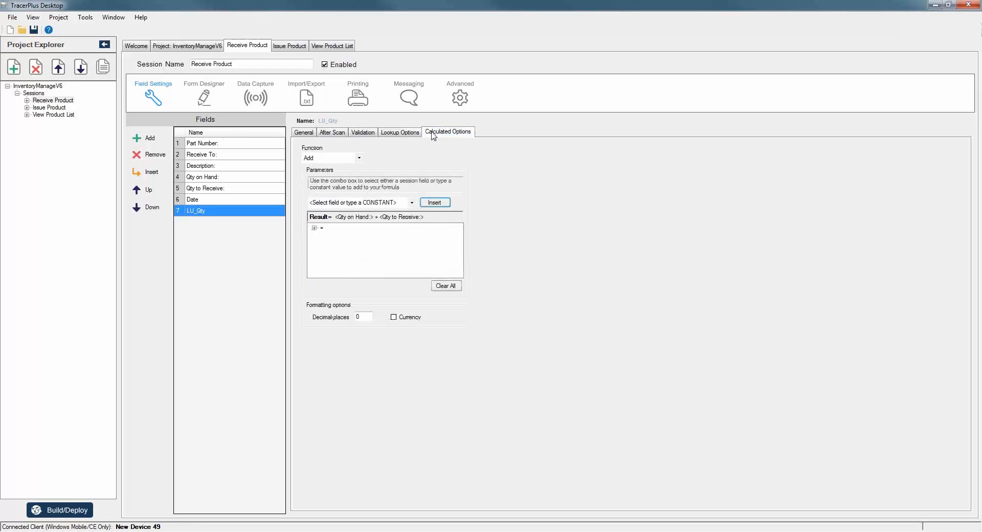
{"action": "left_click", "coordinate": [314, 227]}
{"action": "left_click", "coordinate": [397, 134]}
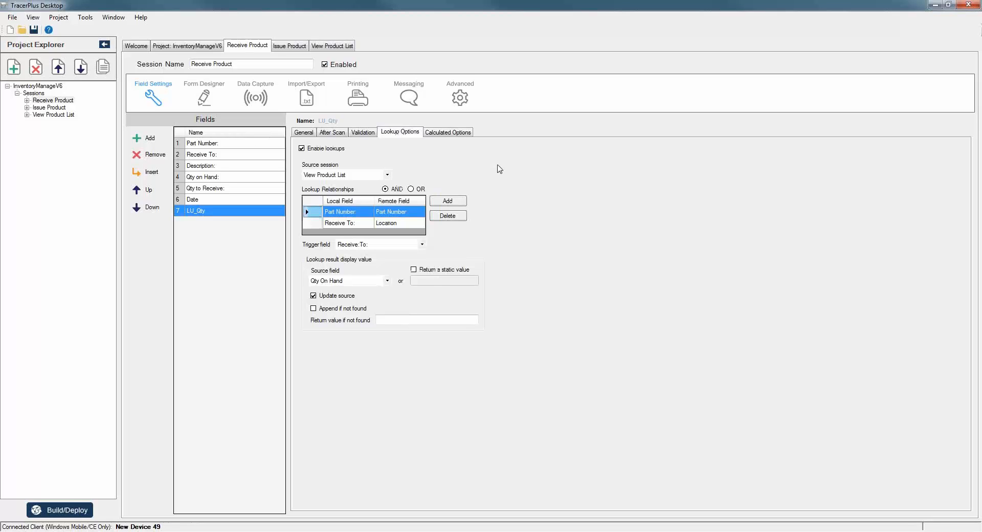
{"action": "left_click", "coordinate": [49, 107]}
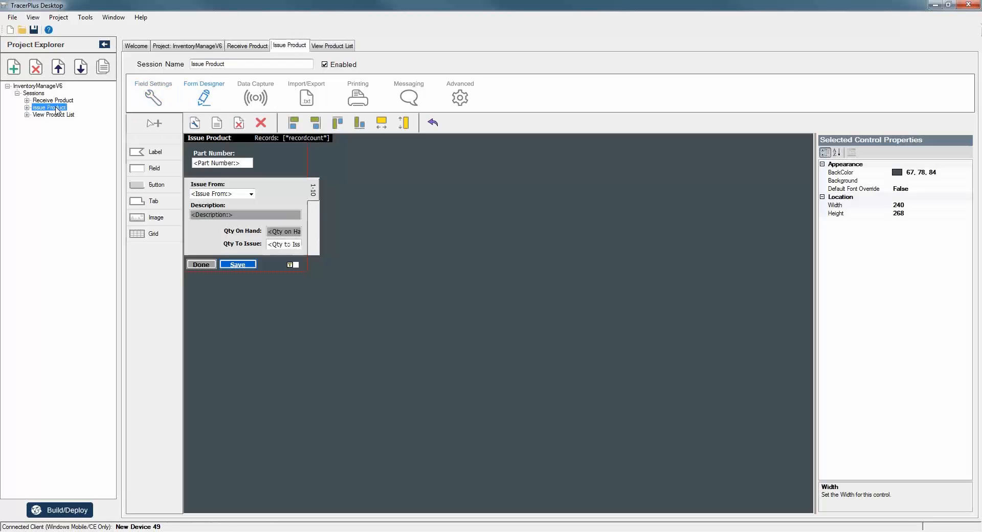
Inspect LU_Qty's lookup and its Qty on Hand minus Qty to Issue formula, then return to Welcome.
{"action": "left_click", "coordinate": [153, 96]}
{"action": "left_click", "coordinate": [212, 210]}
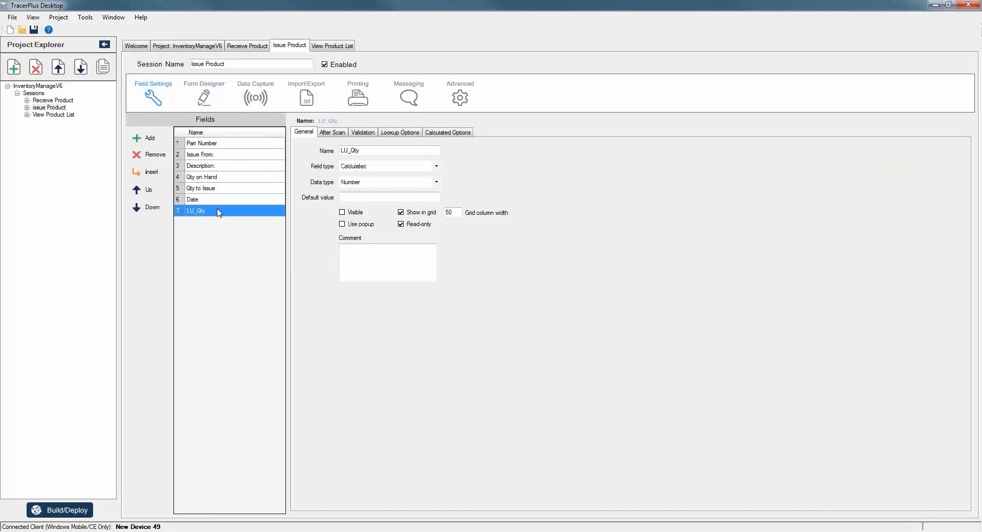
{"action": "left_click", "coordinate": [400, 132]}
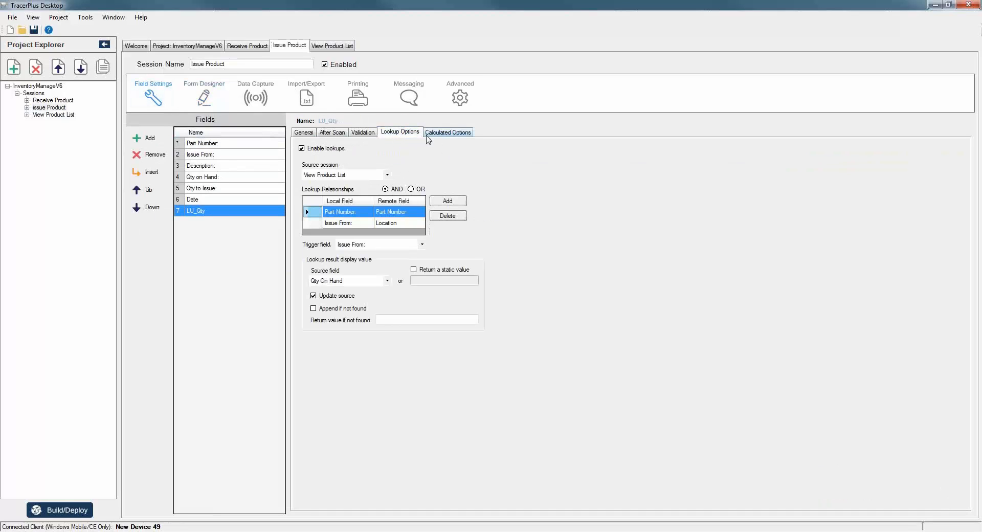
{"action": "left_click", "coordinate": [442, 134]}
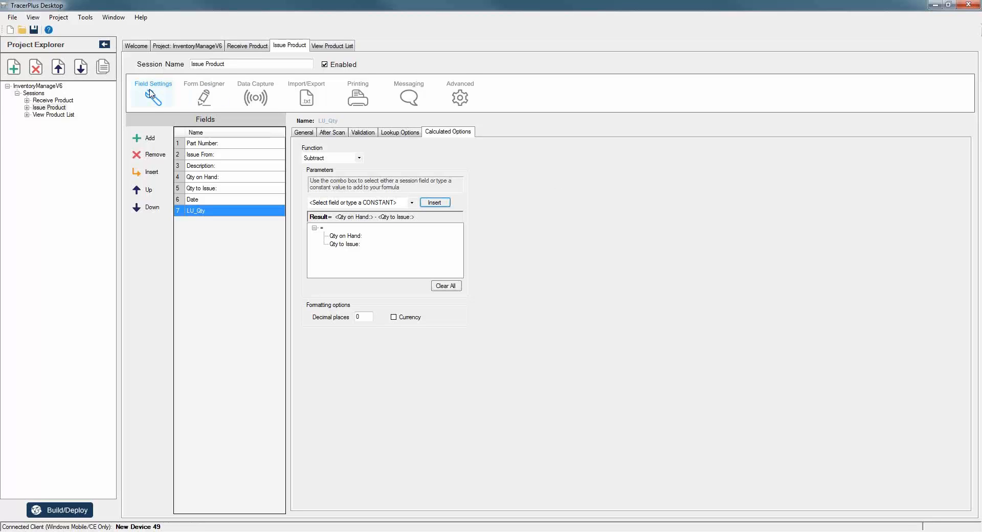
{"action": "left_click", "coordinate": [137, 46]}
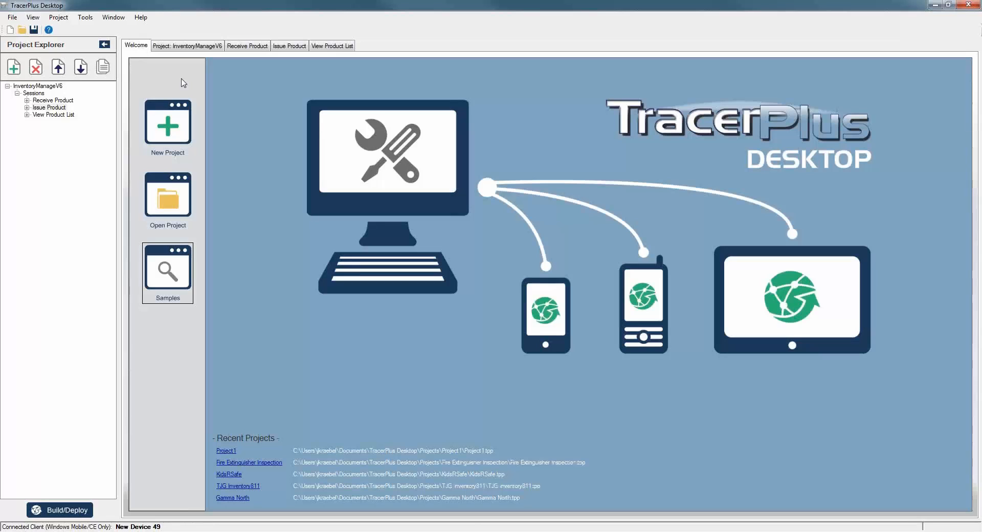
Import the Asset Tracking sample Asset Location Audit as AssetsInRoom, overwriting the existing project.
{"action": "left_click", "coordinate": [167, 270]}
{"action": "left_click", "coordinate": [469, 225]}
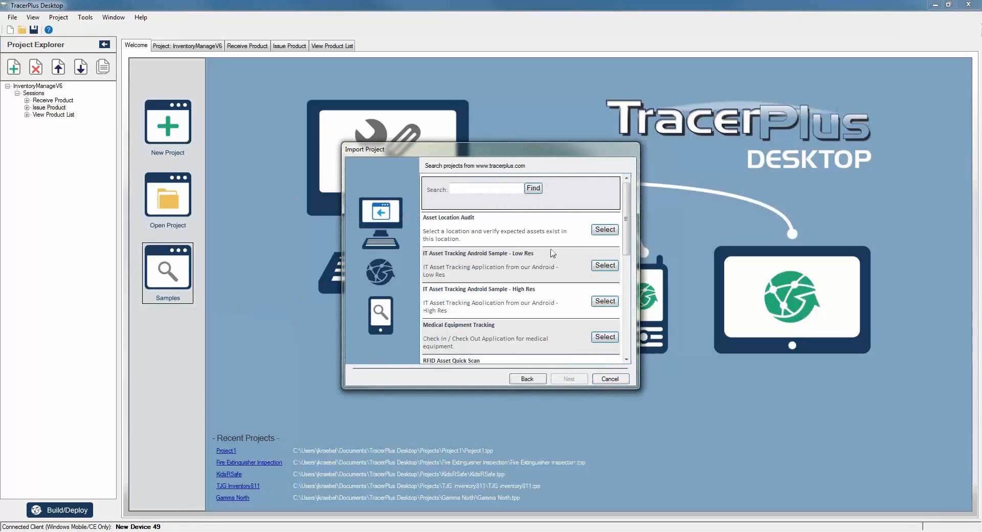
{"action": "left_click", "coordinate": [606, 230]}
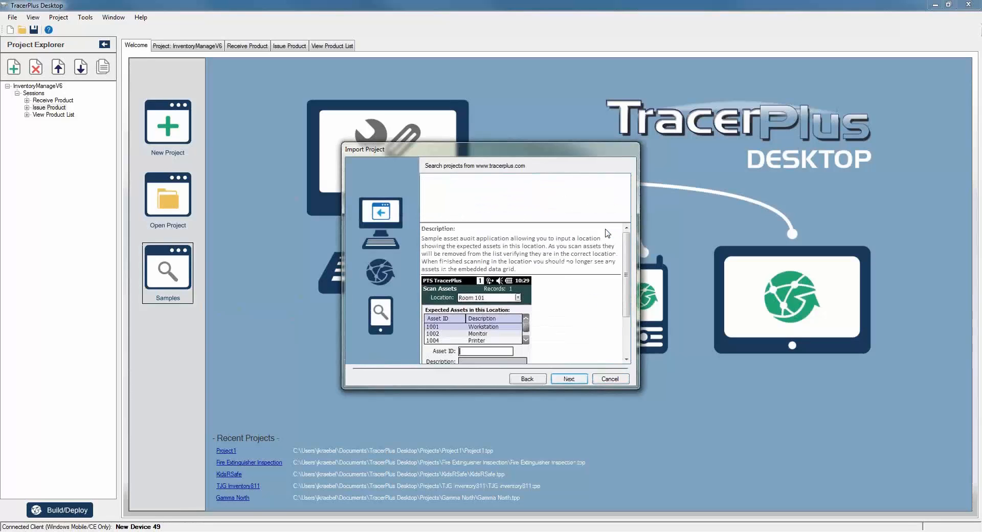
{"action": "left_click", "coordinate": [569, 378]}
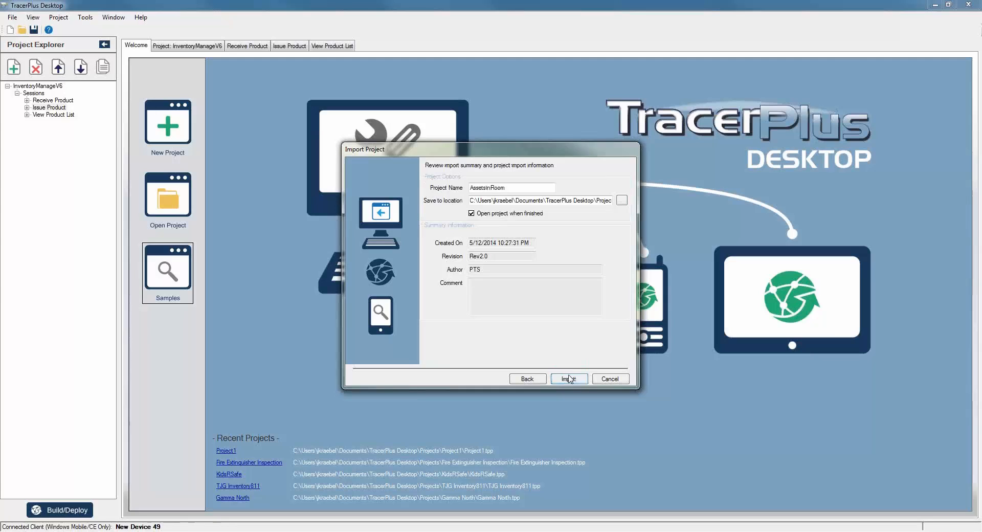
{"action": "left_click", "coordinate": [569, 377]}
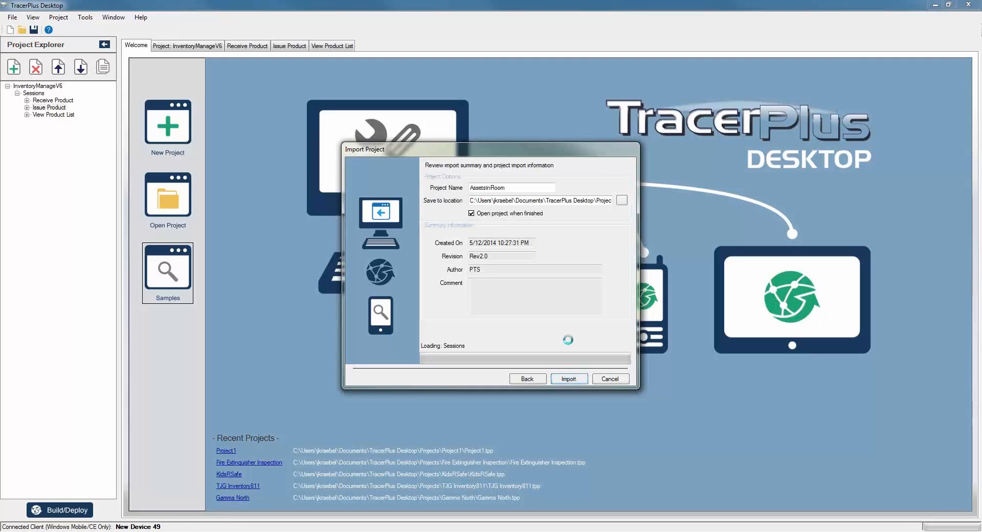
{"action": "left_click", "coordinate": [556, 379]}
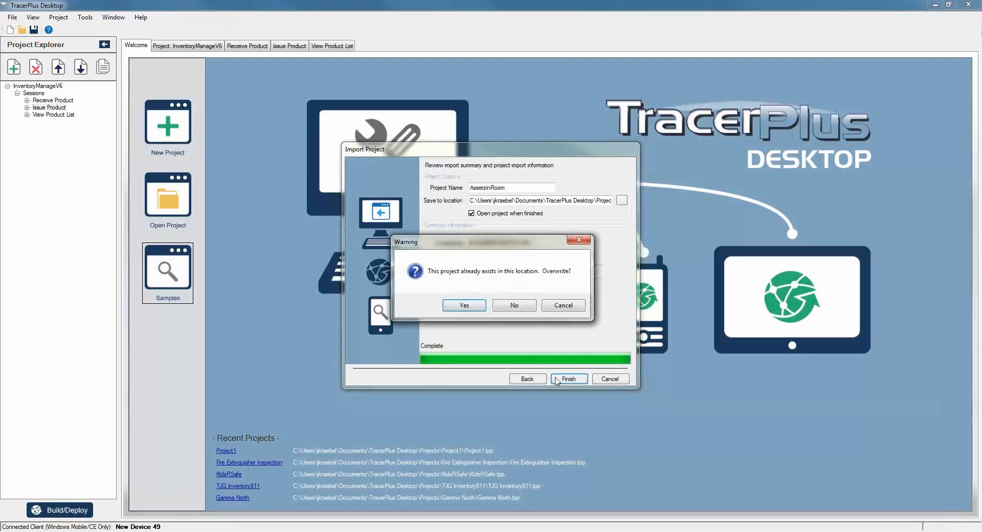
{"action": "left_click", "coordinate": [456, 305]}
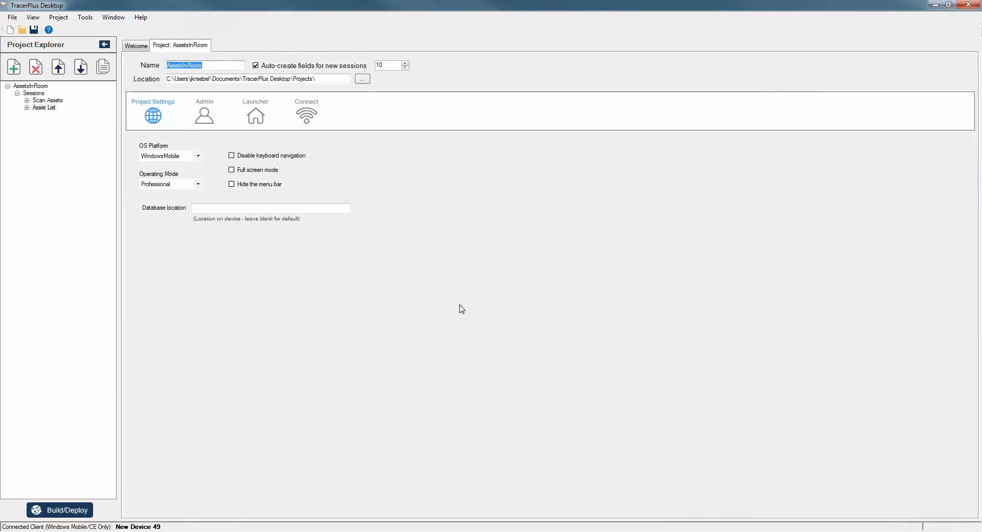
Inspect the Scan Assets form layout and its expected-assets grid properties in Form Designer.
{"action": "double_click", "coordinate": [53, 101]}
{"action": "left_click", "coordinate": [203, 98]}
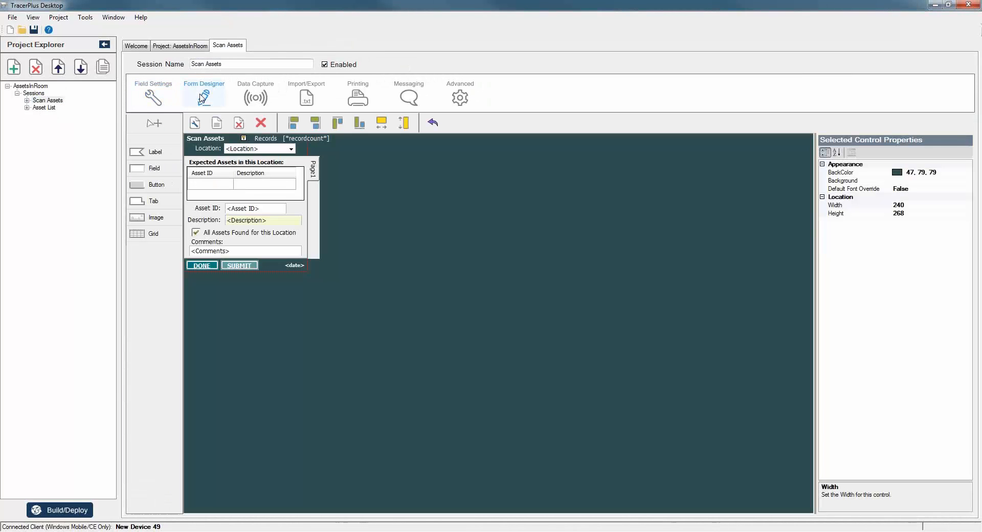
{"action": "left_click", "coordinate": [249, 178]}
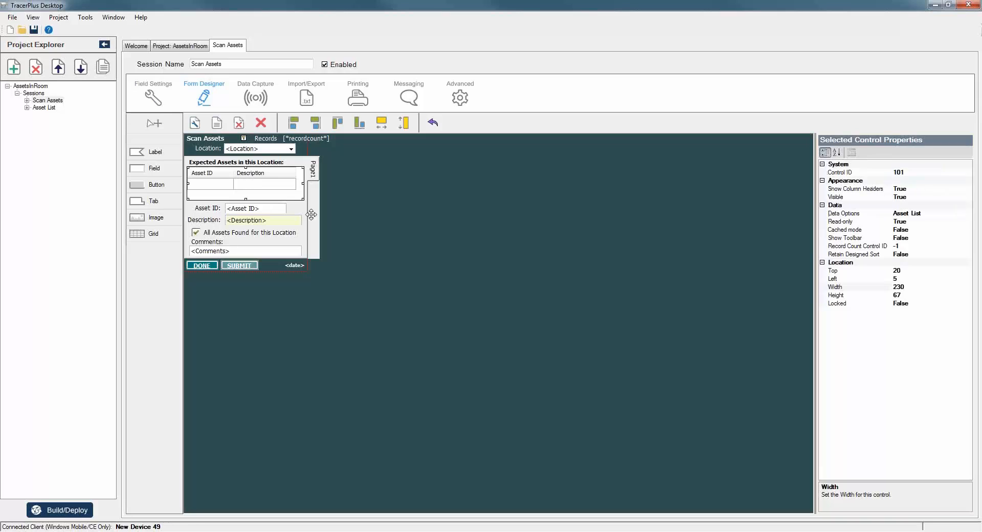
{"action": "left_click", "coordinate": [377, 230]}
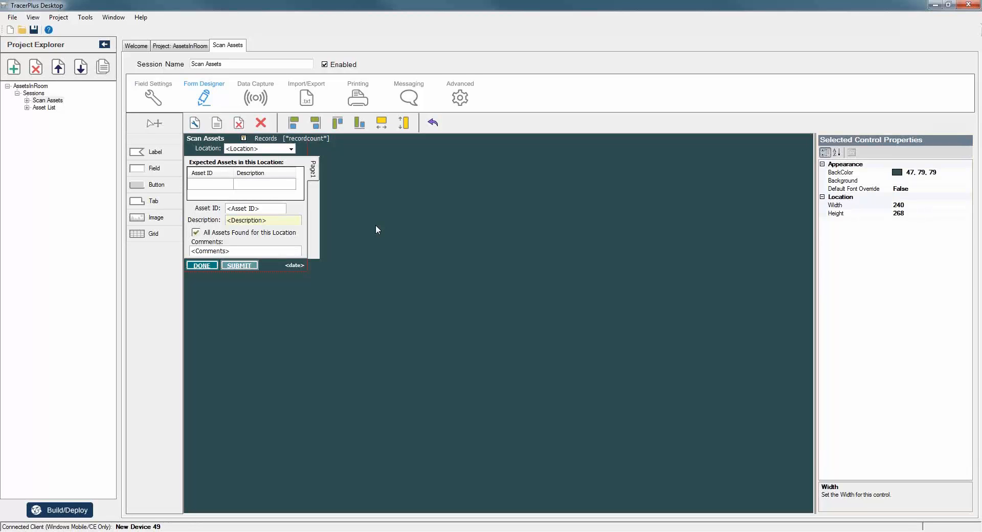
Check the Asset List session fields, return to Scan Assets, and deploy AssetsInRoom to the device.
{"action": "double_click", "coordinate": [45, 108]}
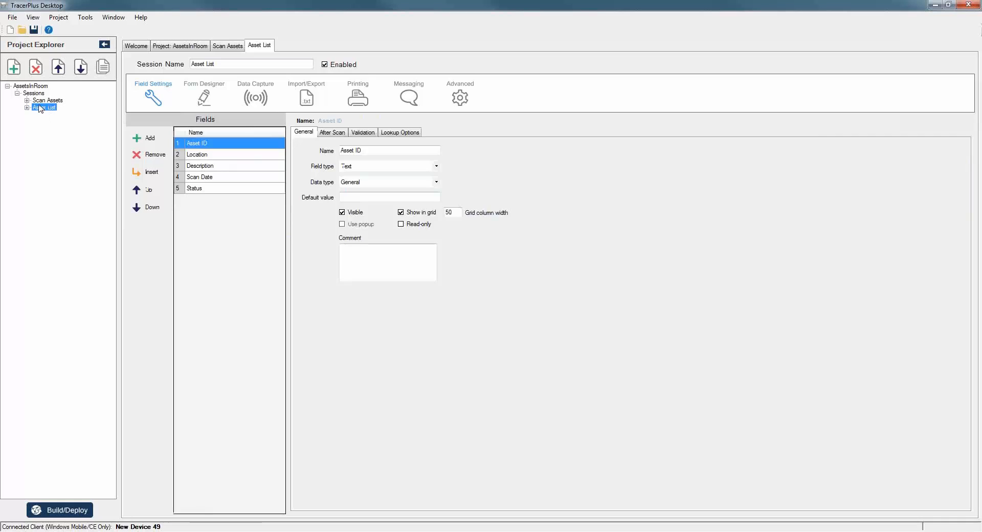
{"action": "double_click", "coordinate": [44, 100]}
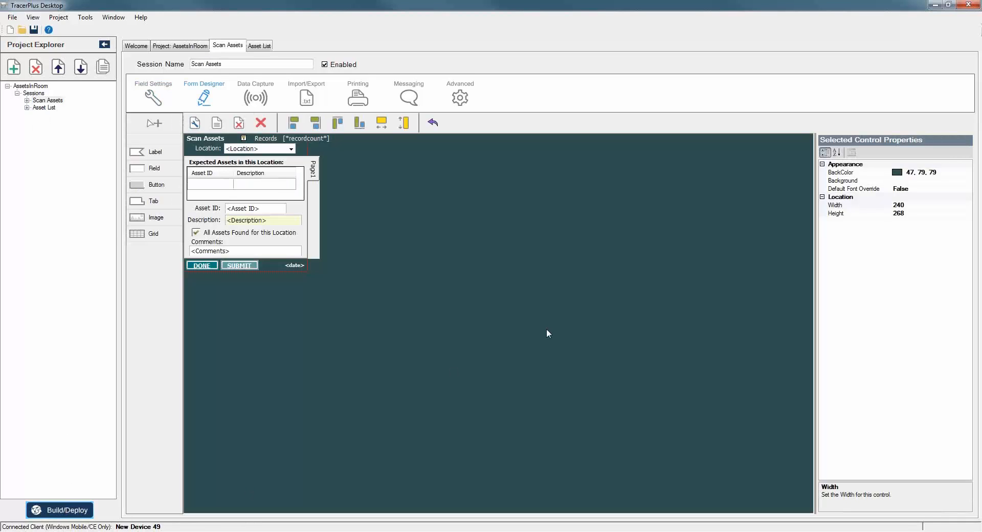
{"action": "left_click", "coordinate": [517, 340]}
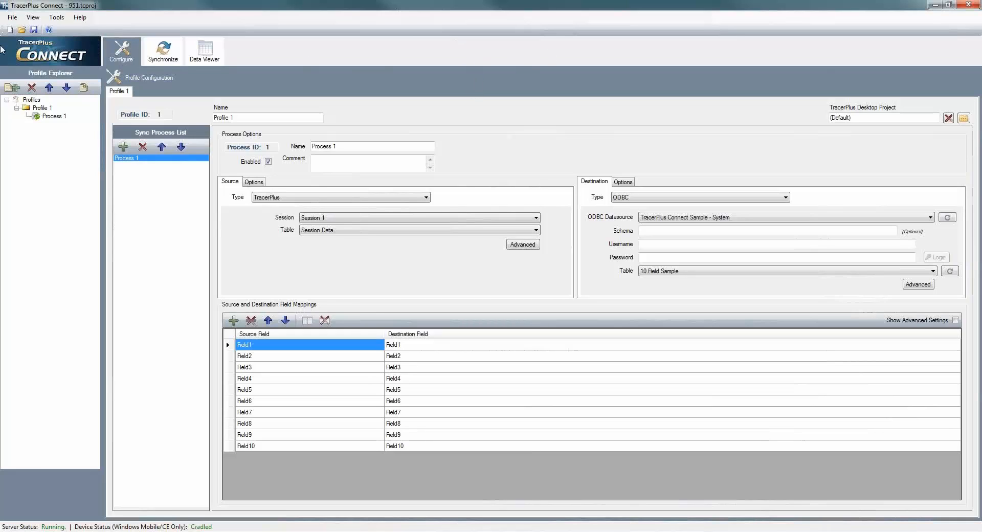
Create a new TracerPlus Connect sync profile linked to the AssetsInRoom.tpp project file.
{"action": "left_click", "coordinate": [10, 29]}
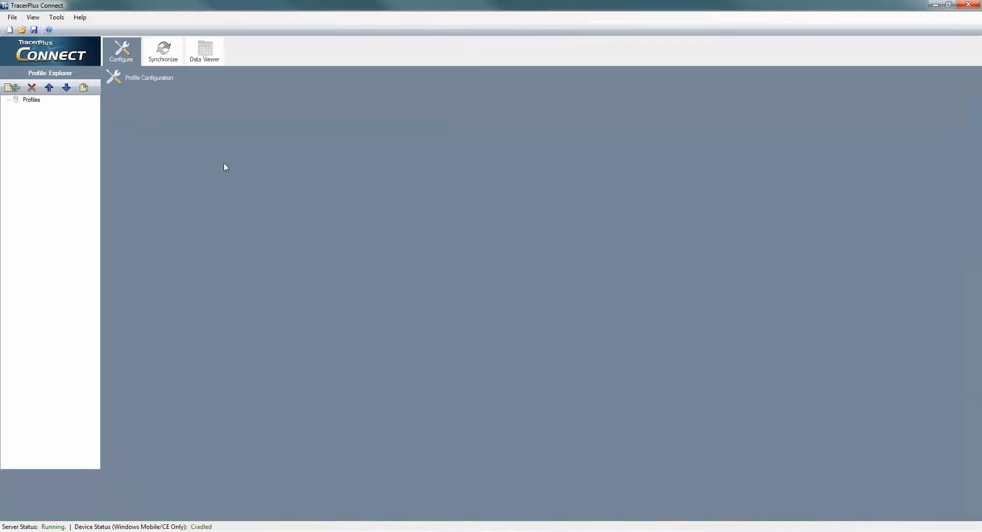
{"action": "left_click", "coordinate": [13, 87]}
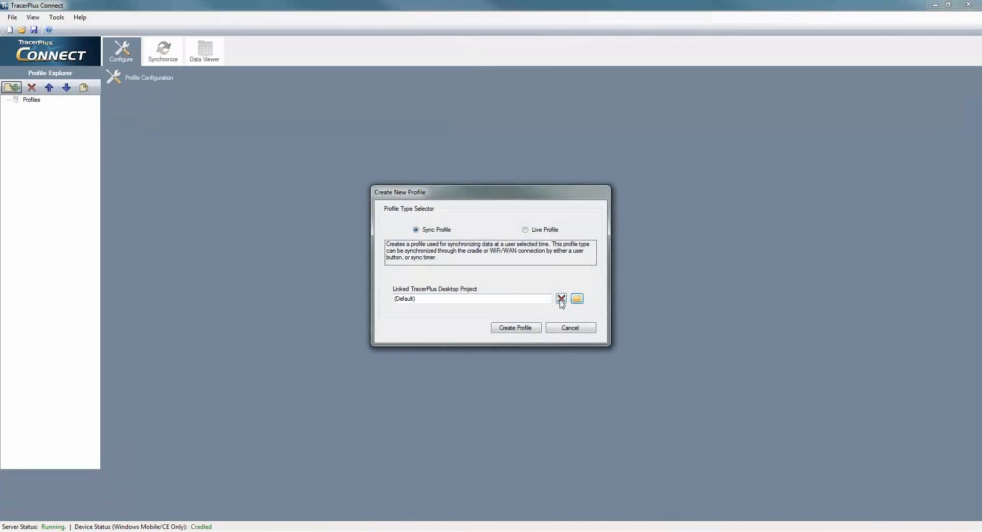
{"action": "left_click", "coordinate": [577, 298]}
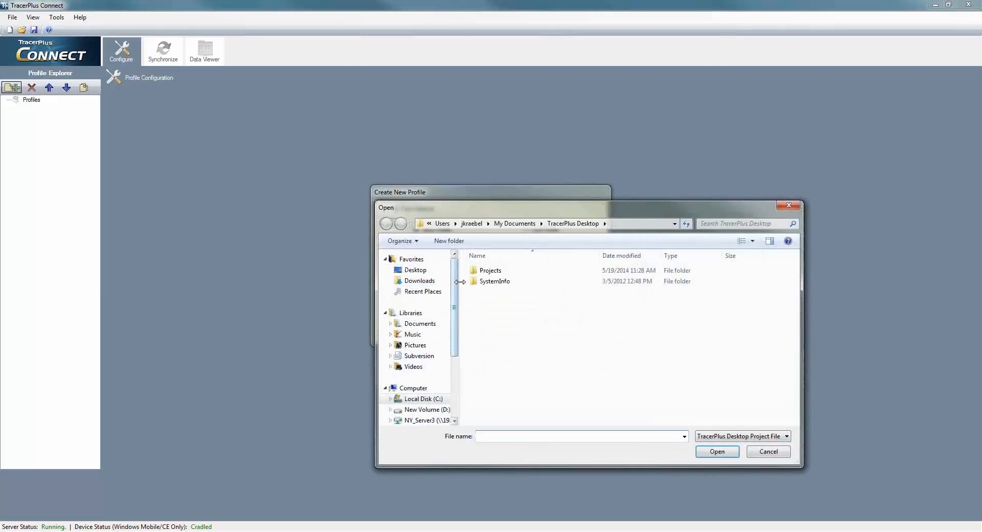
{"action": "double_click", "coordinate": [488, 271]}
{"action": "scroll", "coordinate": [520, 344], "scroll_direction": "down", "scroll_amount": 10}
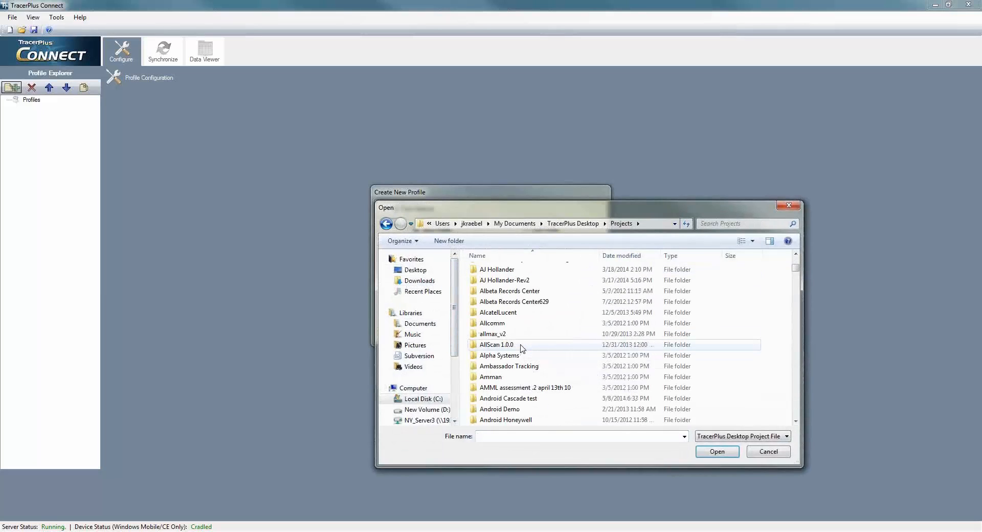
{"action": "scroll", "coordinate": [549, 311], "scroll_direction": "down", "scroll_amount": 12}
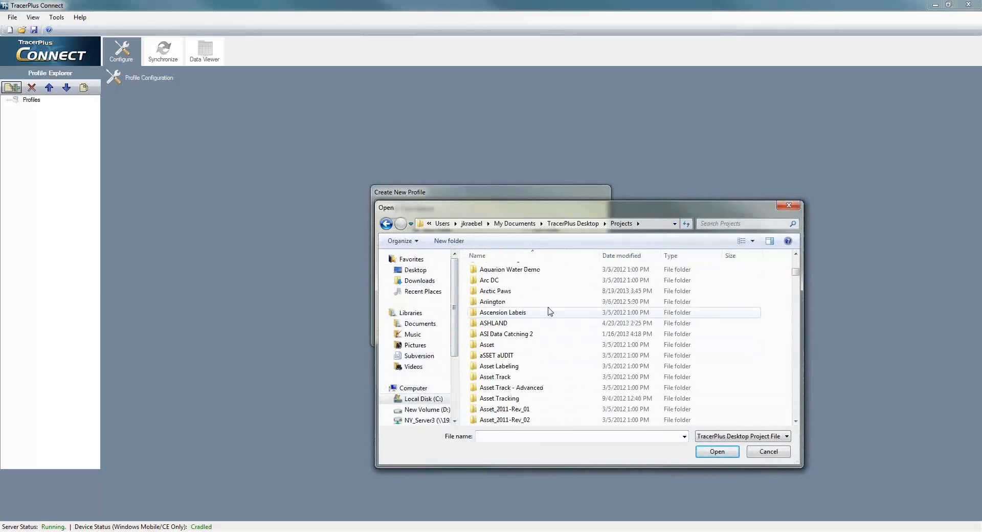
{"action": "scroll", "coordinate": [549, 311], "scroll_direction": "down", "scroll_amount": 1}
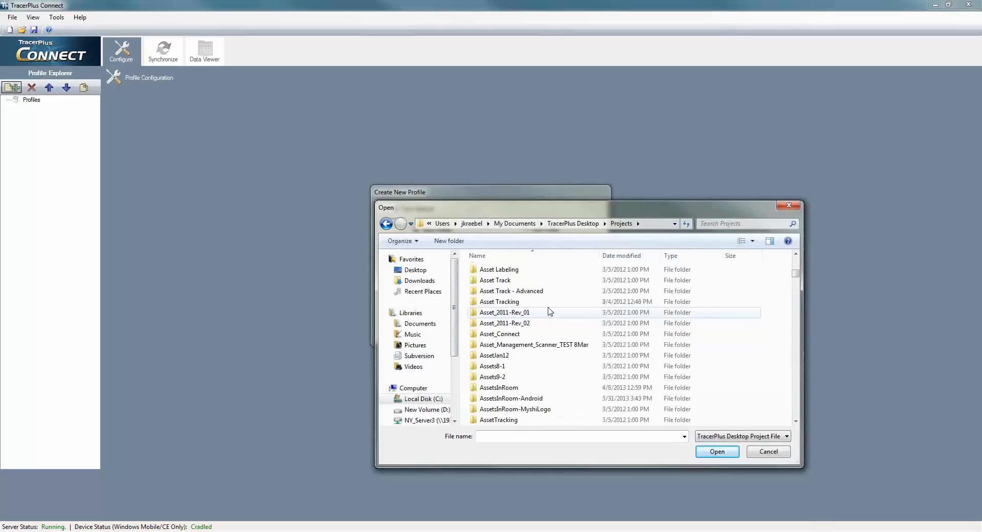
{"action": "double_click", "coordinate": [529, 387]}
{"action": "double_click", "coordinate": [516, 293]}
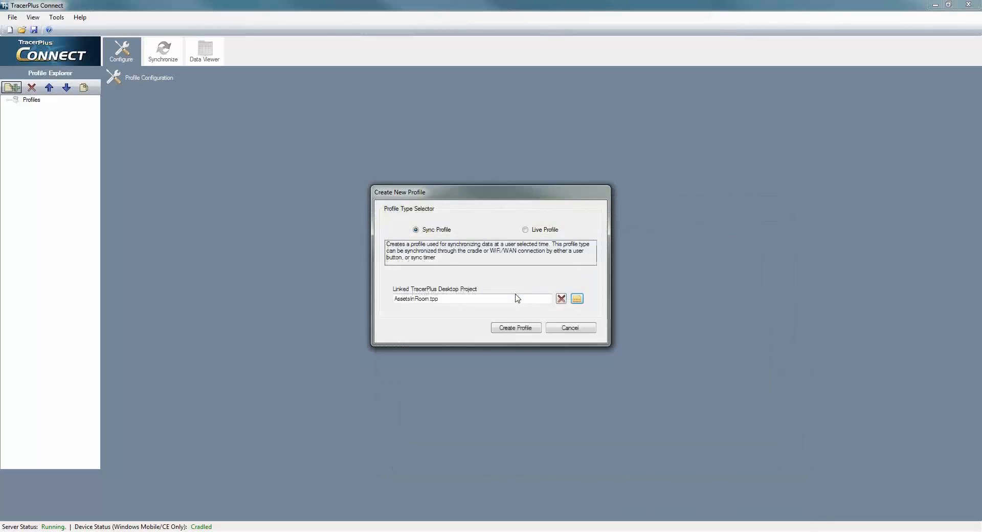
{"action": "left_click", "coordinate": [515, 326]}
Add a process with ODBC source TracerPlus Connect Sample, table Asset List.
{"action": "left_click", "coordinate": [122, 147]}
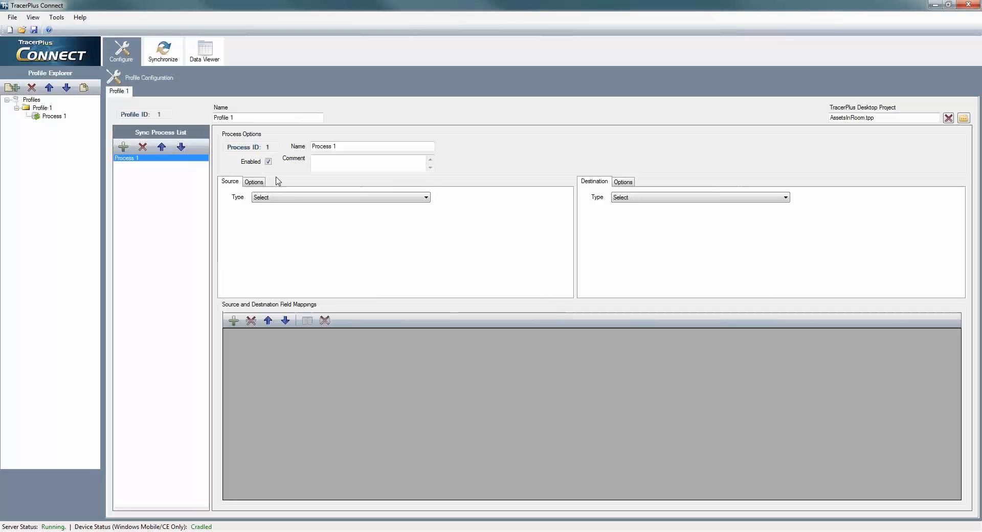
{"action": "left_click", "coordinate": [291, 199]}
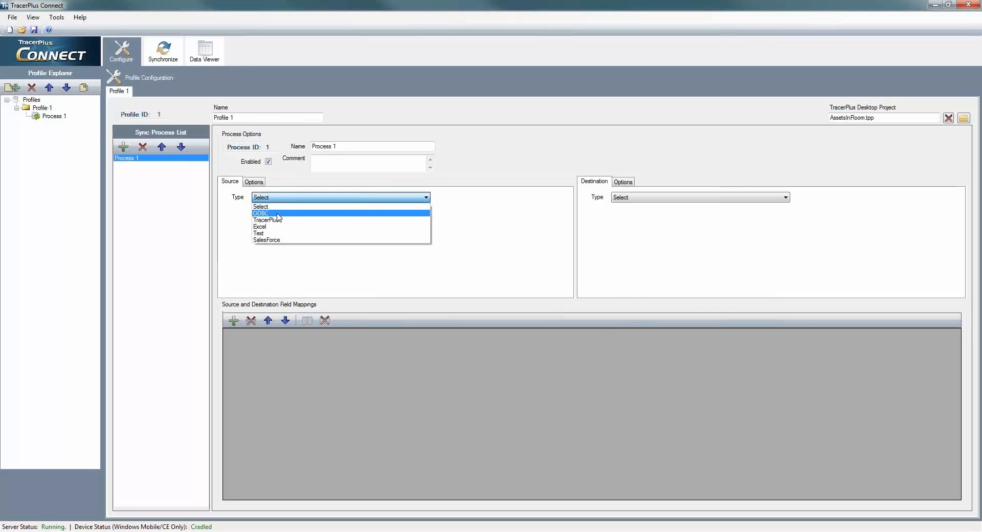
{"action": "left_click", "coordinate": [278, 214]}
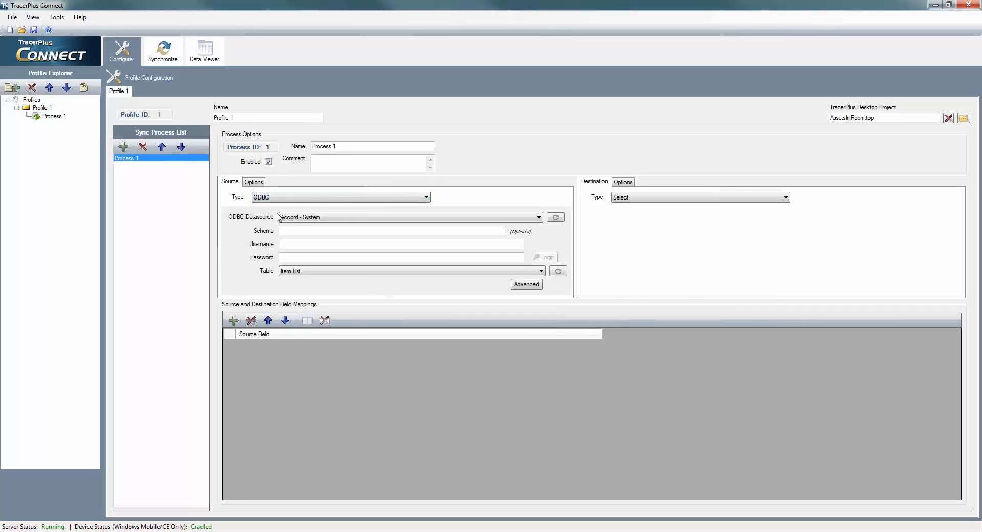
{"action": "left_click", "coordinate": [308, 218]}
{"action": "scroll", "coordinate": [330, 343], "scroll_direction": "down", "scroll_amount": 5}
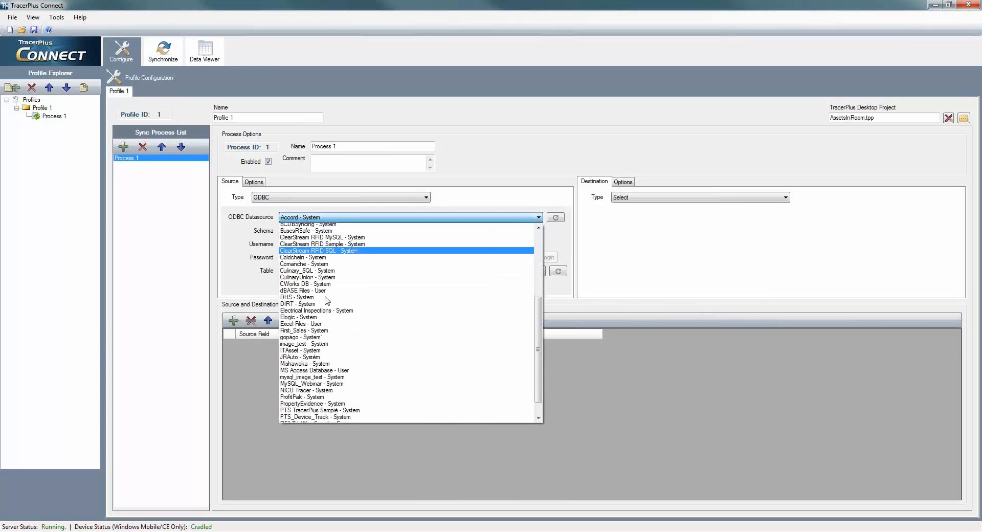
{"action": "left_click", "coordinate": [326, 393]}
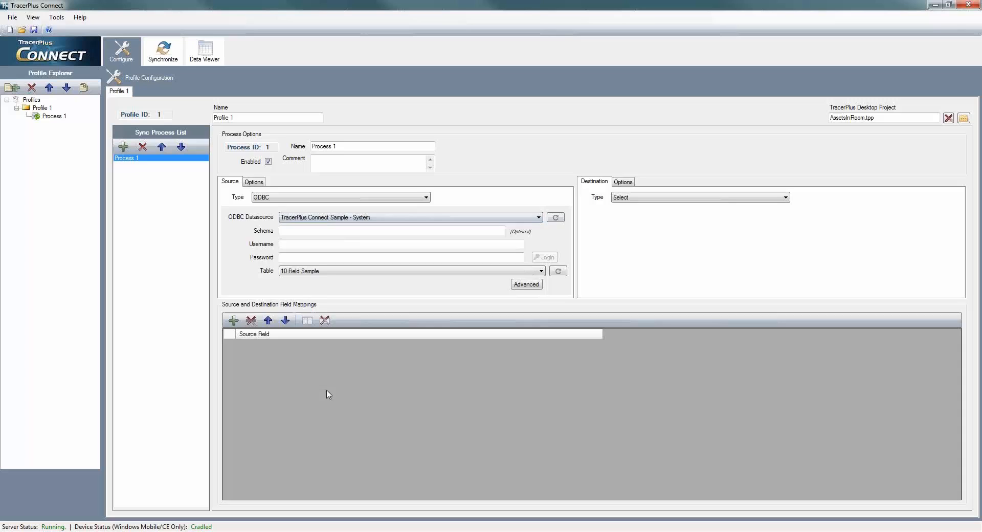
{"action": "left_click", "coordinate": [312, 272]}
{"action": "left_click", "coordinate": [306, 324]}
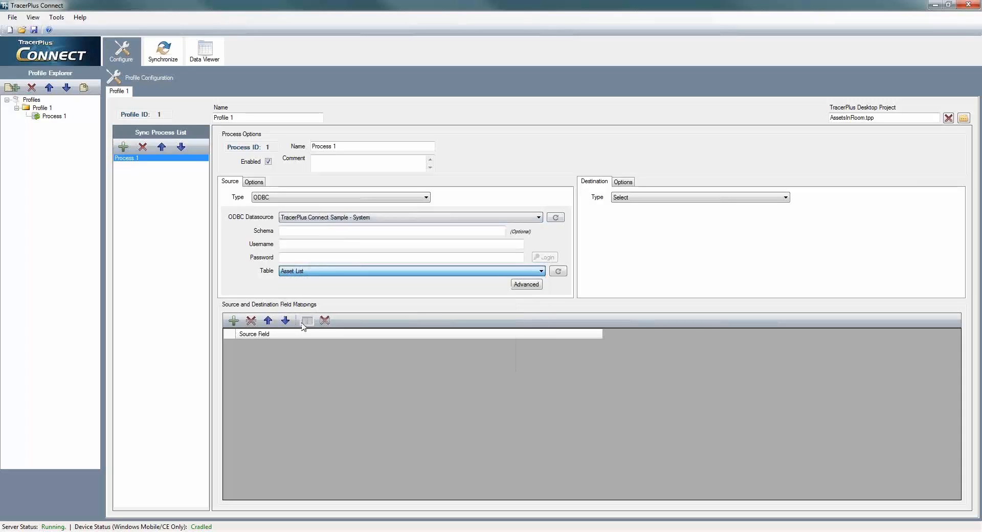
Set the destination to TracerPlus session Asset List and map Scan Status to Status.
{"action": "left_click", "coordinate": [629, 199]}
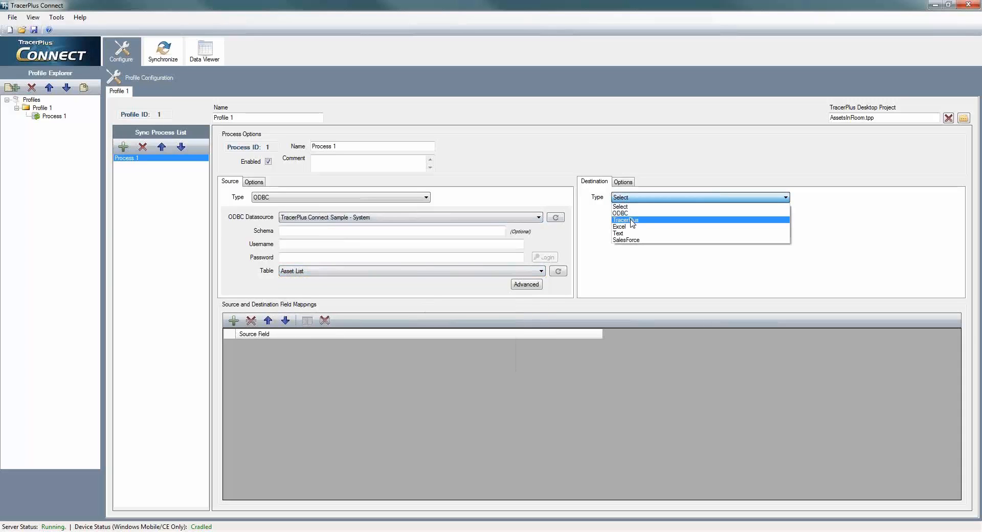
{"action": "left_click", "coordinate": [632, 219]}
{"action": "left_click", "coordinate": [677, 219]}
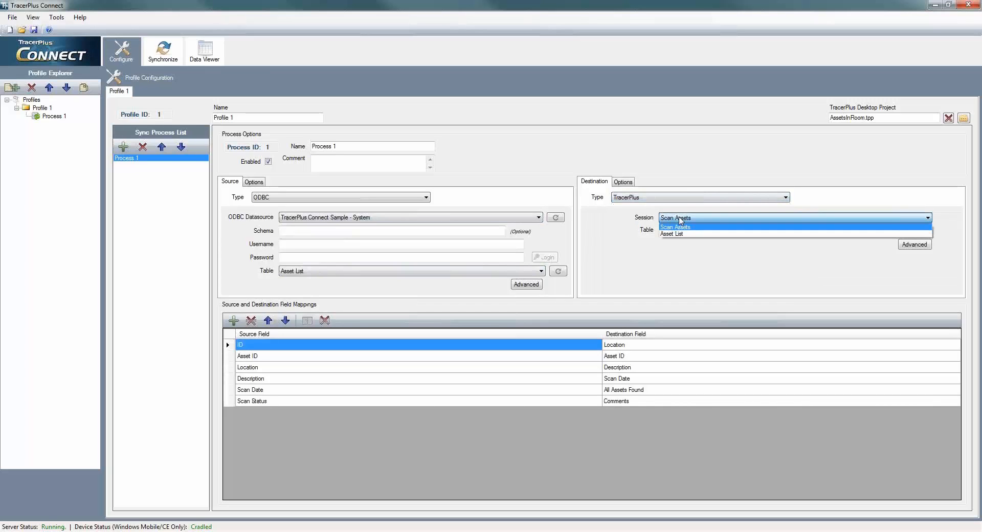
{"action": "left_click", "coordinate": [679, 235]}
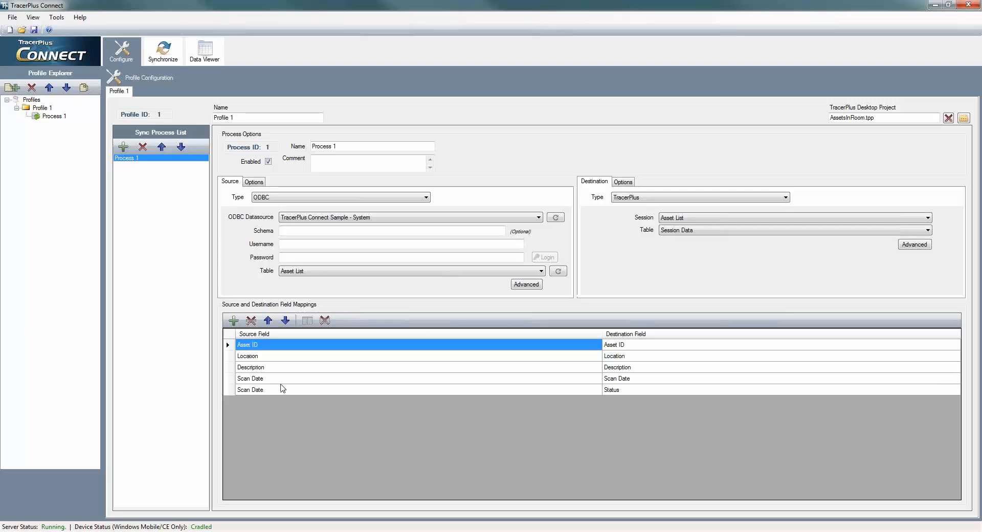
{"action": "left_click", "coordinate": [283, 391]}
{"action": "left_click", "coordinate": [284, 391]}
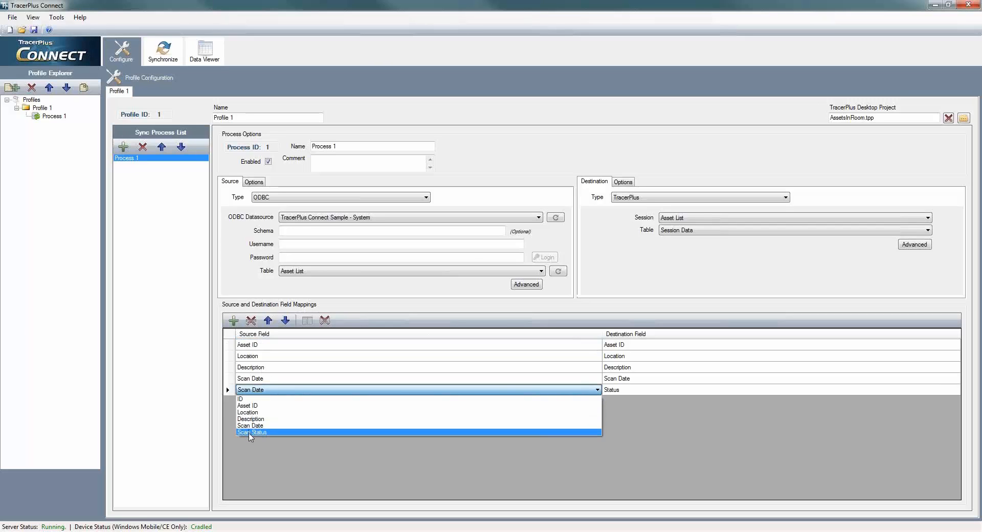
{"action": "left_click", "coordinate": [258, 440]}
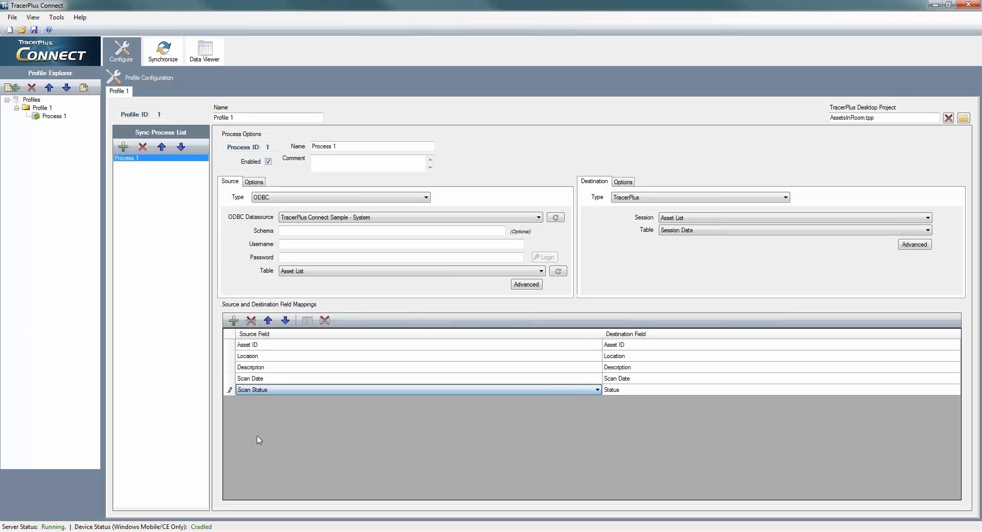
Change the destination's post type in the additional options, then save the project.
{"action": "left_click", "coordinate": [629, 183]}
{"action": "left_click", "coordinate": [665, 201]}
{"action": "left_click", "coordinate": [644, 228]}
{"action": "left_click", "coordinate": [594, 182]}
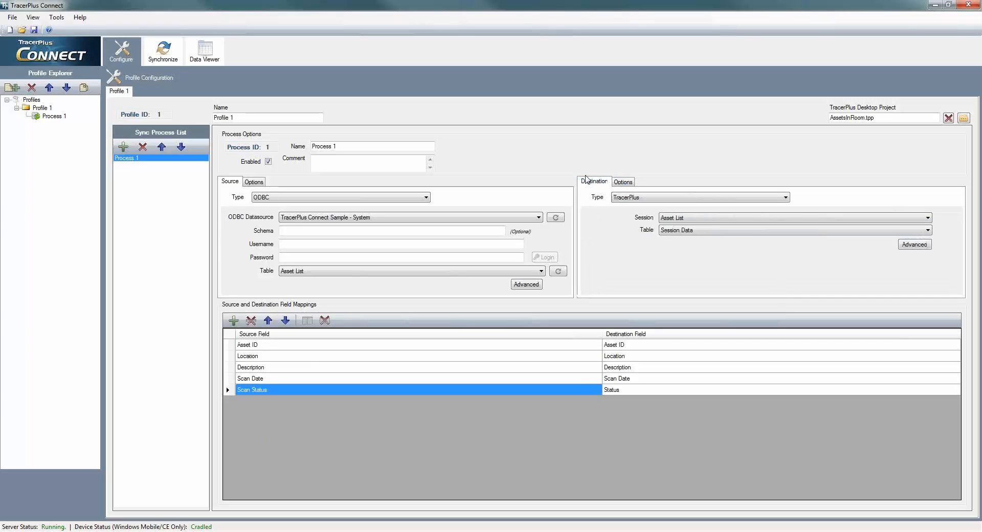
{"action": "left_click", "coordinate": [34, 30]}
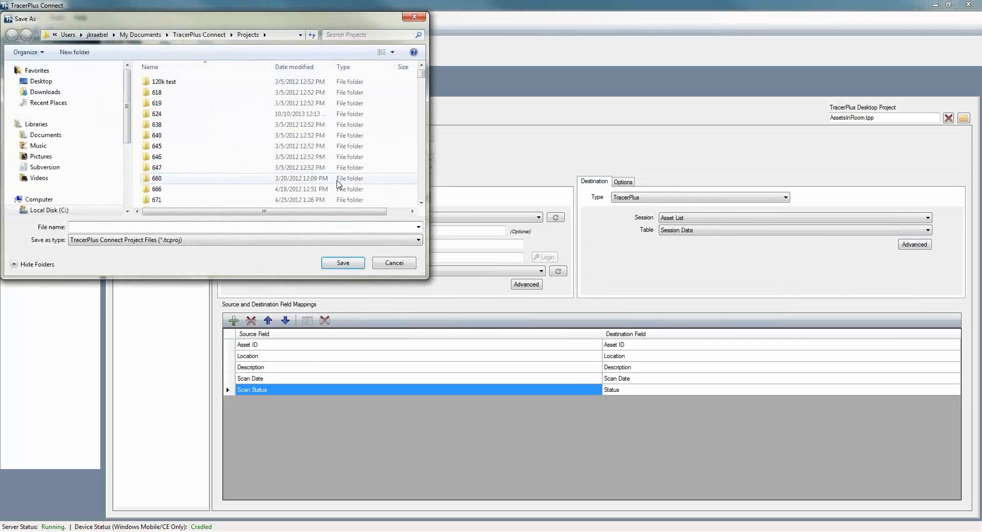
Save the profile over Test.tcproj, confirming replacement, and view the 16 Asset List source records.
{"action": "type", "text": "test"}
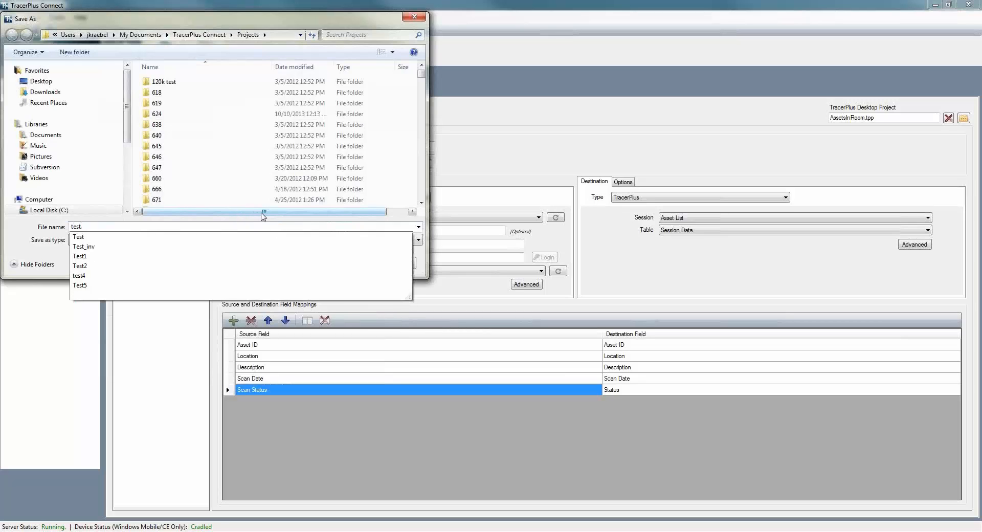
{"action": "left_click", "coordinate": [423, 240]}
{"action": "left_click", "coordinate": [349, 263]}
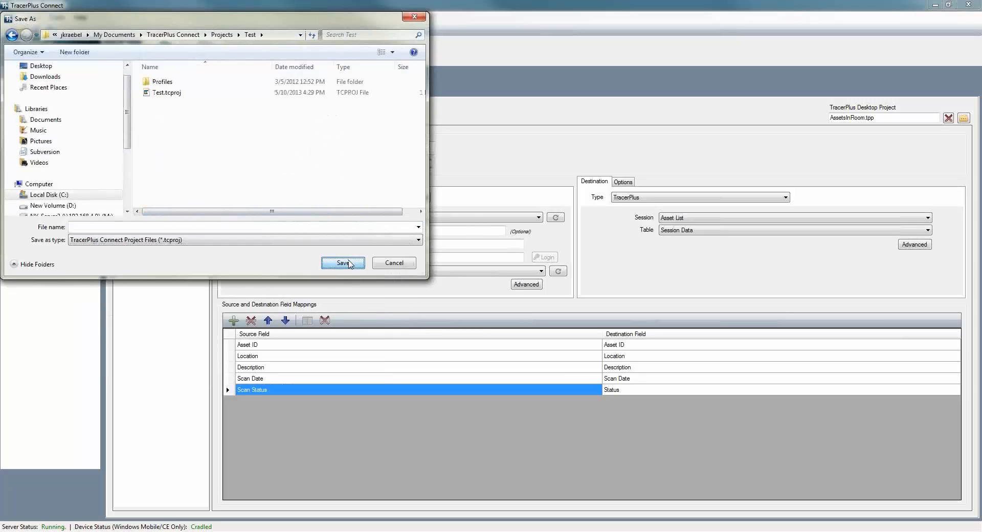
{"action": "double_click", "coordinate": [174, 92]}
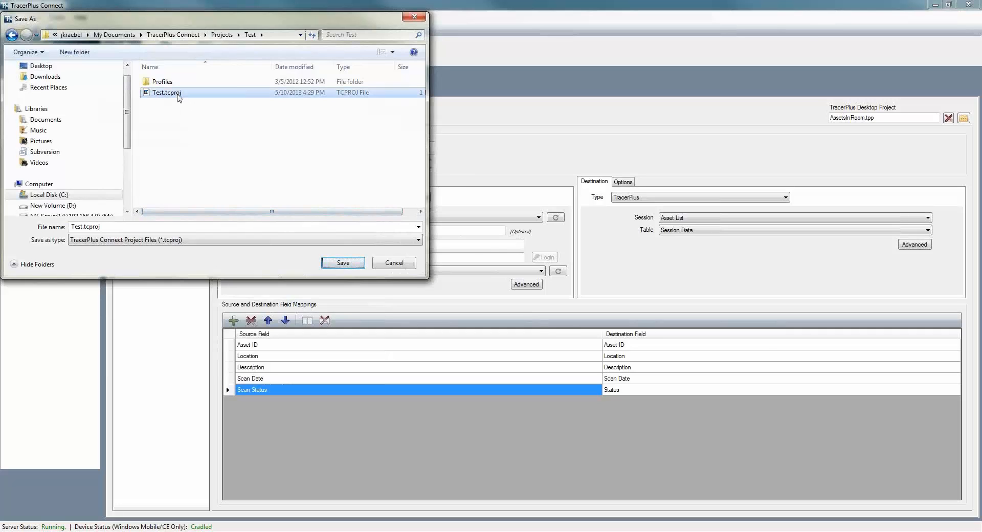
{"action": "left_click", "coordinate": [520, 274]}
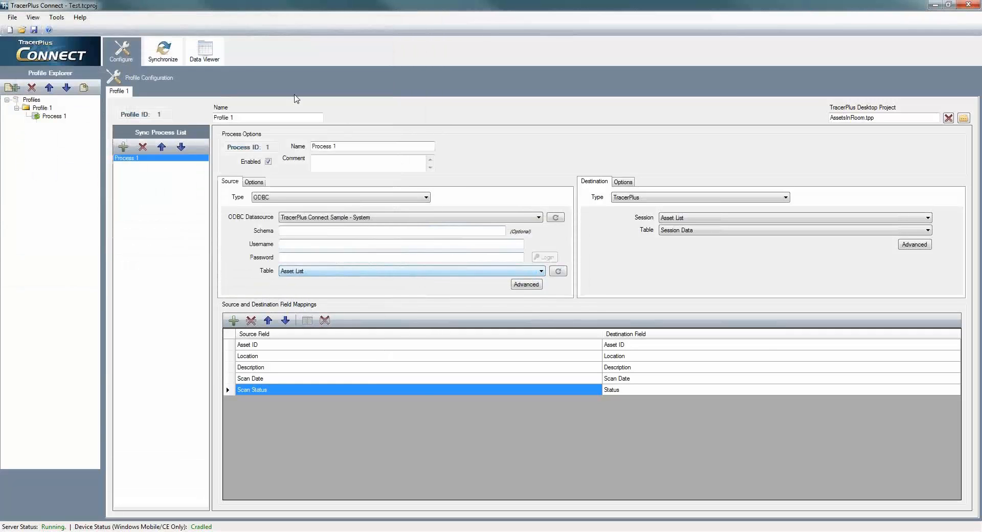
{"action": "left_click", "coordinate": [204, 51]}
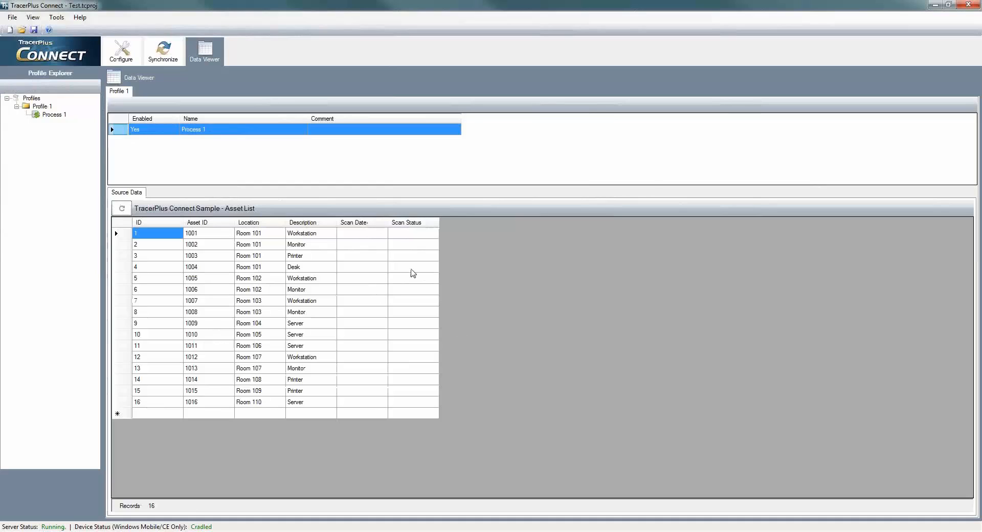
Delete all records from the device's Asset List table.
{"action": "left_click", "coordinate": [225, 257]}
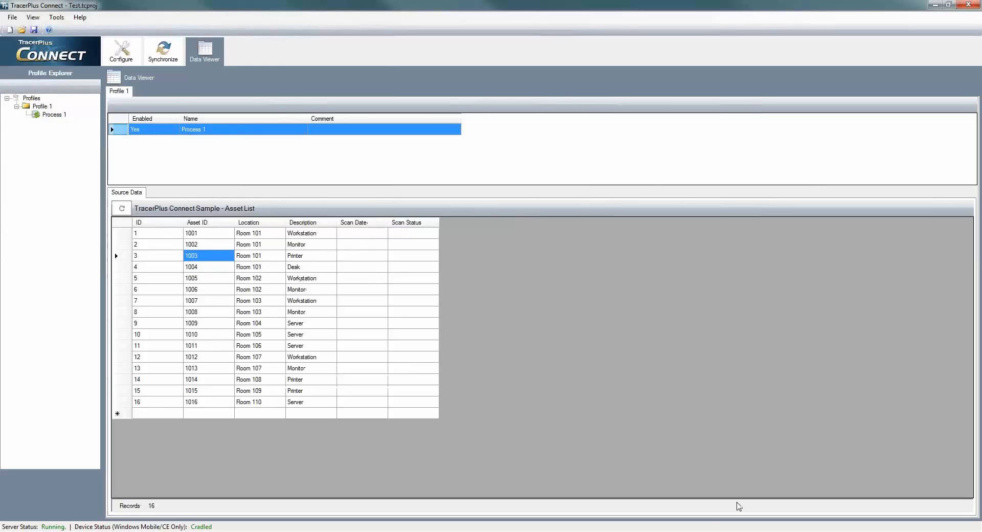
{"action": "left_click", "coordinate": [588, 531]}
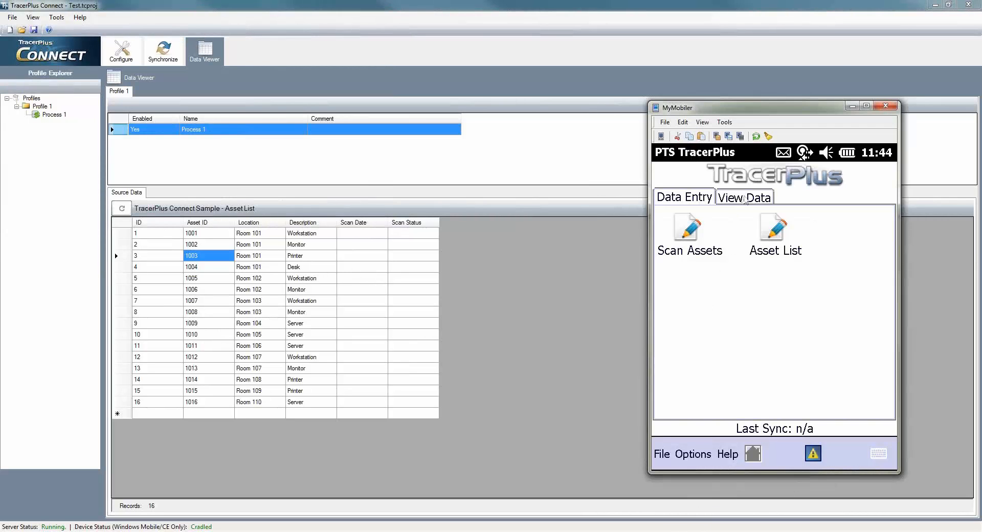
{"action": "left_click", "coordinate": [743, 197]}
{"action": "left_click", "coordinate": [774, 228]}
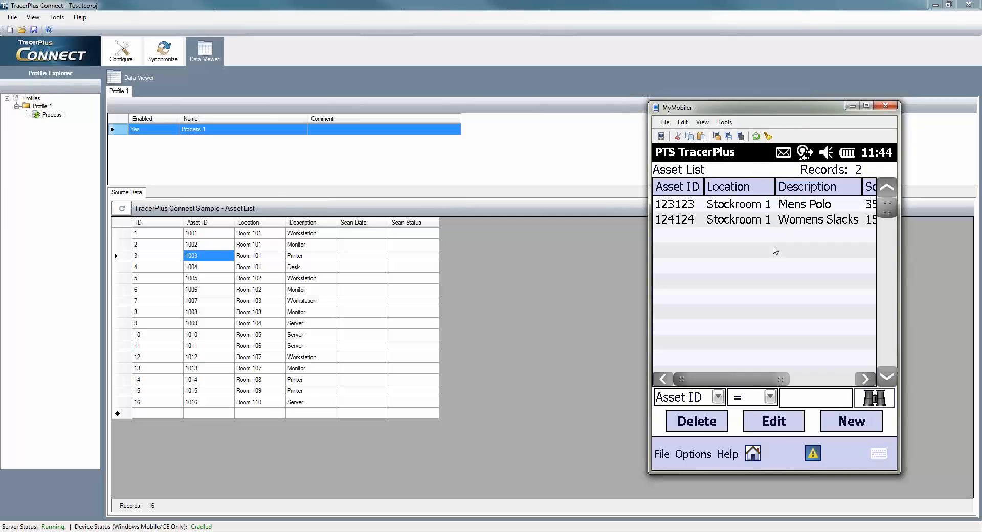
{"action": "left_click", "coordinate": [695, 460]}
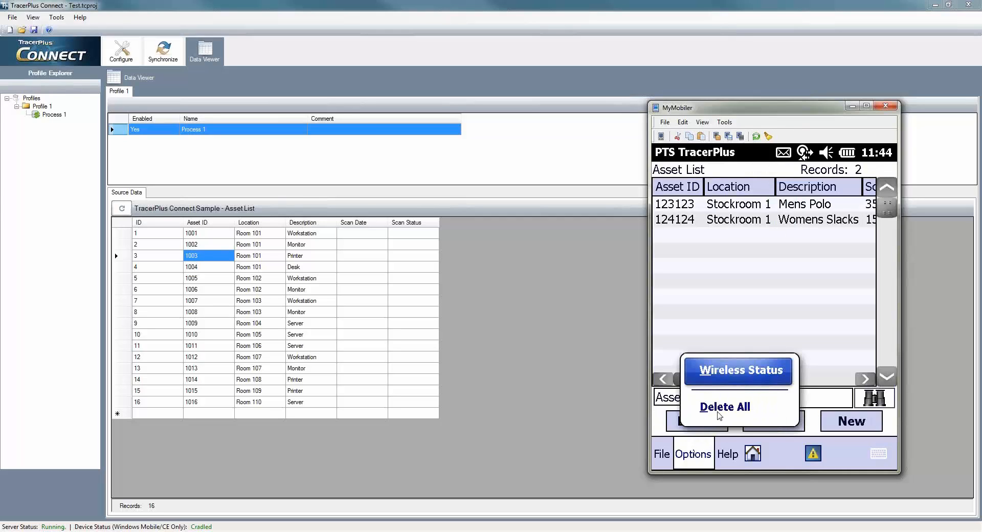
{"action": "left_click", "coordinate": [717, 407]}
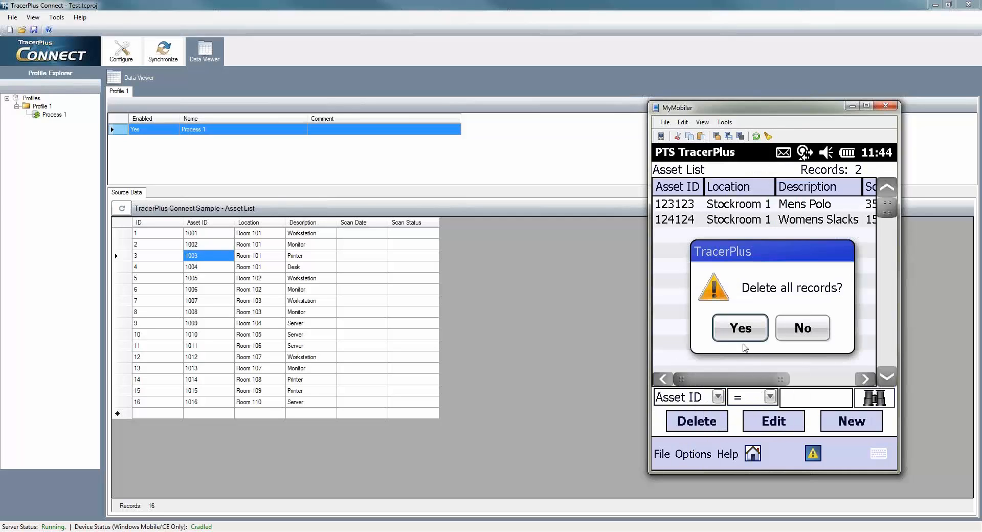
{"action": "left_click", "coordinate": [743, 333]}
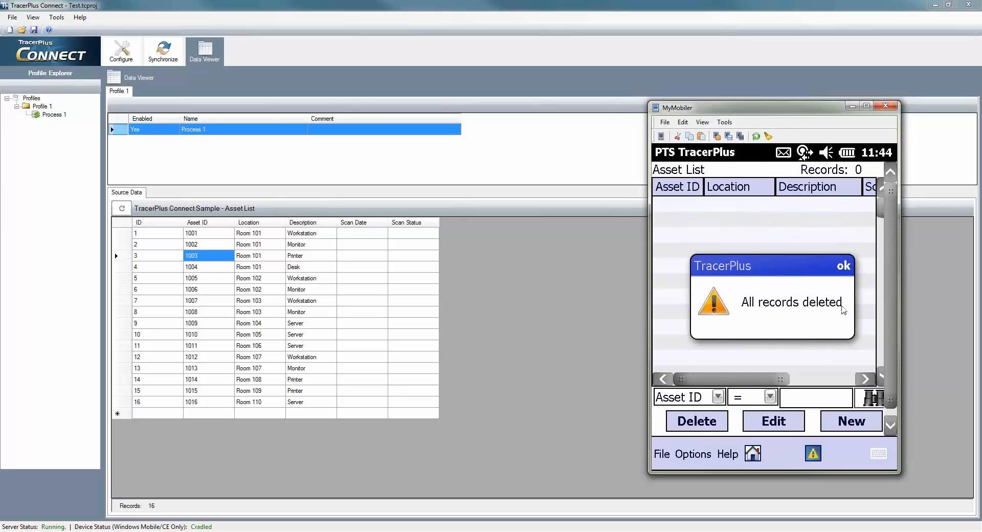
{"action": "left_click", "coordinate": [837, 275]}
Delete all records from the device's Scan Assets table and return home.
{"action": "left_click", "coordinate": [755, 454]}
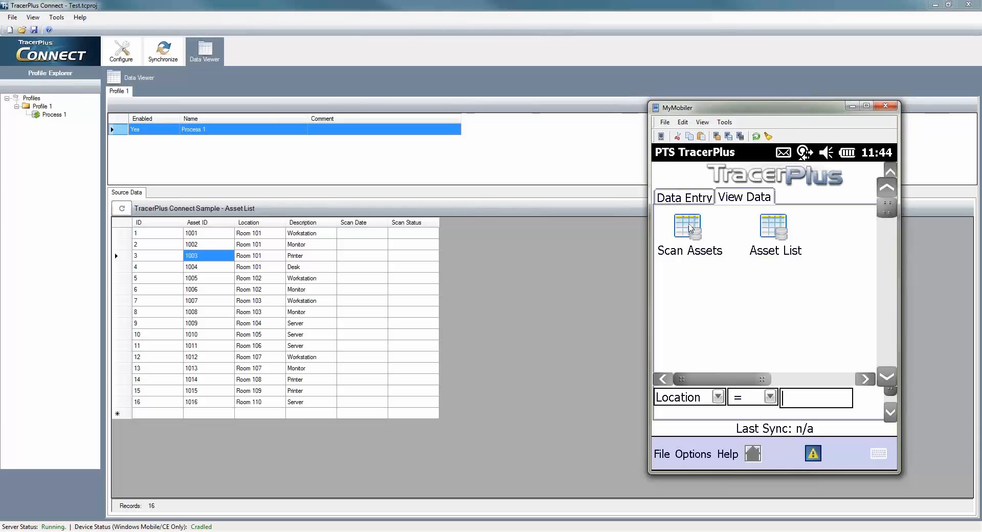
{"action": "left_click", "coordinate": [688, 229]}
{"action": "left_click", "coordinate": [691, 454]}
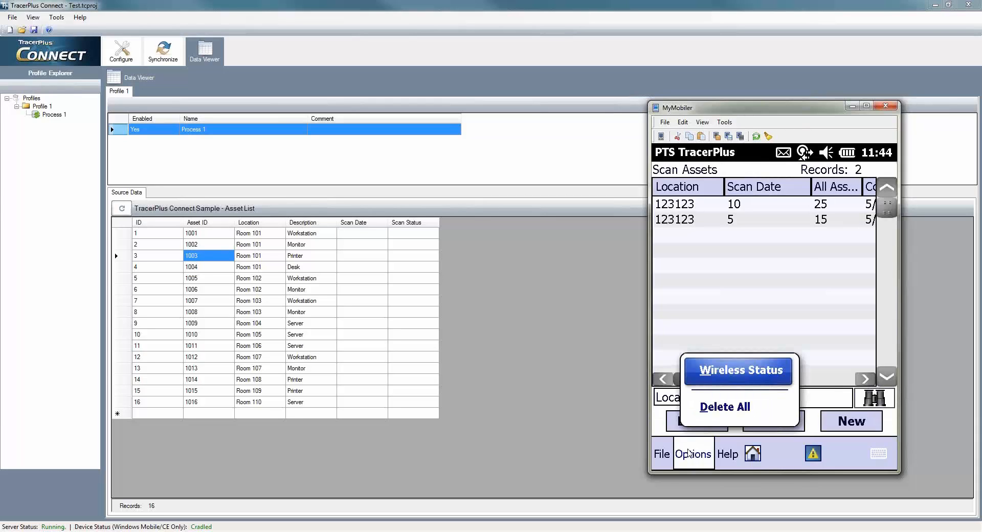
{"action": "left_click", "coordinate": [724, 409]}
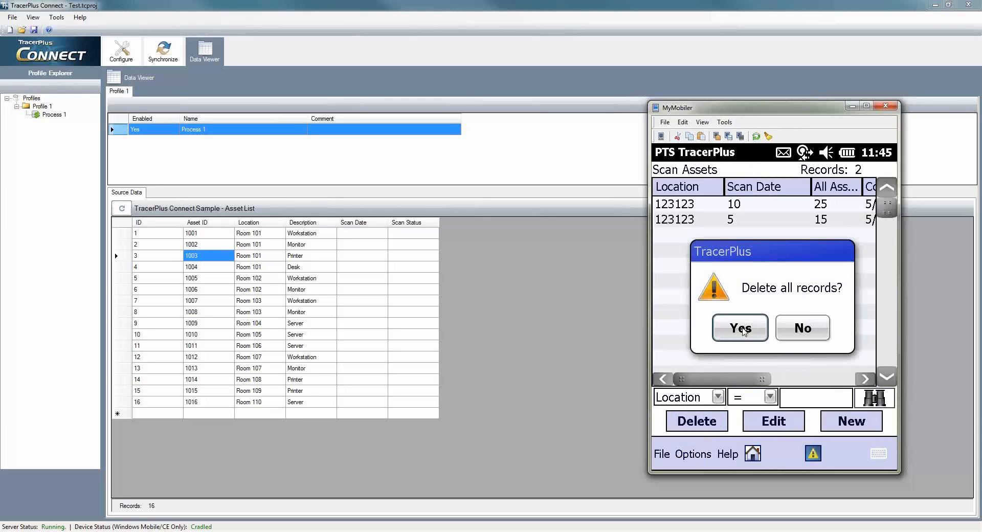
{"action": "left_click", "coordinate": [742, 332]}
{"action": "left_click", "coordinate": [841, 266]}
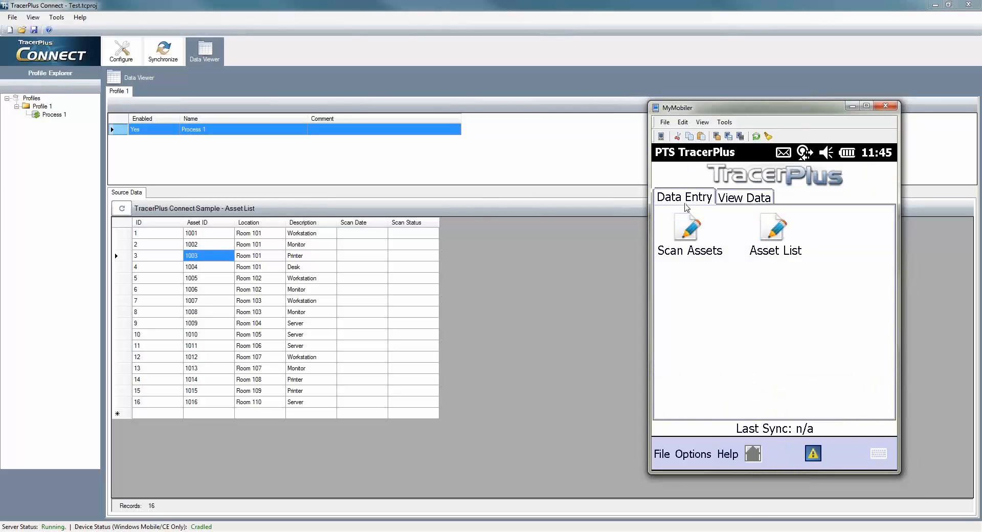
{"action": "left_click", "coordinate": [152, 60]}
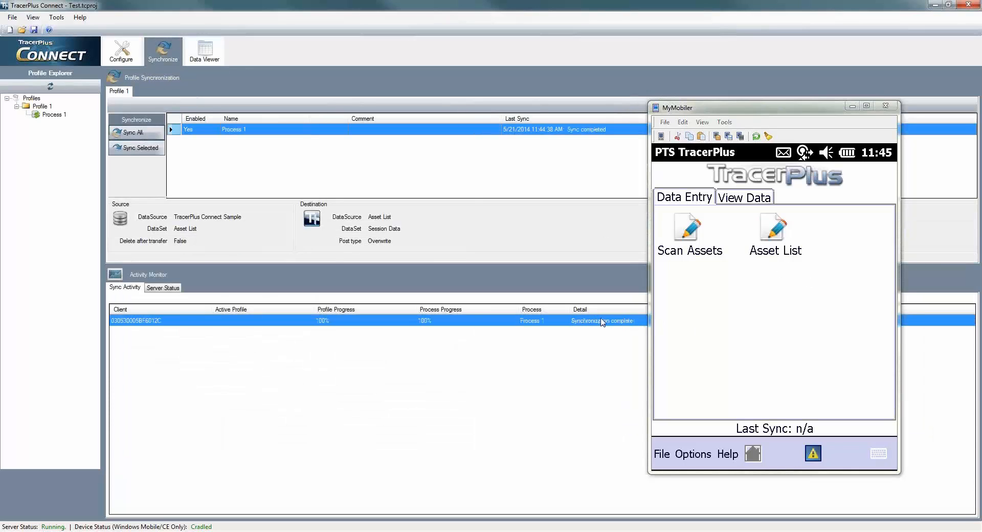
Look over the 16 synced Asset List records, then go back to the TracerPlus Data Entry screen.
{"action": "left_click", "coordinate": [746, 197]}
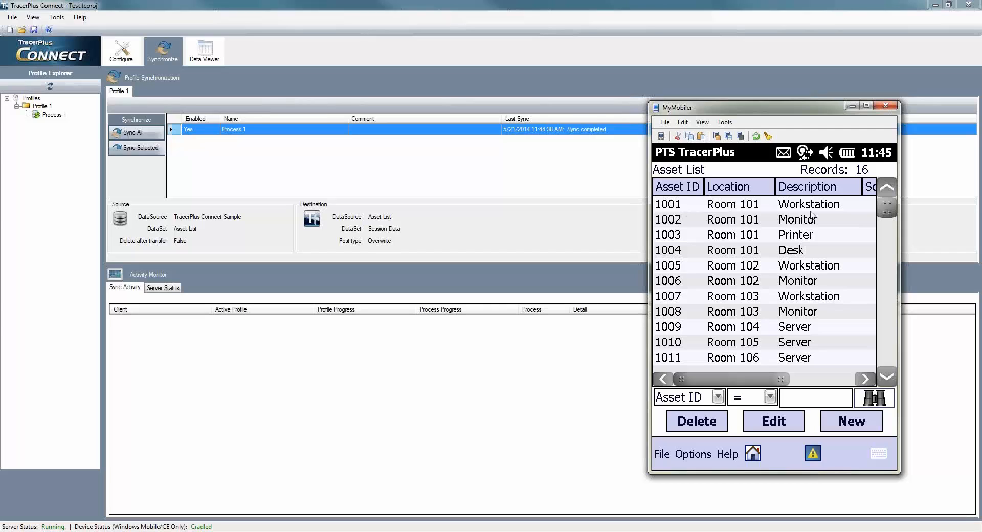
{"action": "left_click_drag", "start_coordinate": [814, 383], "coordinate": [847, 384]}
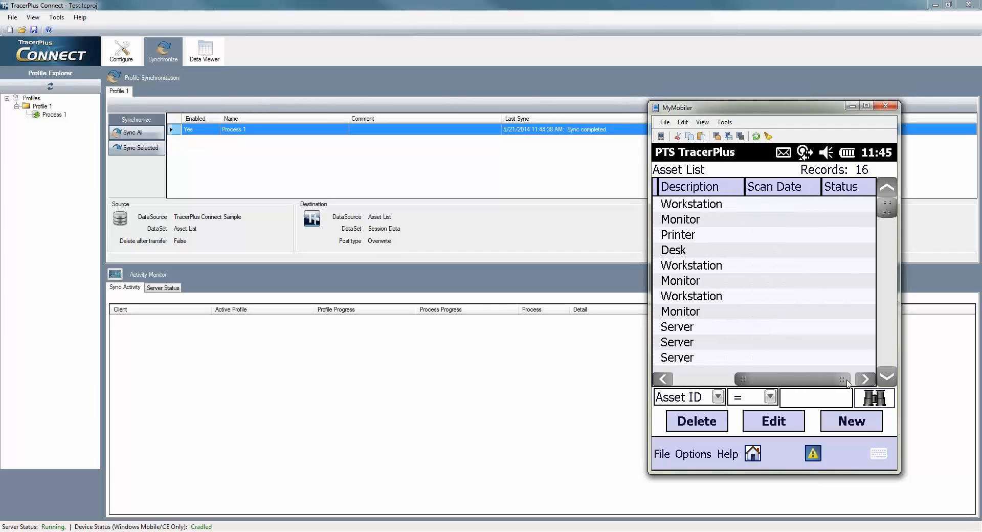
{"action": "left_click_drag", "start_coordinate": [785, 388], "coordinate": [695, 386]}
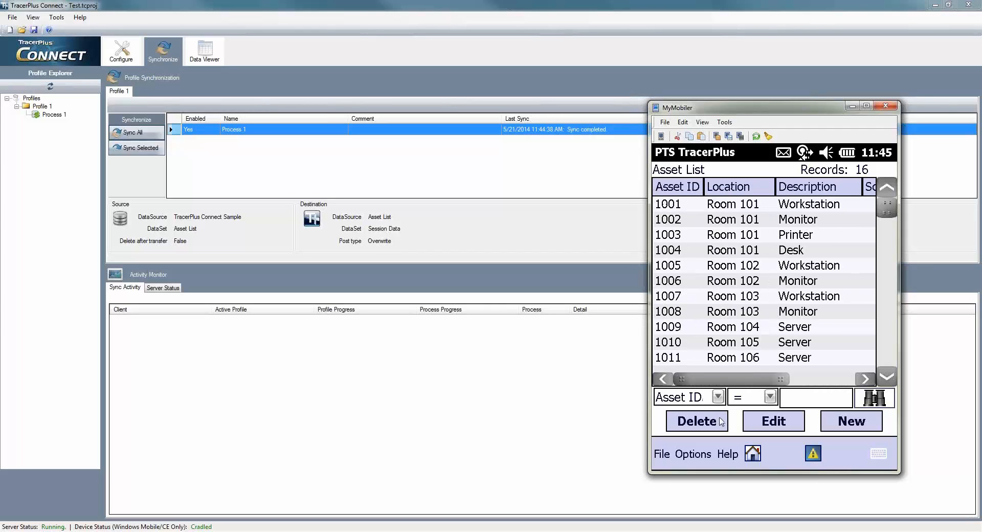
{"action": "left_click", "coordinate": [753, 453]}
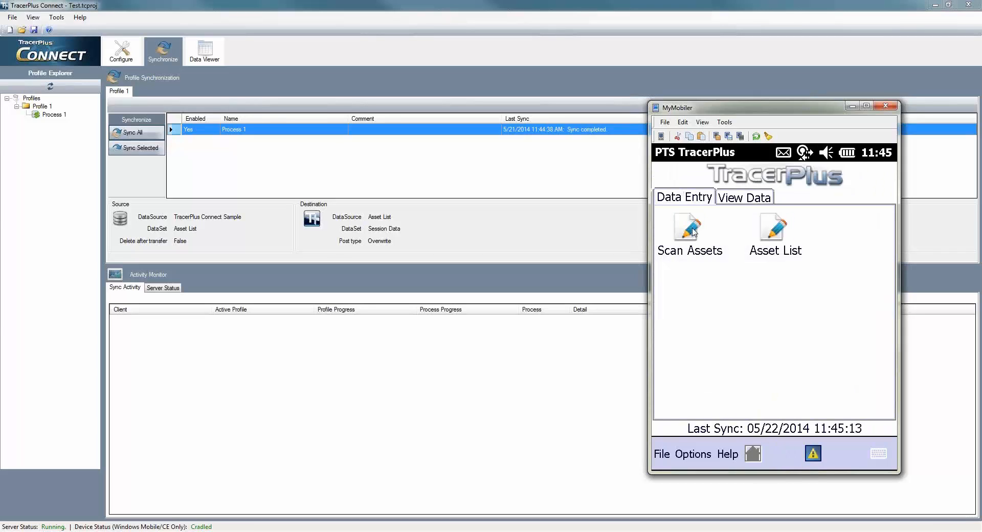
In Scan Assets with location Room 101, scan assets 1001, 1002, 1004 and 1003.
{"action": "left_click", "coordinate": [692, 229]}
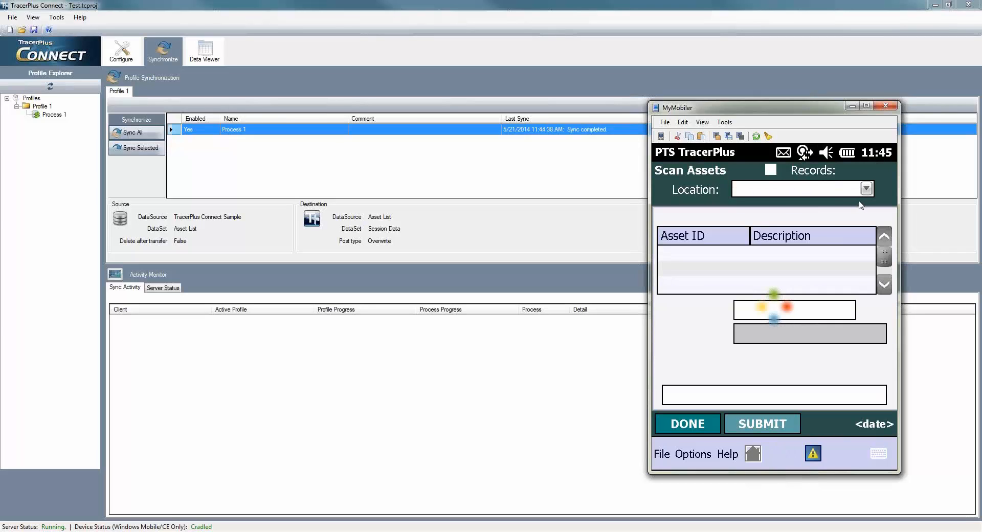
{"action": "left_click", "coordinate": [866, 190]}
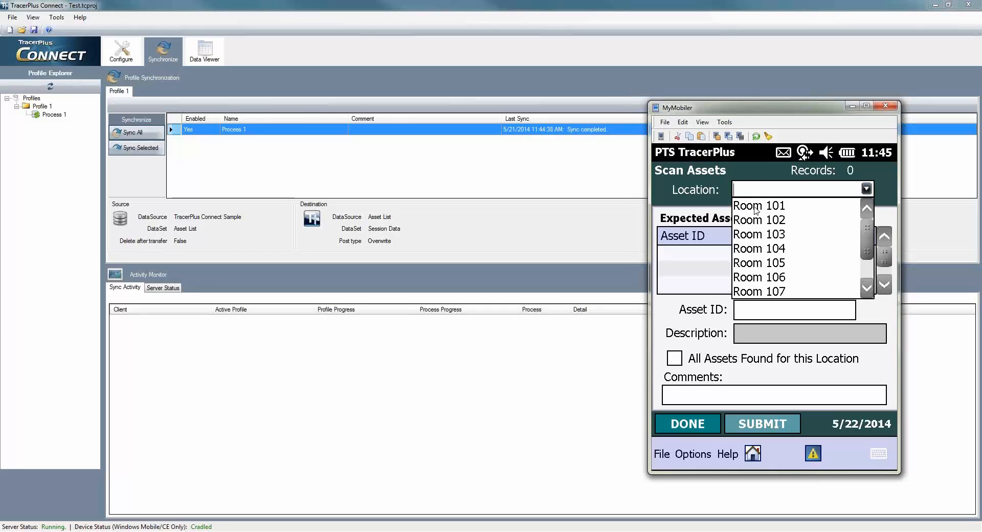
{"action": "left_click", "coordinate": [756, 207]}
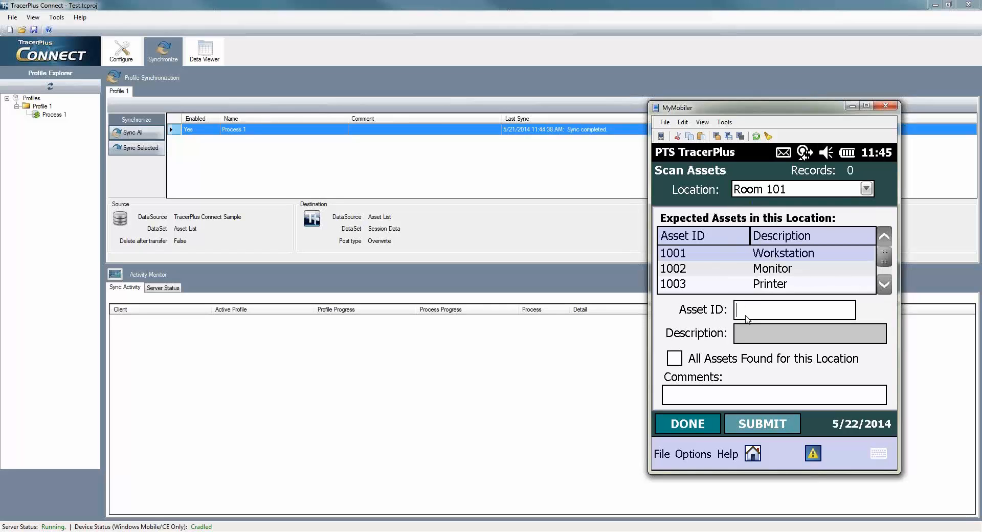
{"action": "left_click", "coordinate": [746, 317]}
{"action": "type", "text": "1001"}
{"action": "key", "text": "Return"}
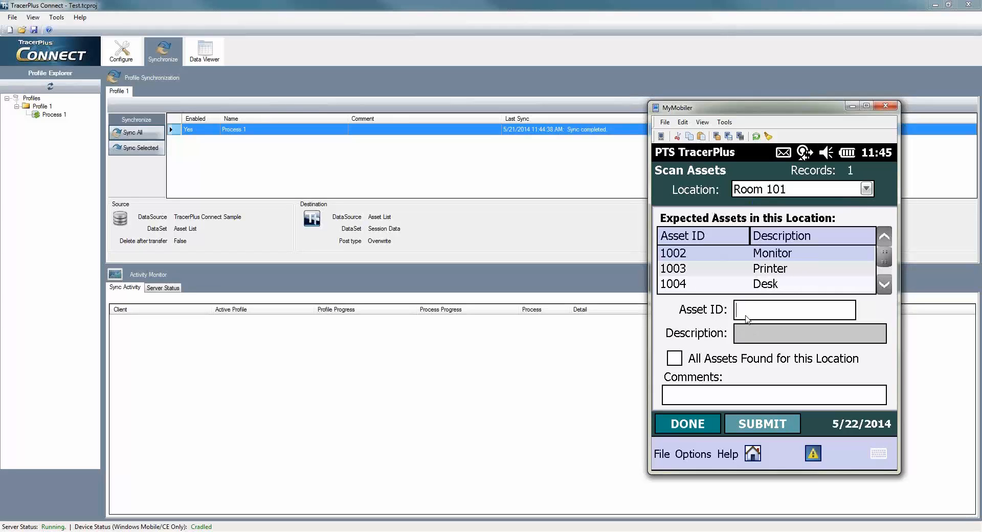
{"action": "type", "text": "1002"}
{"action": "key", "text": "Return"}
{"action": "type", "text": "1004"}
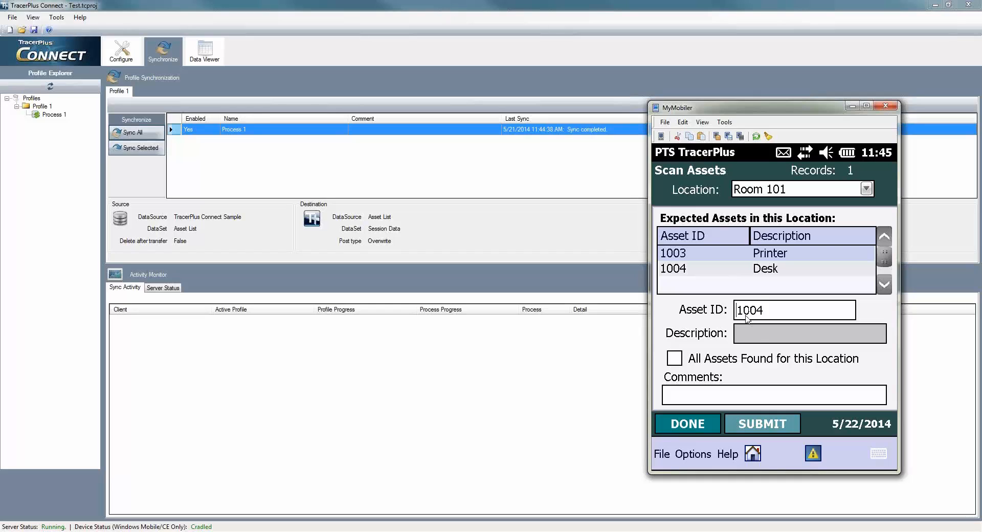
{"action": "key", "text": "Return"}
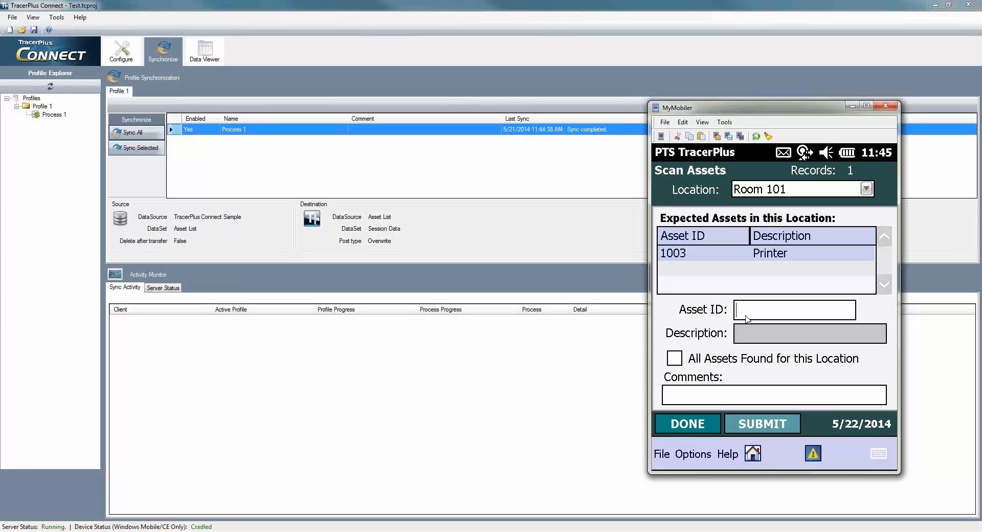
{"action": "type", "text": "1003"}
{"action": "key", "text": "Return"}
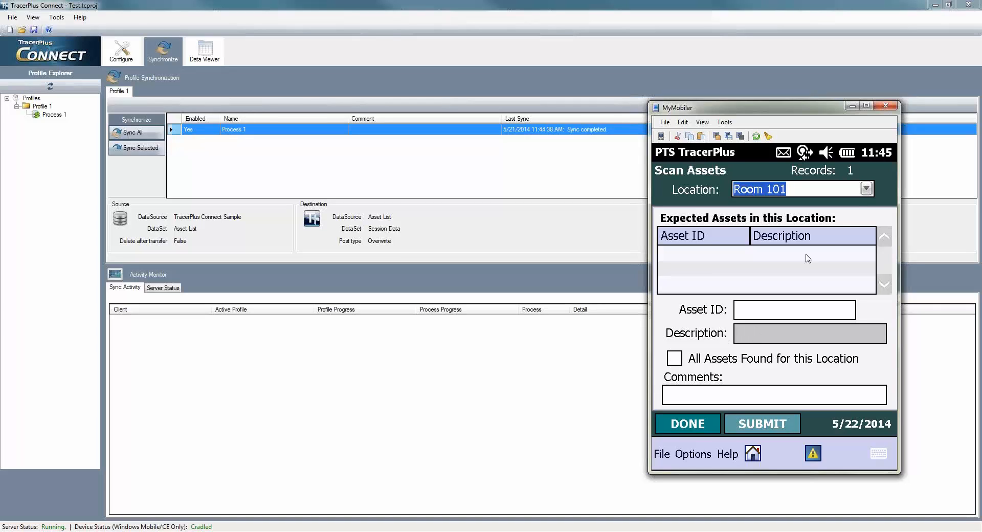
Switch to Room 102, scan asset 1006, comment '1005 was not found', and close the form.
{"action": "left_click", "coordinate": [865, 189]}
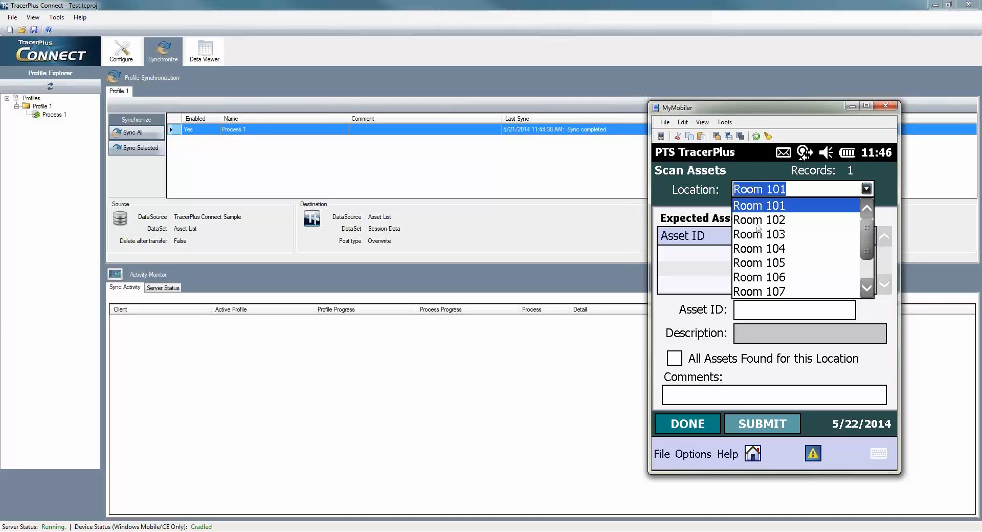
{"action": "left_click", "coordinate": [757, 221]}
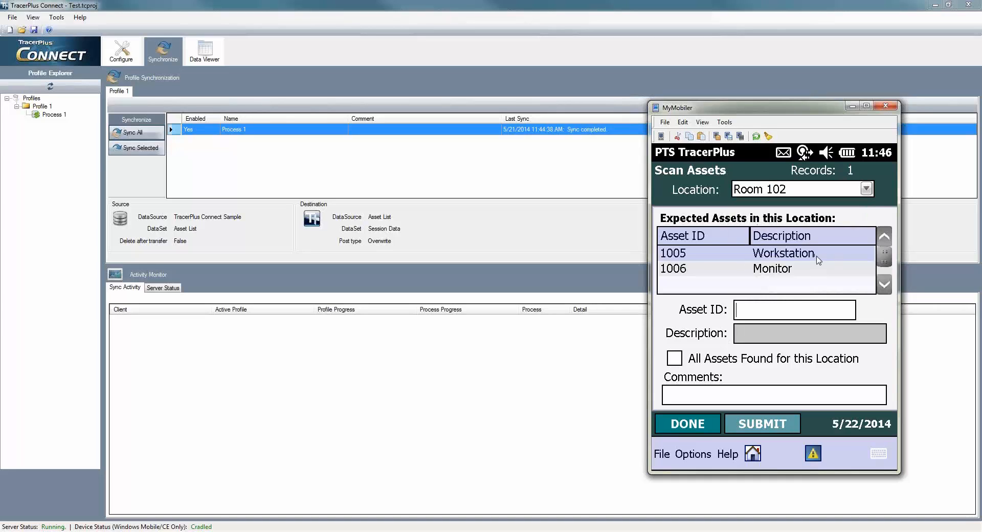
{"action": "left_click", "coordinate": [782, 313]}
{"action": "type", "text": "1006"}
{"action": "key", "text": "Return"}
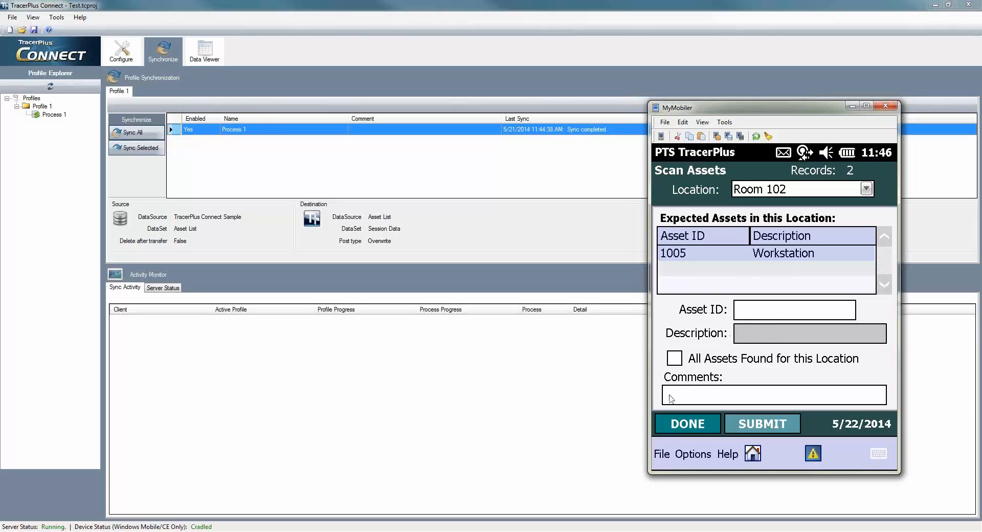
{"action": "left_click", "coordinate": [669, 398]}
{"action": "type", "text": "1005 was not found"}
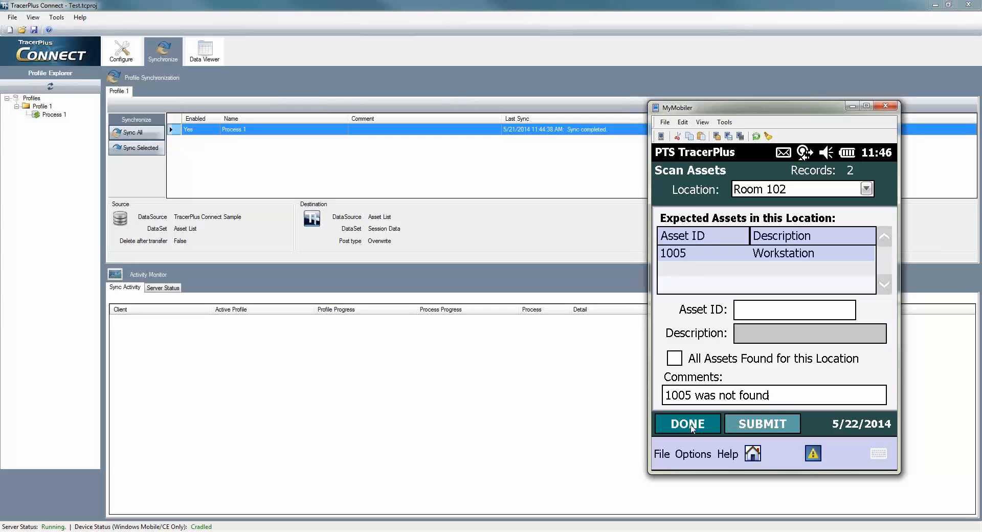
{"action": "left_click", "coordinate": [690, 427]}
{"action": "left_click", "coordinate": [690, 427]}
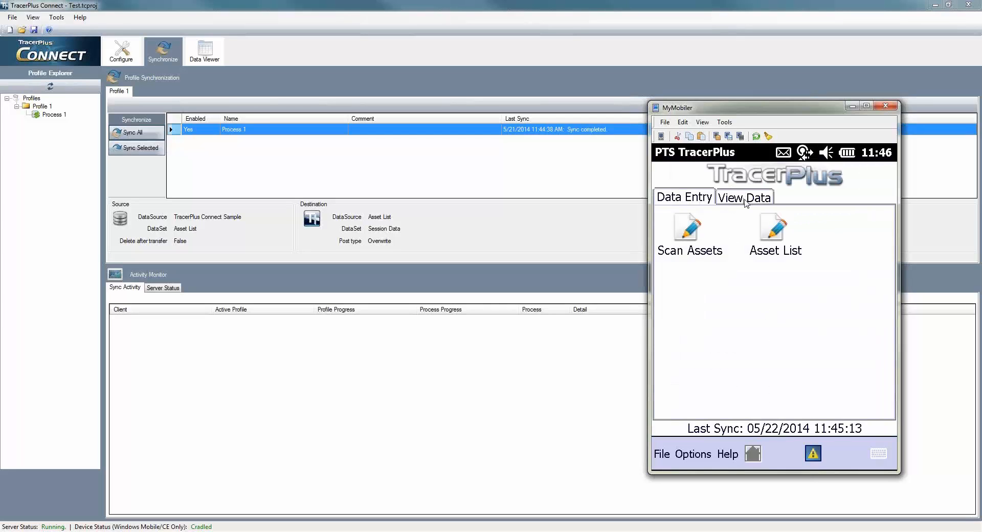
Check the device Asset List shows assets 1001–1004 and 1006 FOUND with 5/22/2014 scan dates.
{"action": "left_click", "coordinate": [744, 199]}
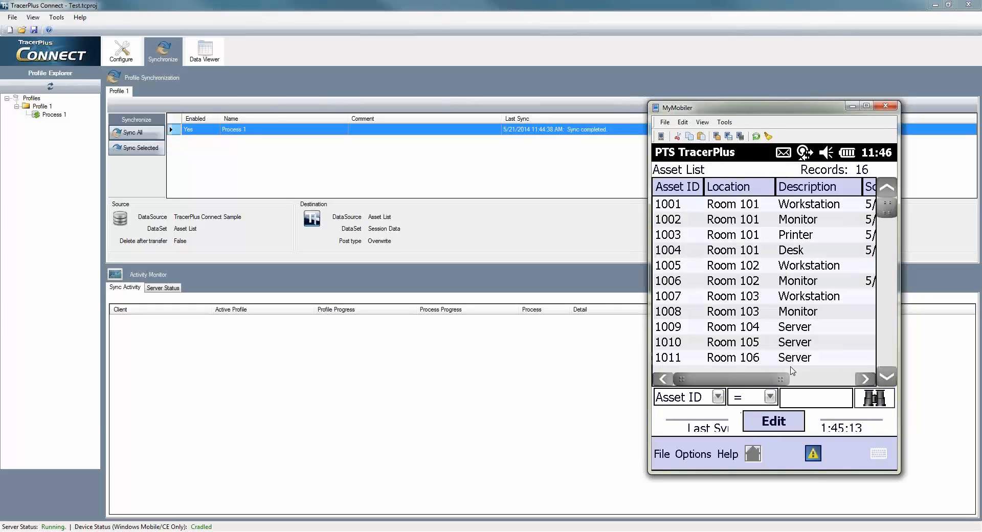
{"action": "left_click_drag", "start_coordinate": [779, 381], "coordinate": [857, 385]}
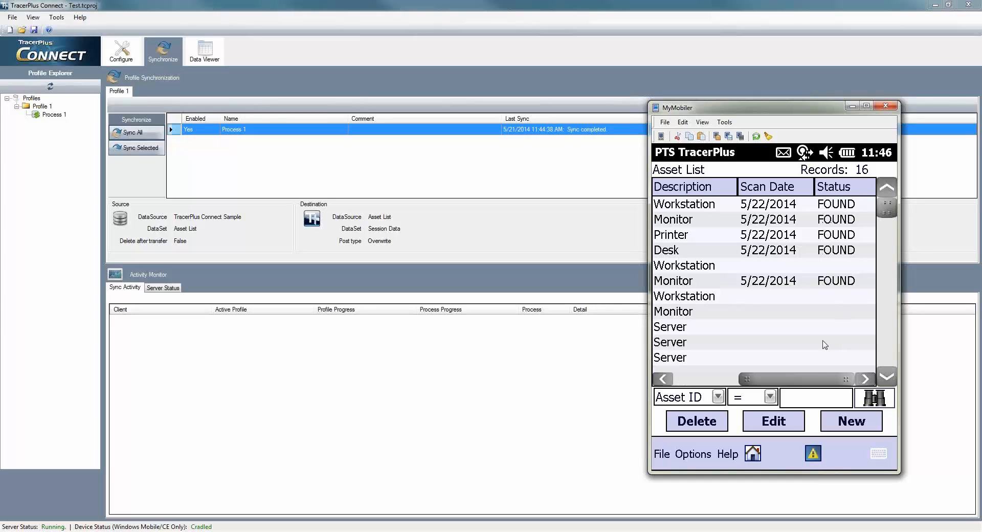
{"action": "left_click", "coordinate": [685, 384]}
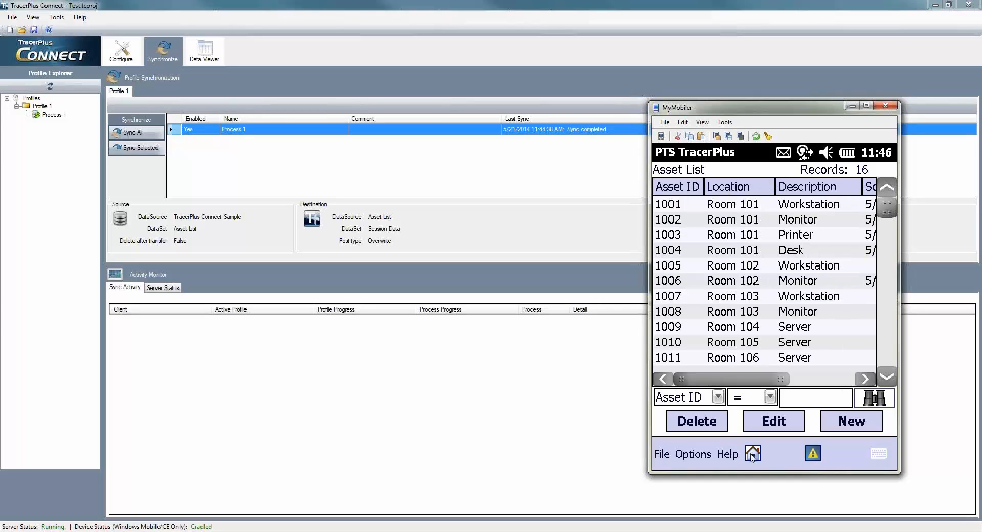
Return the device home, switch to TracerPlus Desktop, and dismiss the build and deploy report.
{"action": "left_click", "coordinate": [750, 454]}
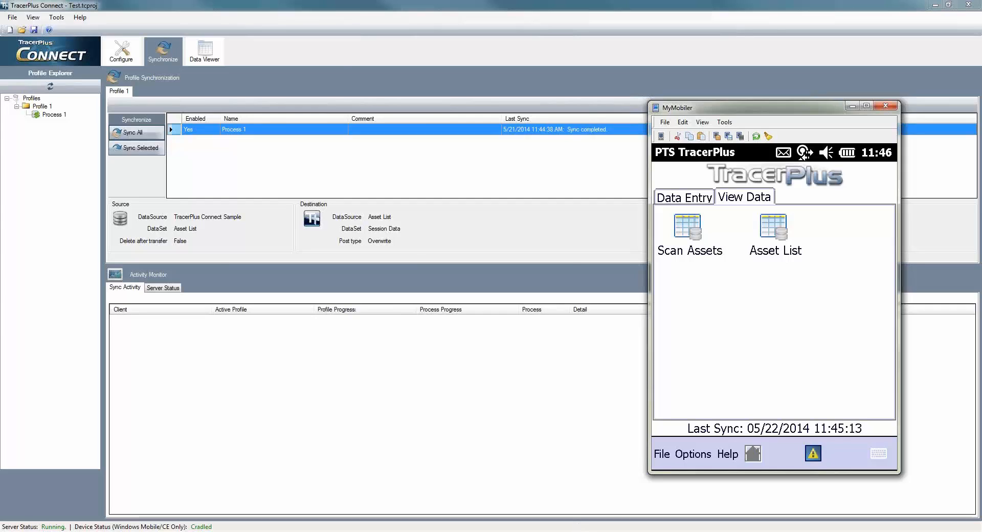
{"action": "key", "text": "alt+Tab"}
{"action": "left_click", "coordinate": [558, 340]}
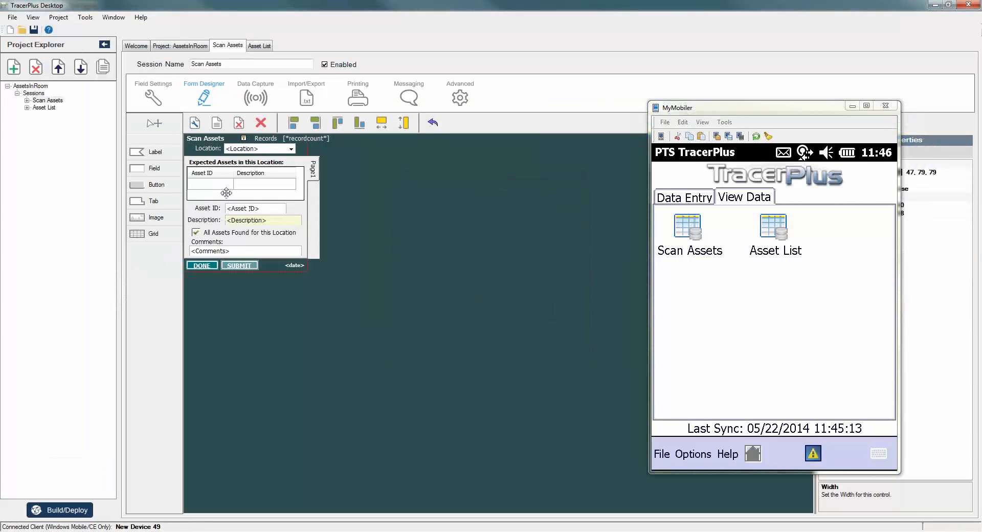
Inspect Update_Status's lookup and Status-based formula, then the read-only Status field defaulting to FOUND.
{"action": "left_click", "coordinate": [153, 96]}
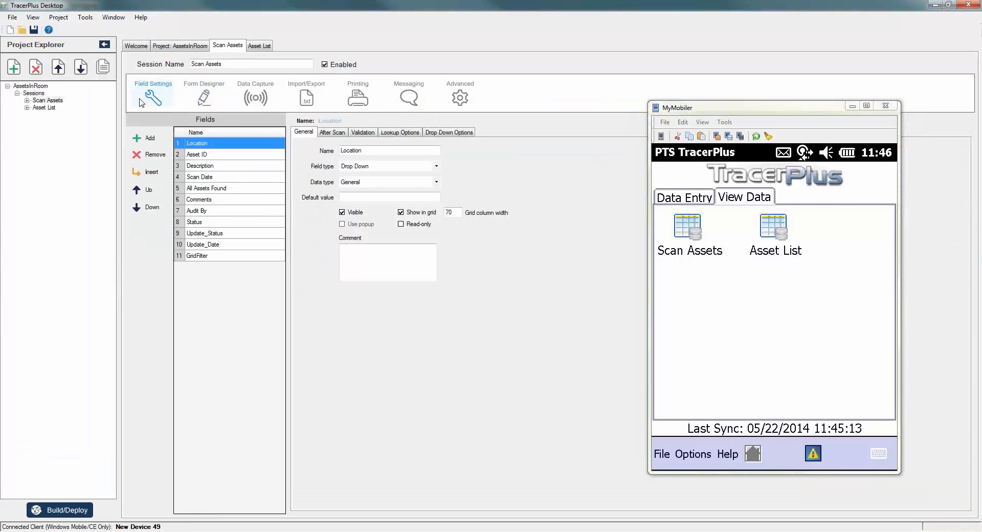
{"action": "left_click", "coordinate": [236, 234]}
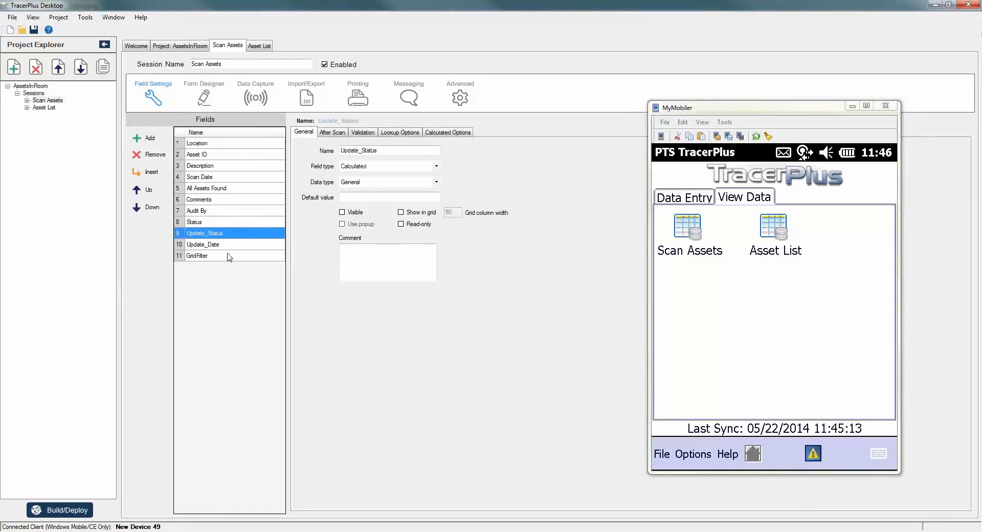
{"action": "left_click", "coordinate": [391, 135]}
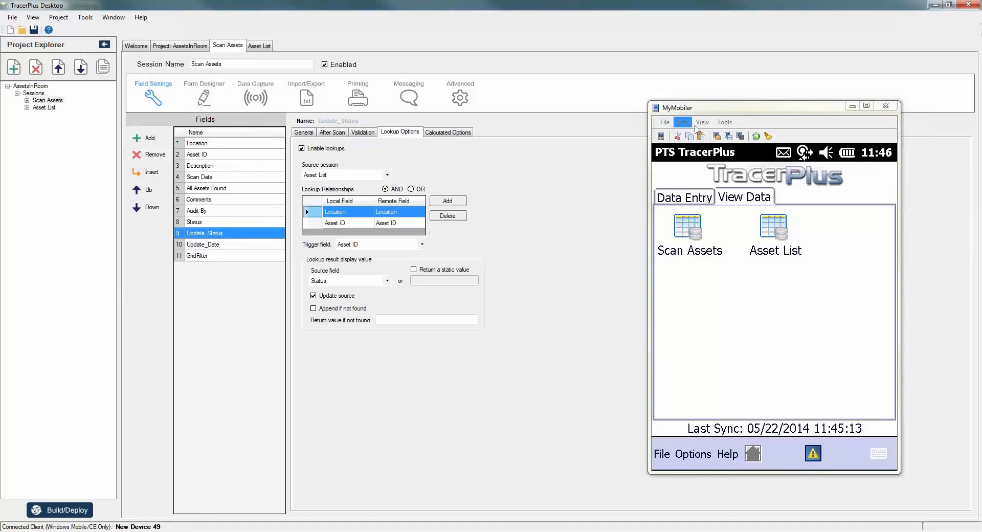
{"action": "left_click_drag", "start_coordinate": [767, 109], "coordinate": [787, 108]}
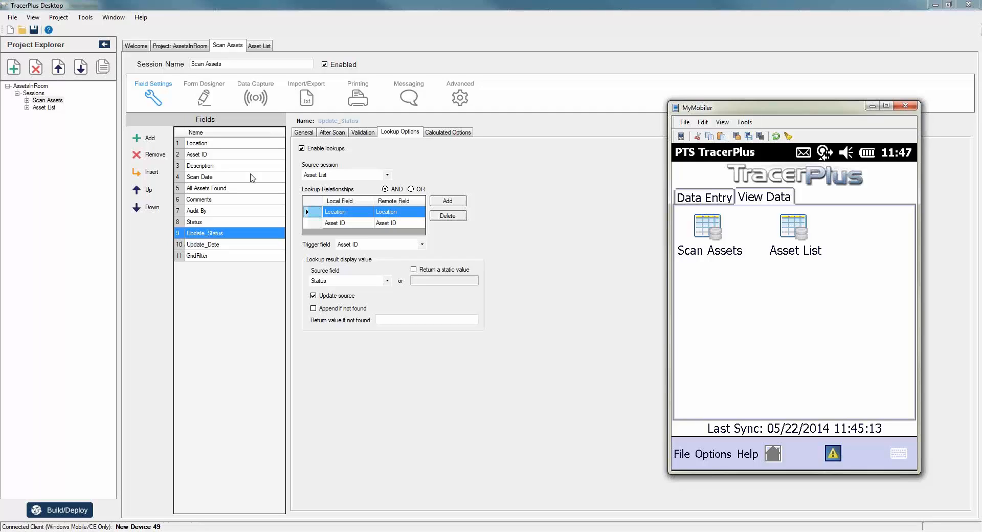
{"action": "left_click", "coordinate": [444, 134]}
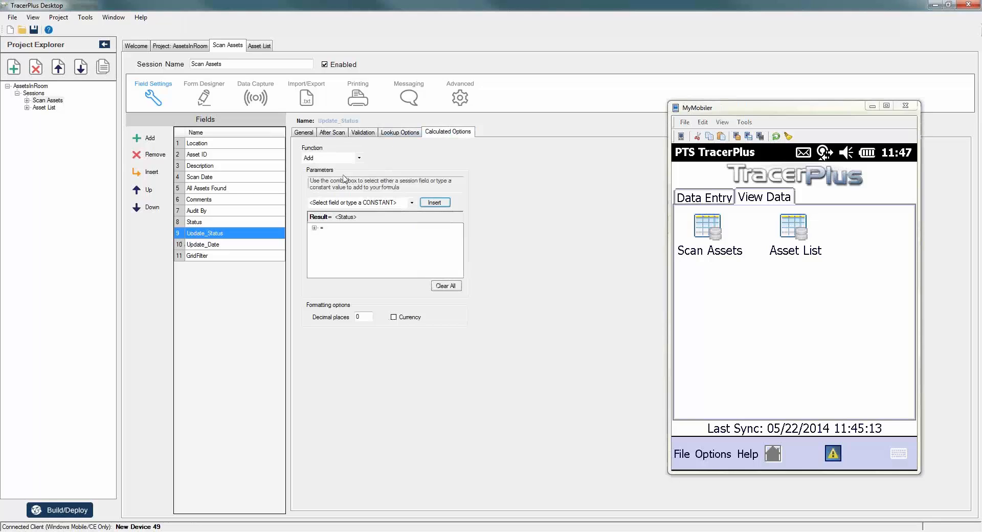
{"action": "left_click", "coordinate": [315, 228]}
{"action": "left_click", "coordinate": [206, 223]}
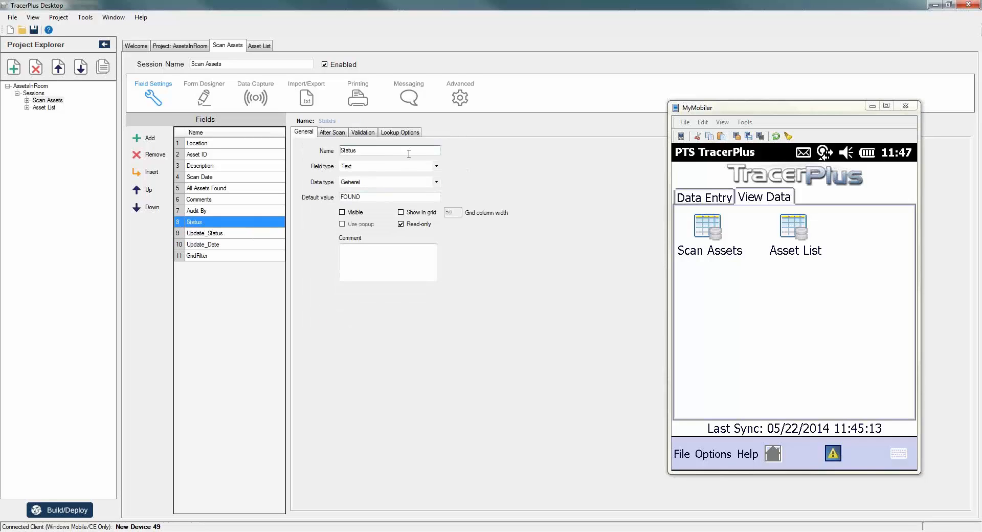
Check Update_Date's lookup and calculated formula taking Scan Date, then view Scan Date's DateTime M/dd/yyyy settings.
{"action": "left_click", "coordinate": [216, 246]}
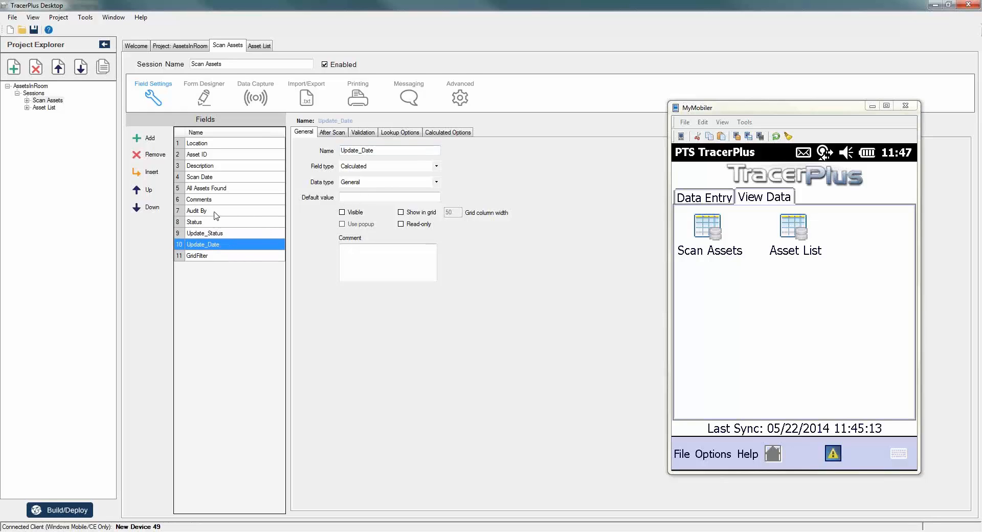
{"action": "left_click", "coordinate": [384, 133]}
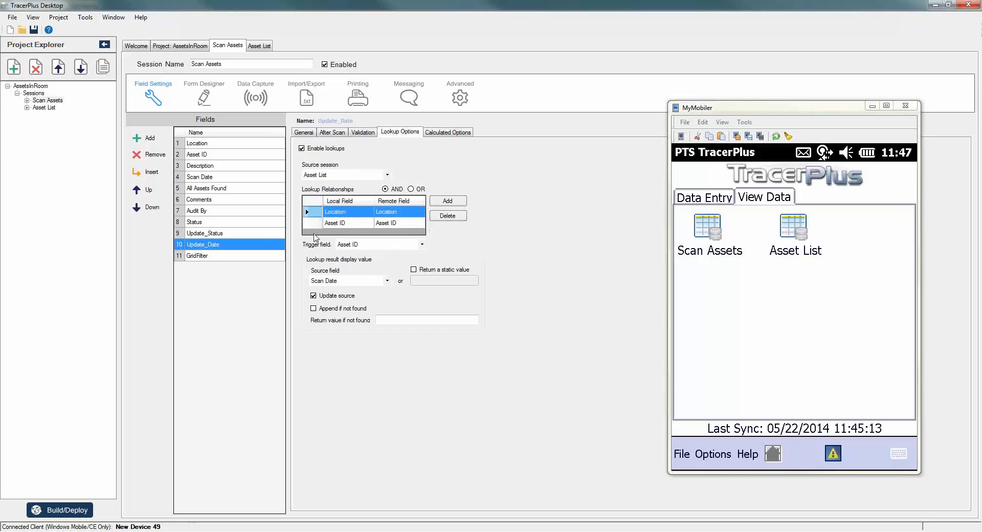
{"action": "left_click", "coordinate": [450, 135]}
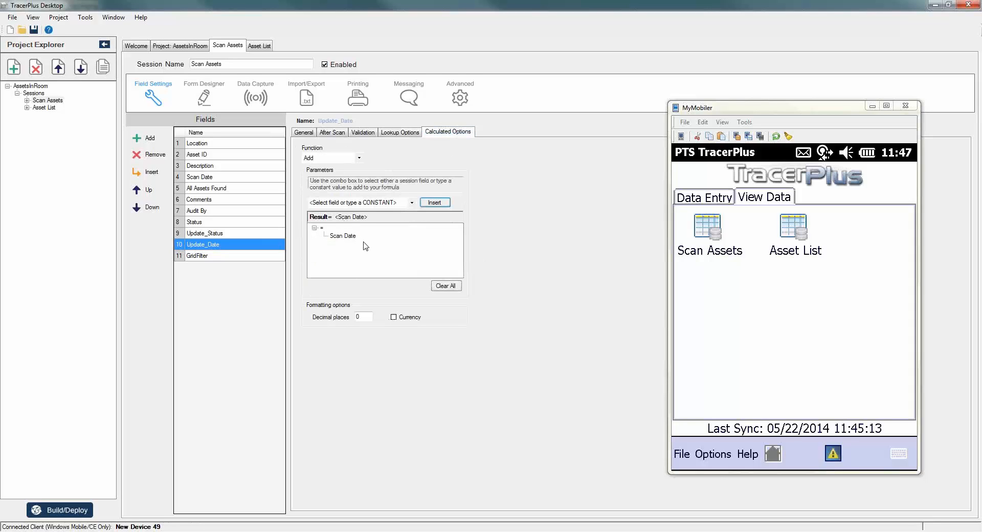
{"action": "left_click", "coordinate": [202, 178]}
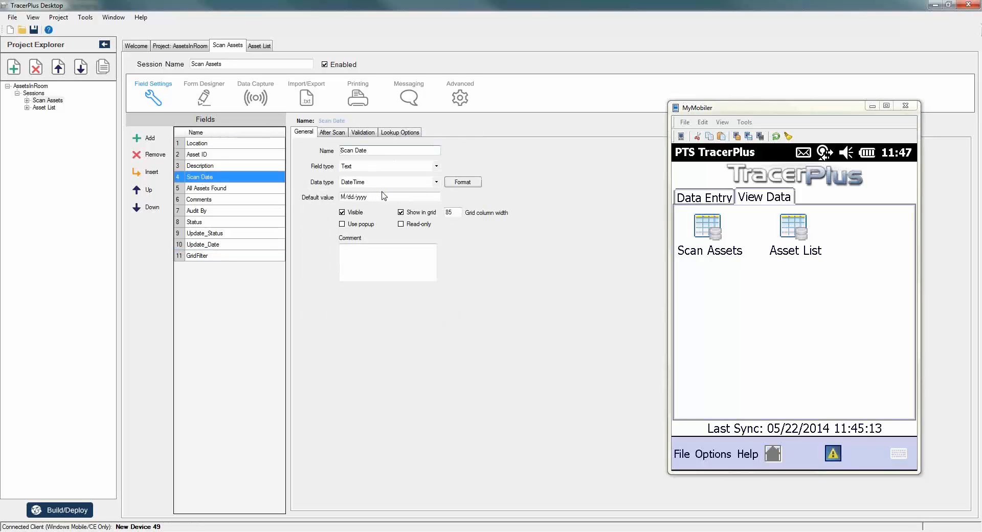